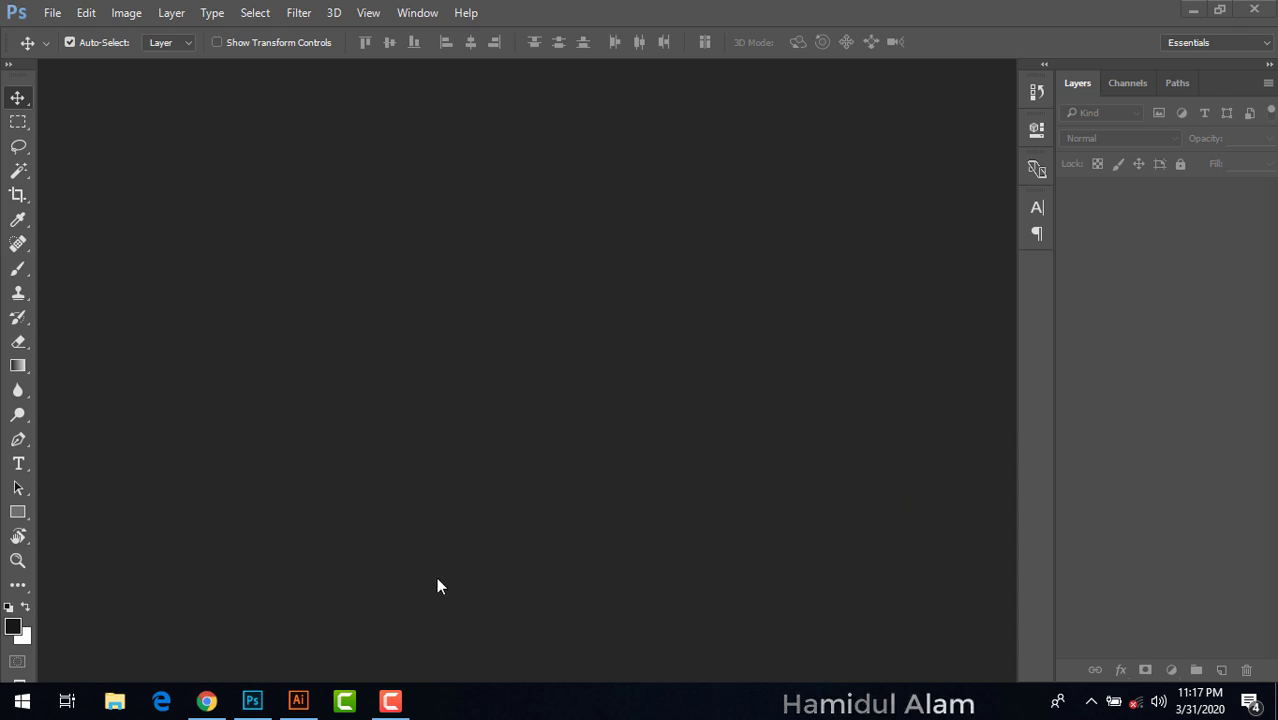
Switch from Photoshop to the empty Illustrator workspace using the taskbar
{"action": "left_click", "coordinate": [298, 700]}
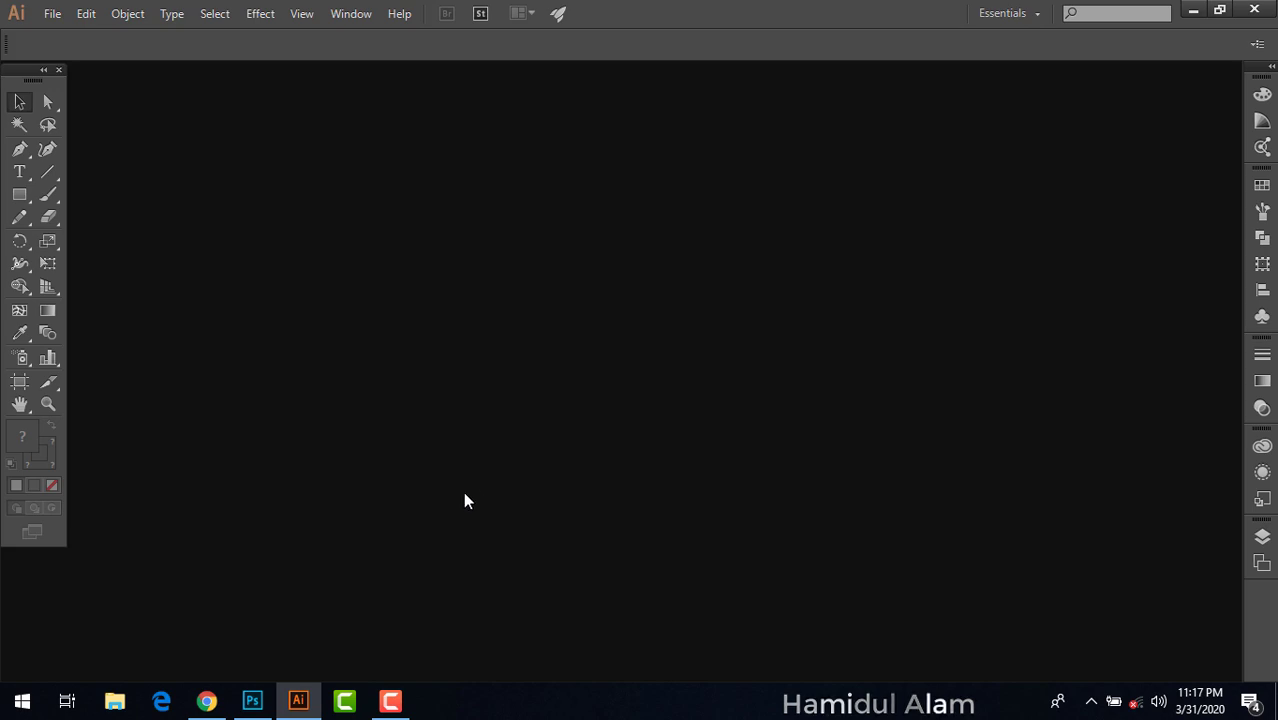
Create a new blank A4 CMYK document in Illustrator
{"action": "left_click", "coordinate": [52, 13]}
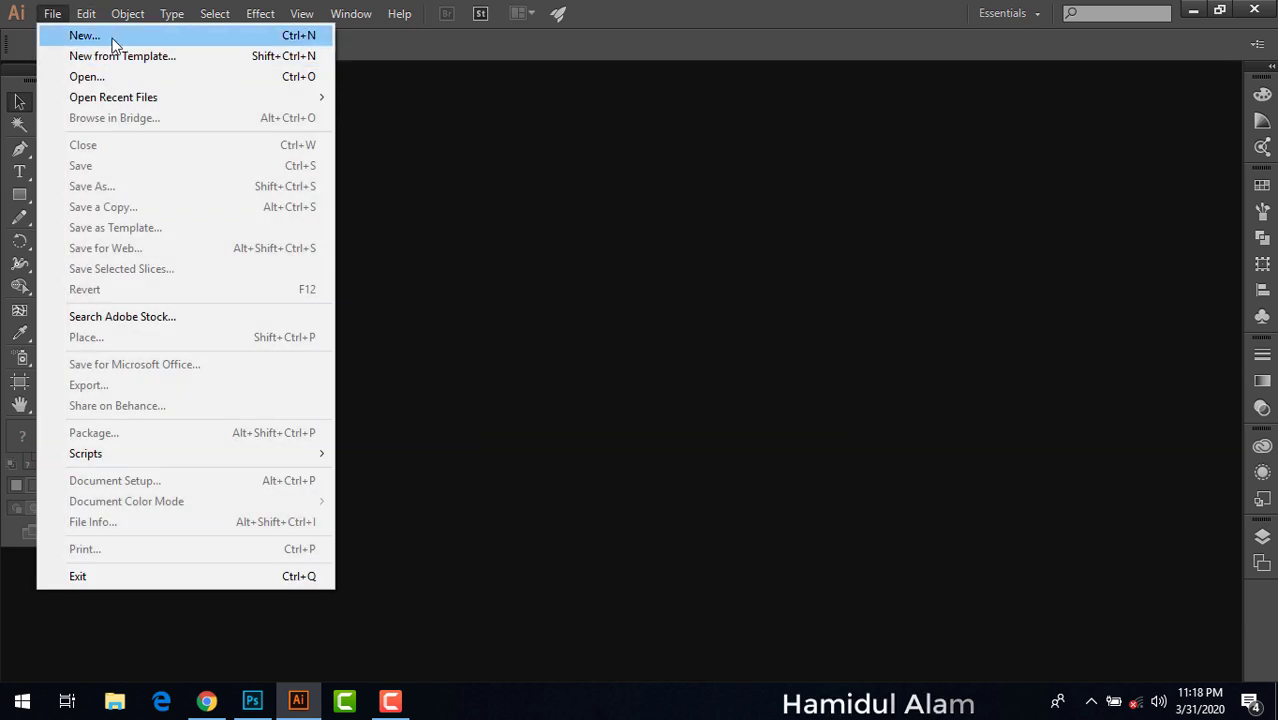
{"action": "left_click", "coordinate": [55, 32]}
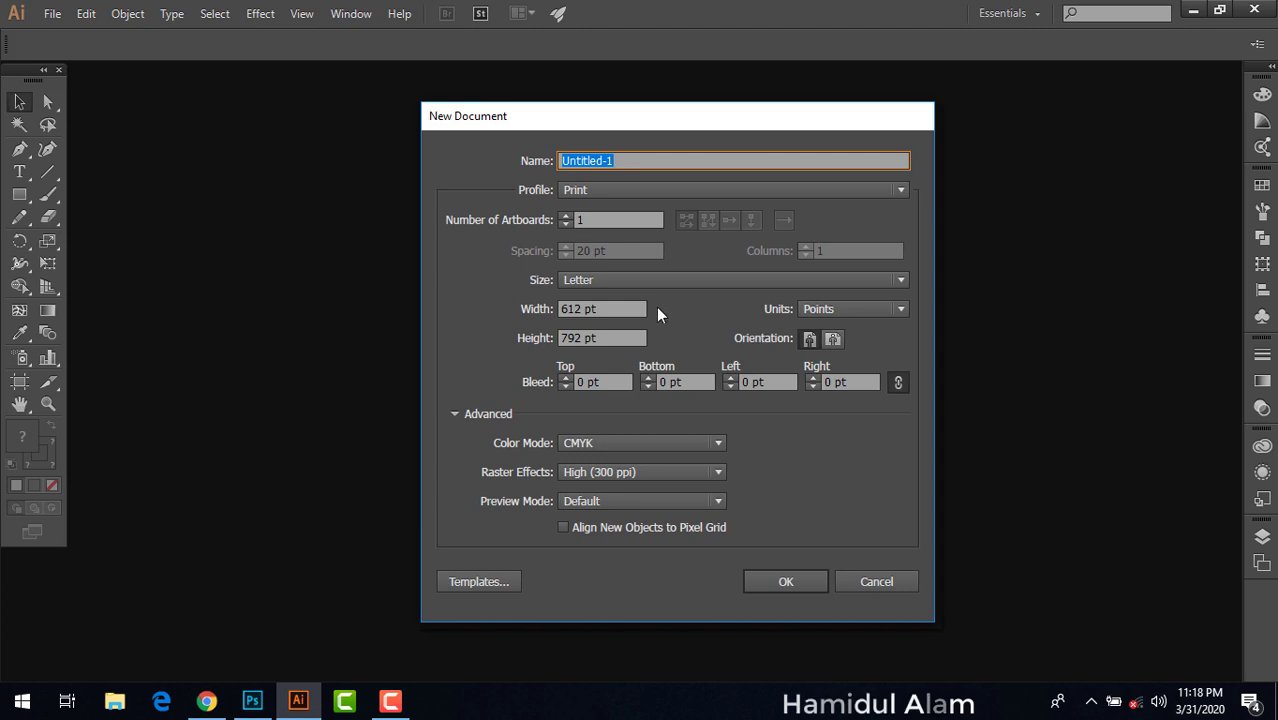
{"action": "left_click", "coordinate": [664, 282]}
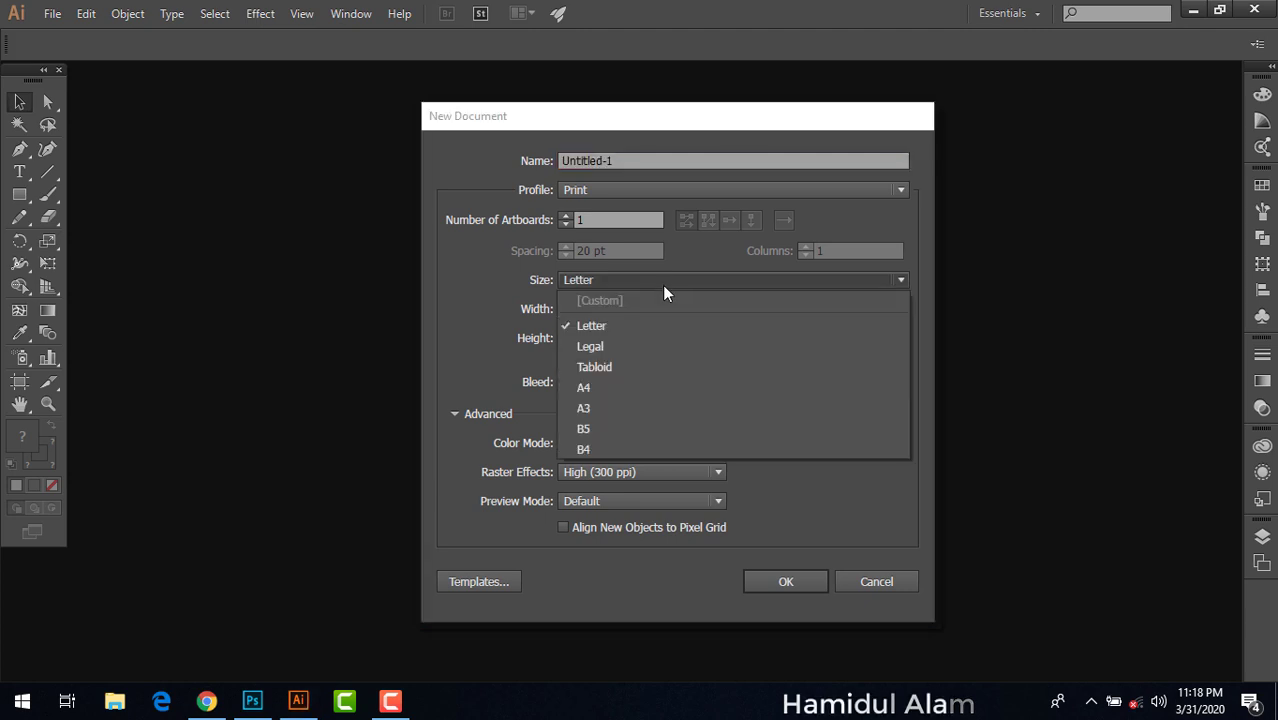
{"action": "left_click", "coordinate": [652, 389]}
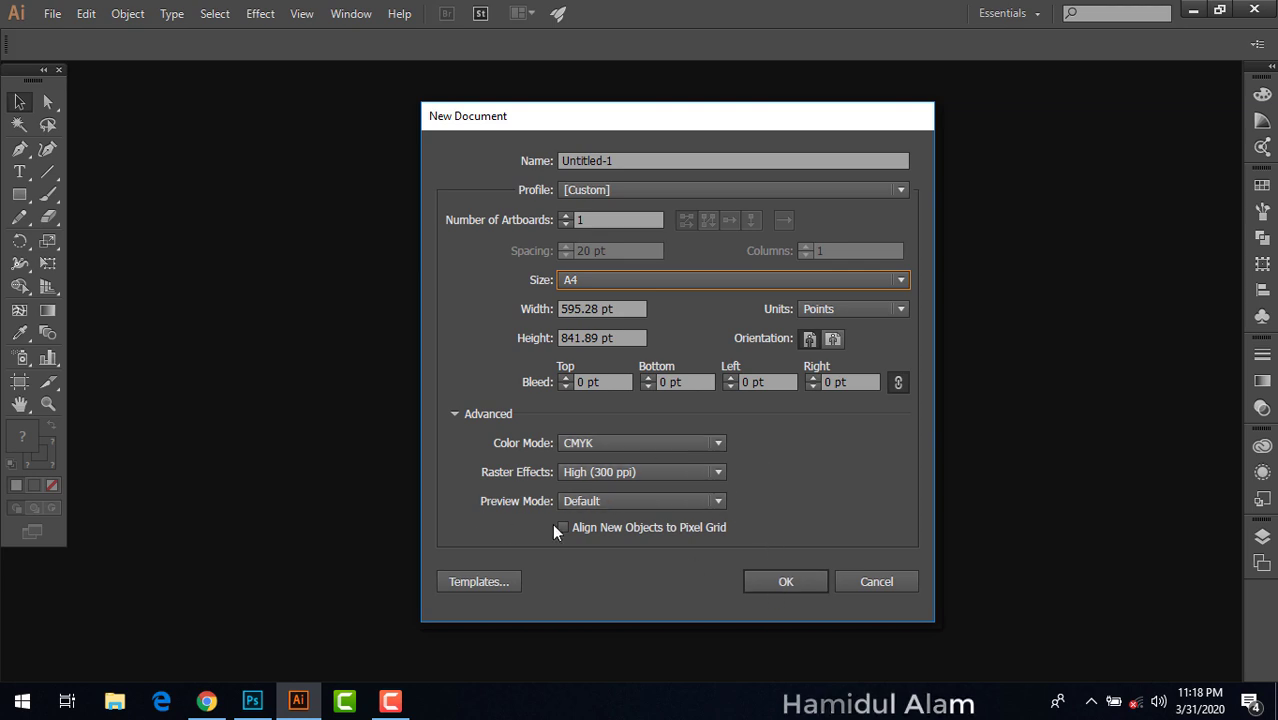
{"action": "left_click", "coordinate": [760, 578]}
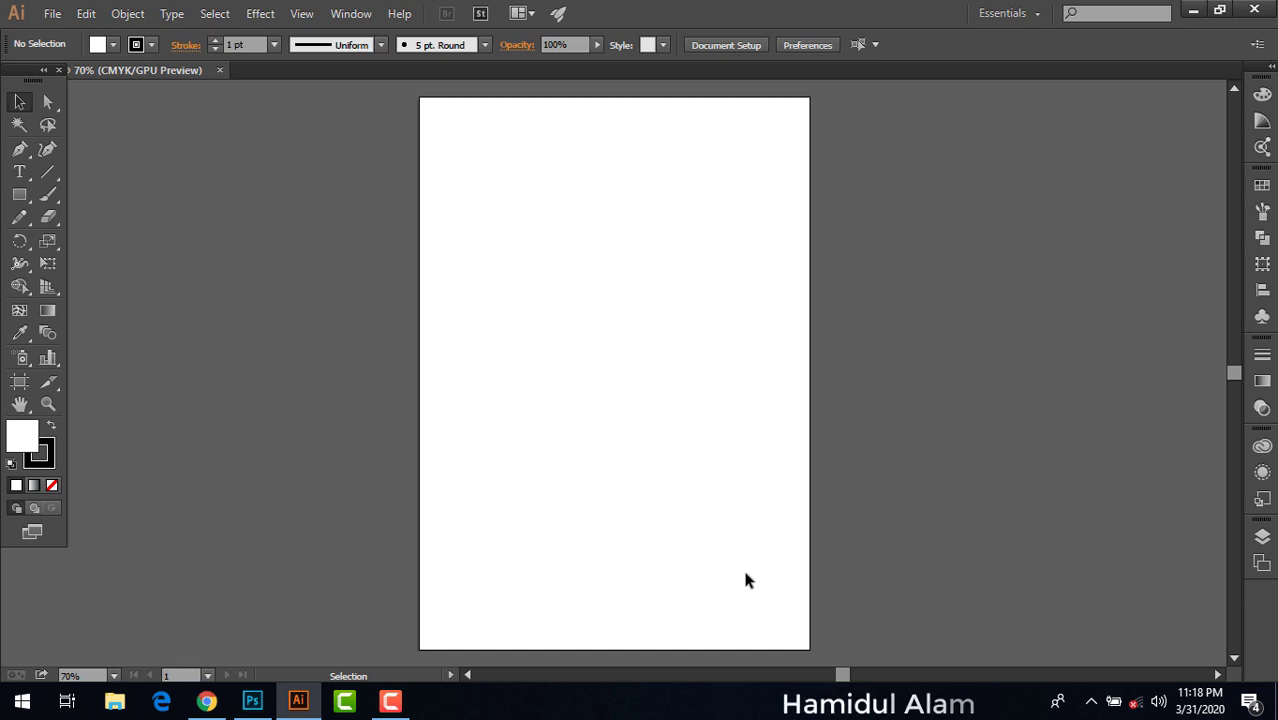
Hide Illustrator and Photoshop, then preview the lantern wallpaper and the next image in Picasa
{"action": "left_click", "coordinate": [1196, 12]}
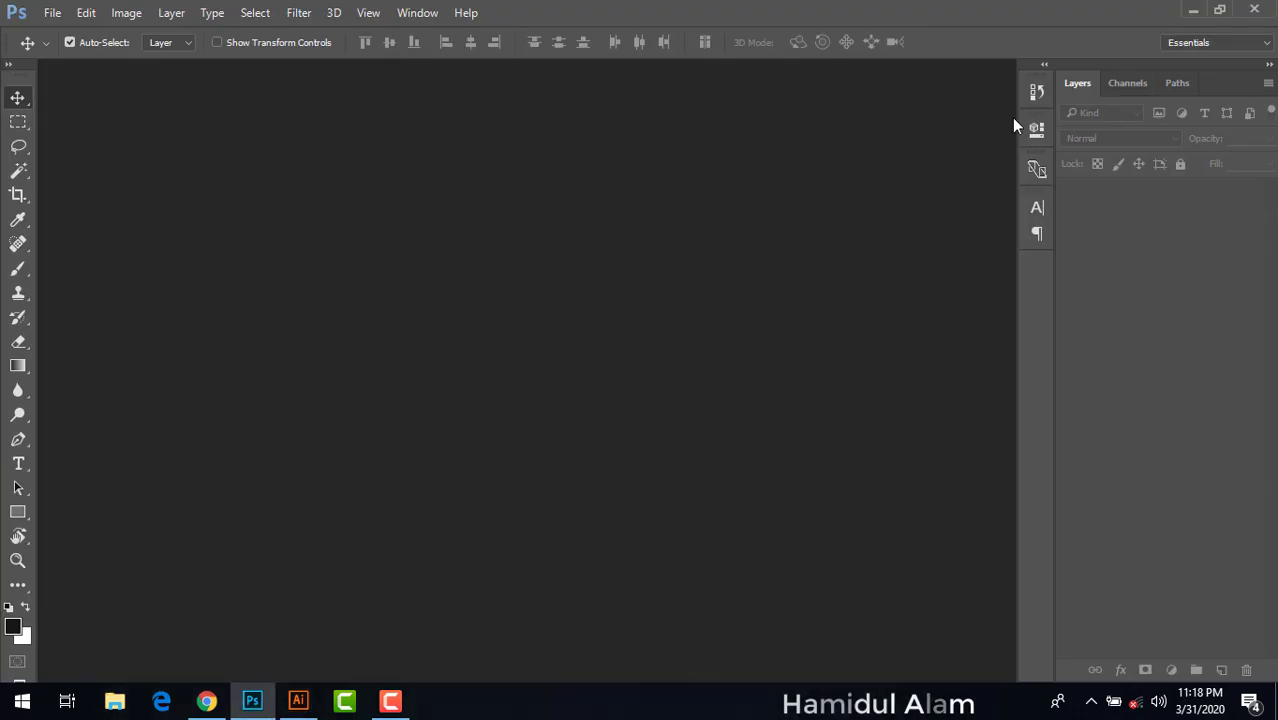
{"action": "left_click", "coordinate": [1199, 11]}
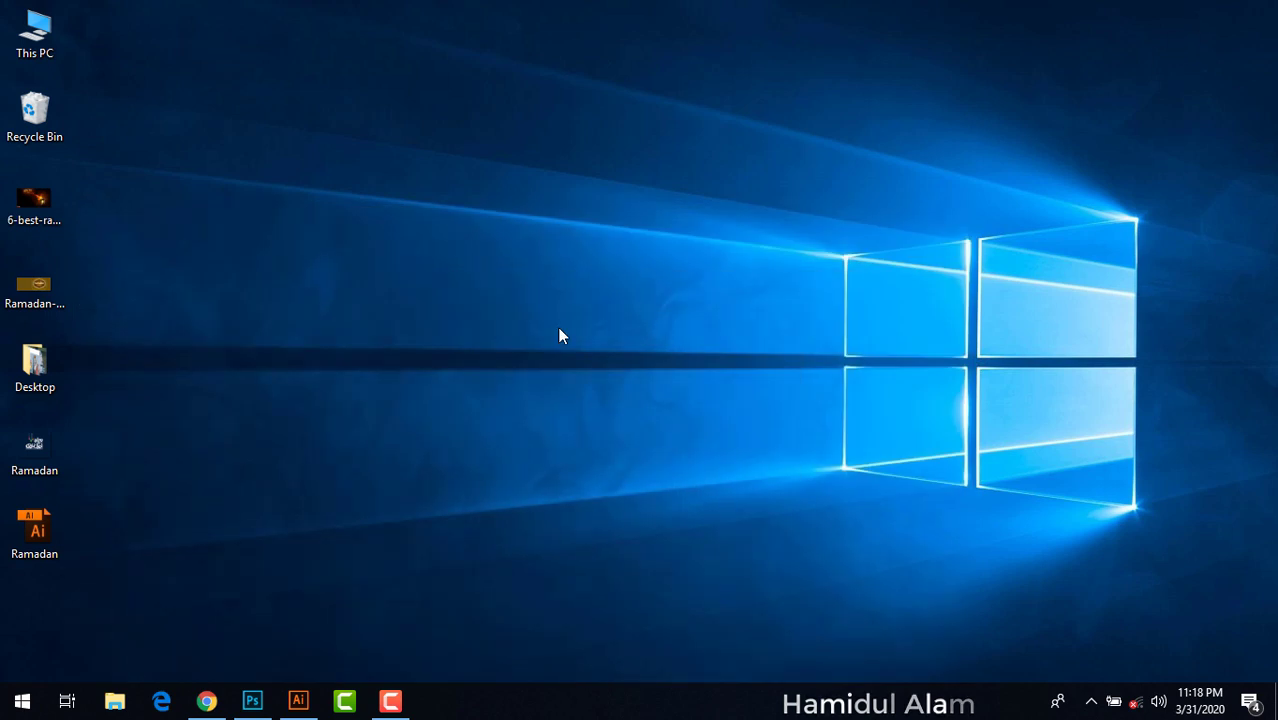
{"action": "double_click", "coordinate": [60, 202]}
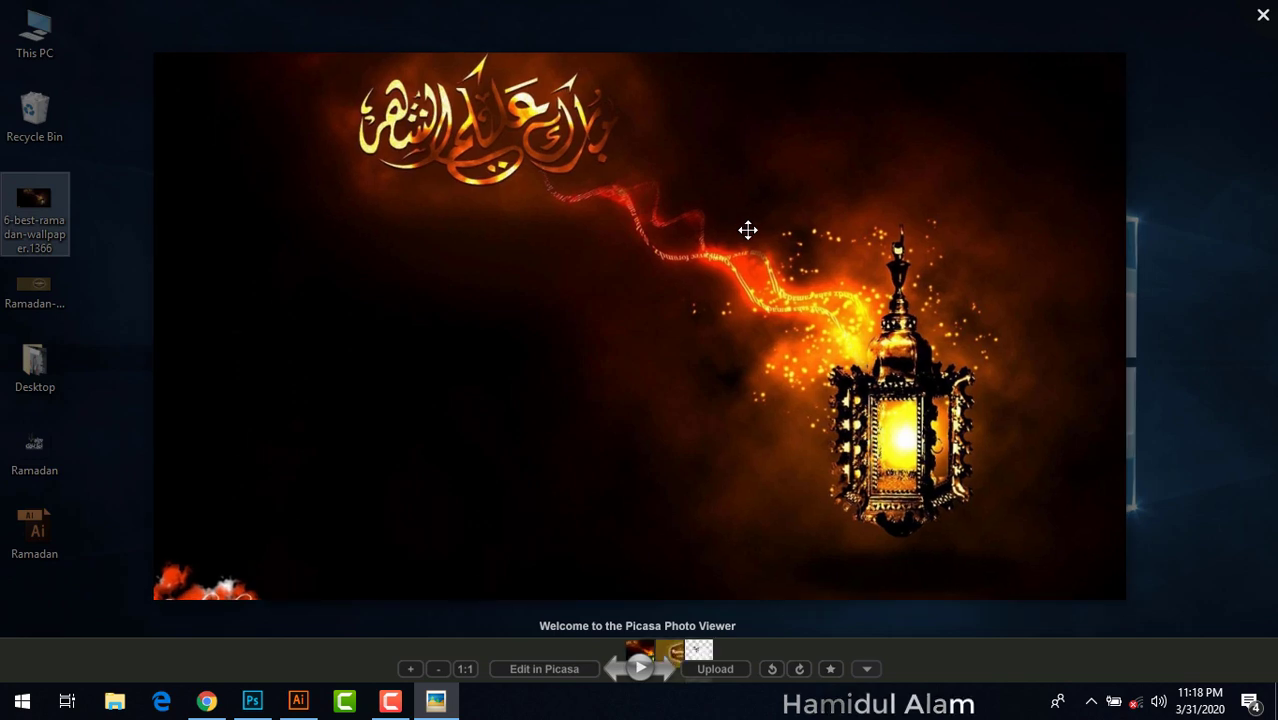
{"action": "key", "text": "Right"}
{"action": "key", "text": "Right"}
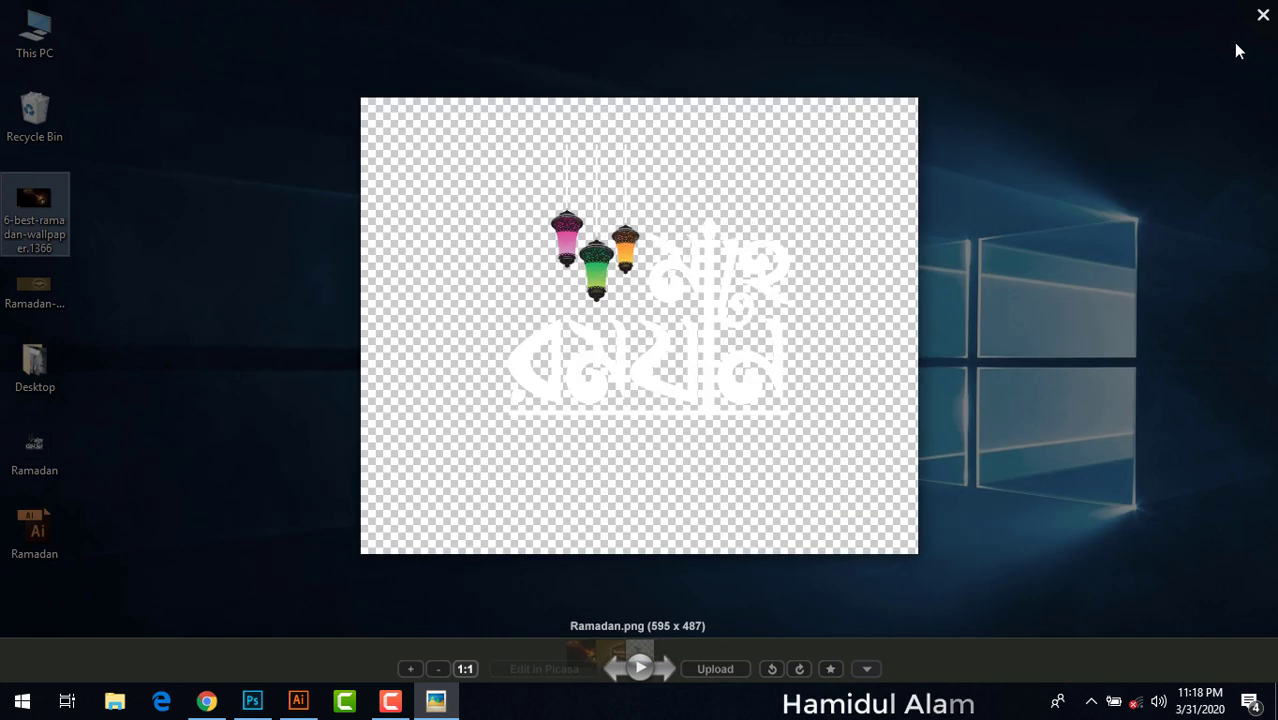
{"action": "left_click", "coordinate": [1263, 15]}
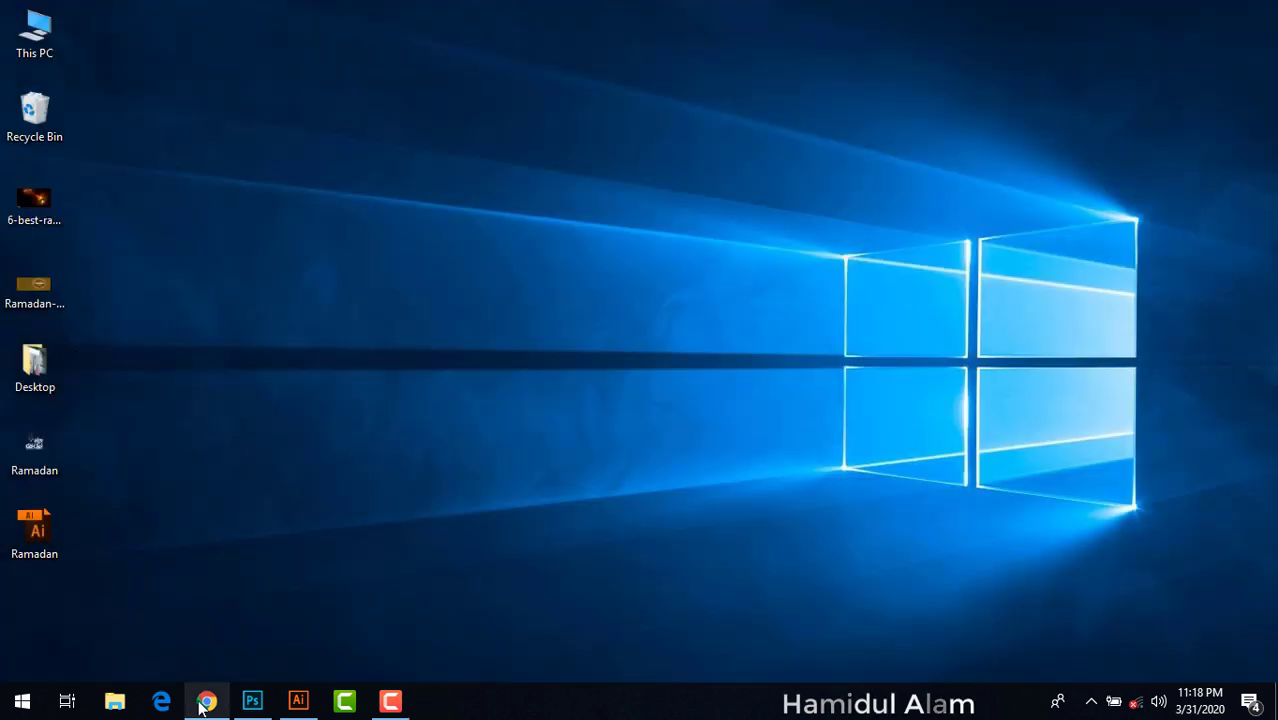
{"action": "left_click", "coordinate": [298, 701]}
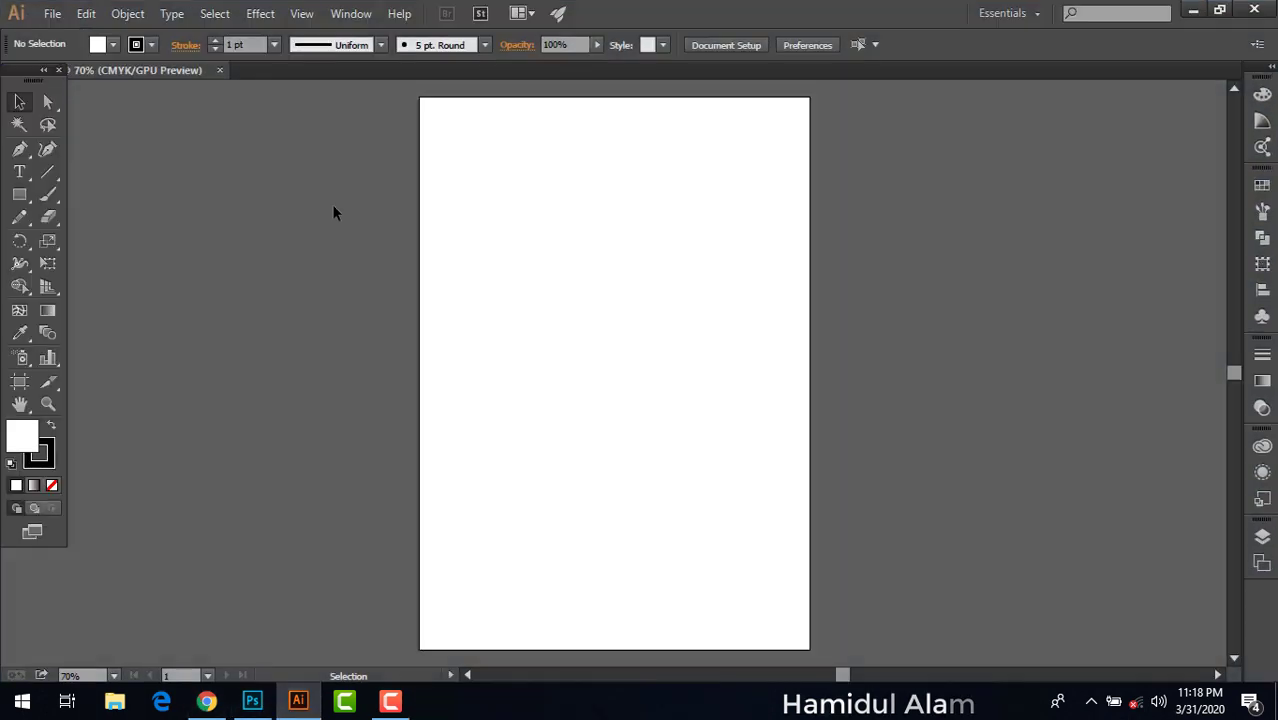
{"action": "left_click", "coordinate": [1193, 10]}
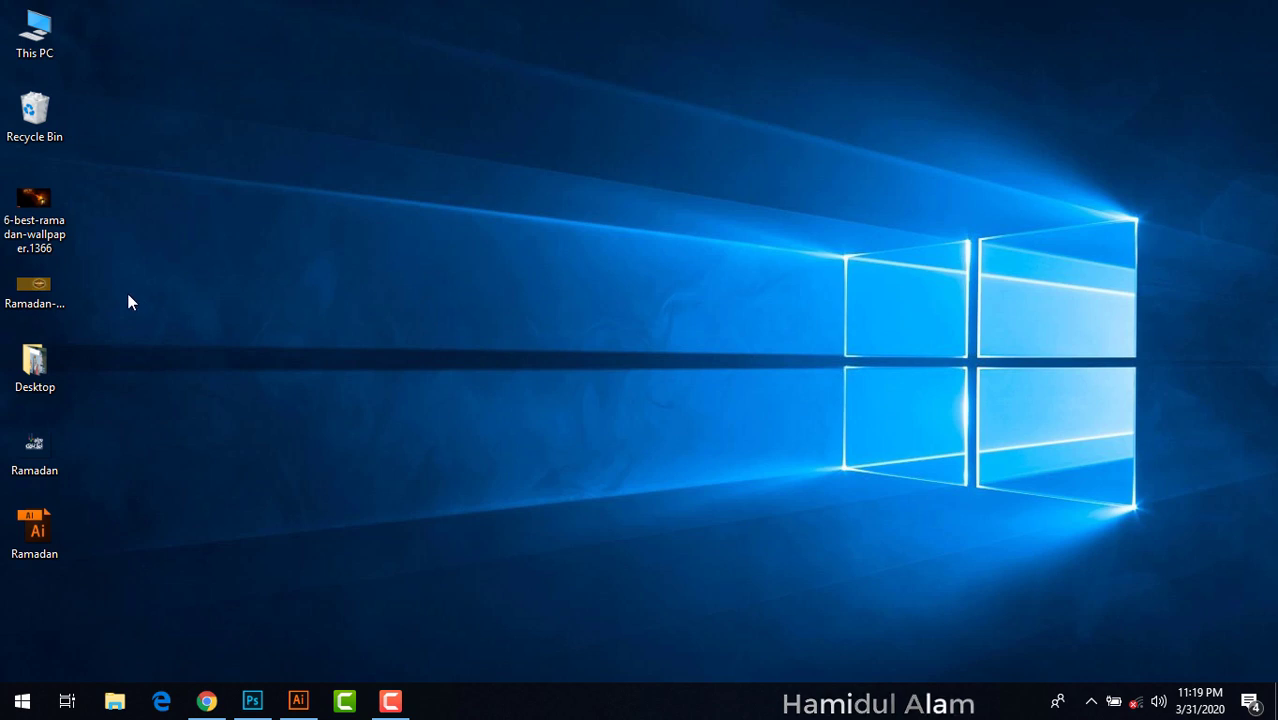
Preview Ramadan-Mubarak-2017-HD-Banners.jpg and drag it onto the Photoshop taskbar button
{"action": "left_click", "coordinate": [44, 292]}
{"action": "double_click", "coordinate": [44, 292]}
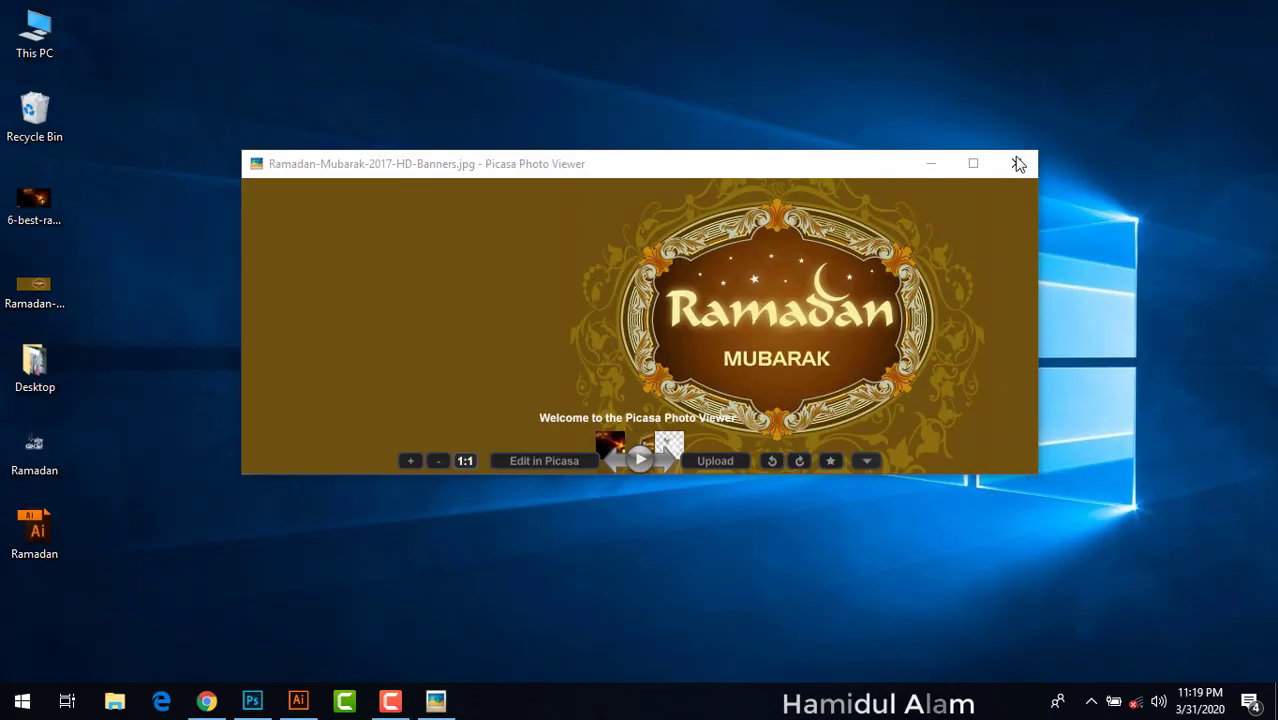
{"action": "left_click", "coordinate": [1015, 163]}
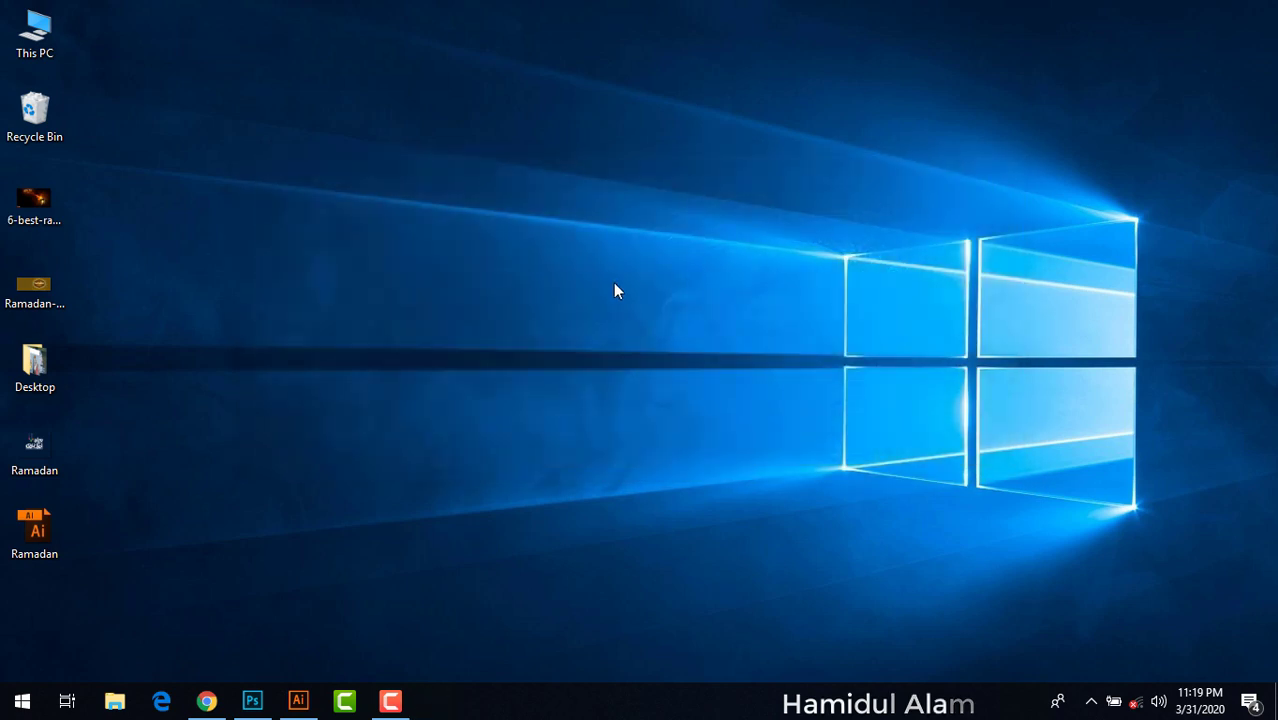
{"action": "double_click", "coordinate": [27, 290]}
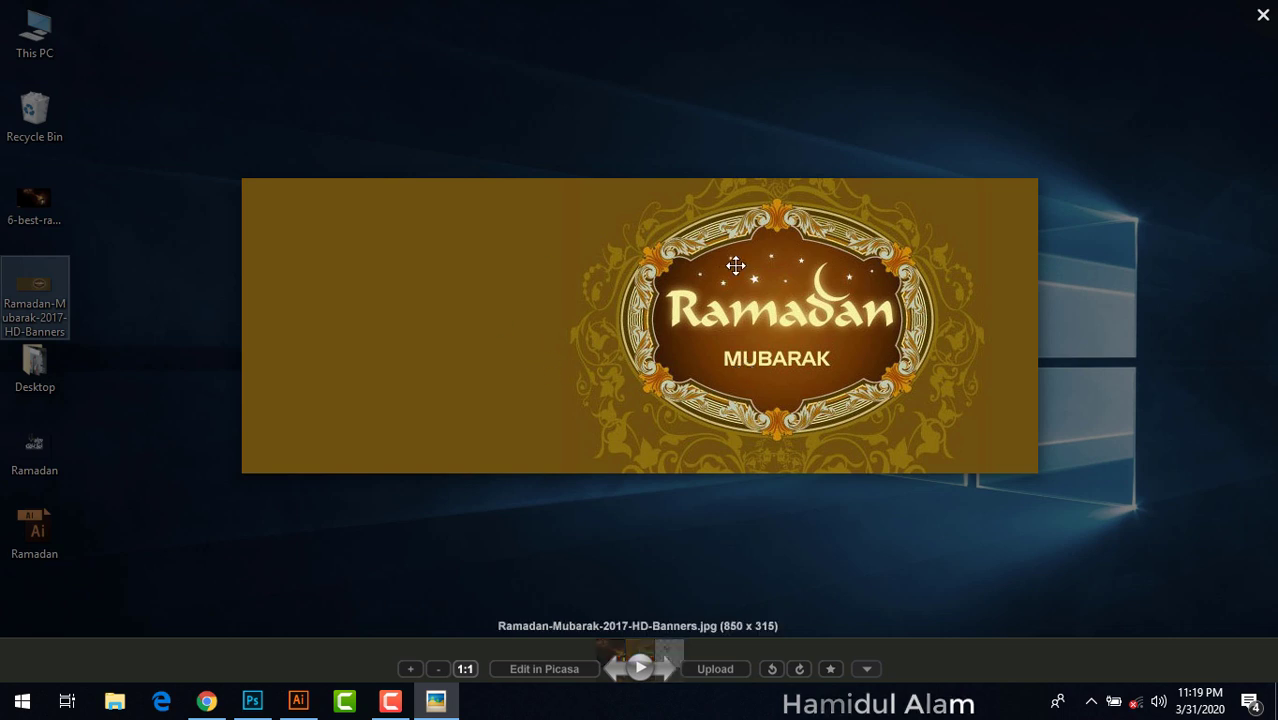
{"action": "left_click", "coordinate": [1262, 15]}
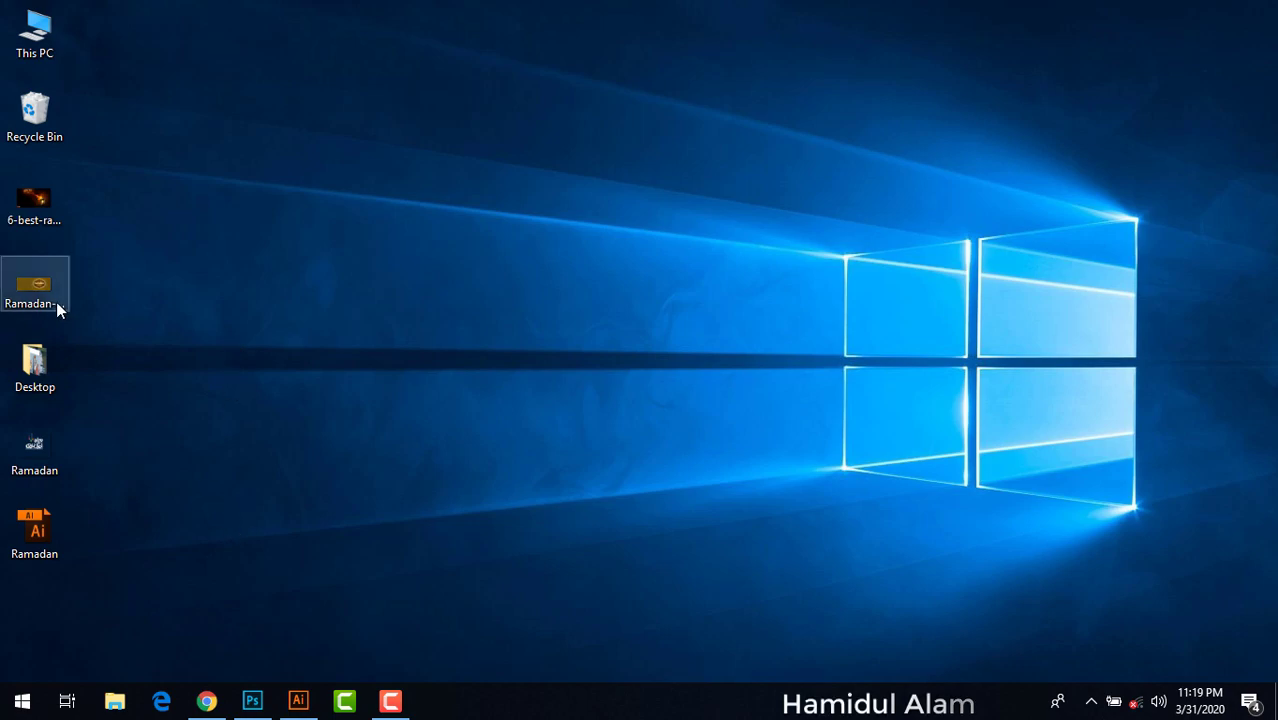
{"action": "double_click", "coordinate": [56, 302]}
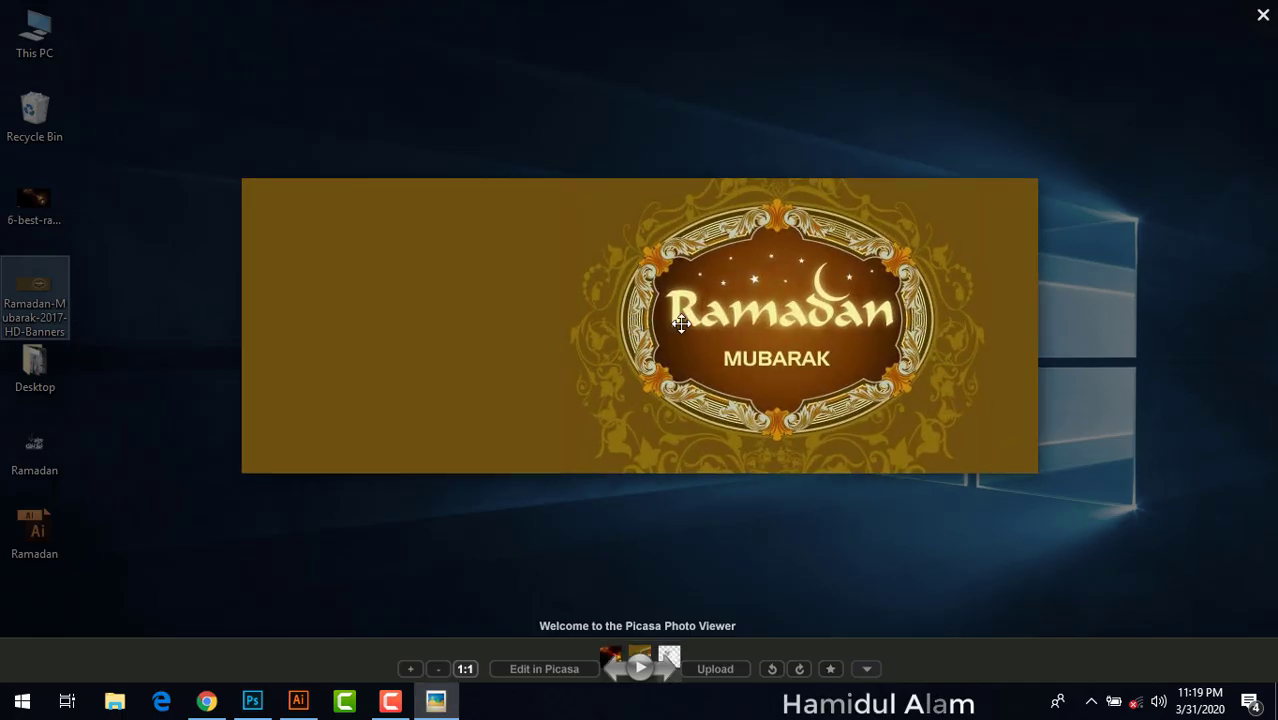
{"action": "left_click", "coordinate": [1263, 14]}
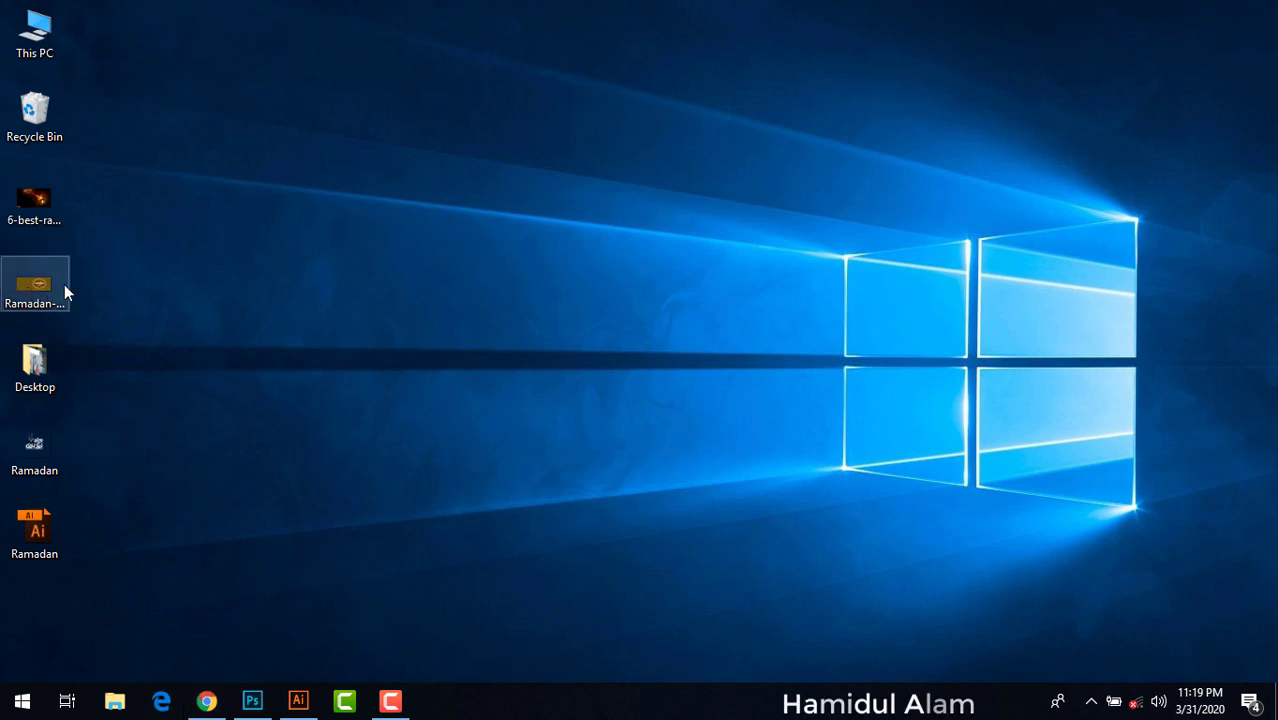
{"action": "left_click_drag", "start_coordinate": [64, 286], "coordinate": [243, 690]}
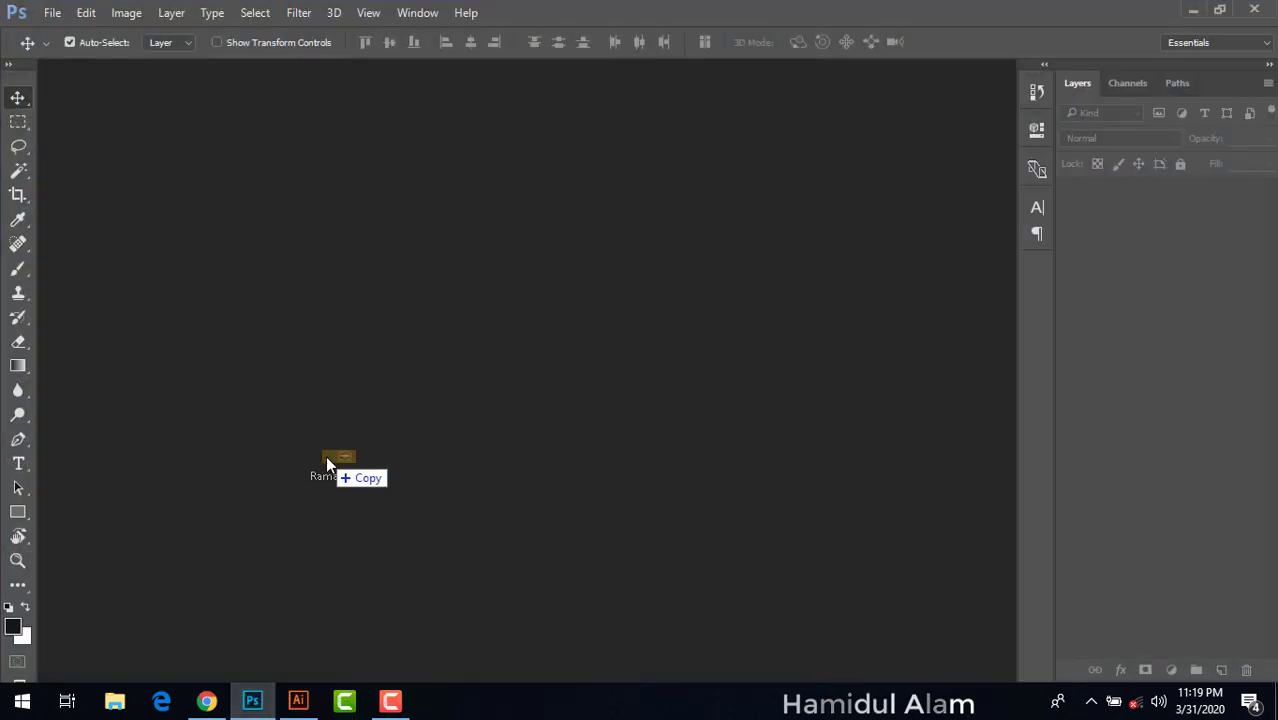
Open the banner and apply Hue/Saturation with Hue +180 and Saturation -20 for muted blue
{"action": "left_click_drag", "start_coordinate": [243, 690], "coordinate": [324, 454]}
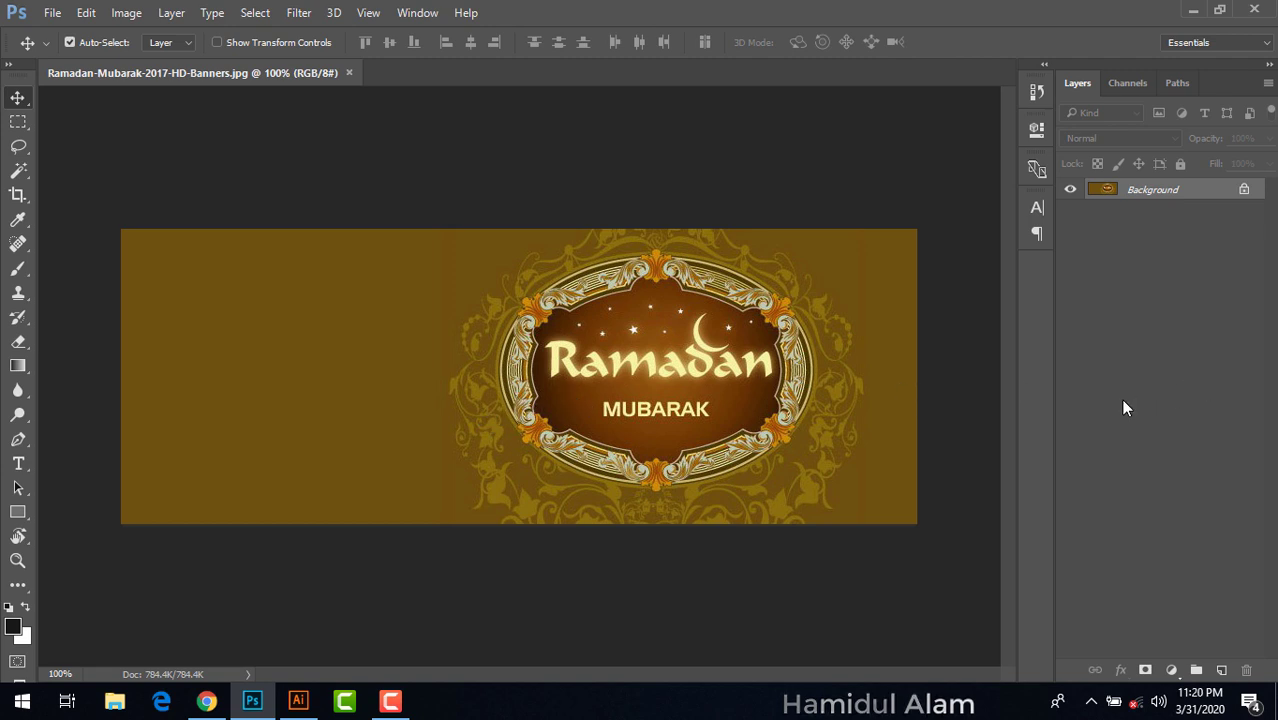
{"action": "key", "text": "ctrl+u"}
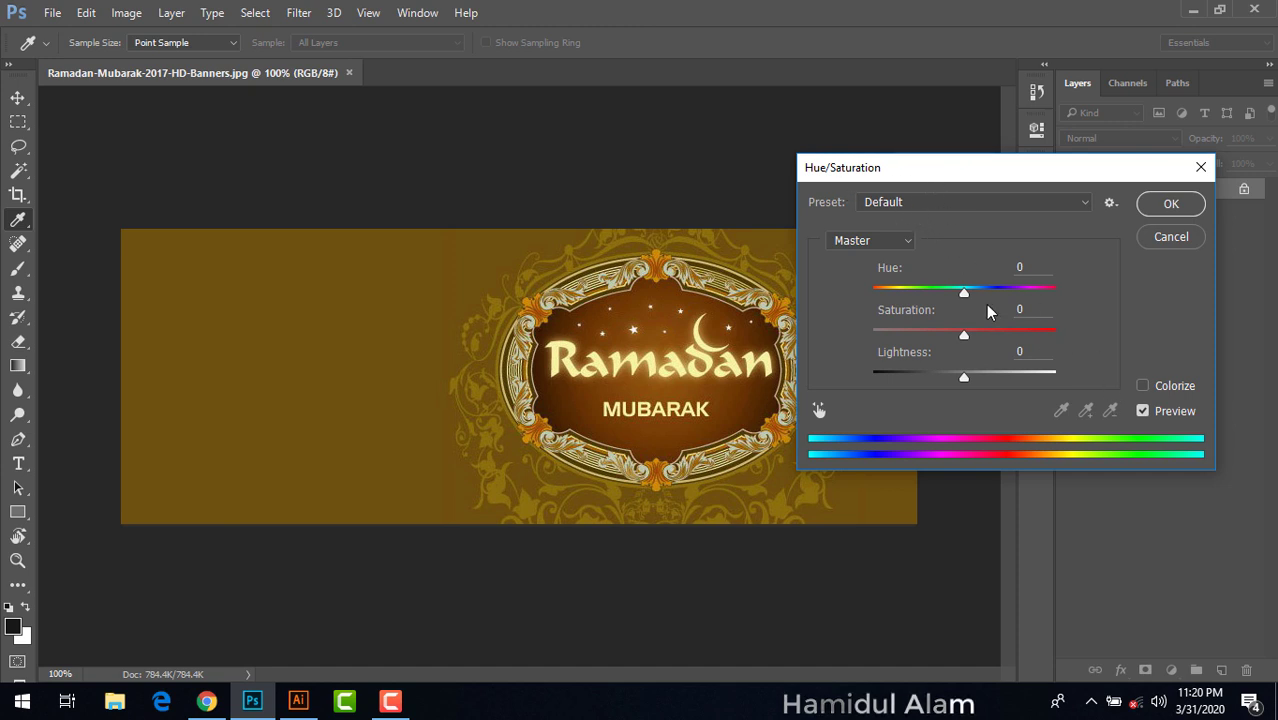
{"action": "left_click", "coordinate": [964, 293]}
{"action": "mouse_move", "coordinate": [964, 293]}
{"action": "left_mouse_down"}
{"action": "mouse_move", "coordinate": [950, 294]}
{"action": "mouse_move", "coordinate": [990, 297]}
{"action": "mouse_move", "coordinate": [878, 313]}
{"action": "mouse_move", "coordinate": [1064, 306]}
{"action": "left_mouse_up"}
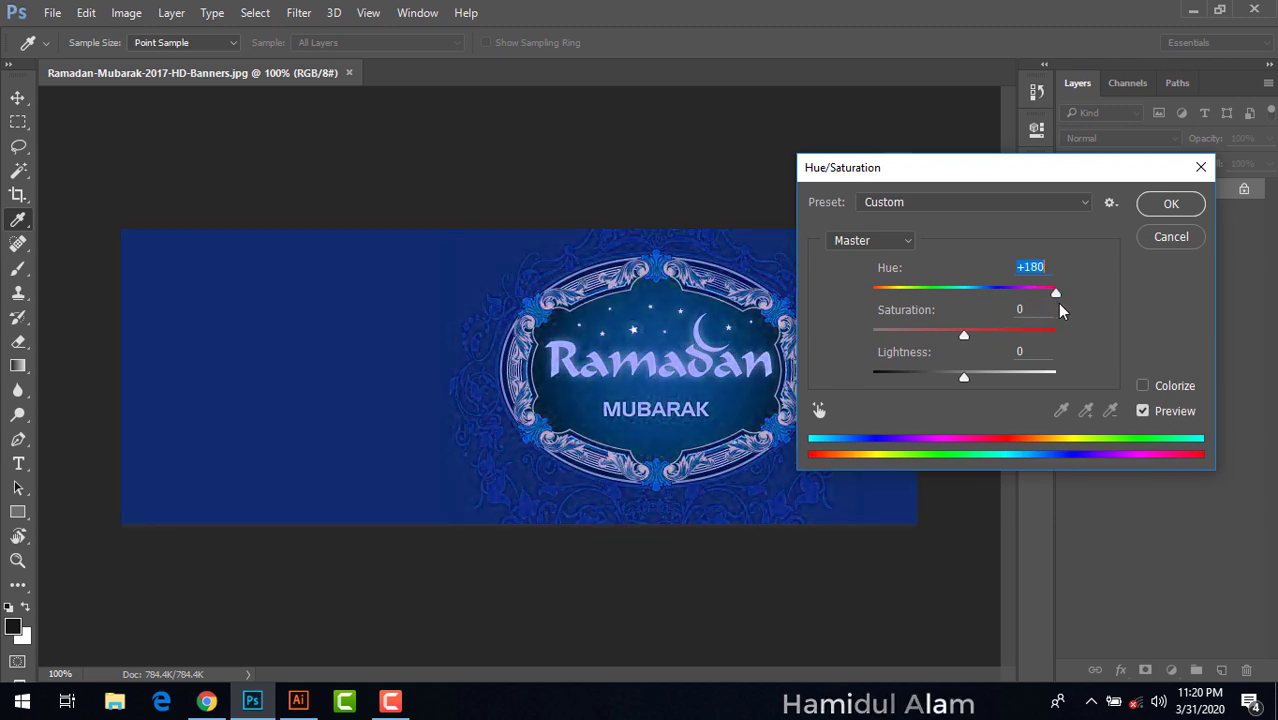
{"action": "mouse_move", "coordinate": [964, 336]}
{"action": "left_mouse_down"}
{"action": "mouse_move", "coordinate": [921, 337]}
{"action": "mouse_move", "coordinate": [941, 349]}
{"action": "left_mouse_up"}
{"action": "left_click_drag", "start_coordinate": [1050, 291], "coordinate": [1010, 305]}
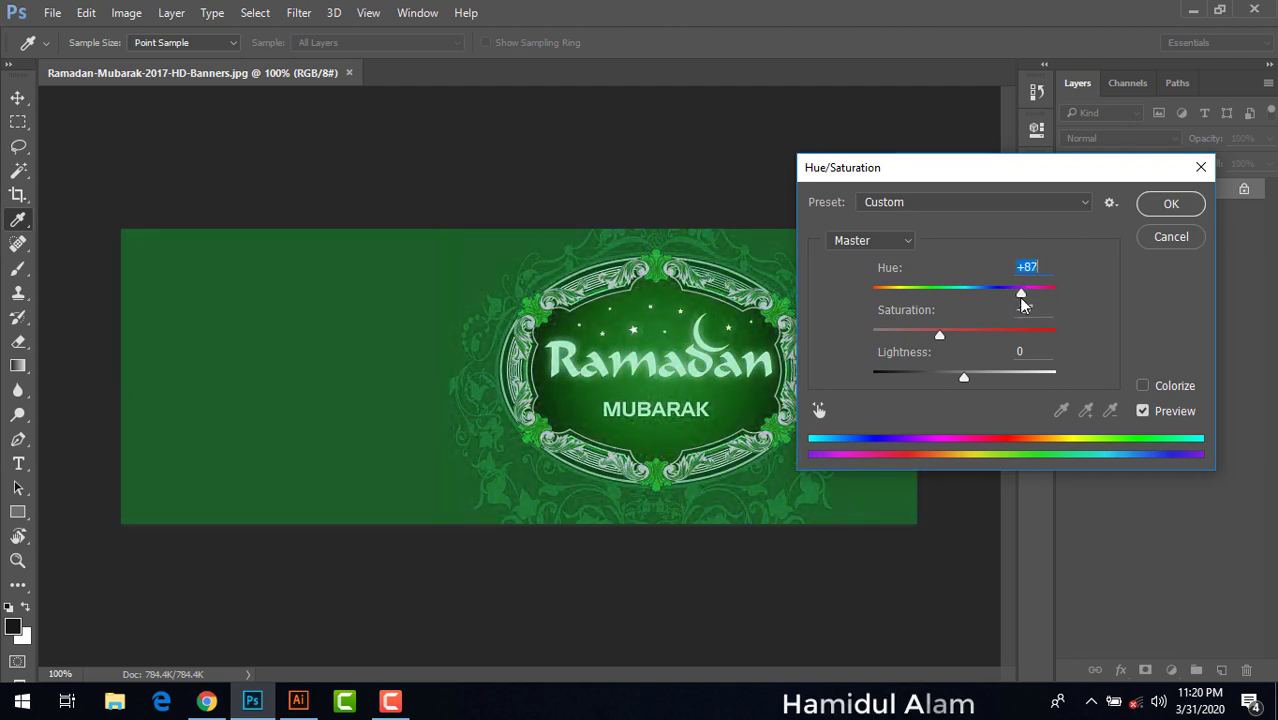
{"action": "left_click_drag", "start_coordinate": [1026, 302], "coordinate": [1066, 305]}
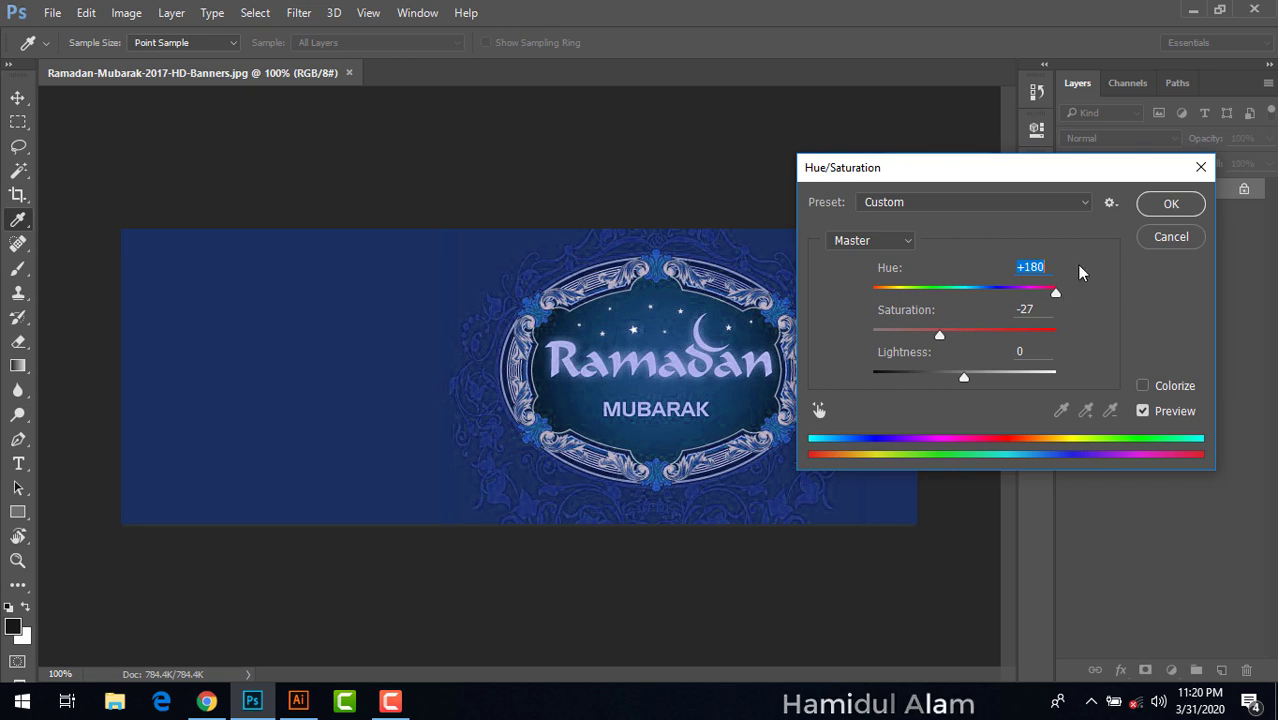
{"action": "mouse_move", "coordinate": [939, 335]}
{"action": "left_mouse_down"}
{"action": "mouse_move", "coordinate": [859, 346]}
{"action": "mouse_move", "coordinate": [896, 331]}
{"action": "mouse_move", "coordinate": [1062, 336]}
{"action": "mouse_move", "coordinate": [965, 345]}
{"action": "left_mouse_up"}
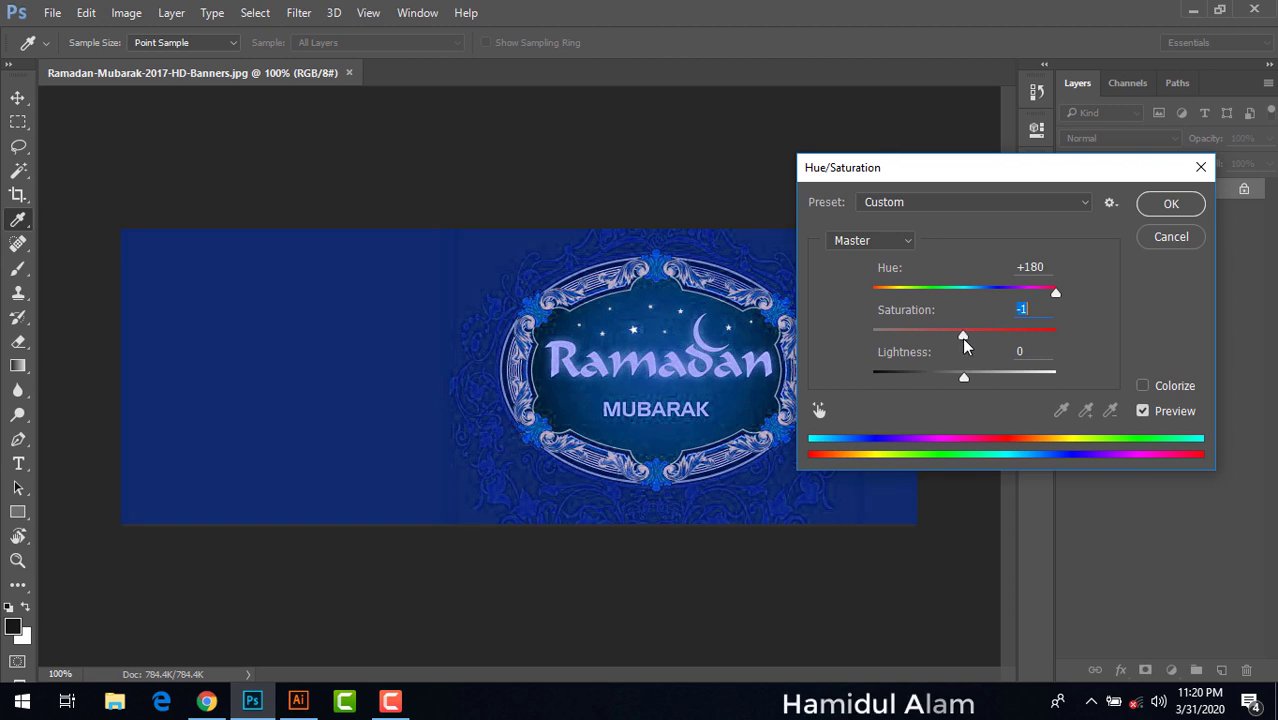
{"action": "left_click_drag", "start_coordinate": [963, 342], "coordinate": [1050, 340]}
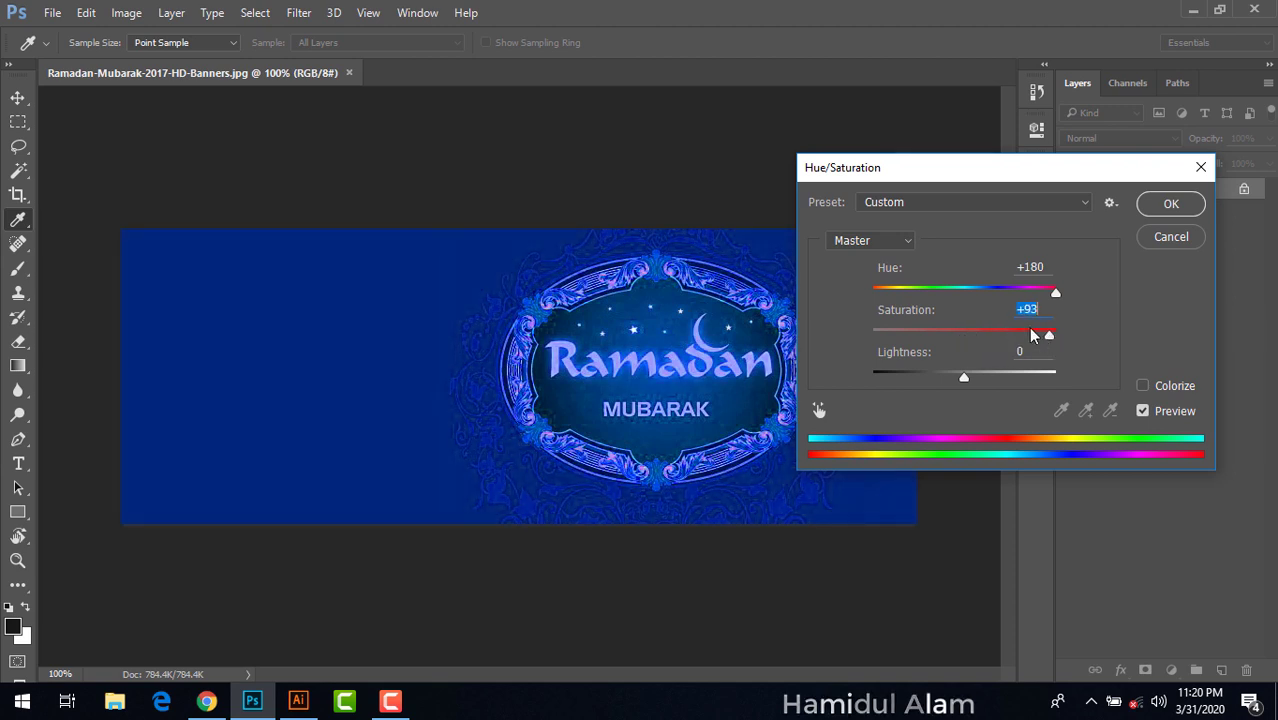
{"action": "left_click", "coordinate": [1027, 312]}
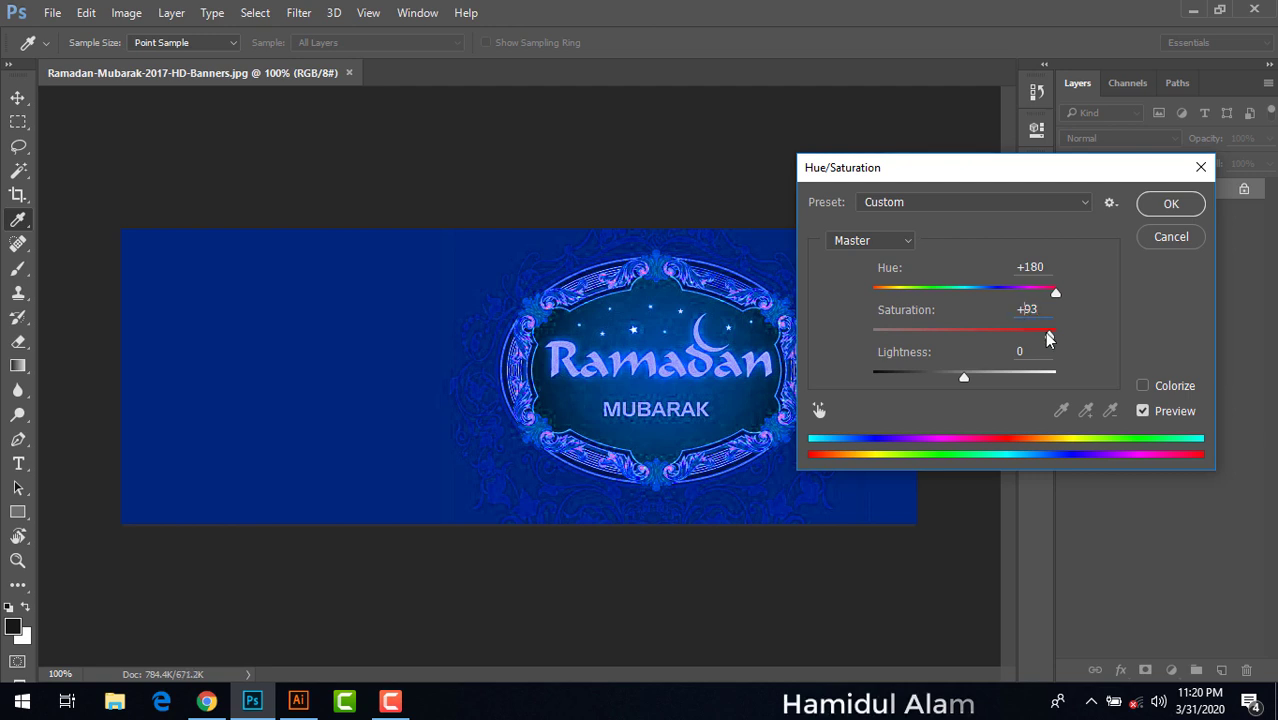
{"action": "mouse_move", "coordinate": [1049, 336]}
{"action": "left_mouse_down"}
{"action": "mouse_move", "coordinate": [917, 338]}
{"action": "mouse_move", "coordinate": [1016, 355]}
{"action": "mouse_move", "coordinate": [978, 358]}
{"action": "mouse_move", "coordinate": [1063, 350]}
{"action": "mouse_move", "coordinate": [900, 363]}
{"action": "mouse_move", "coordinate": [948, 358]}
{"action": "left_mouse_up"}
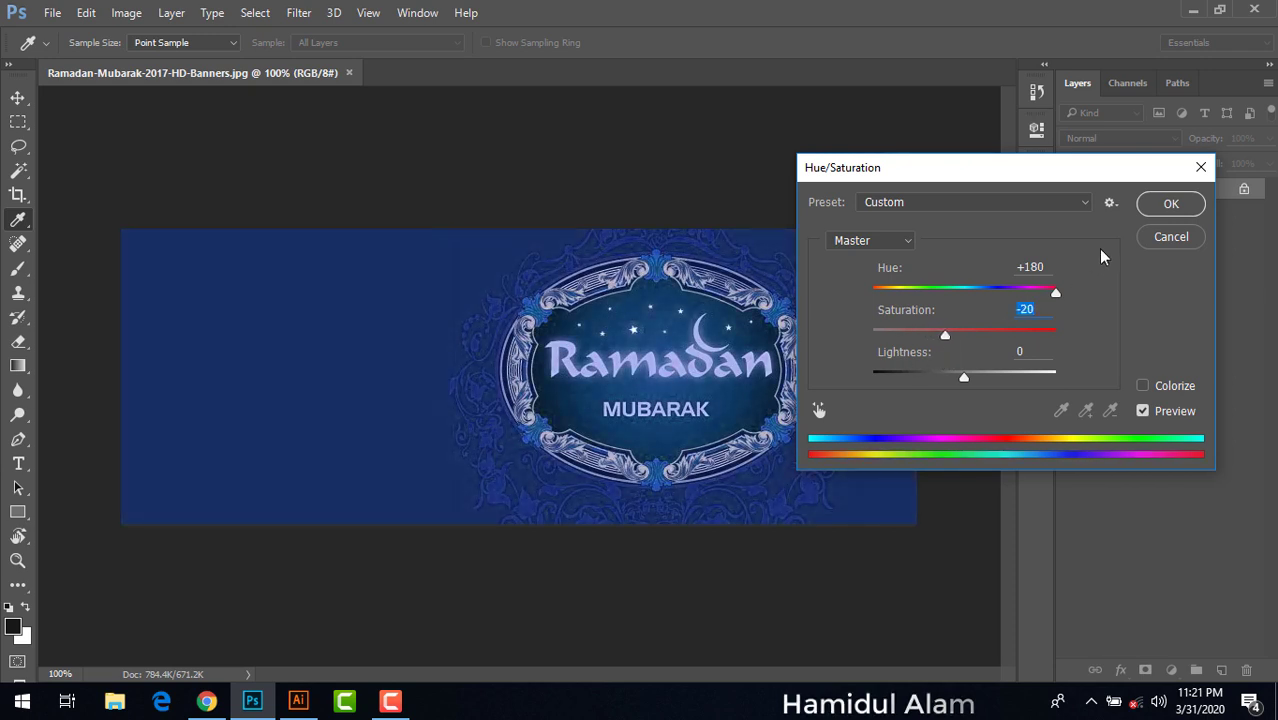
{"action": "left_click", "coordinate": [1171, 203]}
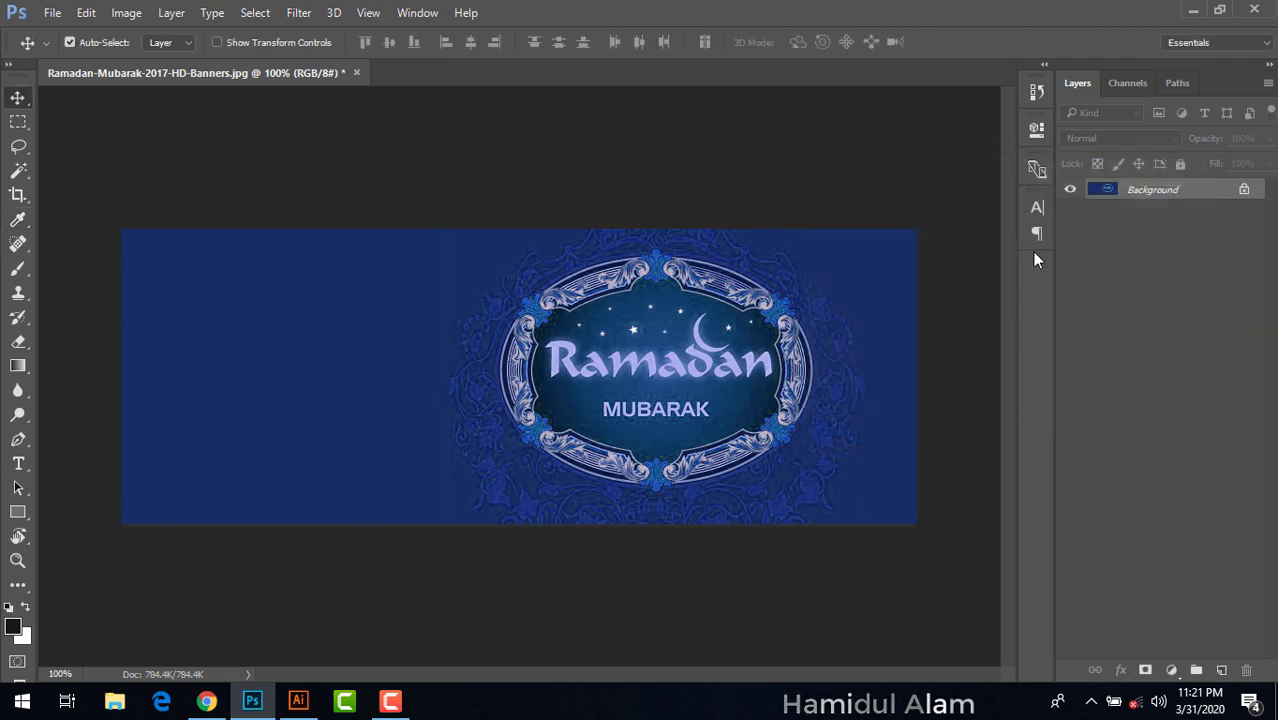
Export the banner as a 100% JPG named 1 on the Desktop and confirm it
{"action": "left_click", "coordinate": [52, 12]}
{"action": "mouse_move", "coordinate": [164, 283]}
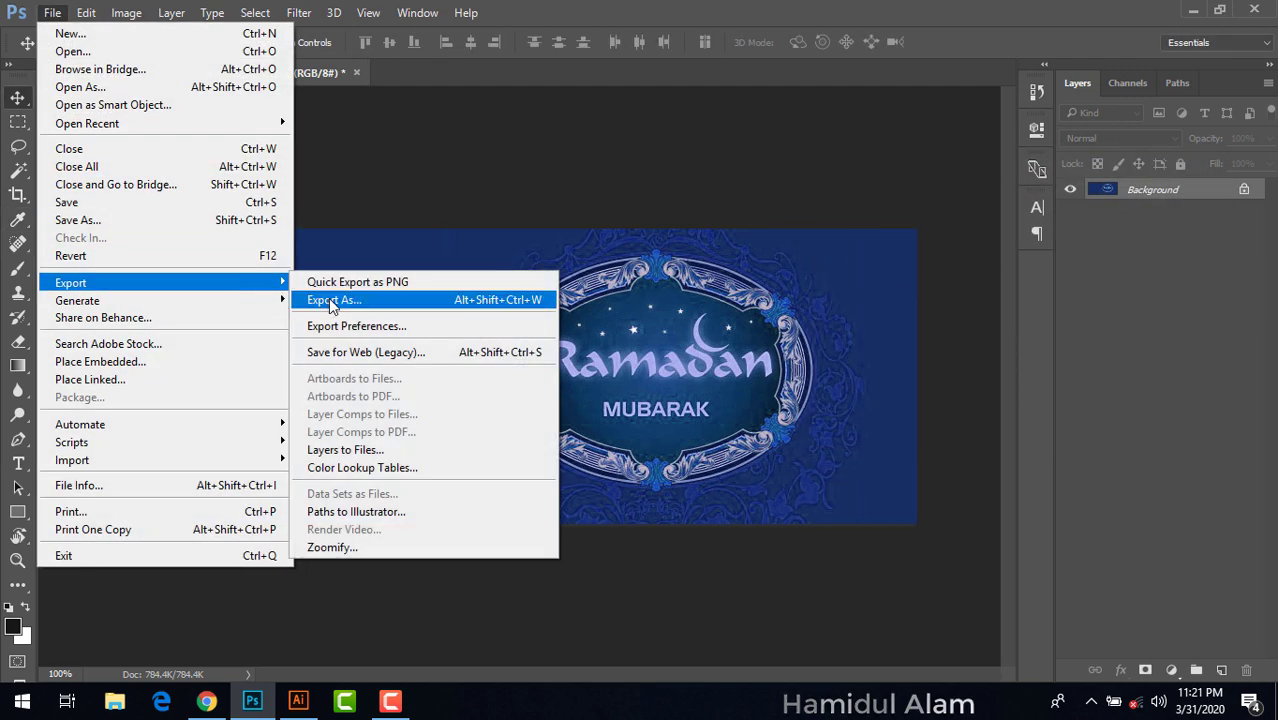
{"action": "left_click", "coordinate": [310, 298]}
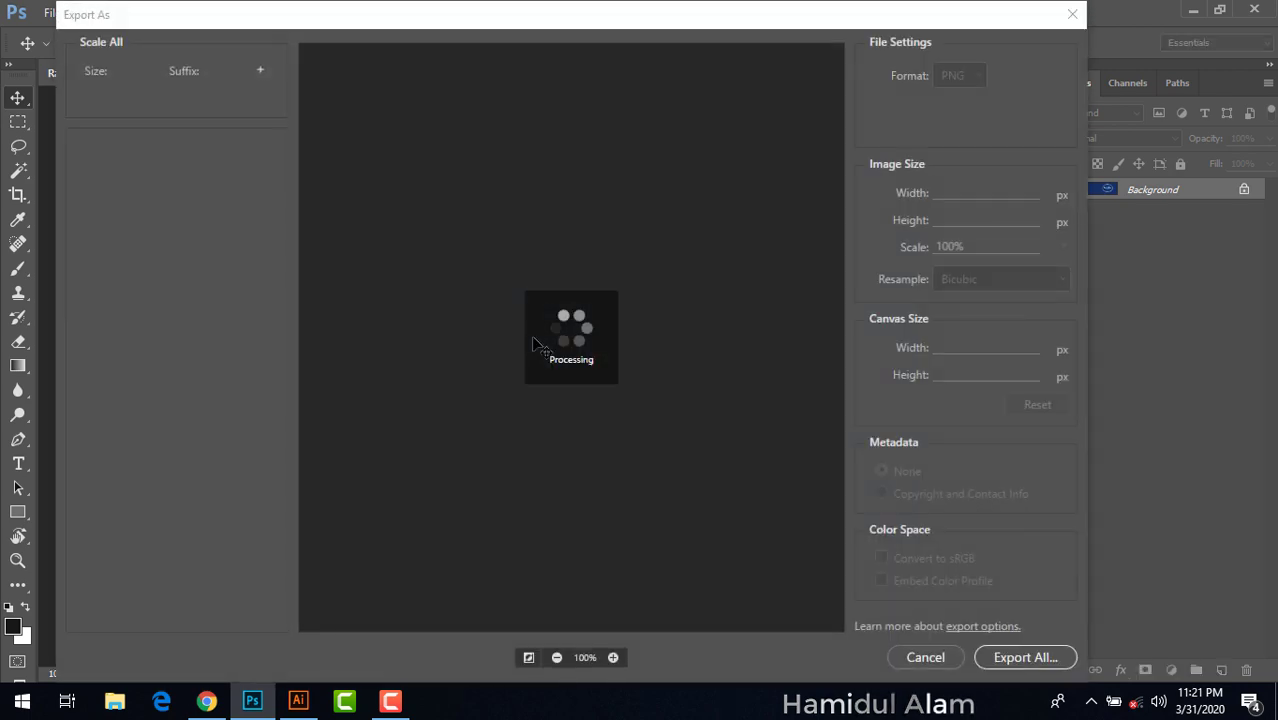
{"action": "left_click", "coordinate": [977, 640]}
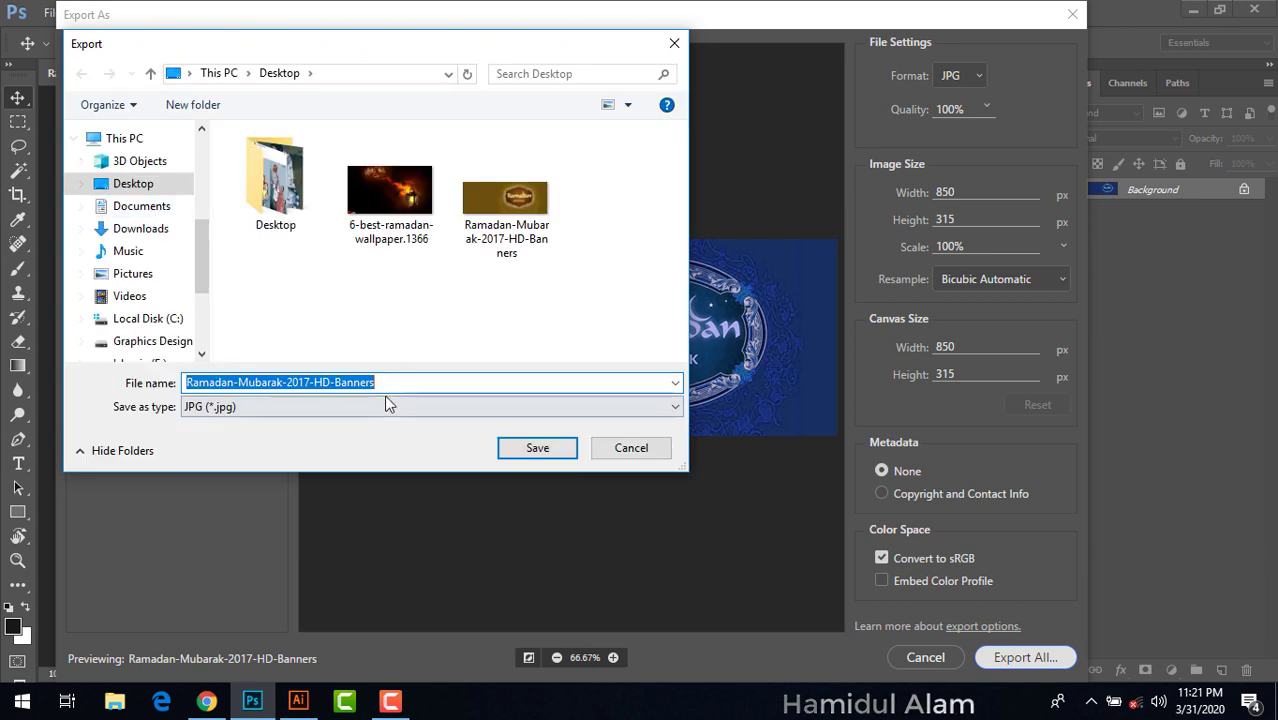
{"action": "type", "text": "1"}
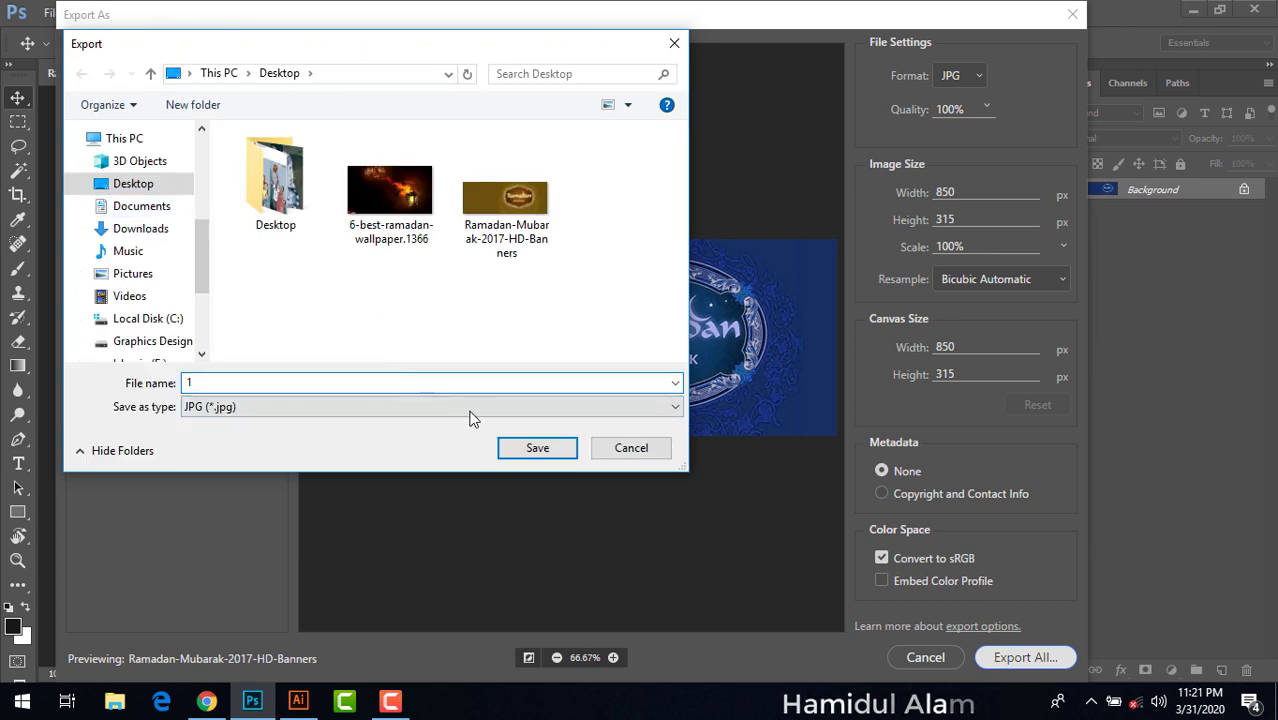
{"action": "left_click", "coordinate": [531, 451]}
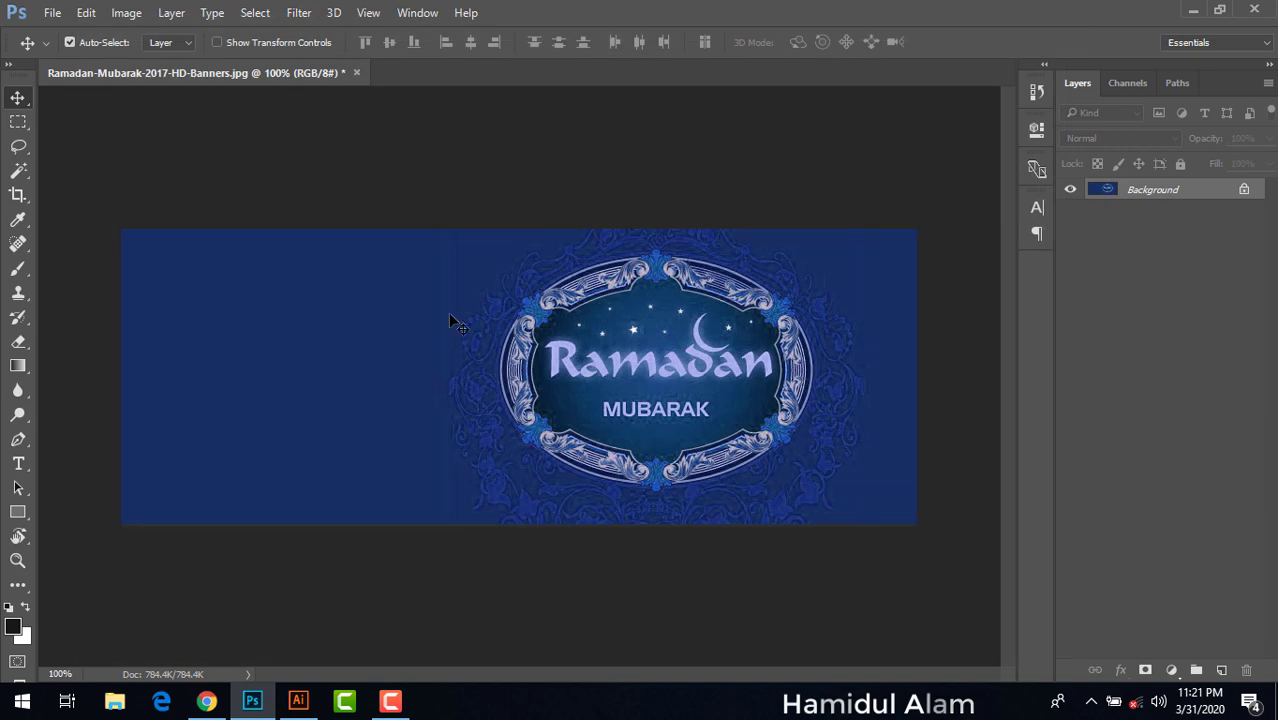
{"action": "key", "text": "super+e"}
{"action": "left_click", "coordinate": [951, 110]}
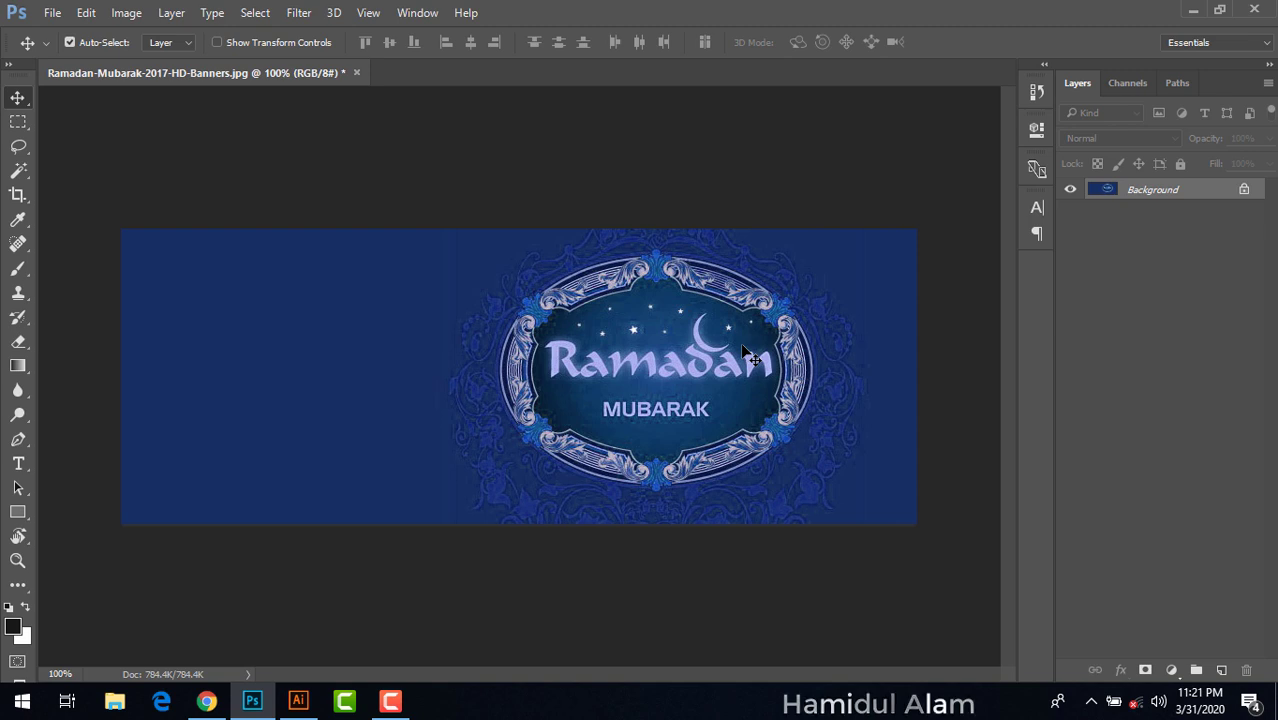
Place 1.jpg into the Illustrator document, scale and embed it, then move it off the artboard
{"action": "left_click", "coordinate": [1193, 10]}
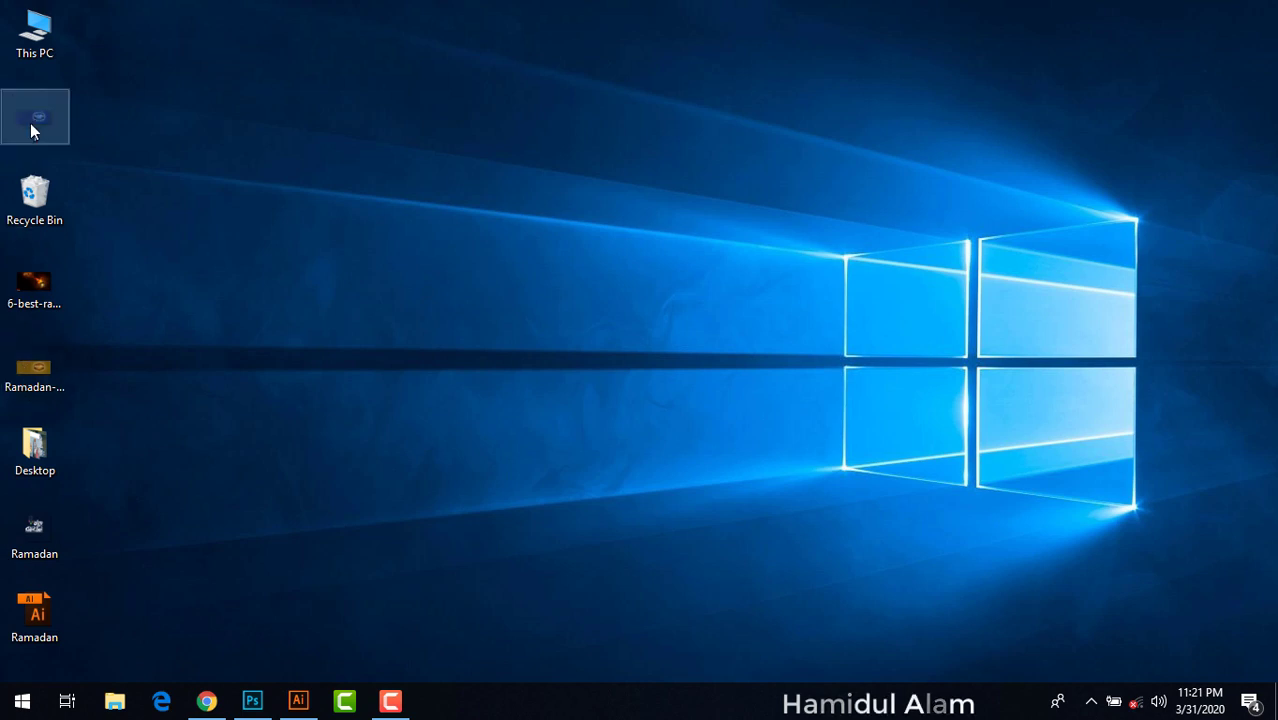
{"action": "mouse_move", "coordinate": [30, 119]}
{"action": "left_mouse_down"}
{"action": "mouse_move", "coordinate": [448, 530]}
{"action": "mouse_move", "coordinate": [566, 397]}
{"action": "mouse_move", "coordinate": [643, 254]}
{"action": "left_mouse_up"}
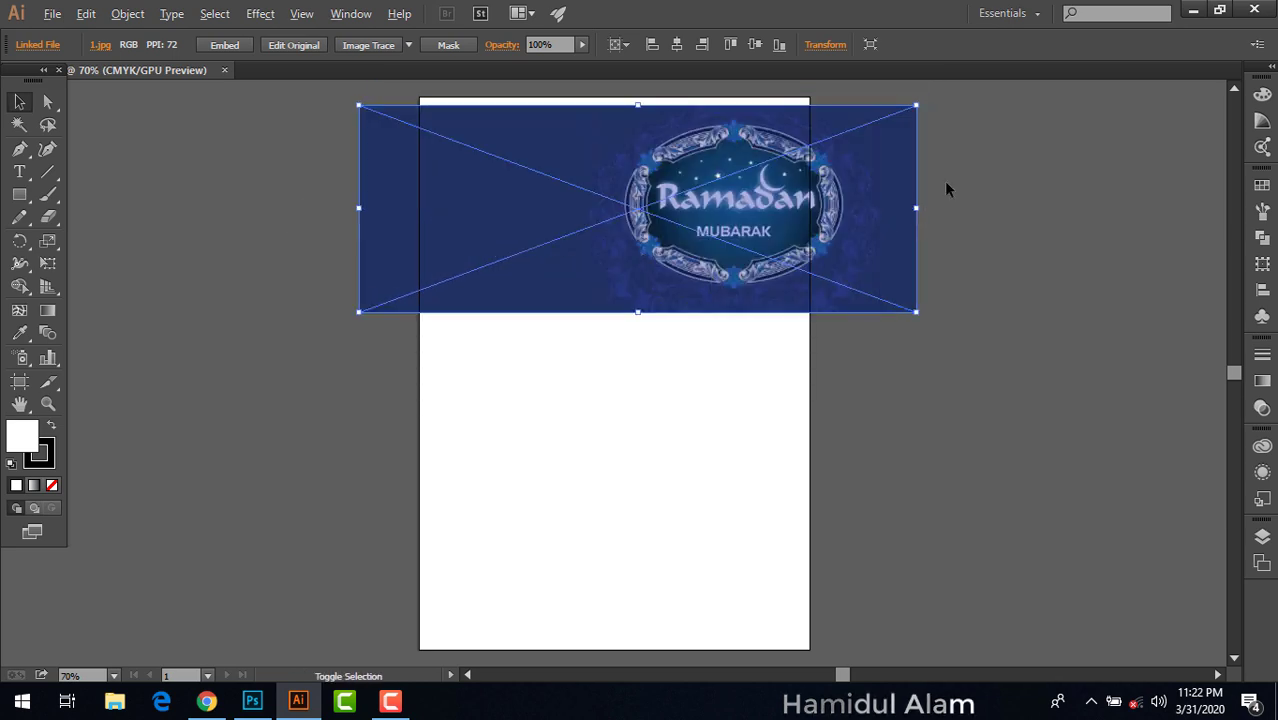
{"action": "left_click_drag", "start_coordinate": [916, 113], "coordinate": [812, 145]}
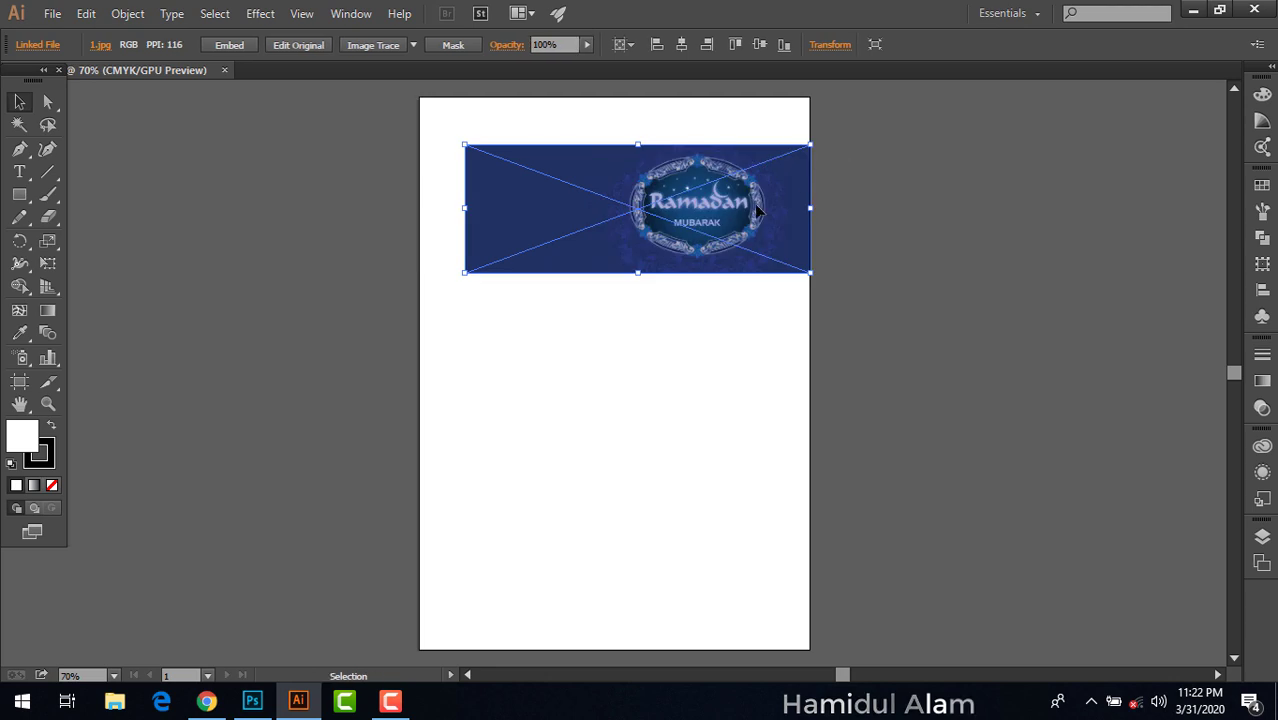
{"action": "key", "text": "ctrl+1"}
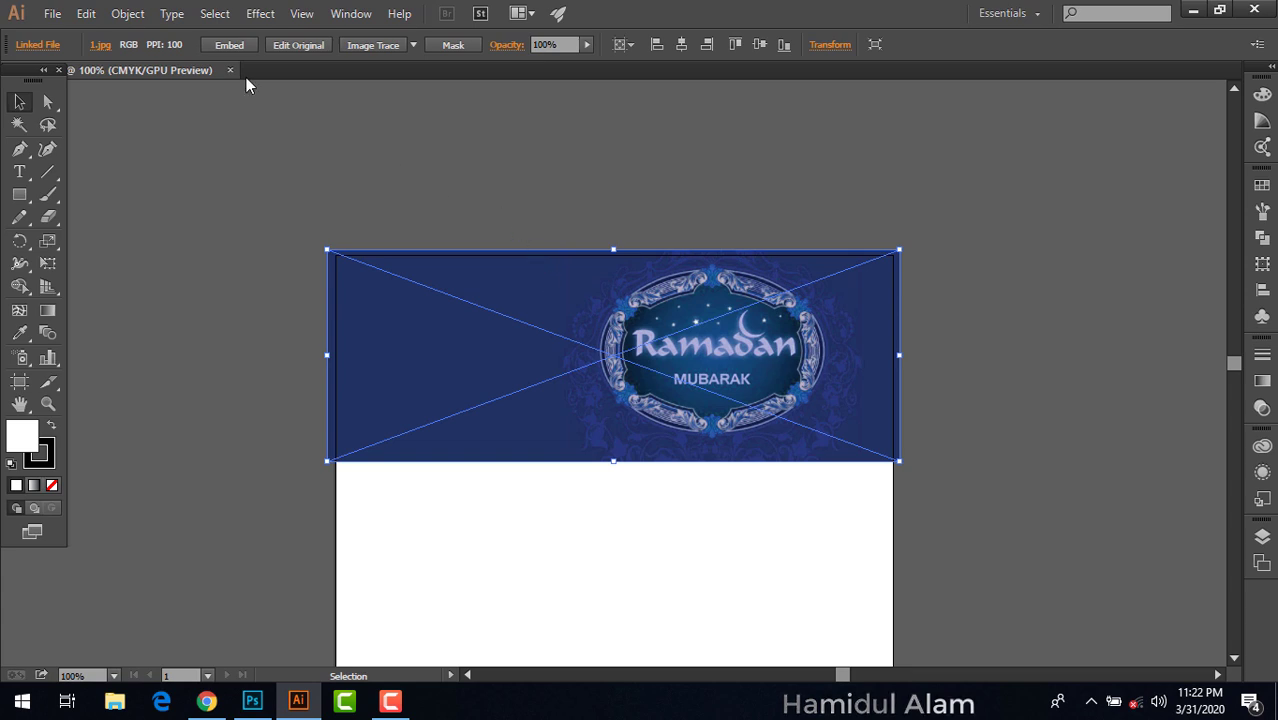
{"action": "left_click", "coordinate": [229, 45]}
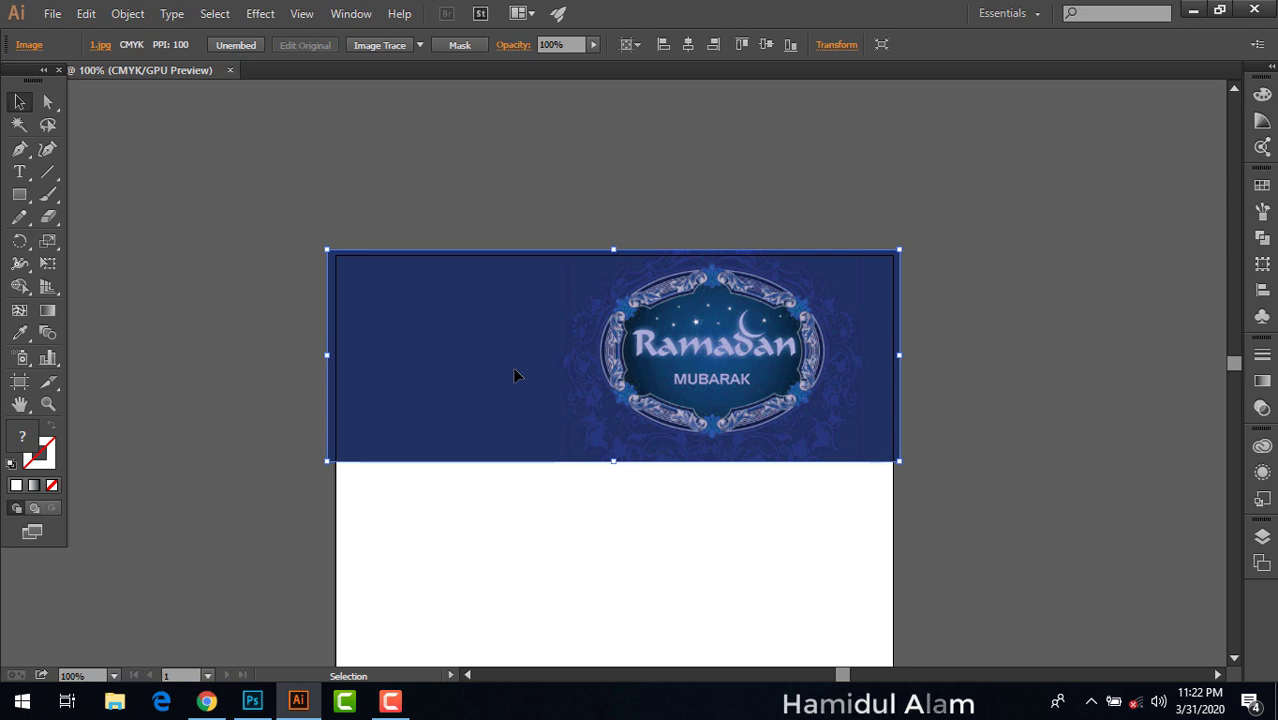
{"action": "left_click_drag", "start_coordinate": [515, 372], "coordinate": [1048, 217]}
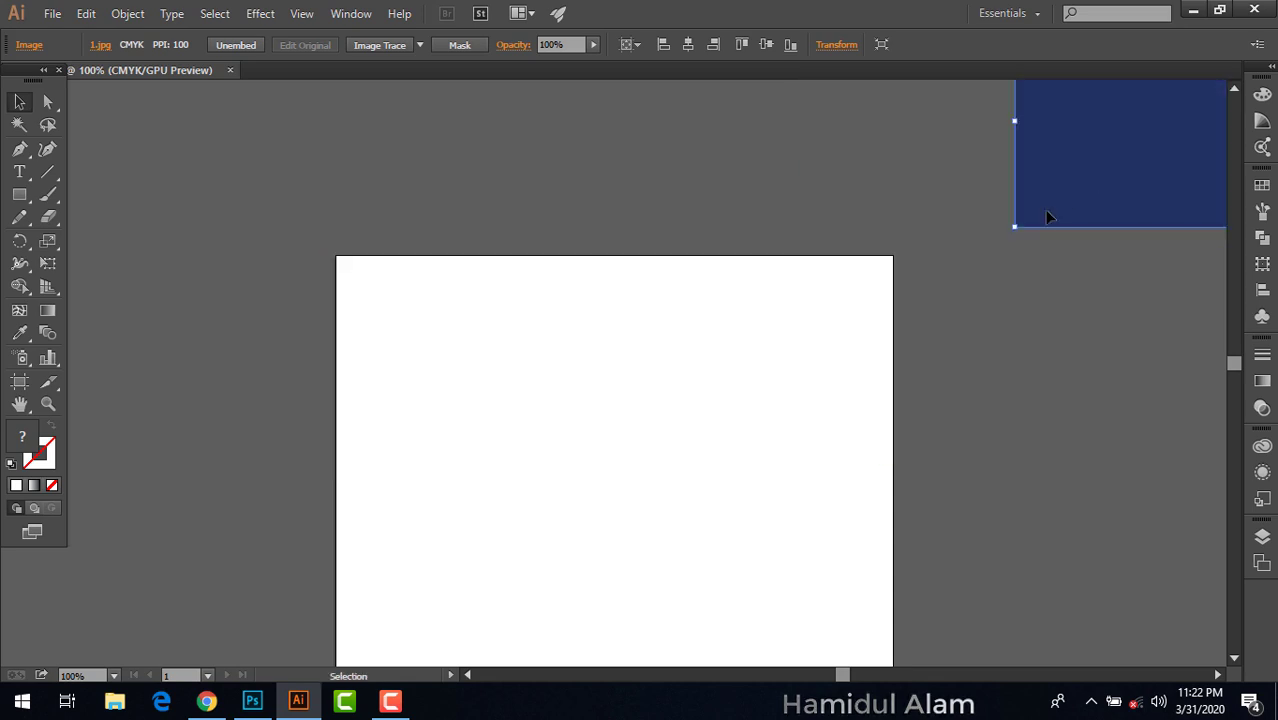
{"action": "scroll", "coordinate": [148, 211], "scroll_direction": "down", "scroll_amount": 4}
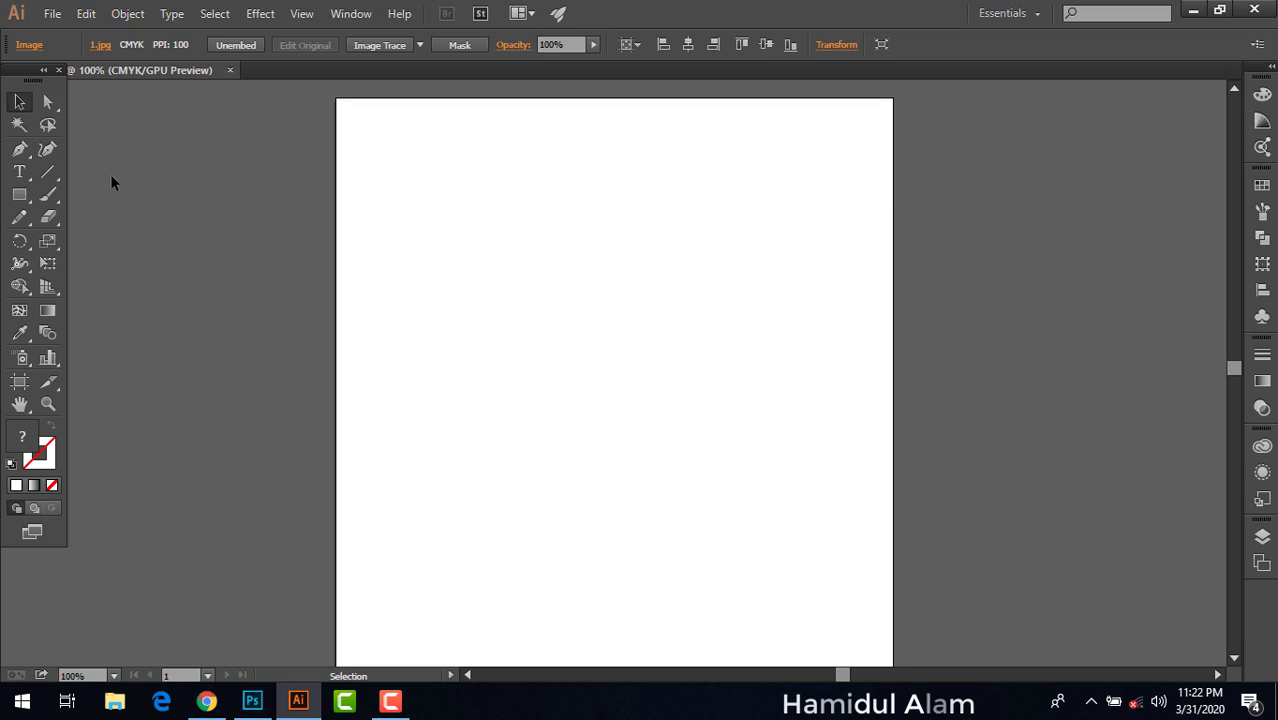
Draw a white rectangle over the top of the page and move the banner onto it
{"action": "left_click", "coordinate": [19, 195]}
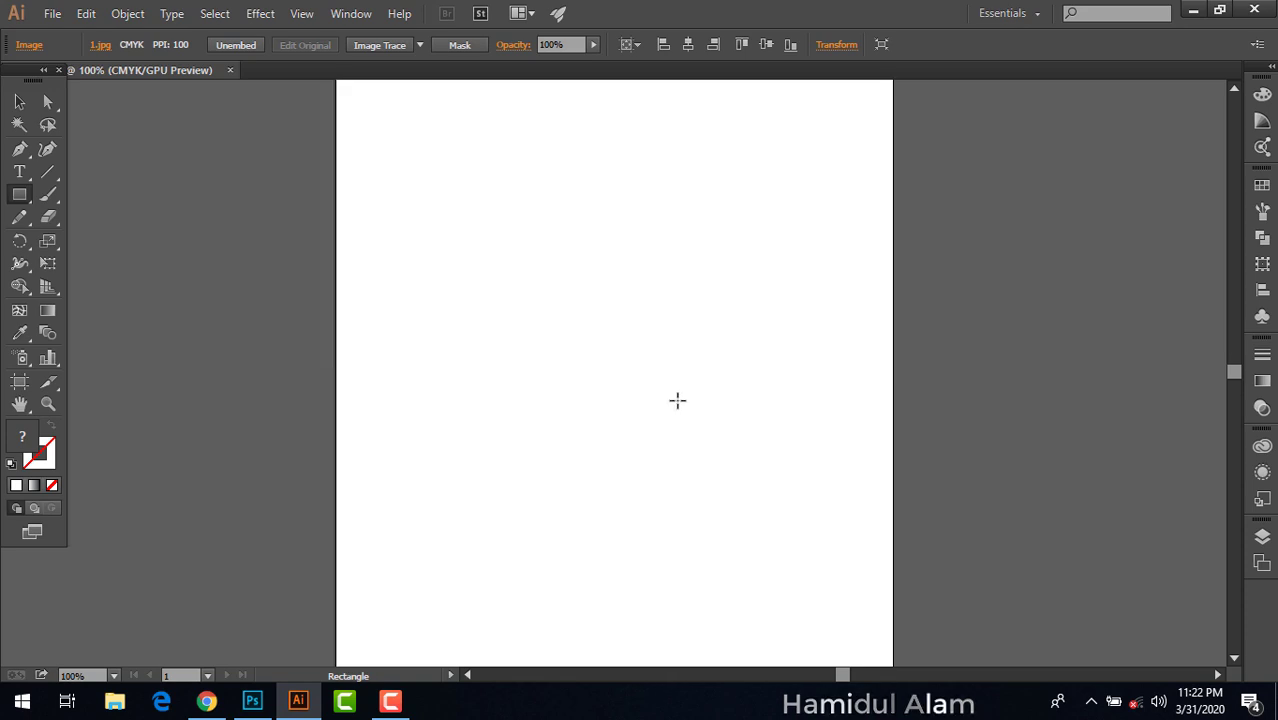
{"action": "mouse_move", "coordinate": [335, 93]}
{"action": "left_mouse_down"}
{"action": "mouse_move", "coordinate": [894, 665]}
{"action": "mouse_move", "coordinate": [893, 577]}
{"action": "left_mouse_up"}
{"action": "scroll", "coordinate": [890, 530], "scroll_direction": "up", "scroll_amount": 3}
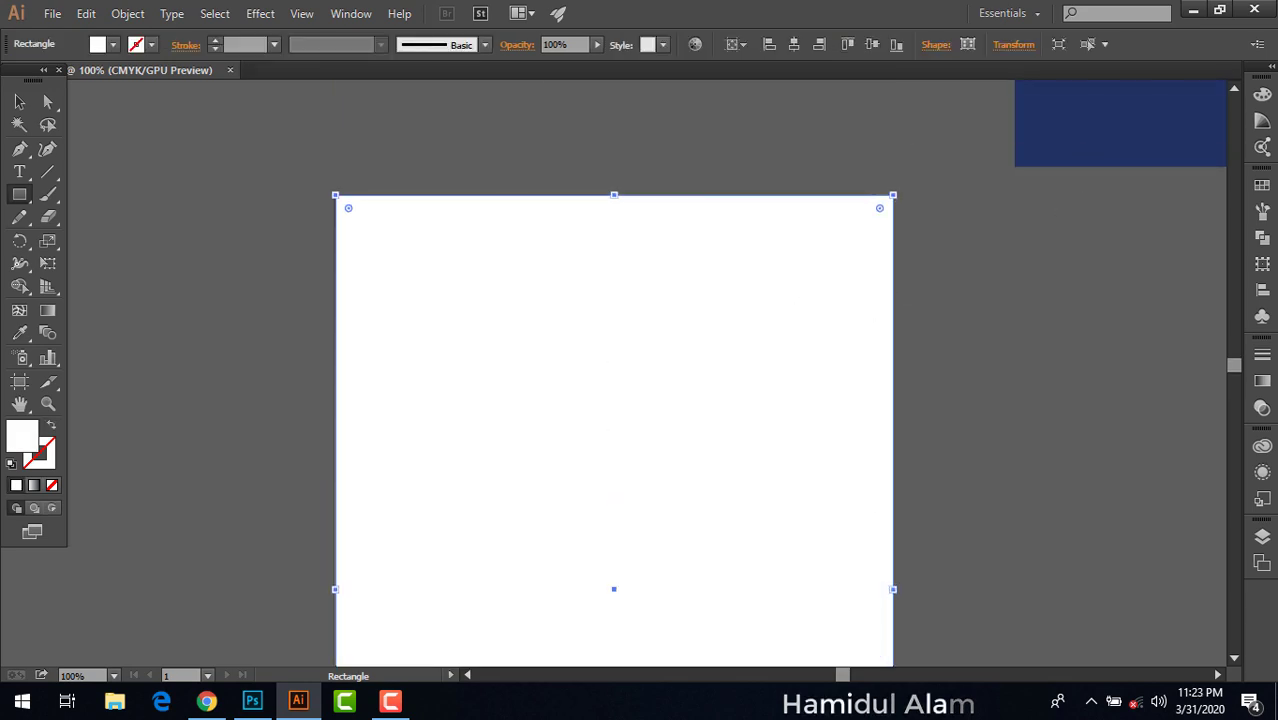
{"action": "left_click", "coordinate": [19, 101]}
{"action": "mouse_move", "coordinate": [1118, 140]}
{"action": "left_mouse_down"}
{"action": "mouse_move", "coordinate": [585, 458]}
{"action": "mouse_move", "coordinate": [449, 371]}
{"action": "left_mouse_up"}
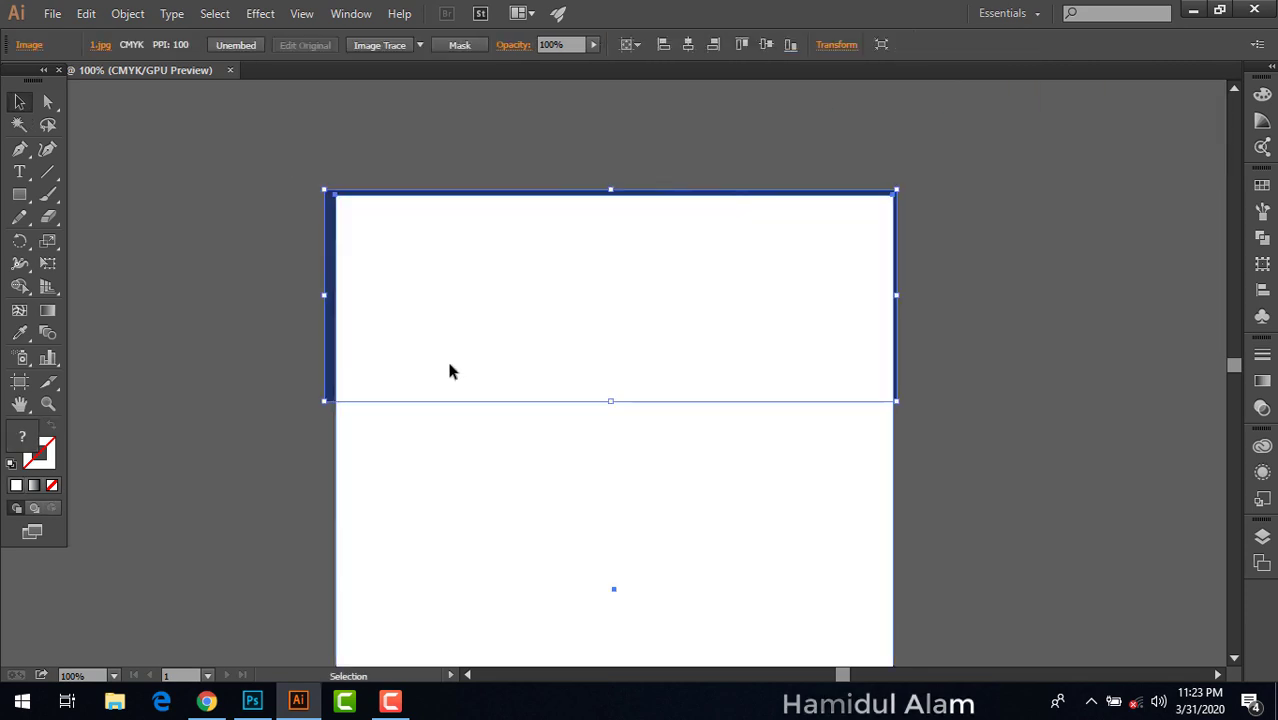
{"action": "left_click", "coordinate": [449, 371]}
{"action": "left_click_drag", "start_coordinate": [339, 333], "coordinate": [334, 328]}
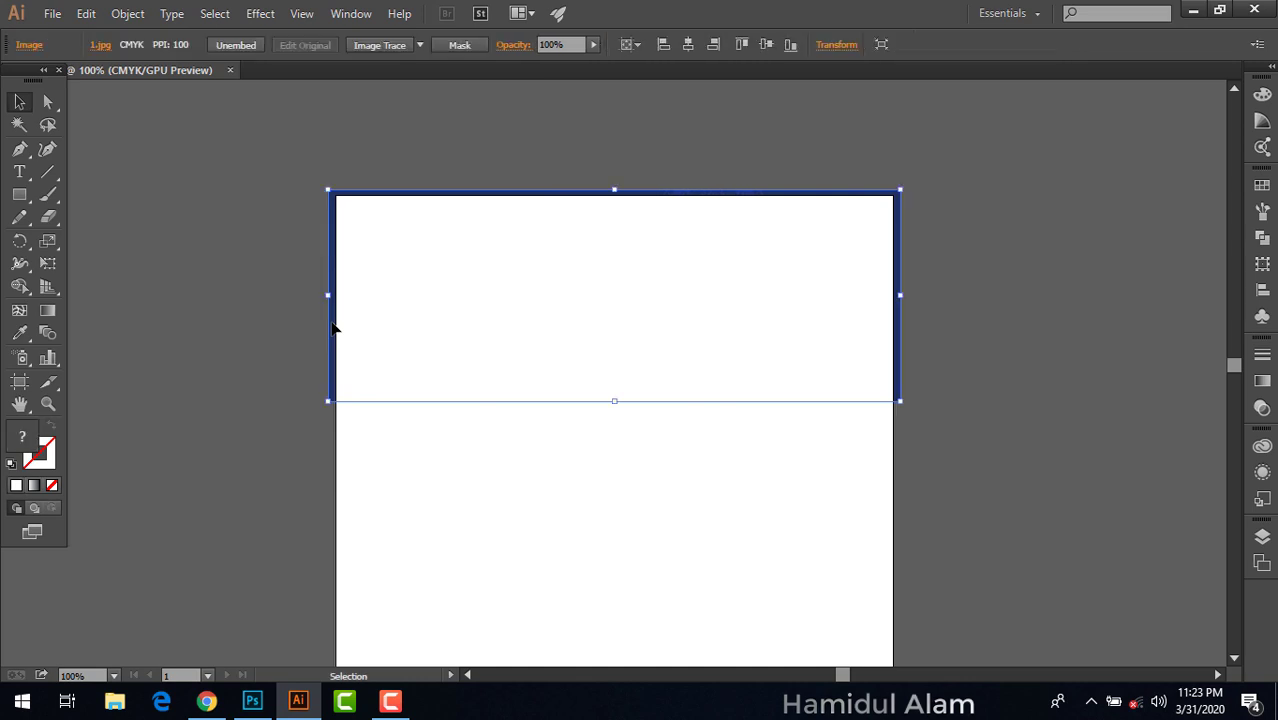
Try clipping the banner to the rectangle, undo it, and pull the banner back off the page
{"action": "right_click", "coordinate": [893, 266]}
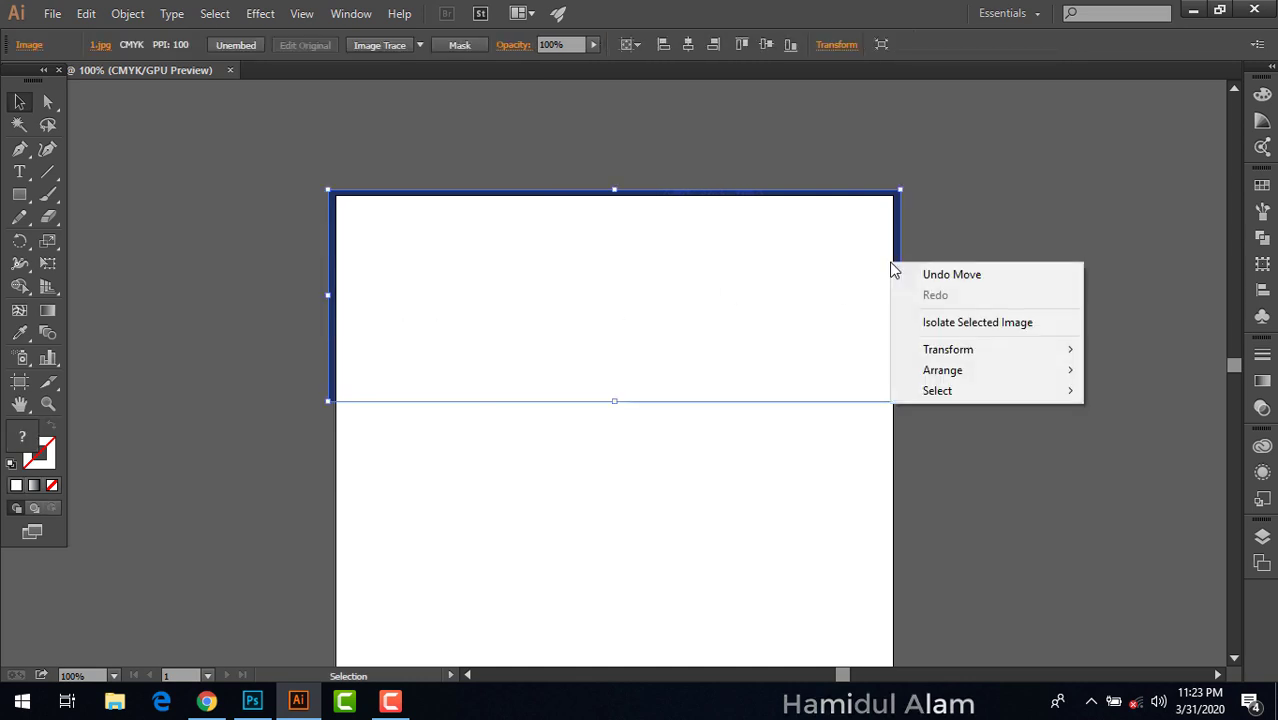
{"action": "left_click", "coordinate": [972, 189]}
{"action": "left_click_drag", "start_coordinate": [681, 167], "coordinate": [785, 287]}
{"action": "right_click", "coordinate": [785, 287]}
{"action": "left_click", "coordinate": [855, 403]}
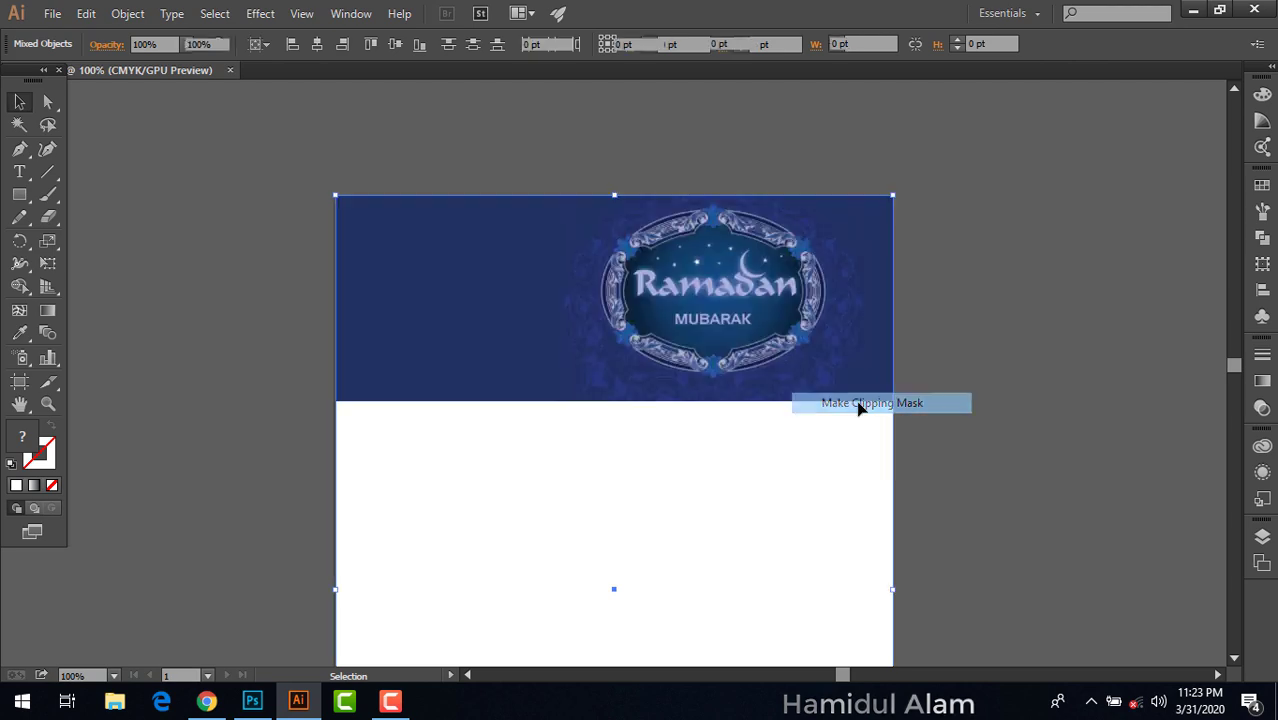
{"action": "key", "text": "ctrl+z"}
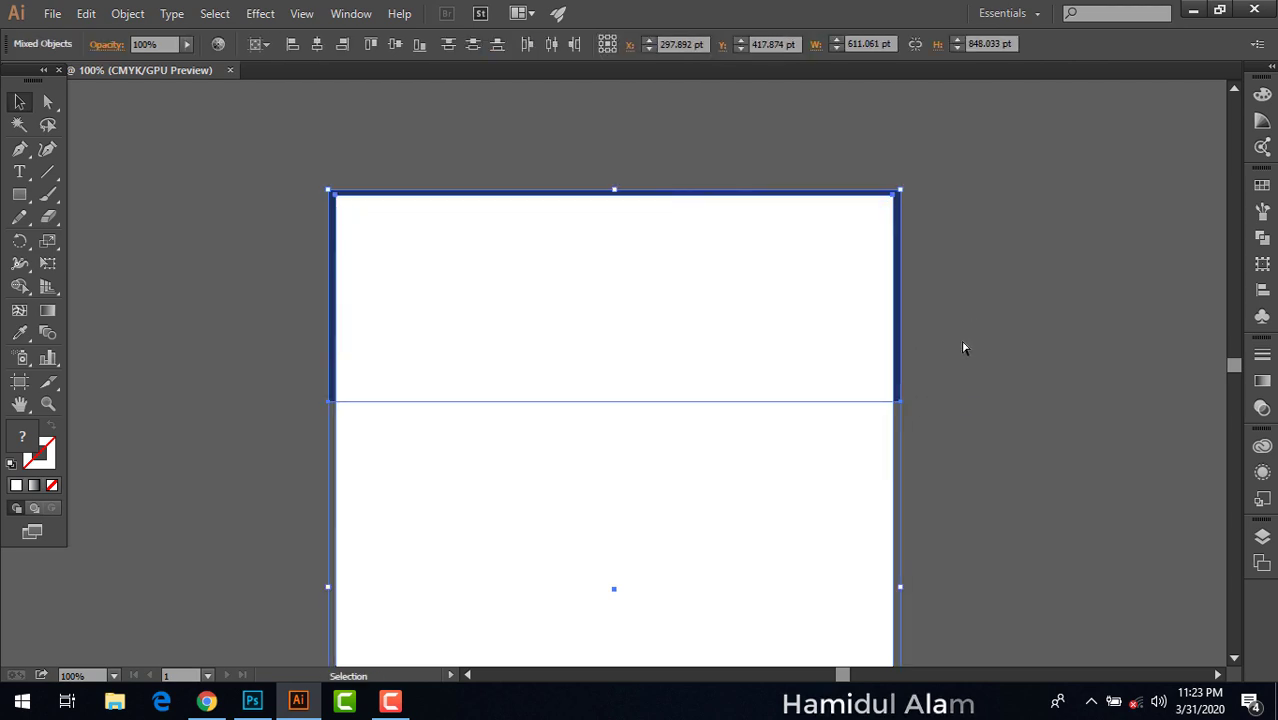
{"action": "left_click", "coordinate": [922, 328]}
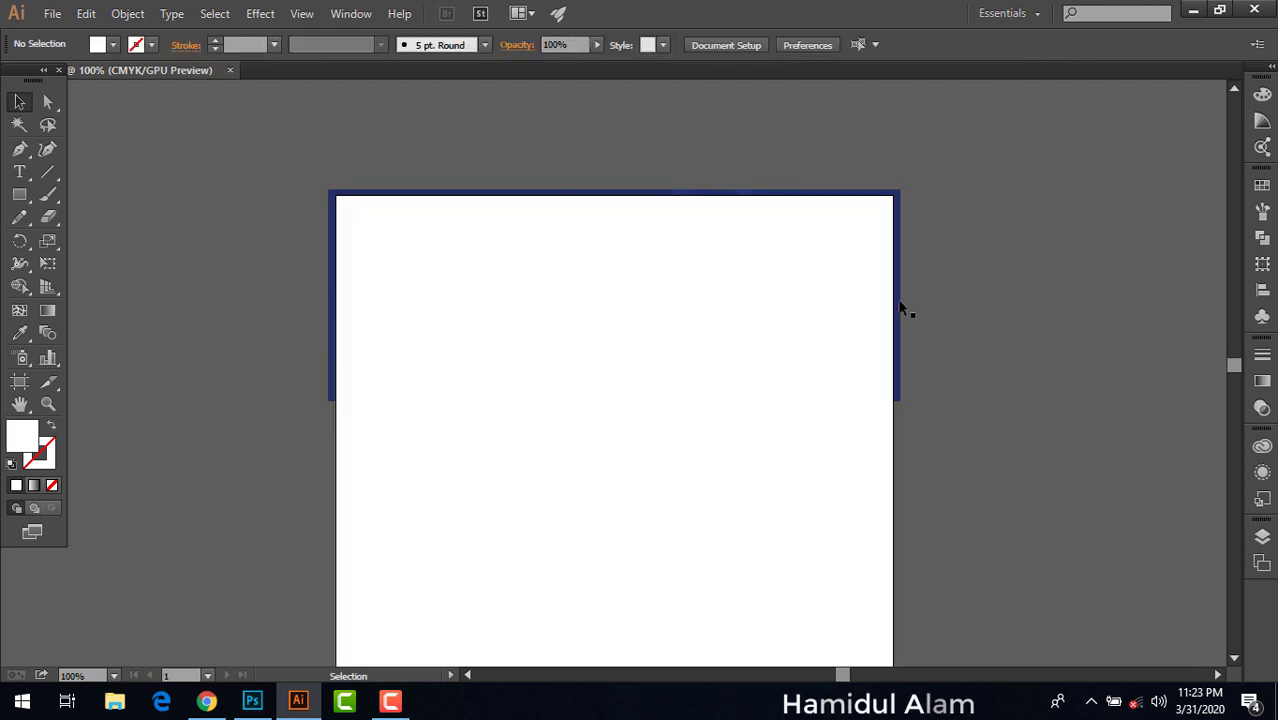
{"action": "left_click_drag", "start_coordinate": [897, 310], "coordinate": [1110, 228]}
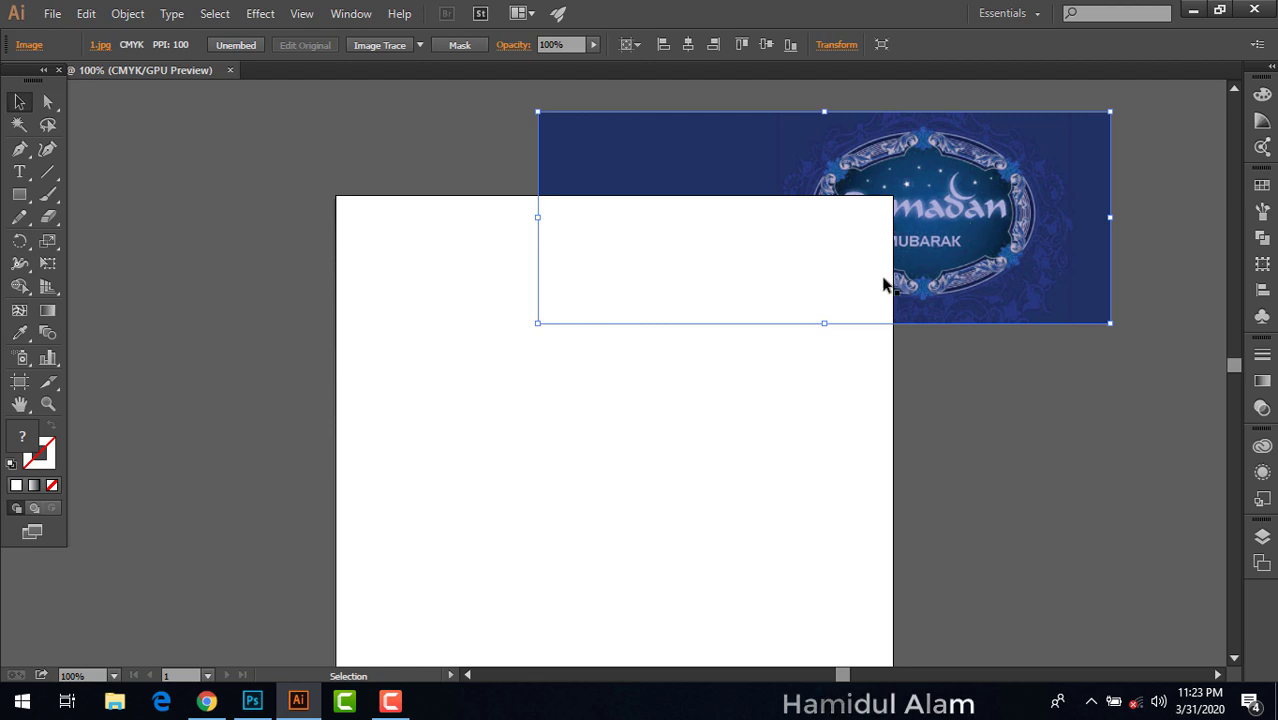
{"action": "left_click", "coordinate": [765, 393]}
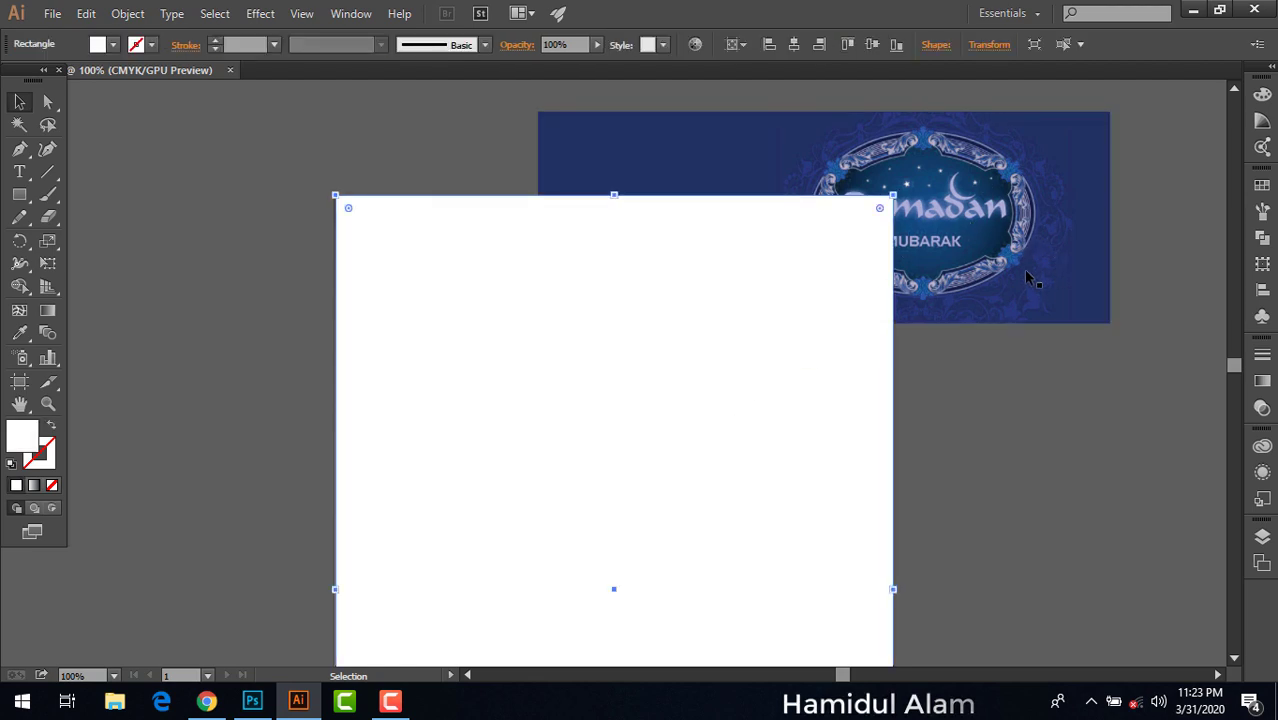
{"action": "left_click", "coordinate": [921, 378]}
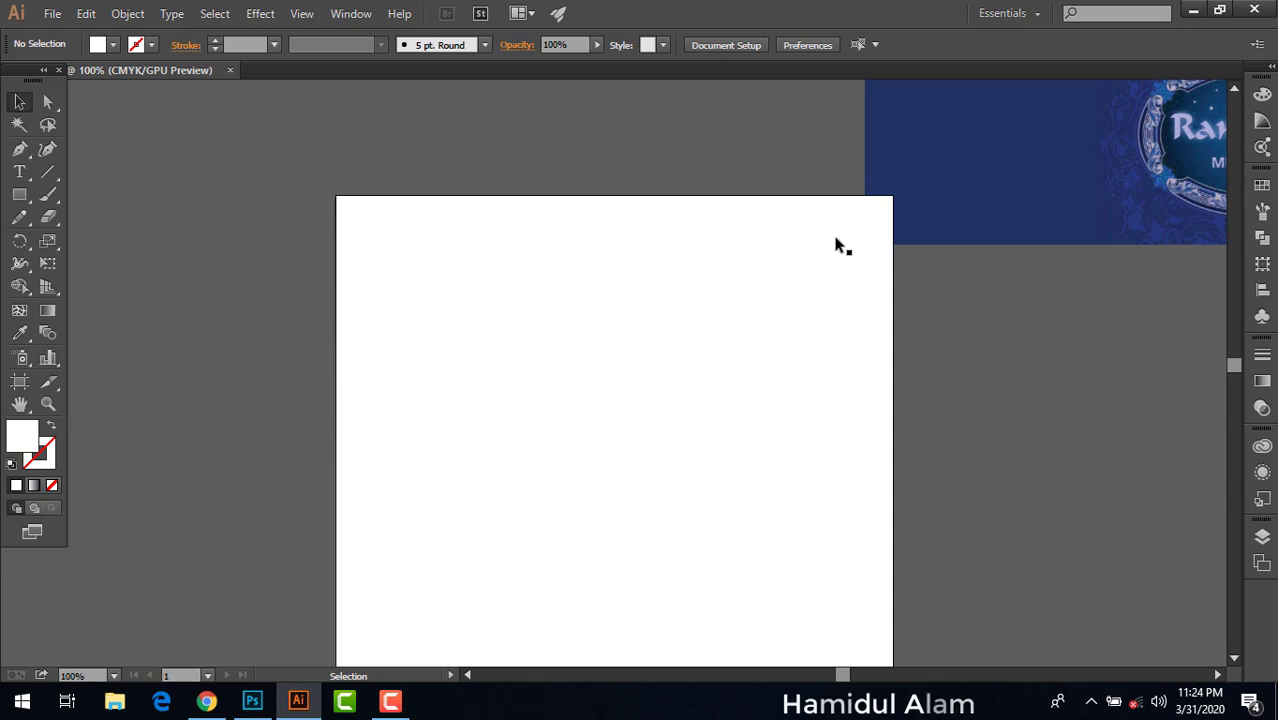
Move the banner over the top rectangle, apply Make Clipping Mask, and nudge it into place
{"action": "mouse_move", "coordinate": [1110, 218]}
{"action": "left_mouse_down"}
{"action": "mouse_move", "coordinate": [763, 288]}
{"action": "mouse_move", "coordinate": [590, 362]}
{"action": "left_mouse_up"}
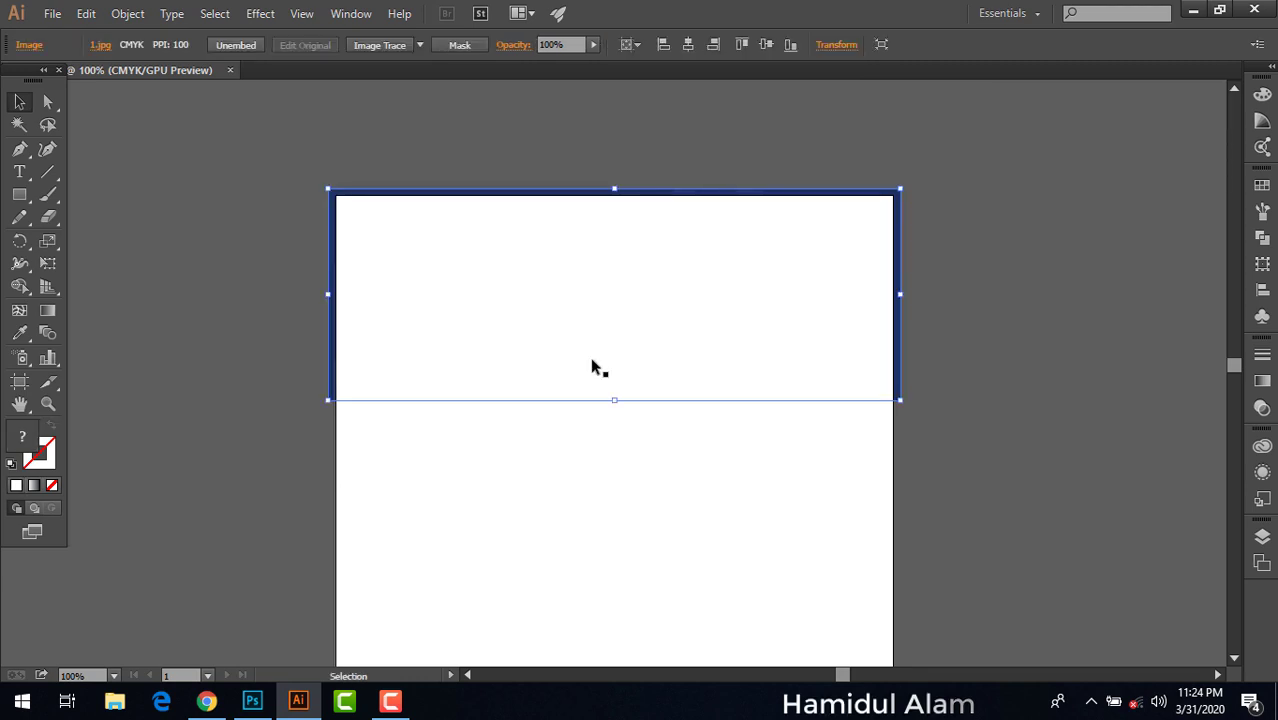
{"action": "left_click_drag", "start_coordinate": [452, 141], "coordinate": [538, 266]}
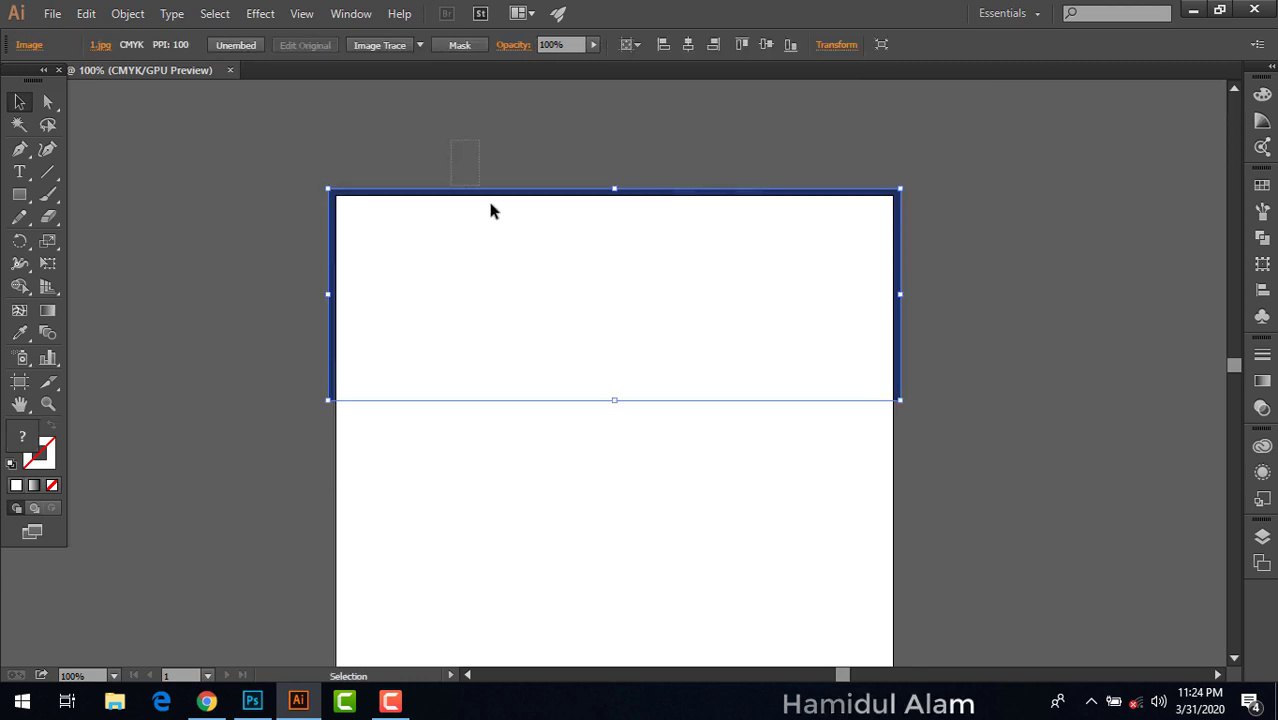
{"action": "right_click", "coordinate": [538, 268]}
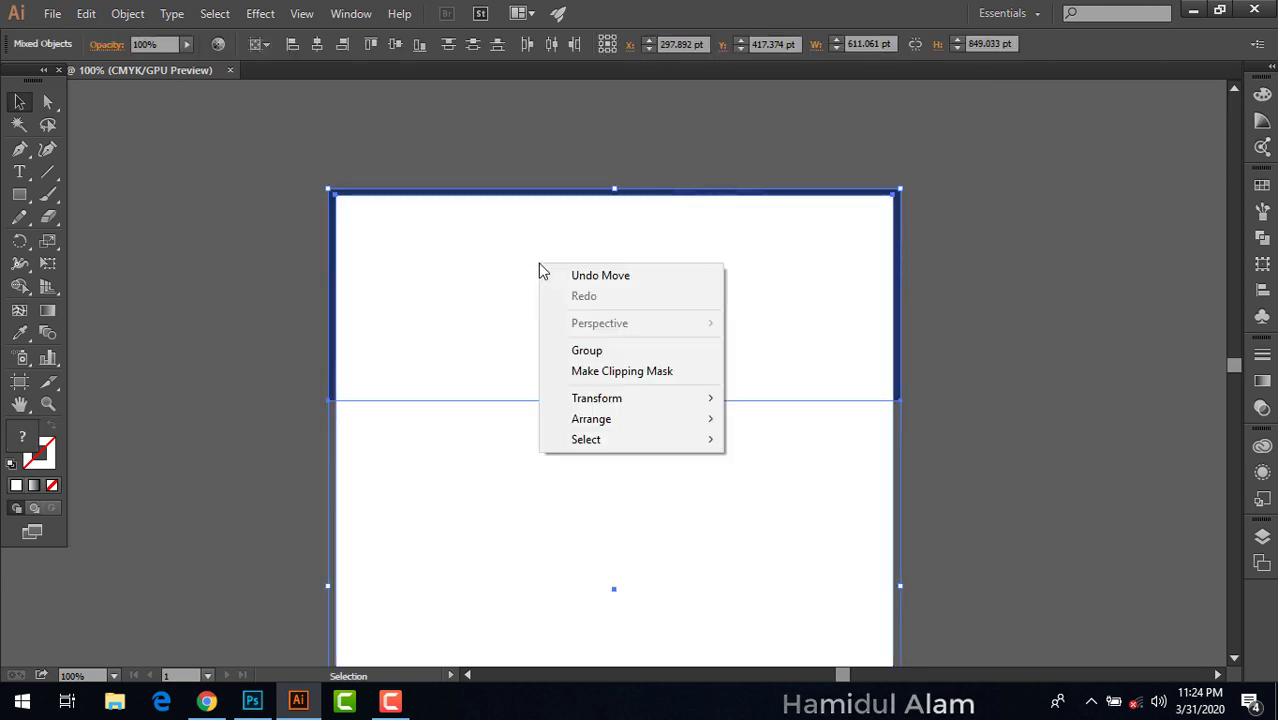
{"action": "left_click", "coordinate": [641, 375]}
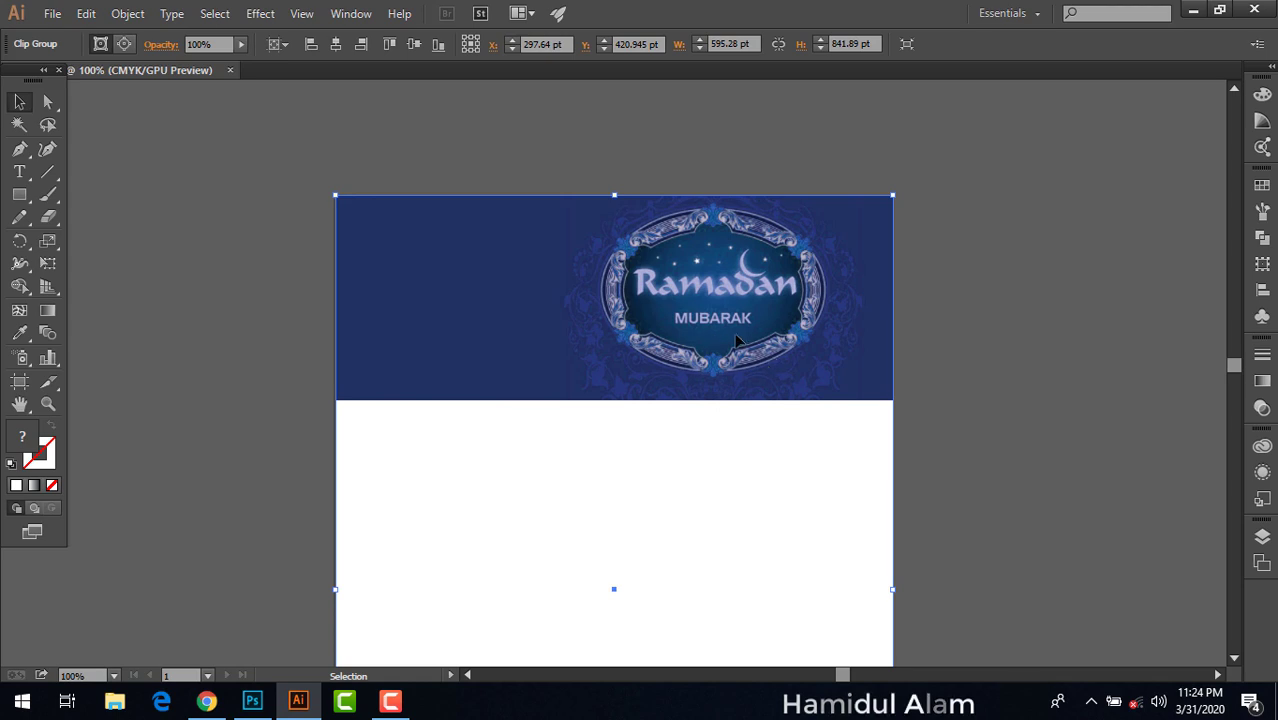
{"action": "left_click_drag", "start_coordinate": [740, 340], "coordinate": [736, 348]}
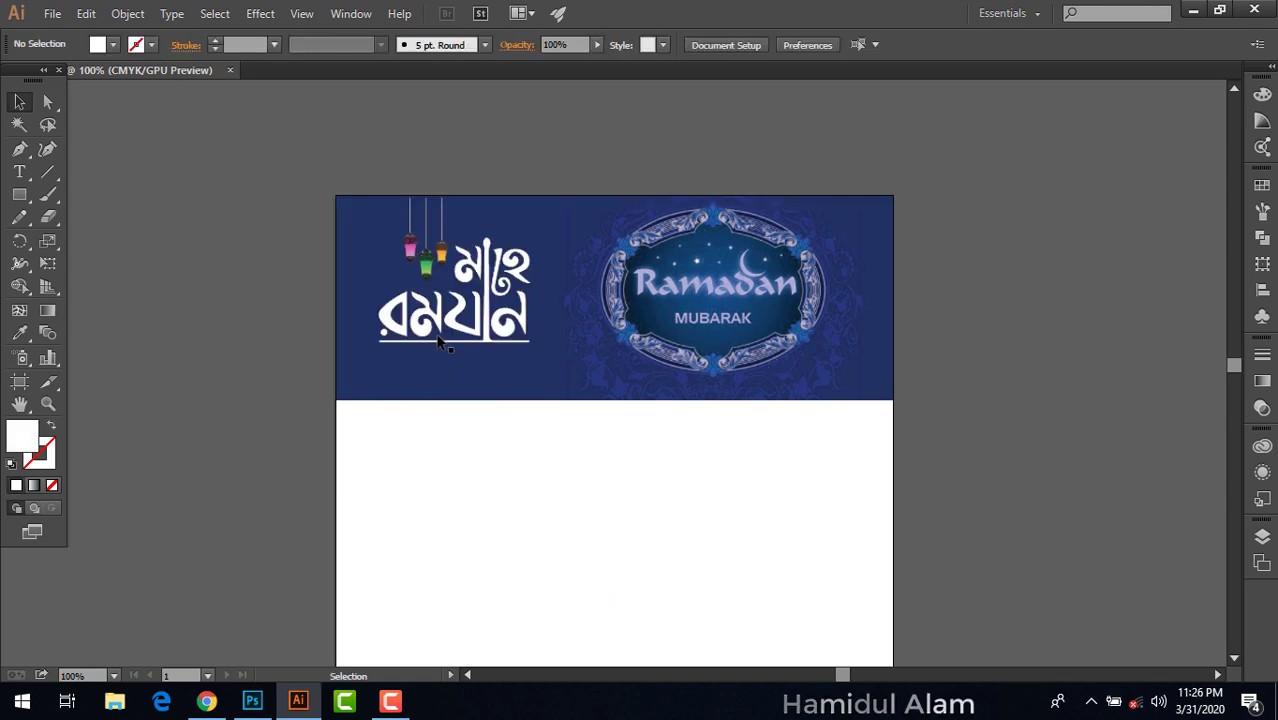
Select and deselect the banner, open and close the Pencil tool flyout, then return to Photoshop
{"action": "left_click", "coordinate": [420, 338]}
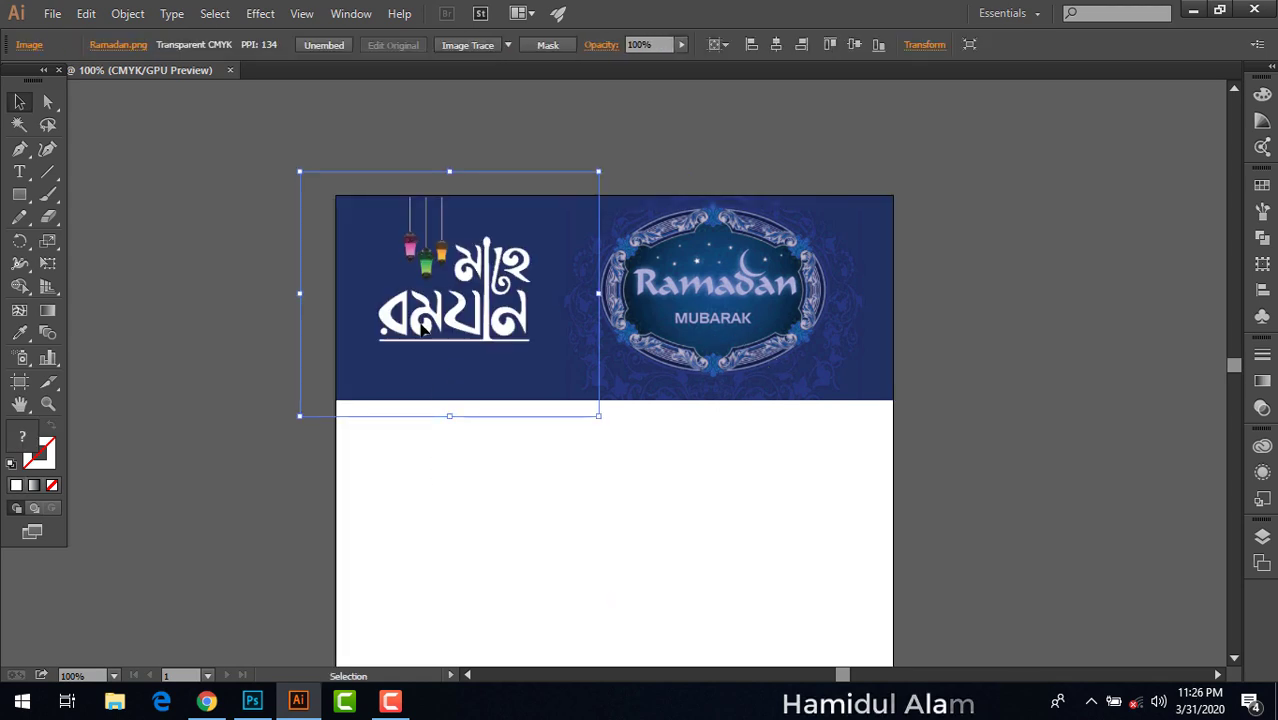
{"action": "left_click", "coordinate": [619, 186]}
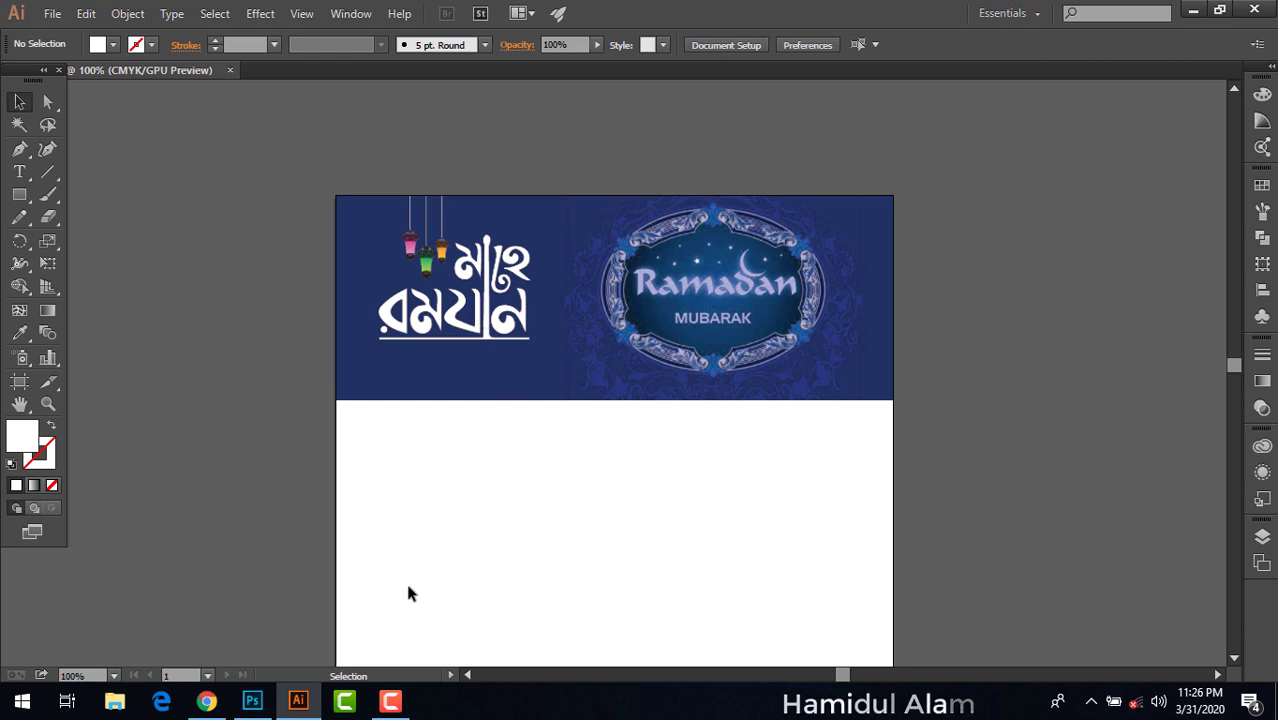
{"action": "left_click", "coordinate": [16, 222]}
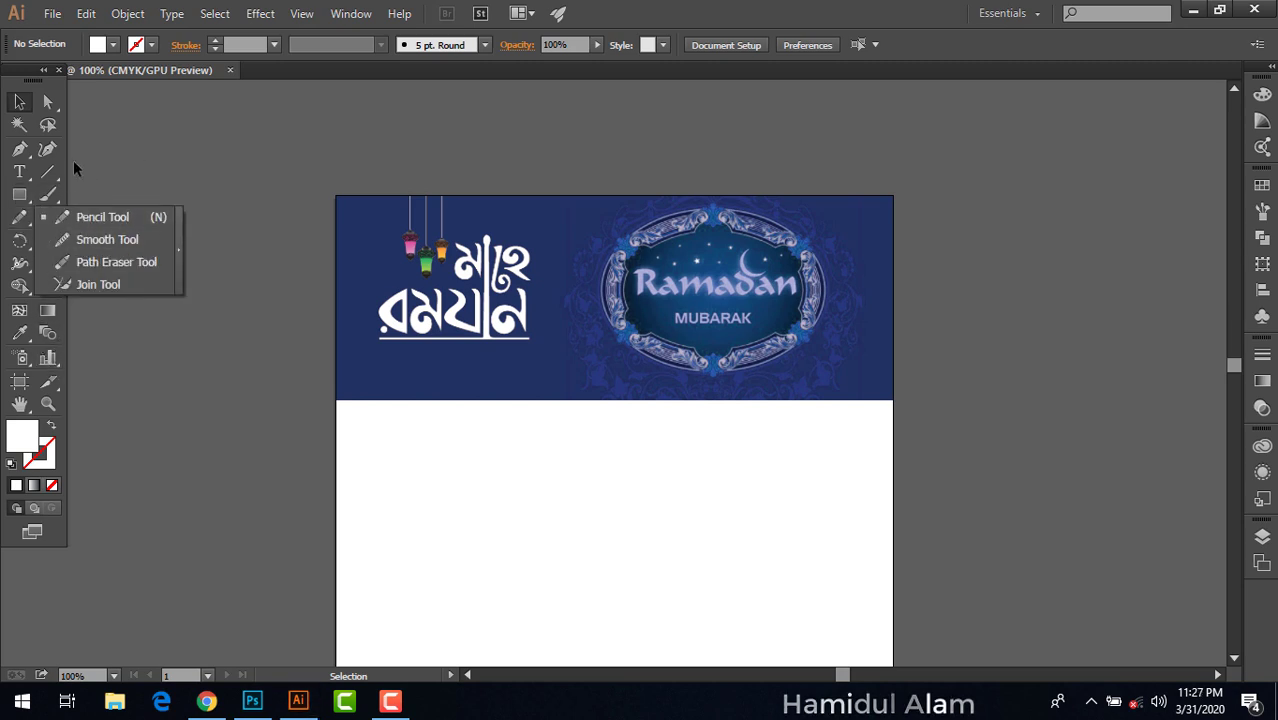
{"action": "left_click", "coordinate": [96, 172]}
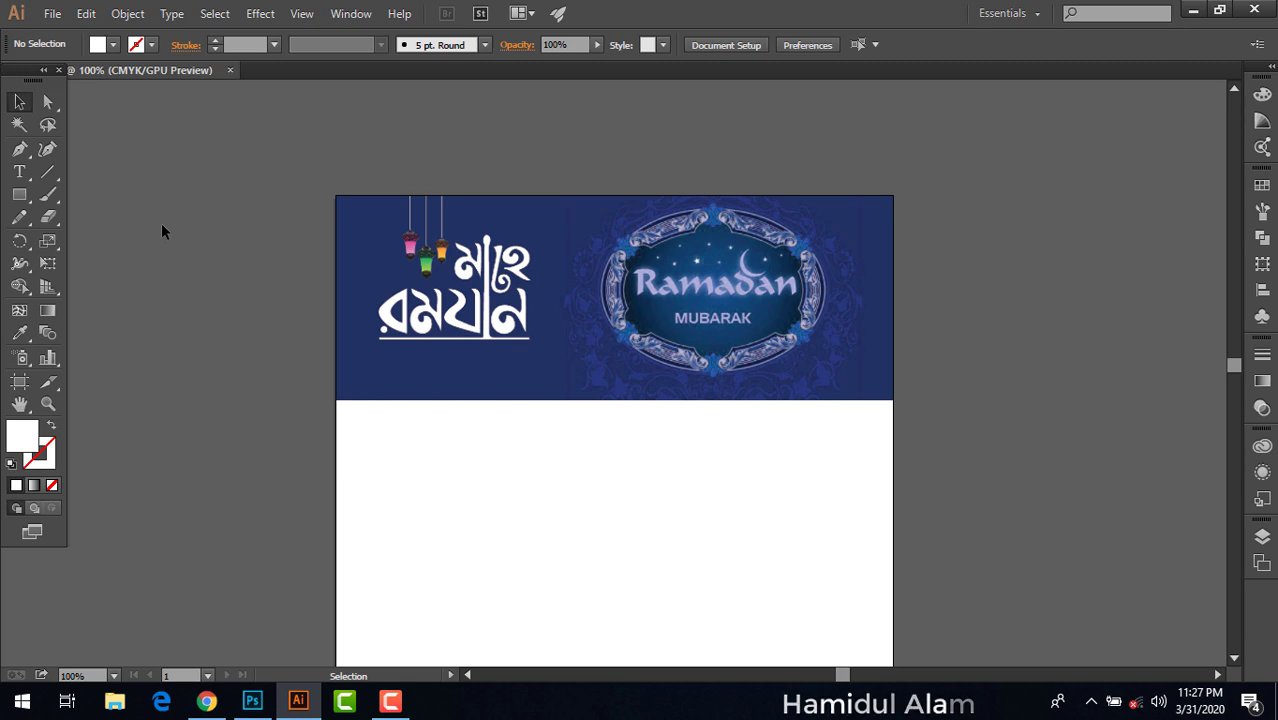
{"action": "left_click", "coordinate": [252, 701]}
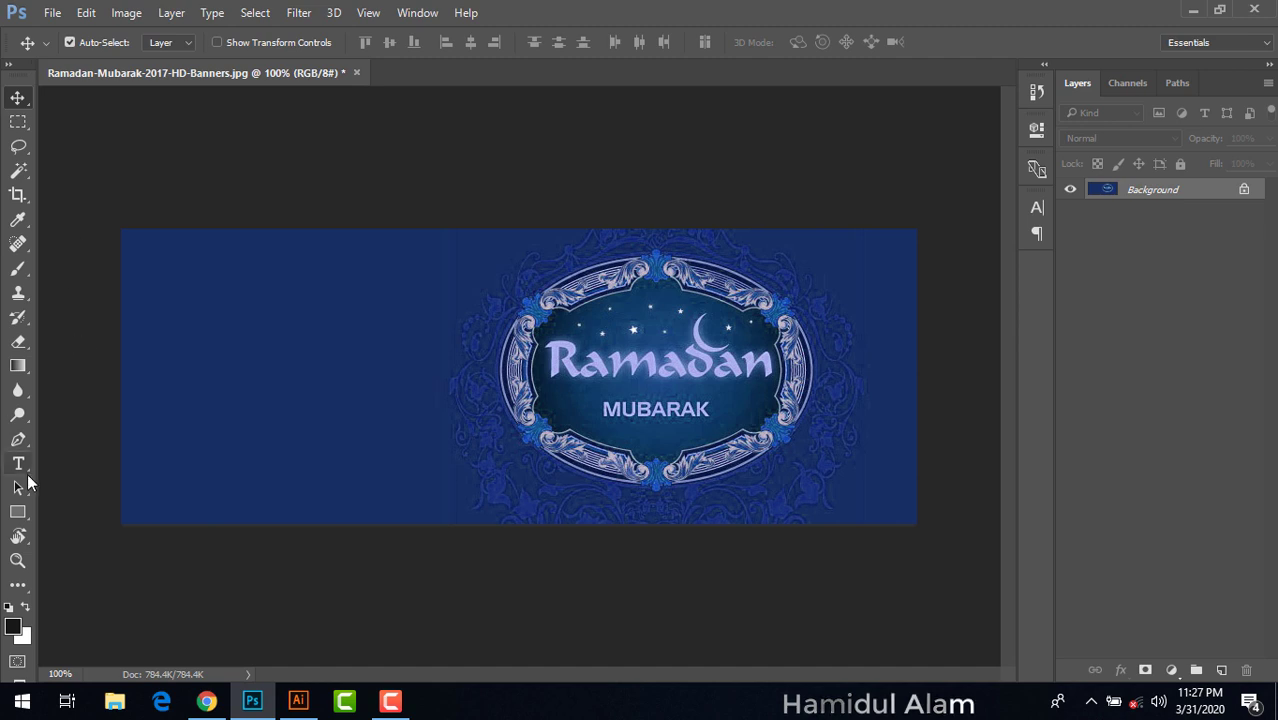
Type 'Ovi' on the banner's left in white Oswald
{"action": "left_click", "coordinate": [18, 463]}
{"action": "left_click", "coordinate": [247, 347]}
{"action": "type", "text": "Ovi"}
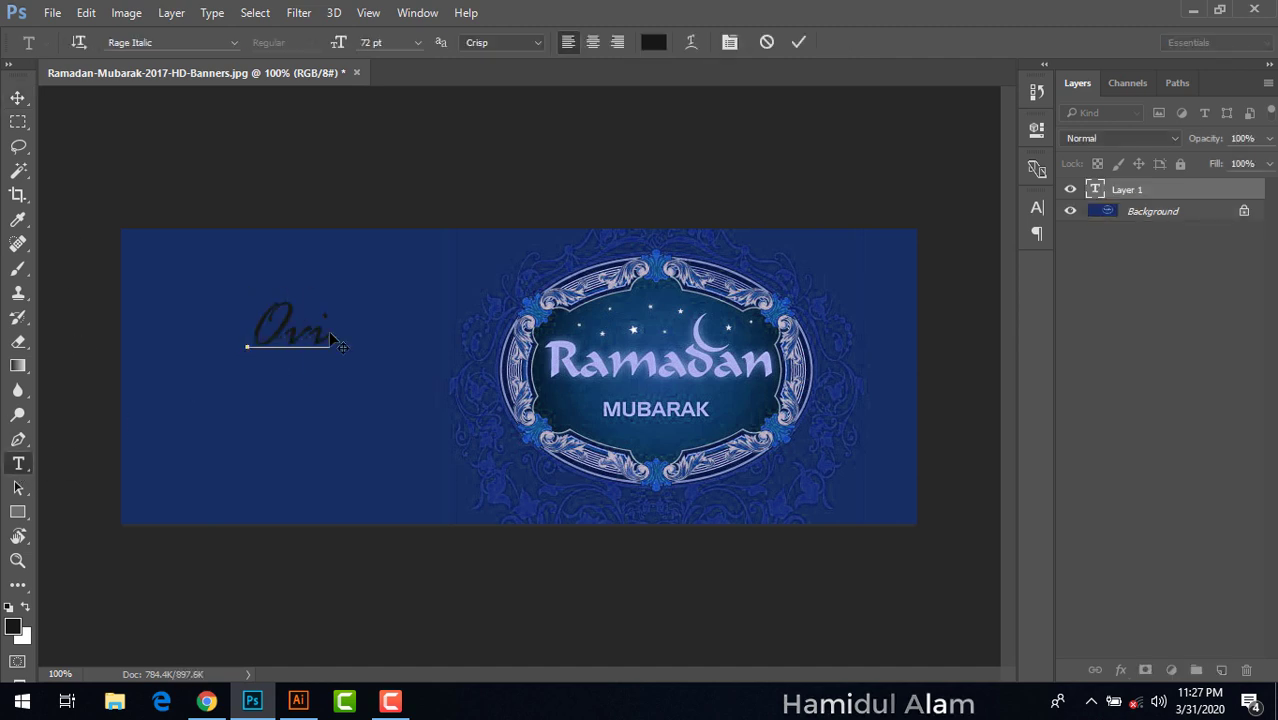
{"action": "left_click", "coordinate": [18, 97]}
{"action": "left_click", "coordinate": [1037, 207]}
{"action": "left_click", "coordinate": [900, 140]}
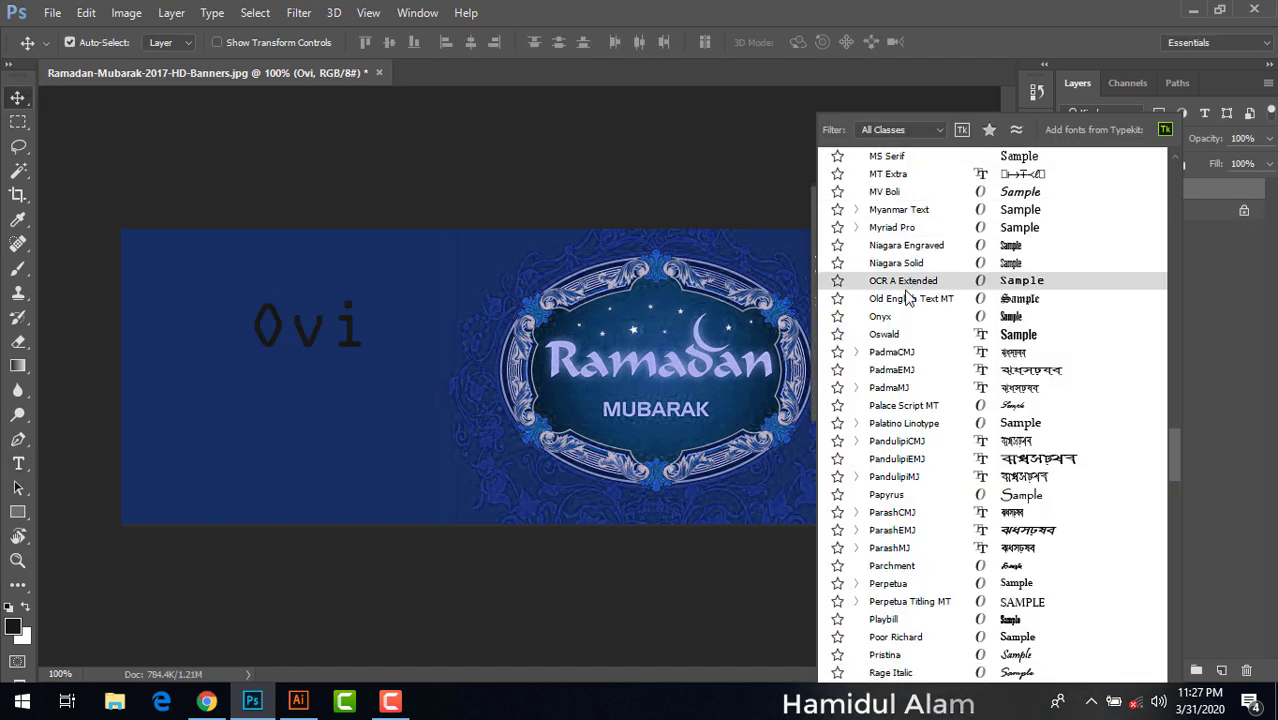
{"action": "left_click", "coordinate": [884, 334]}
{"action": "left_click", "coordinate": [990, 318]}
{"action": "left_click", "coordinate": [713, 224]}
{"action": "left_click", "coordinate": [1137, 214]}
Select the Ovi layer and put the text into free-transform warp mode
{"action": "right_click", "coordinate": [302, 334]}
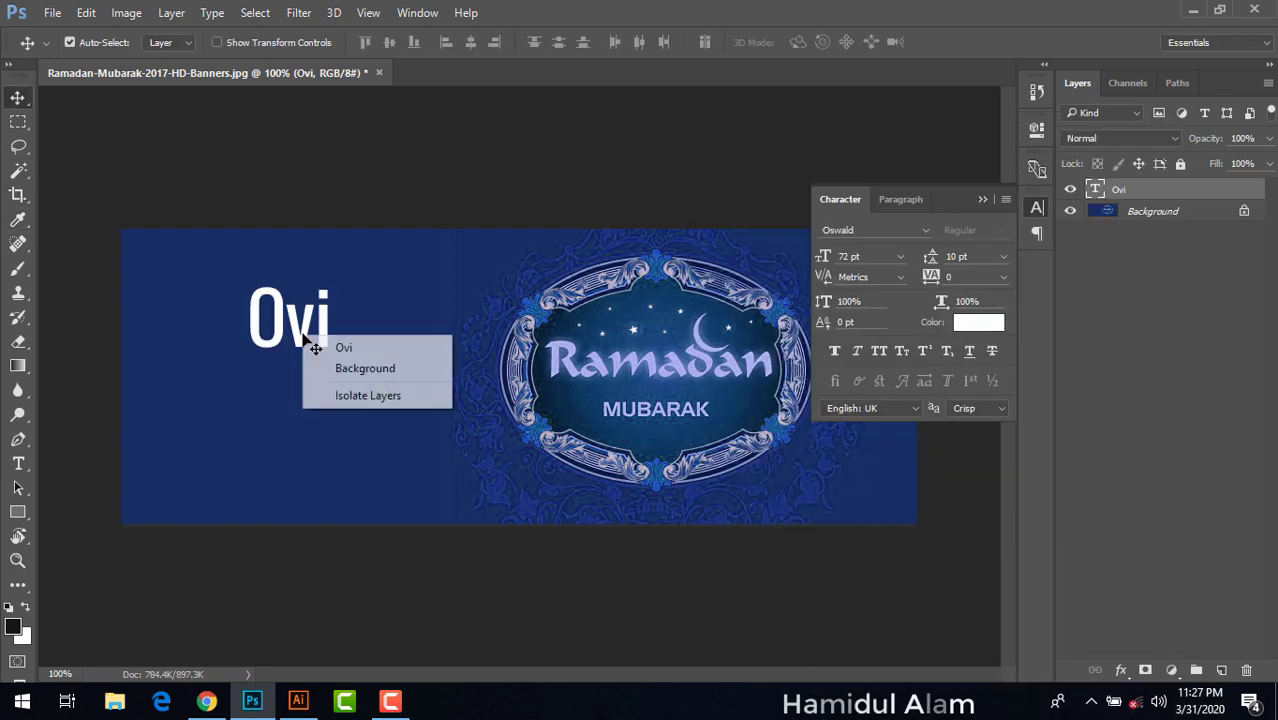
{"action": "left_click", "coordinate": [357, 345]}
{"action": "key", "text": "ctrl+t"}
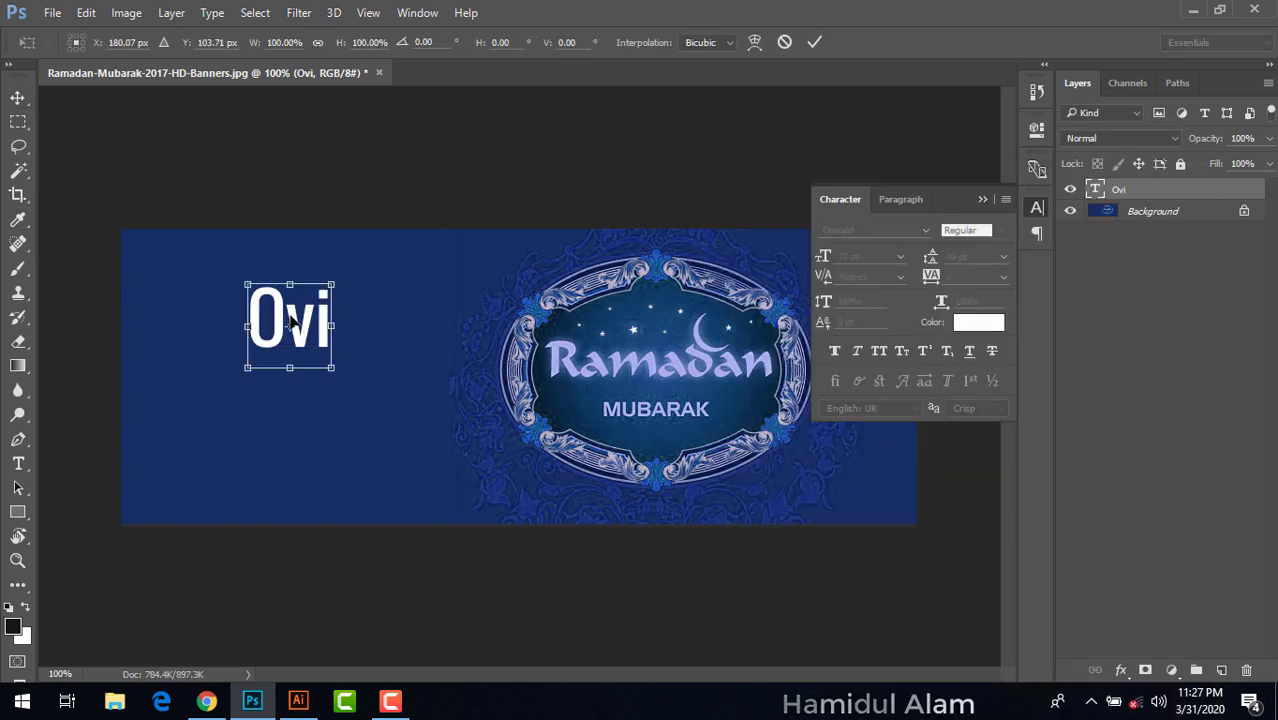
{"action": "right_click", "coordinate": [290, 318]}
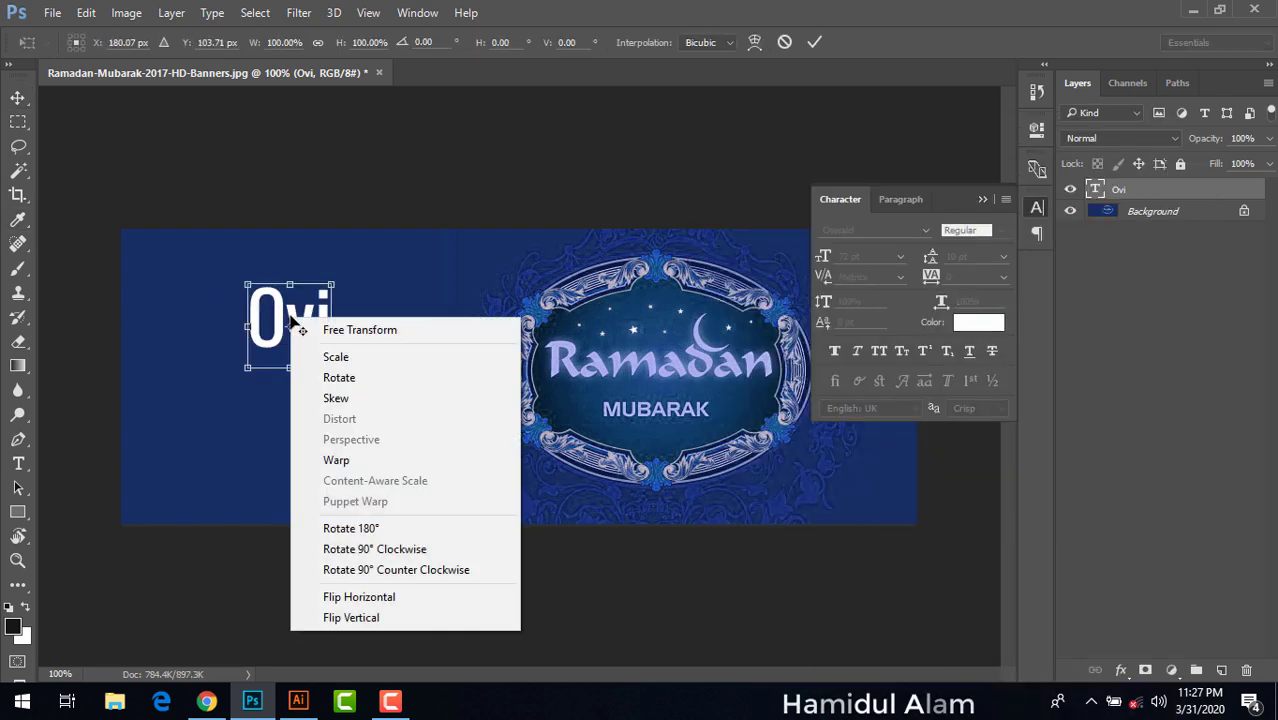
{"action": "left_click", "coordinate": [367, 462]}
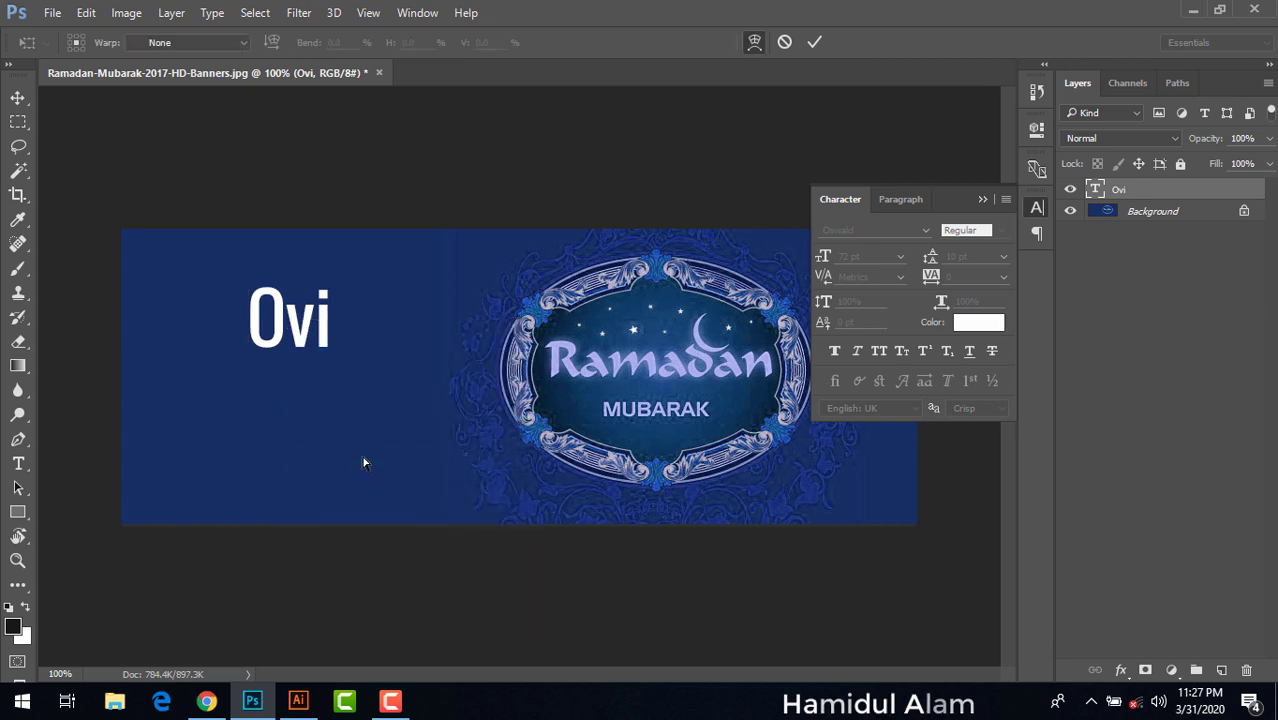
{"action": "right_click", "coordinate": [301, 336]}
{"action": "key", "text": "Escape"}
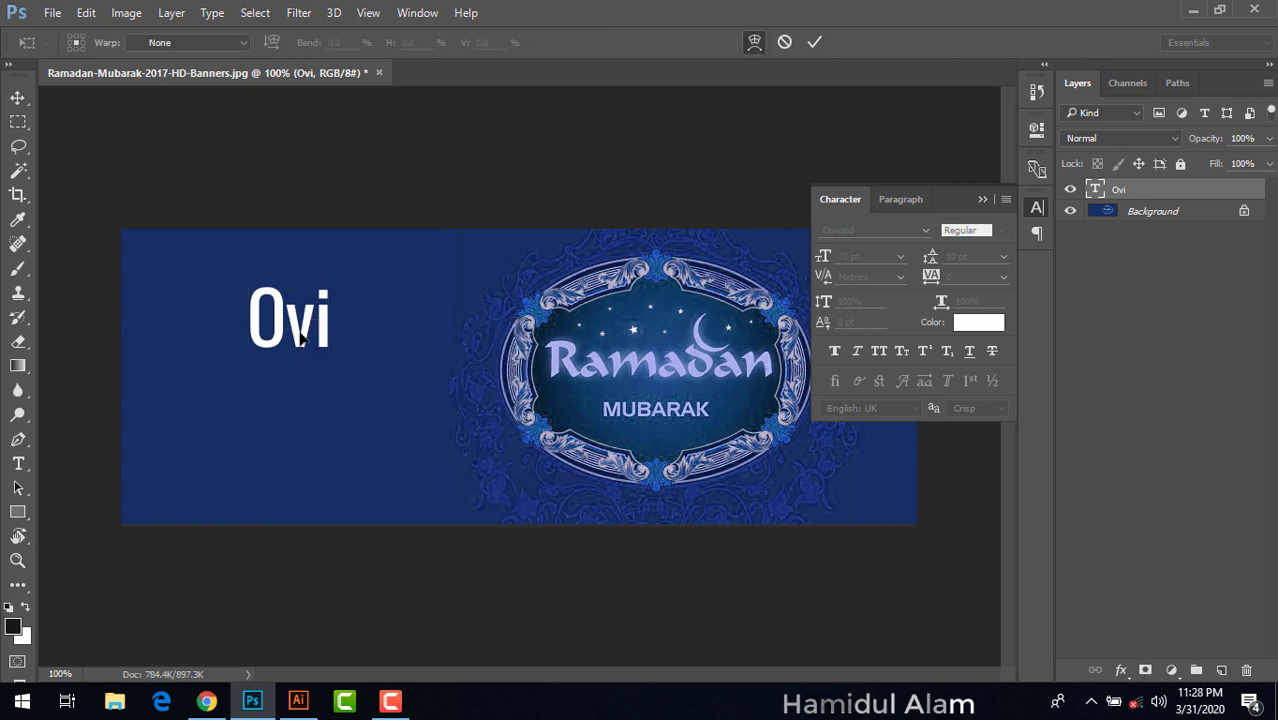
Try Arc Lower and Bulge warps on Ovi, reposition it, then rasterize the type layer
{"action": "left_click", "coordinate": [215, 42]}
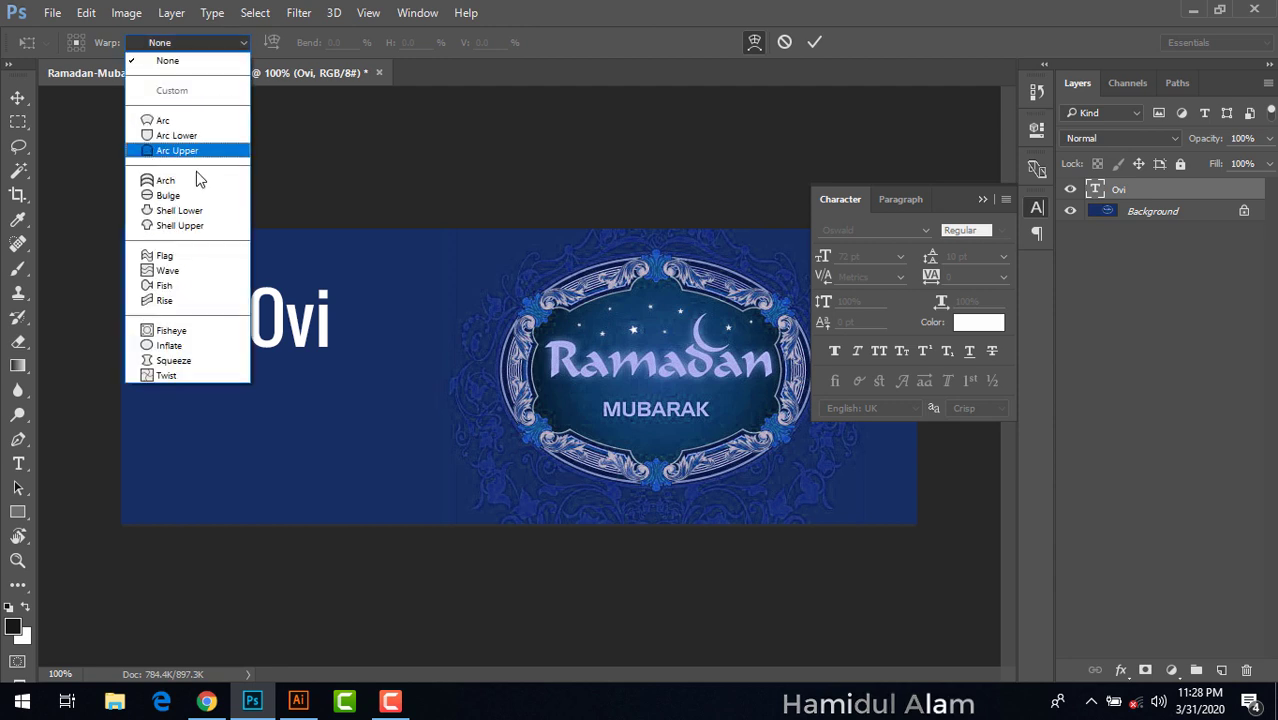
{"action": "left_click", "coordinate": [195, 132]}
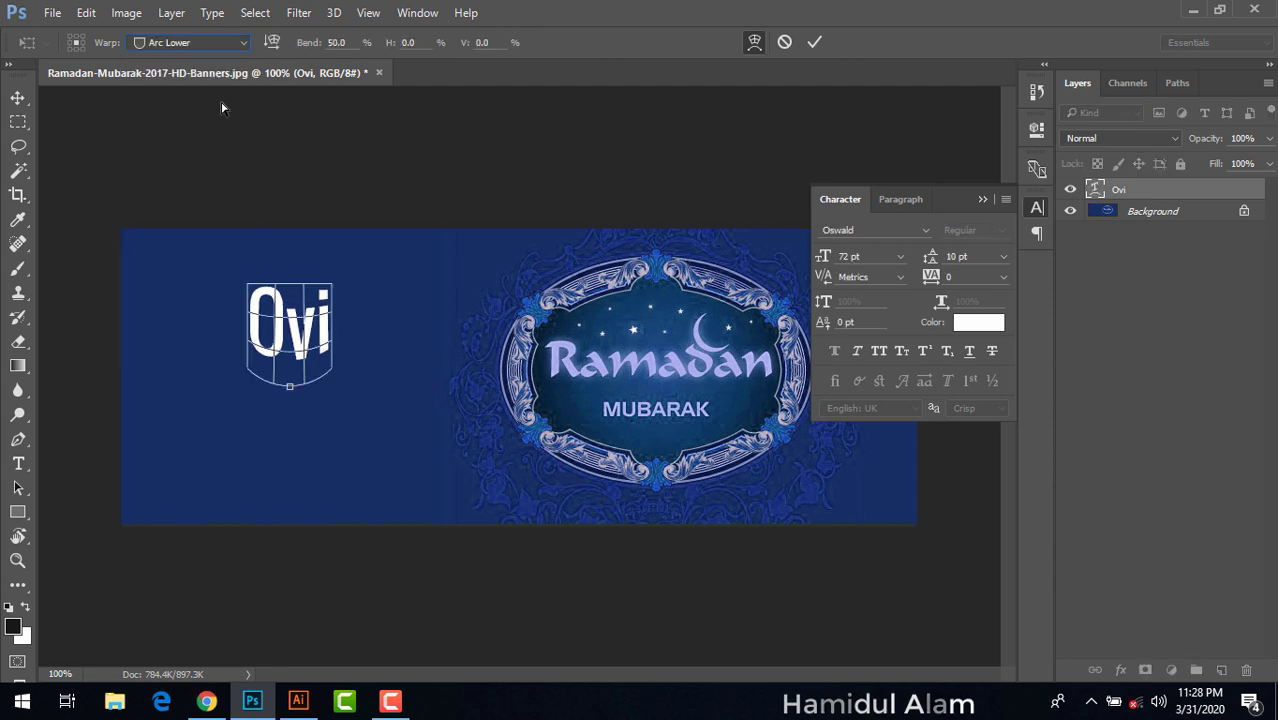
{"action": "left_click", "coordinate": [235, 46]}
{"action": "left_click", "coordinate": [200, 195]}
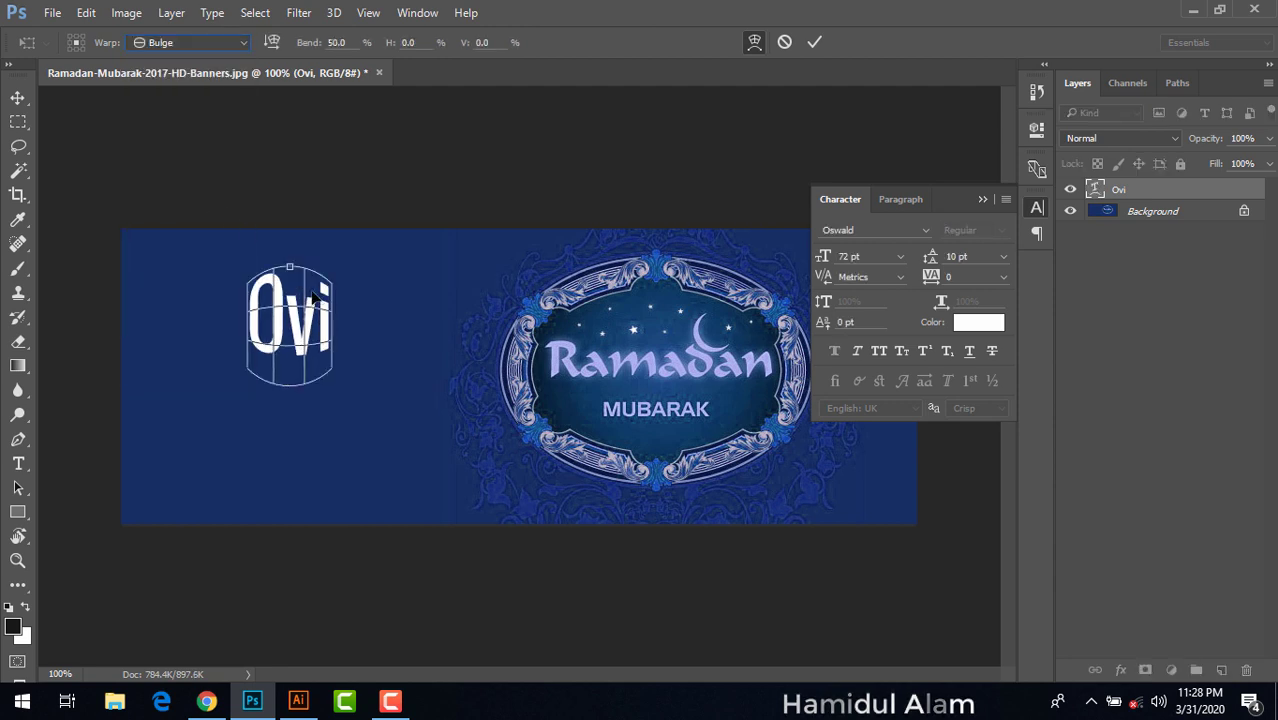
{"action": "left_click_drag", "start_coordinate": [290, 268], "coordinate": [265, 247]}
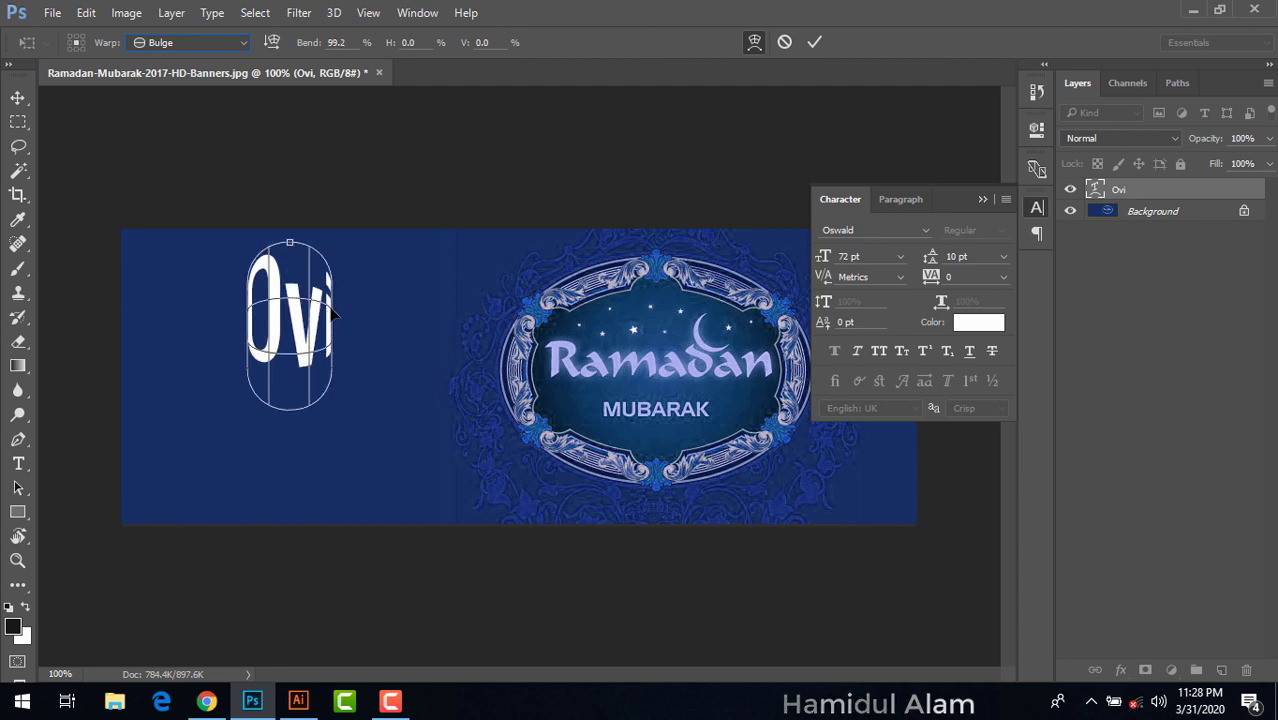
{"action": "left_click_drag", "start_coordinate": [333, 314], "coordinate": [432, 305]}
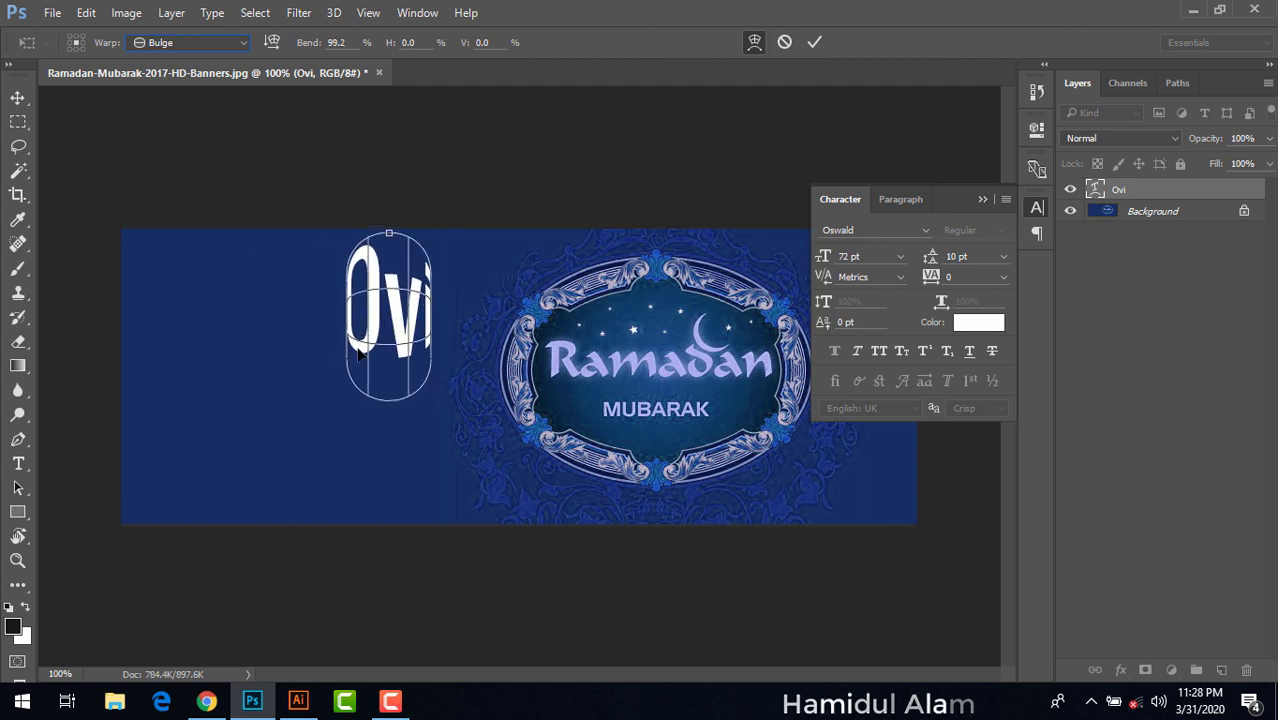
{"action": "mouse_move", "coordinate": [372, 348]}
{"action": "left_mouse_down"}
{"action": "mouse_move", "coordinate": [272, 358]}
{"action": "mouse_move", "coordinate": [272, 376]}
{"action": "left_mouse_up"}
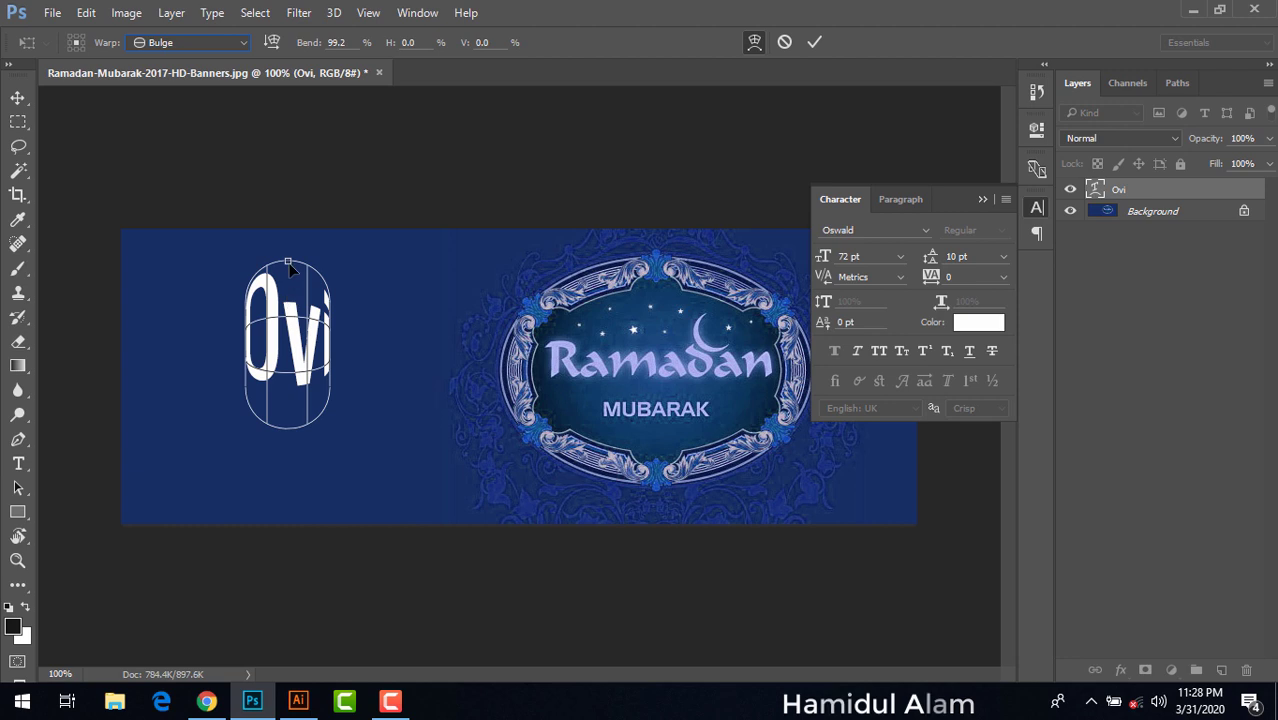
{"action": "mouse_move", "coordinate": [289, 265]}
{"action": "left_mouse_down"}
{"action": "mouse_move", "coordinate": [299, 360]}
{"action": "mouse_move", "coordinate": [297, 218]}
{"action": "mouse_move", "coordinate": [299, 350]}
{"action": "mouse_move", "coordinate": [310, 290]}
{"action": "mouse_move", "coordinate": [306, 311]}
{"action": "left_mouse_up"}
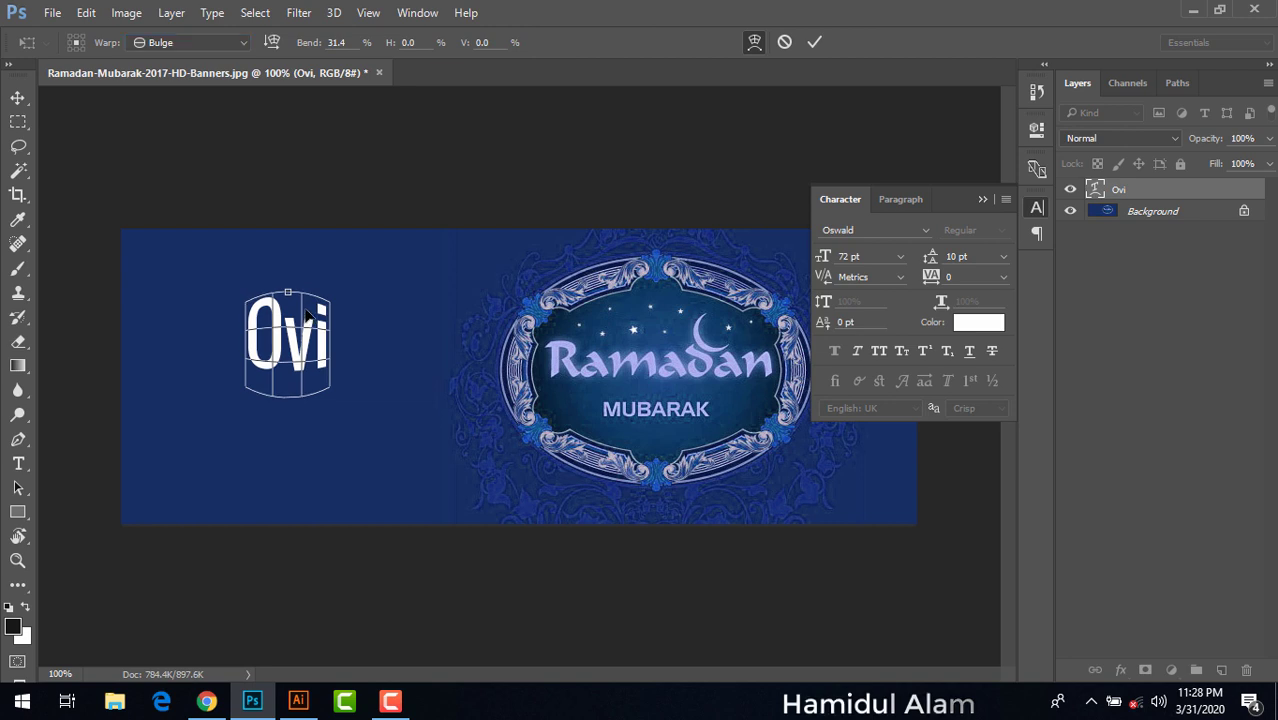
{"action": "right_click", "coordinate": [1120, 190]}
{"action": "left_click", "coordinate": [847, 365]}
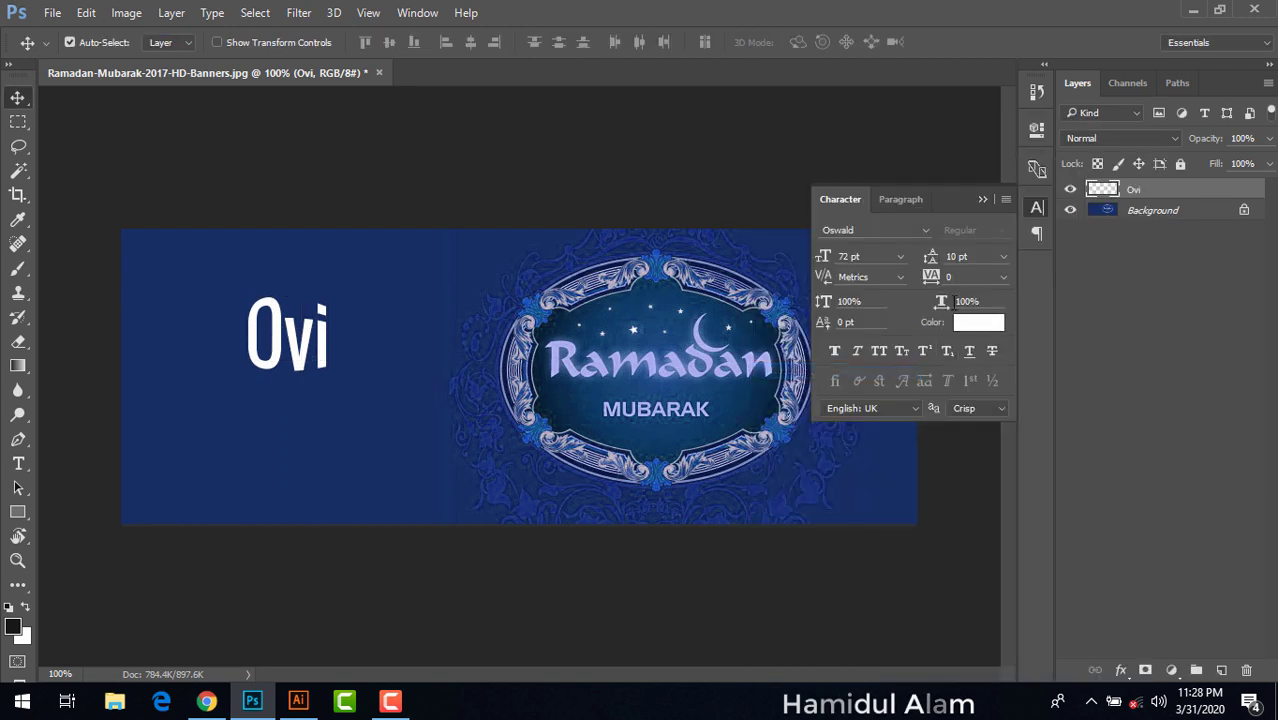
Warp the Ovi lettering with a free-form grid, stretching the i and widening the O
{"action": "left_click_drag", "start_coordinate": [300, 368], "coordinate": [307, 385]}
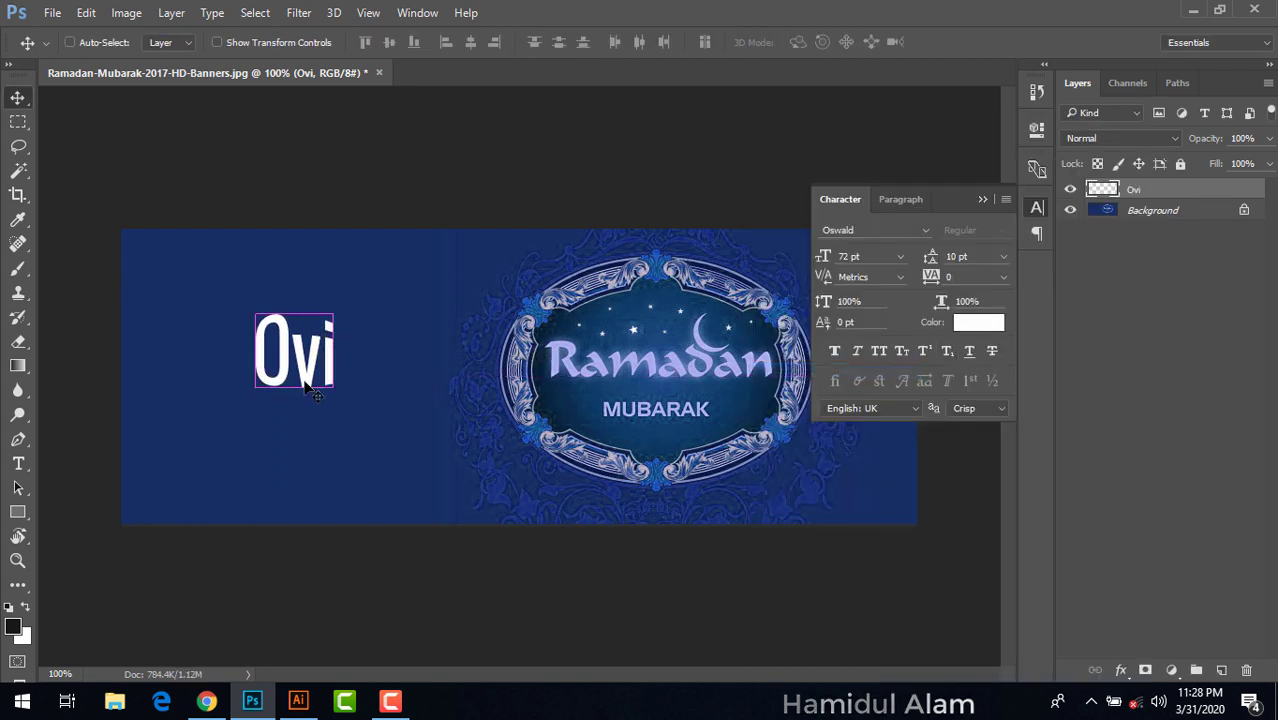
{"action": "key", "text": "ctrl+t"}
{"action": "right_click", "coordinate": [312, 373]}
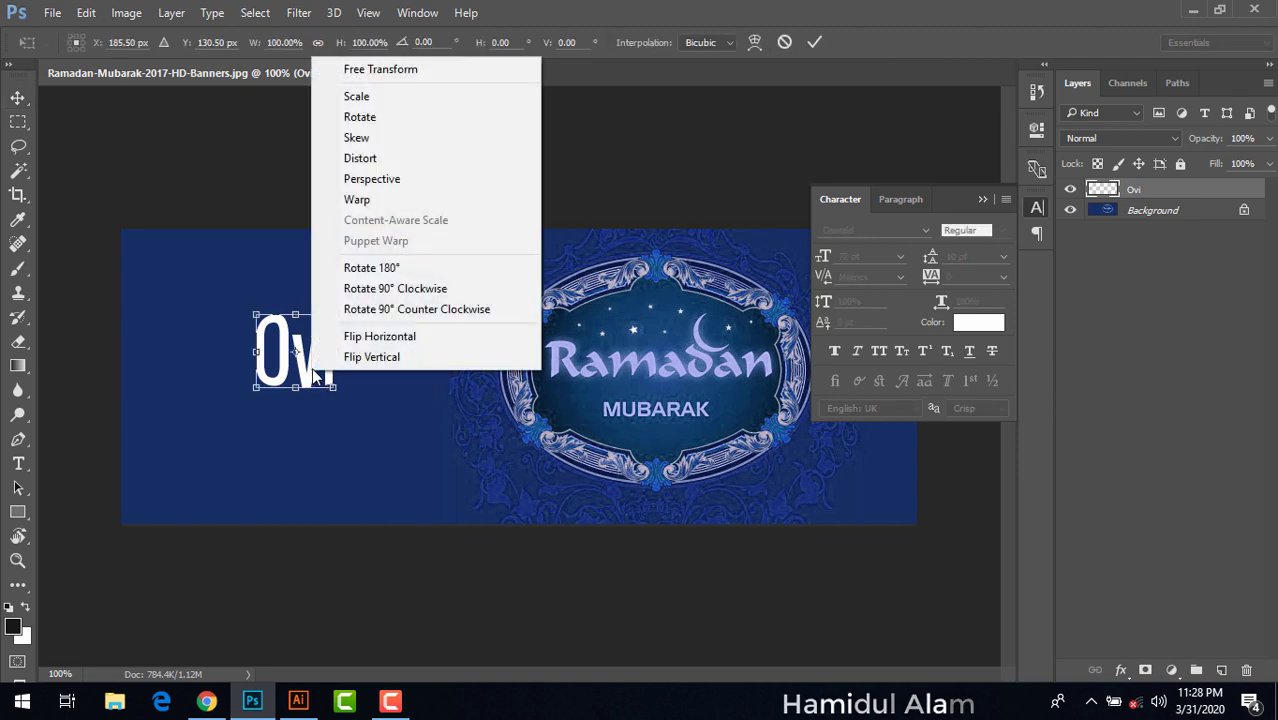
{"action": "left_click", "coordinate": [383, 203]}
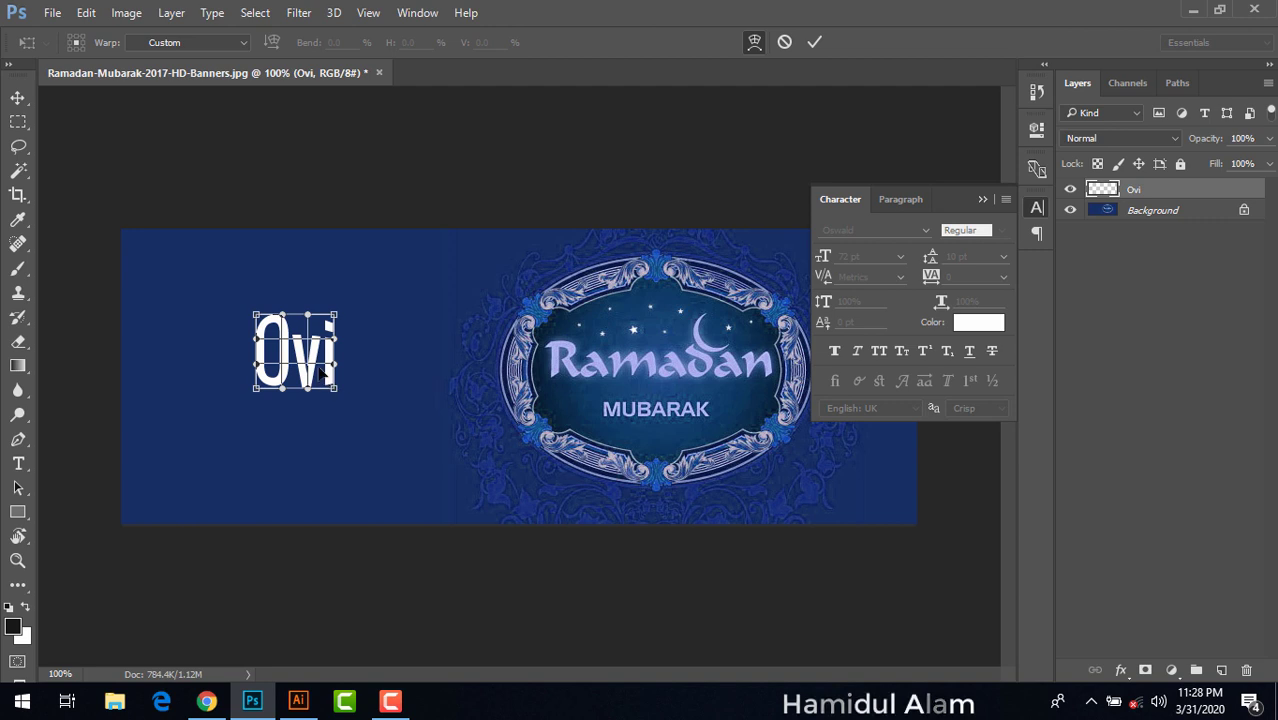
{"action": "mouse_move", "coordinate": [333, 370]}
{"action": "left_mouse_down"}
{"action": "mouse_move", "coordinate": [361, 340]}
{"action": "mouse_move", "coordinate": [310, 282]}
{"action": "left_mouse_up"}
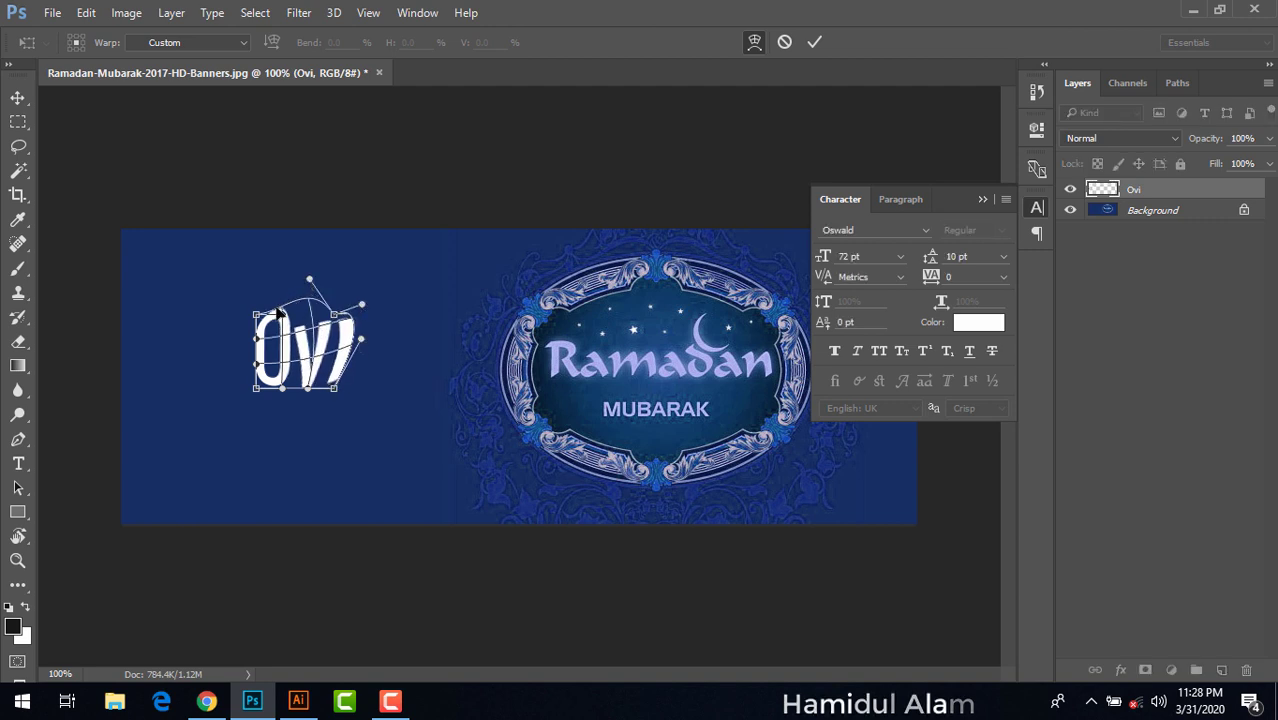
{"action": "left_click_drag", "start_coordinate": [256, 316], "coordinate": [223, 280]}
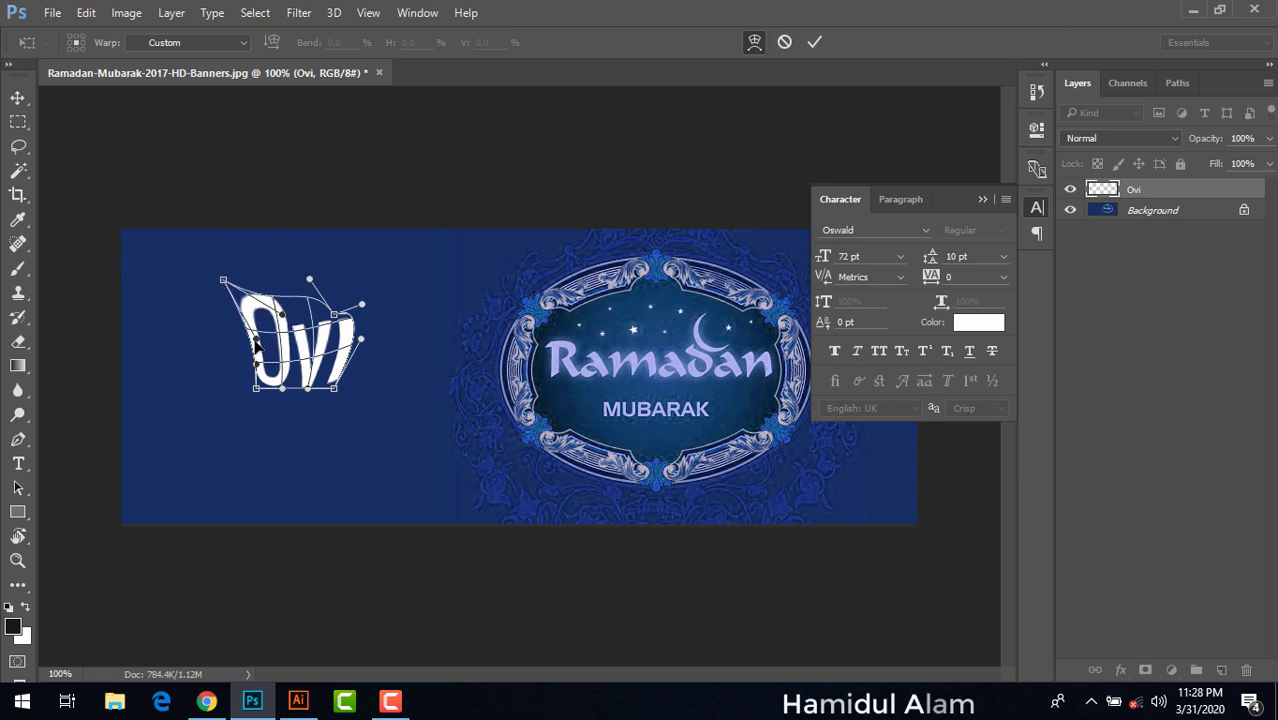
{"action": "mouse_move", "coordinate": [250, 363]}
{"action": "left_mouse_down"}
{"action": "mouse_move", "coordinate": [210, 382]}
{"action": "mouse_move", "coordinate": [257, 442]}
{"action": "left_mouse_up"}
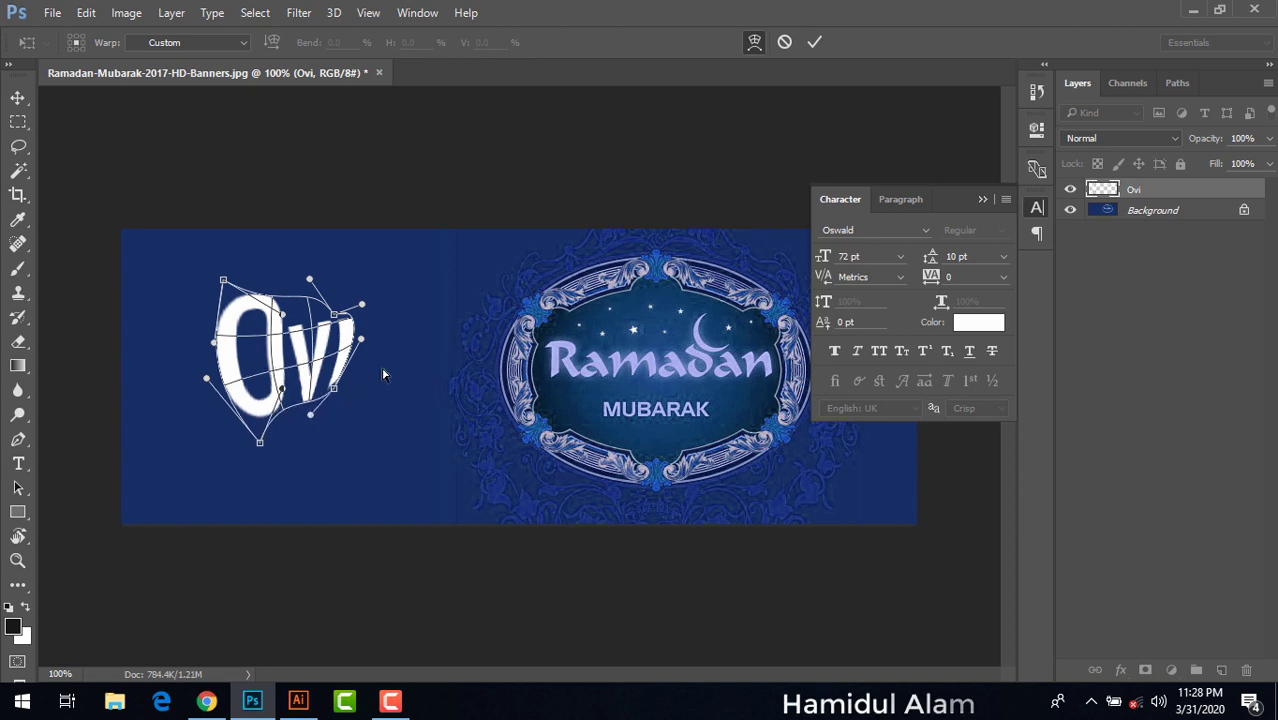
{"action": "left_click", "coordinate": [17, 100]}
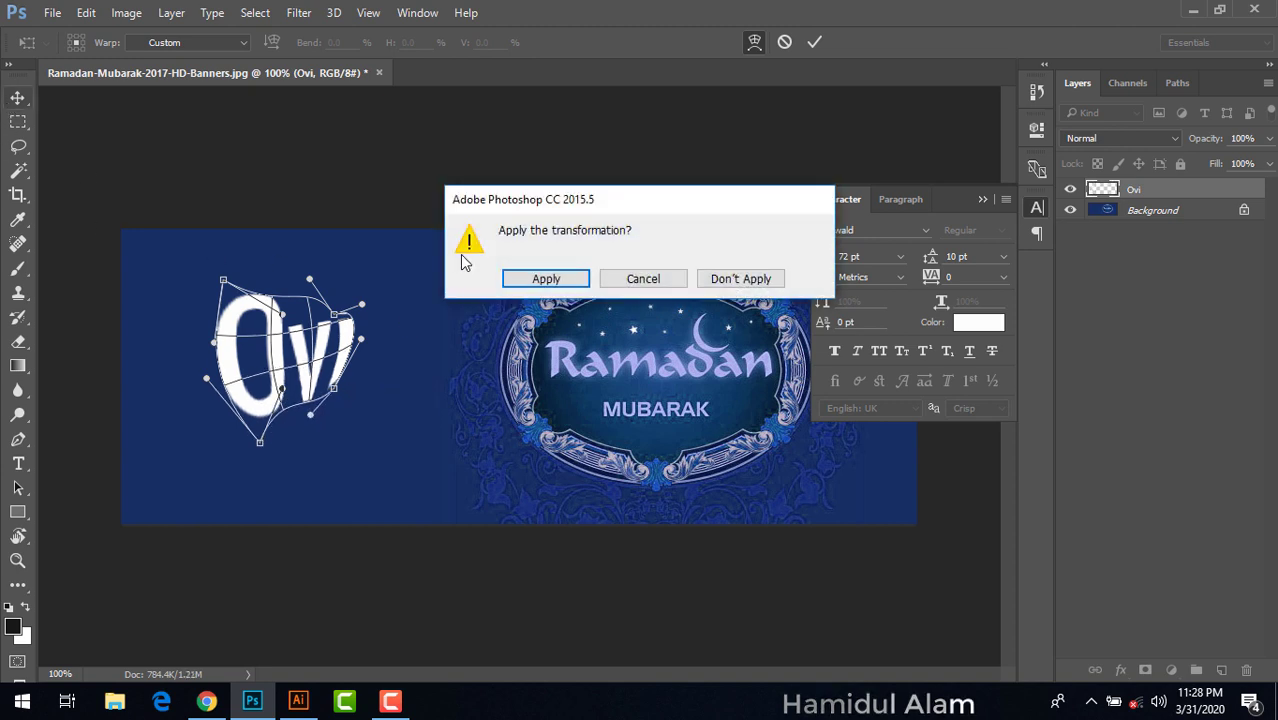
{"action": "left_click", "coordinate": [545, 278]}
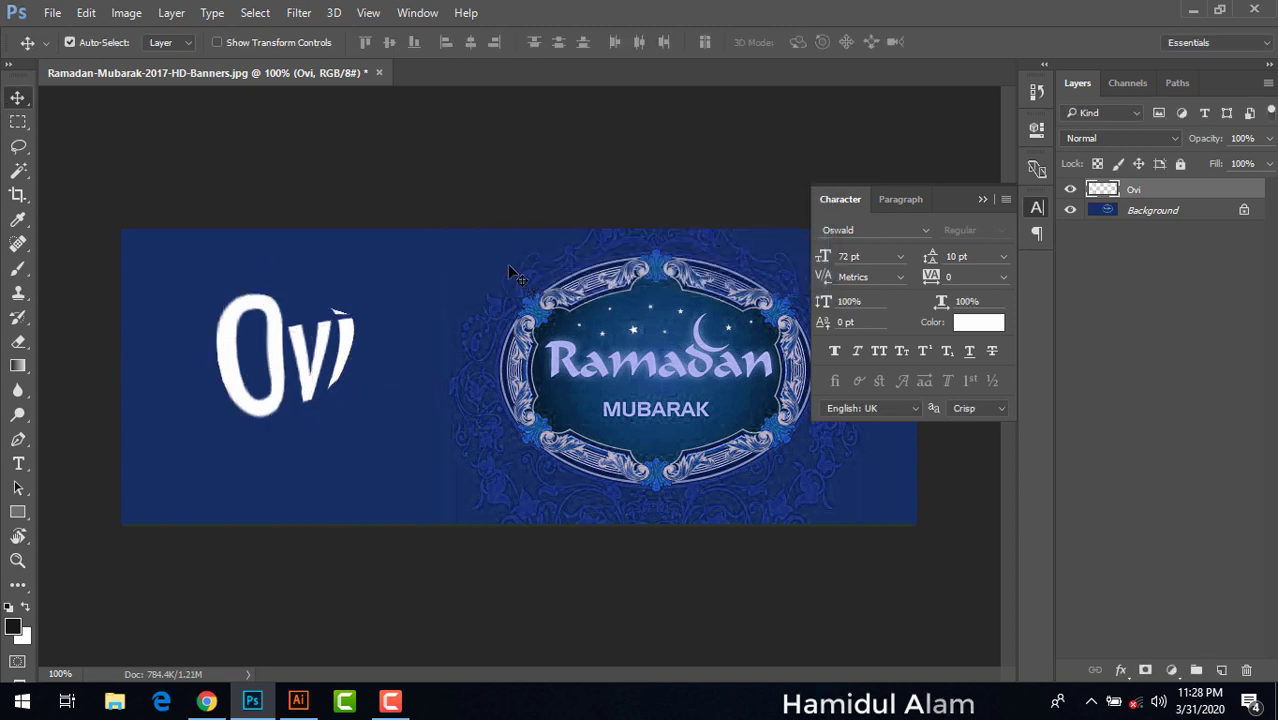
Close the banner in Photoshop without saving and return to Illustrator
{"action": "left_click", "coordinate": [379, 73]}
{"action": "left_click", "coordinate": [616, 280]}
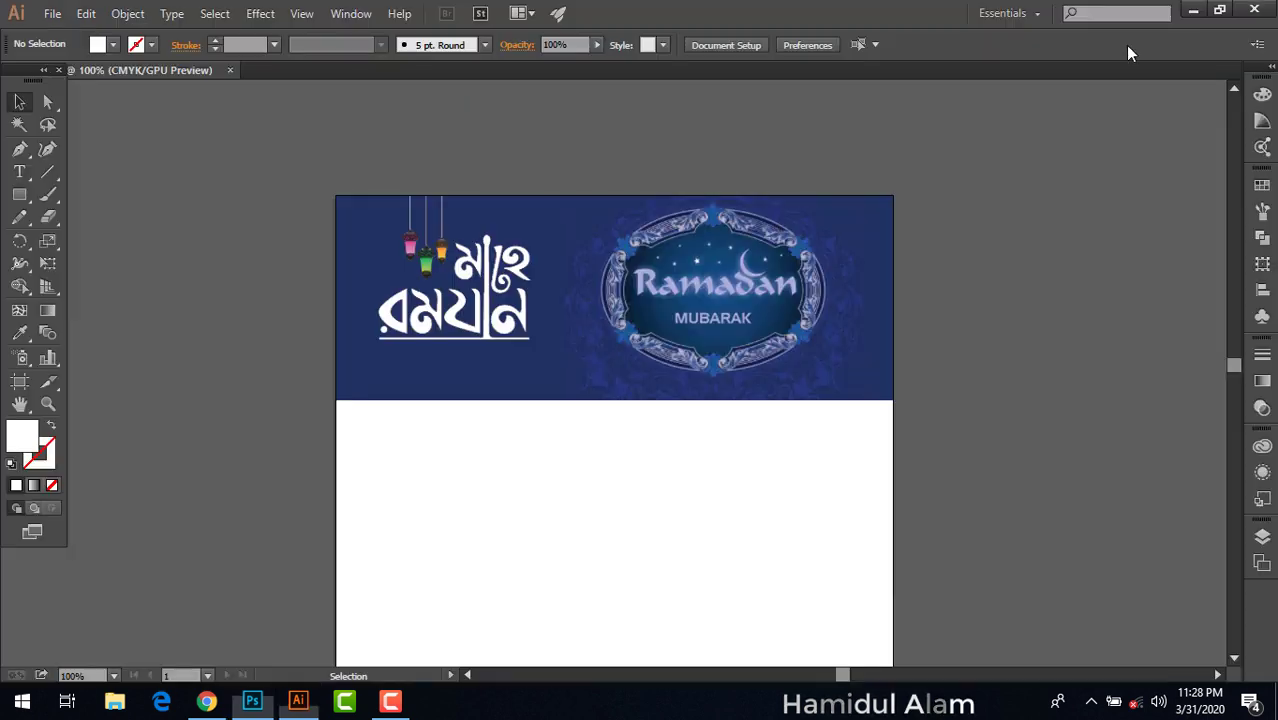
{"action": "left_click", "coordinate": [1193, 9]}
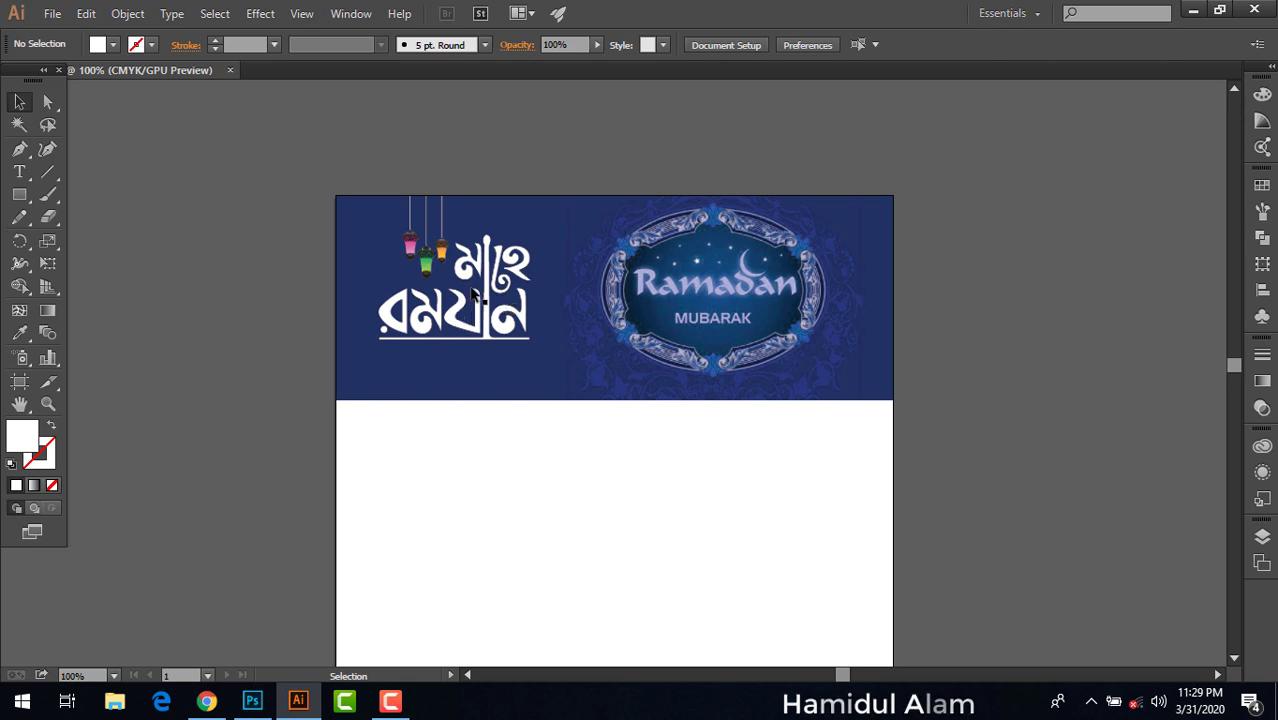
Open Ramadan.ai from the desktop as a second Illustrator document
{"action": "scroll", "coordinate": [531, 333], "scroll_direction": "down", "scroll_amount": 5}
{"action": "scroll", "coordinate": [536, 345], "scroll_direction": "down", "scroll_amount": 1}
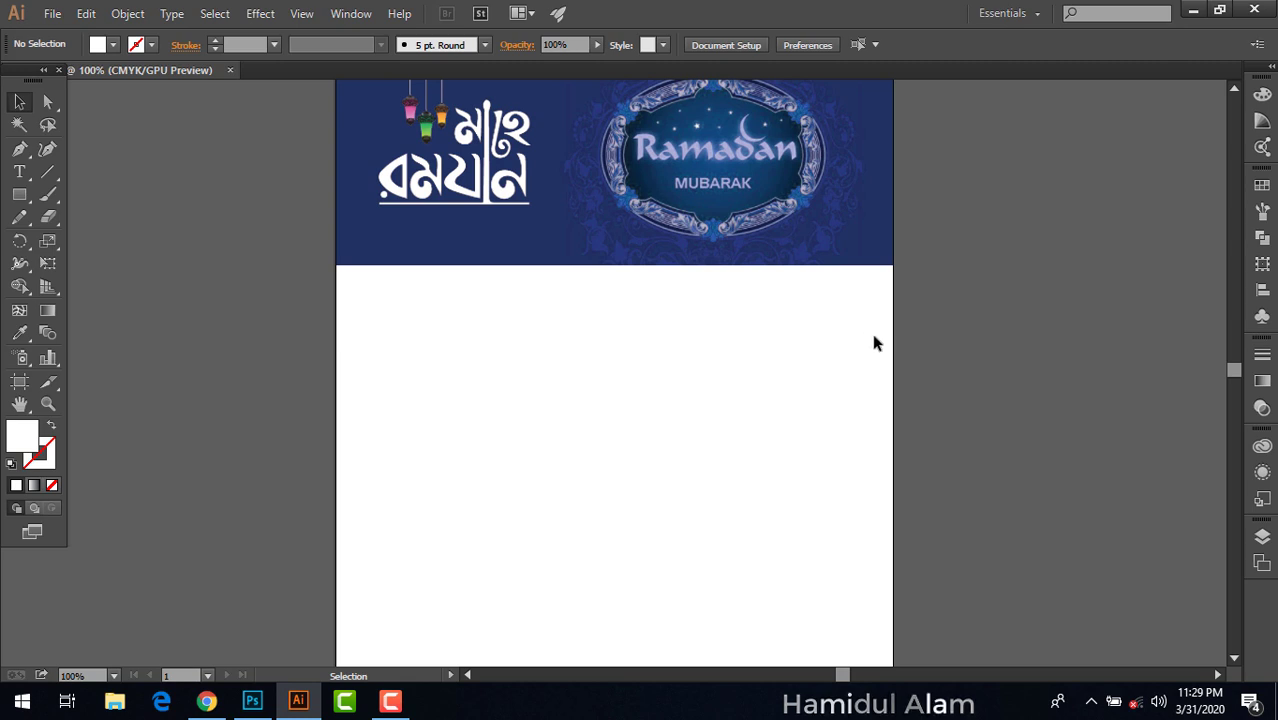
{"action": "left_click", "coordinate": [1192, 10]}
{"action": "double_click", "coordinate": [36, 612]}
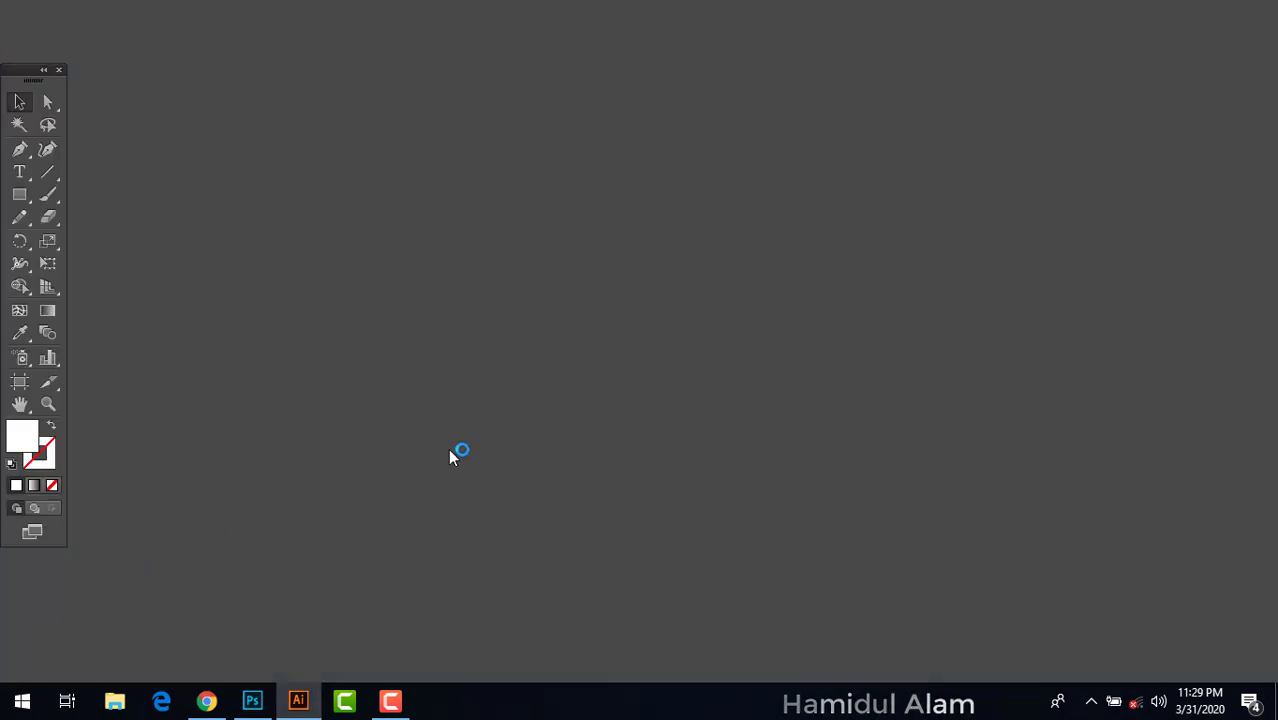
Scroll through Ramadan.ai and select its Bengali heading at the top
{"action": "scroll", "coordinate": [446, 395], "scroll_direction": "down", "scroll_amount": 5}
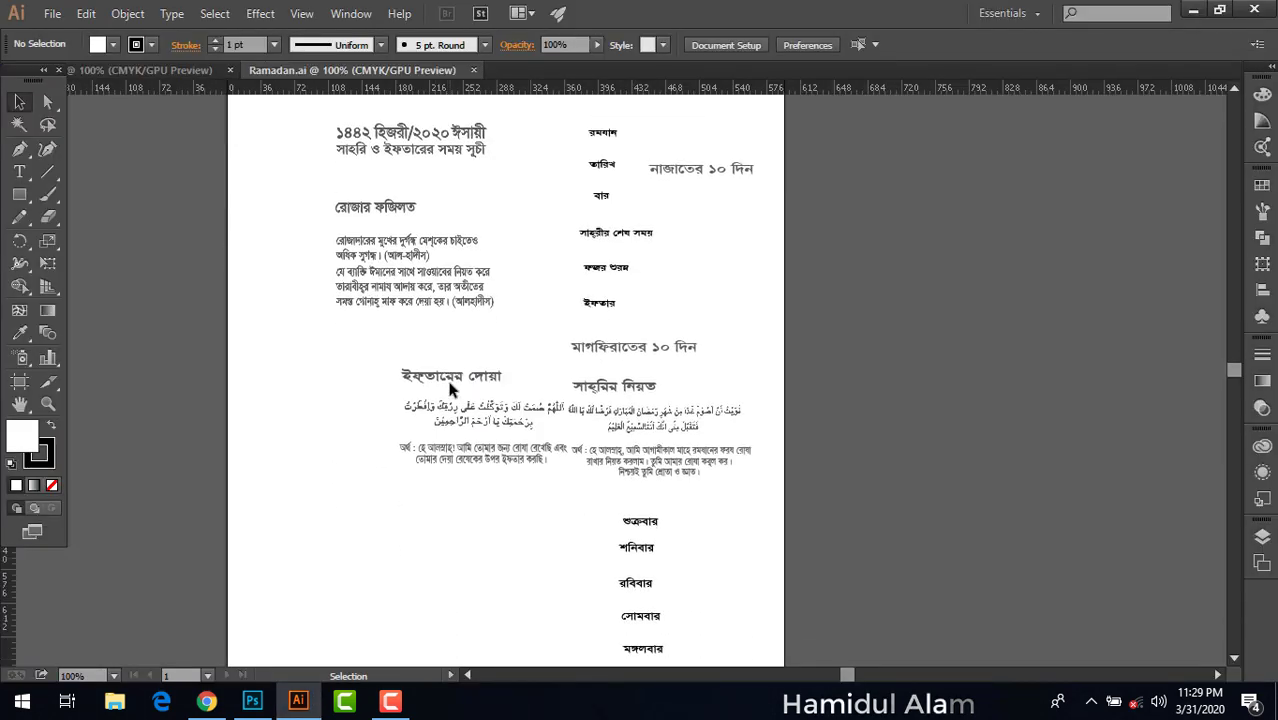
{"action": "scroll", "coordinate": [448, 391], "scroll_direction": "down", "scroll_amount": 4}
{"action": "scroll", "coordinate": [448, 391], "scroll_direction": "up", "scroll_amount": 4}
{"action": "scroll", "coordinate": [450, 388], "scroll_direction": "down", "scroll_amount": 4}
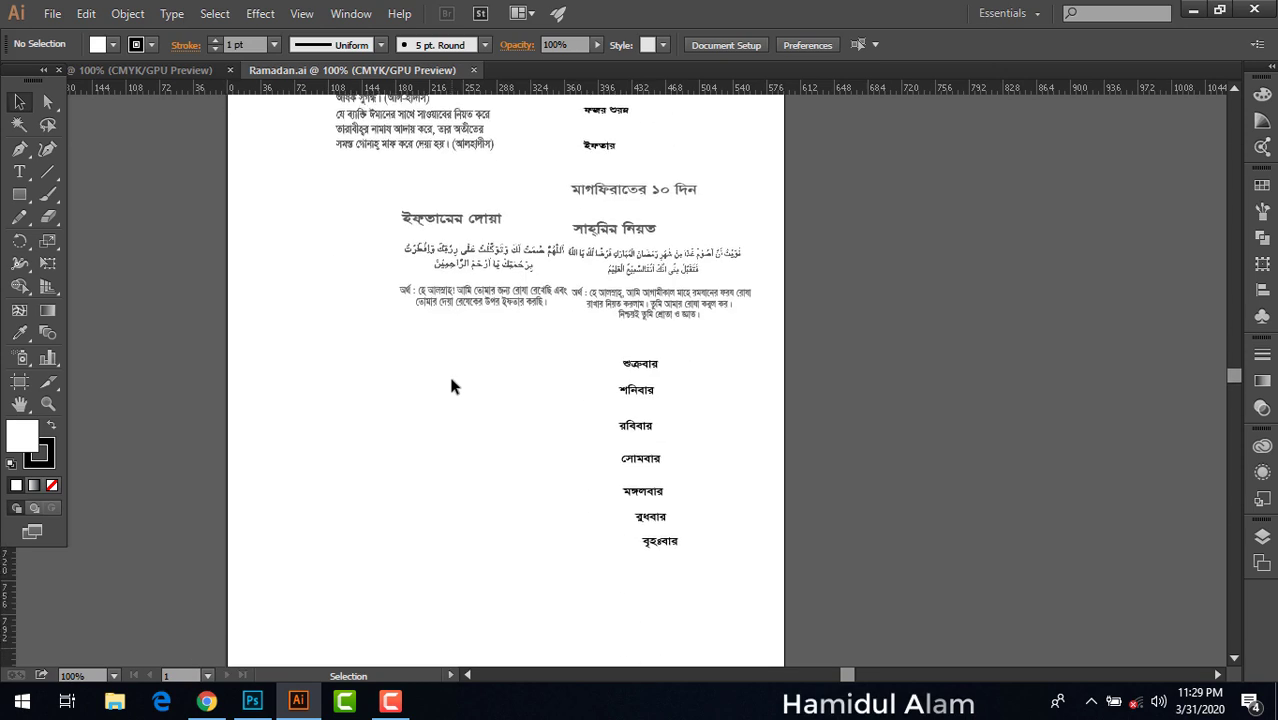
{"action": "scroll", "coordinate": [450, 386], "scroll_direction": "down", "scroll_amount": 5}
{"action": "scroll", "coordinate": [451, 386], "scroll_direction": "up", "scroll_amount": 5}
{"action": "scroll", "coordinate": [450, 385], "scroll_direction": "up", "scroll_amount": 5}
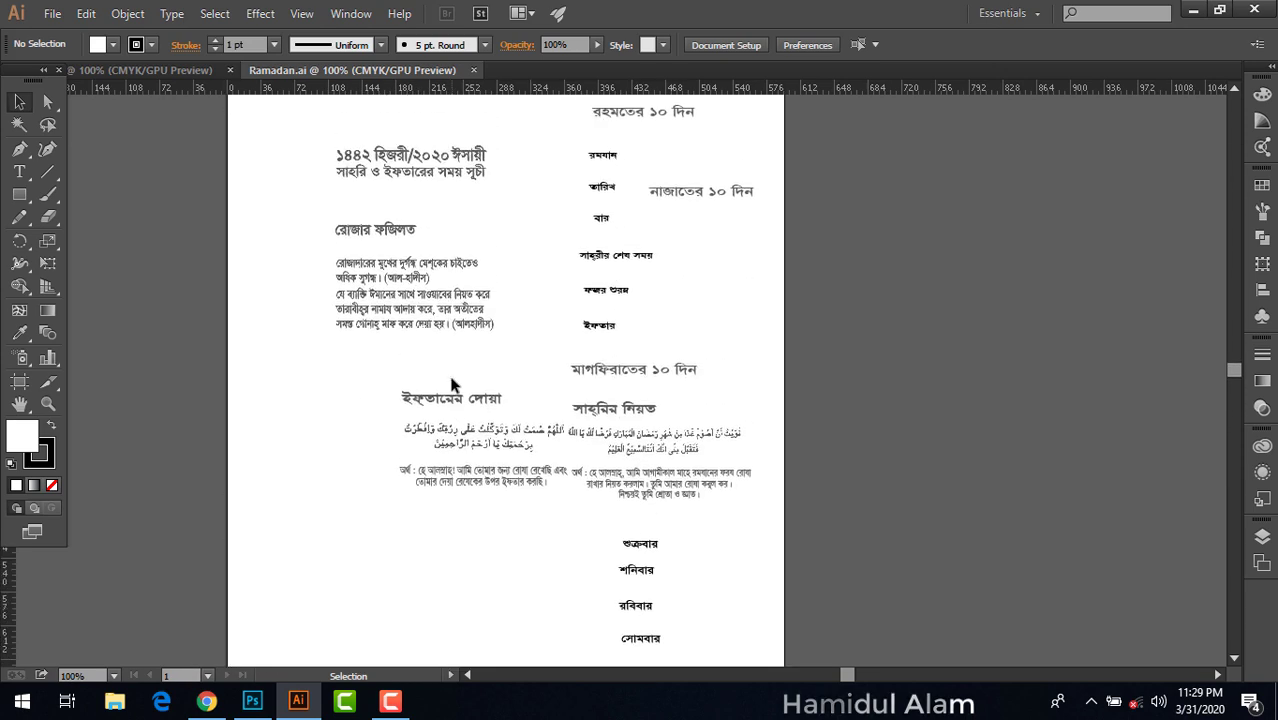
{"action": "left_click", "coordinate": [340, 250]}
Place the two-line Bengali date and timetable heading onto the blue banner
{"action": "left_click", "coordinate": [173, 75]}
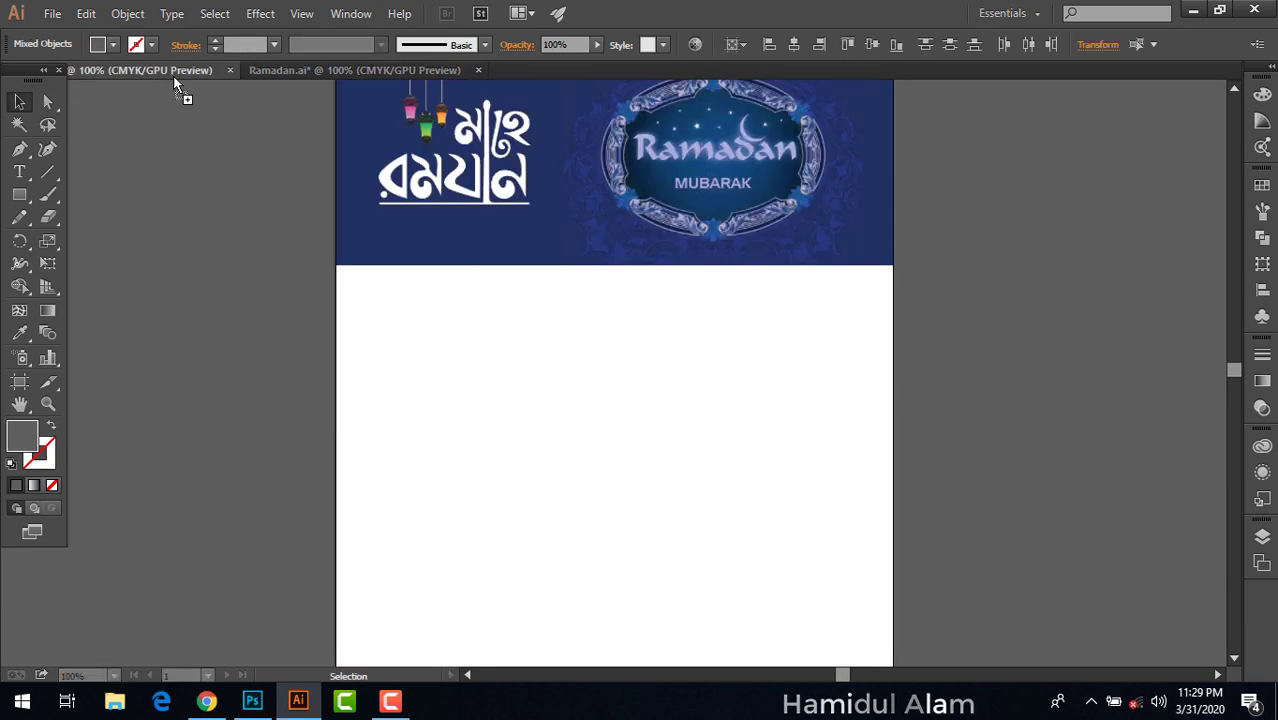
{"action": "left_click_drag", "start_coordinate": [516, 223], "coordinate": [499, 238]}
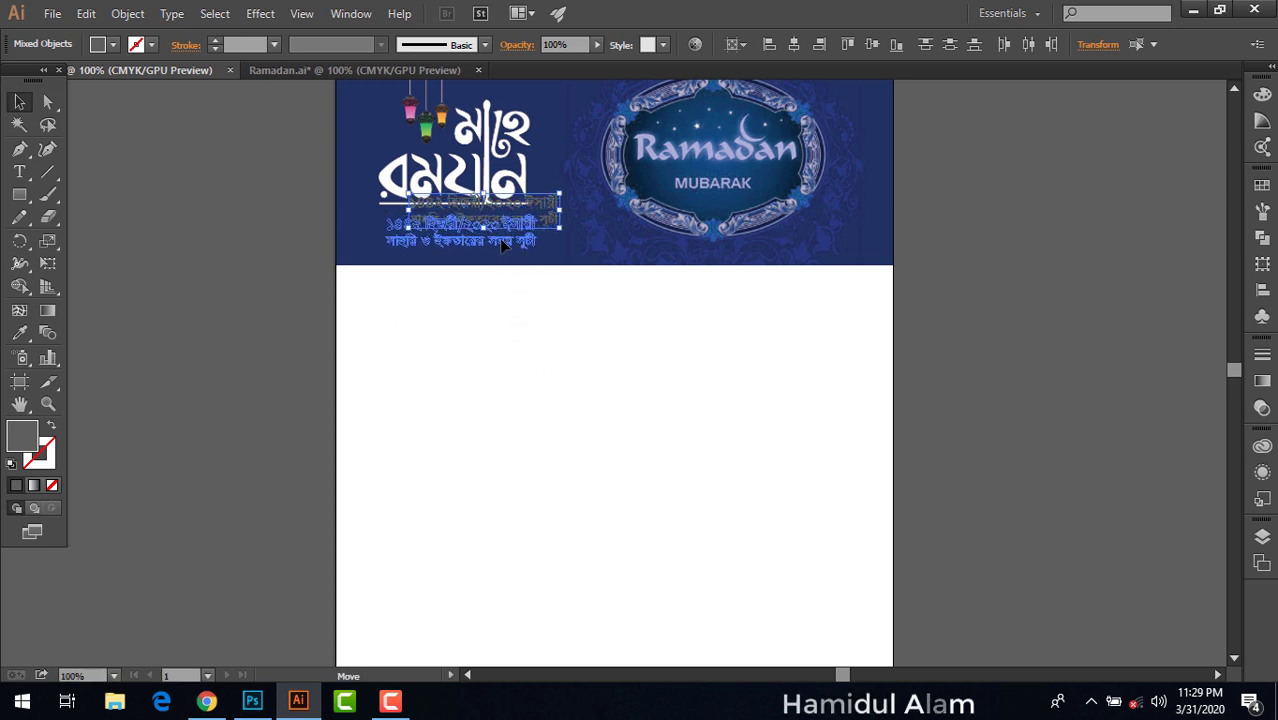
{"action": "left_click", "coordinate": [513, 298]}
{"action": "left_click", "coordinate": [481, 243]}
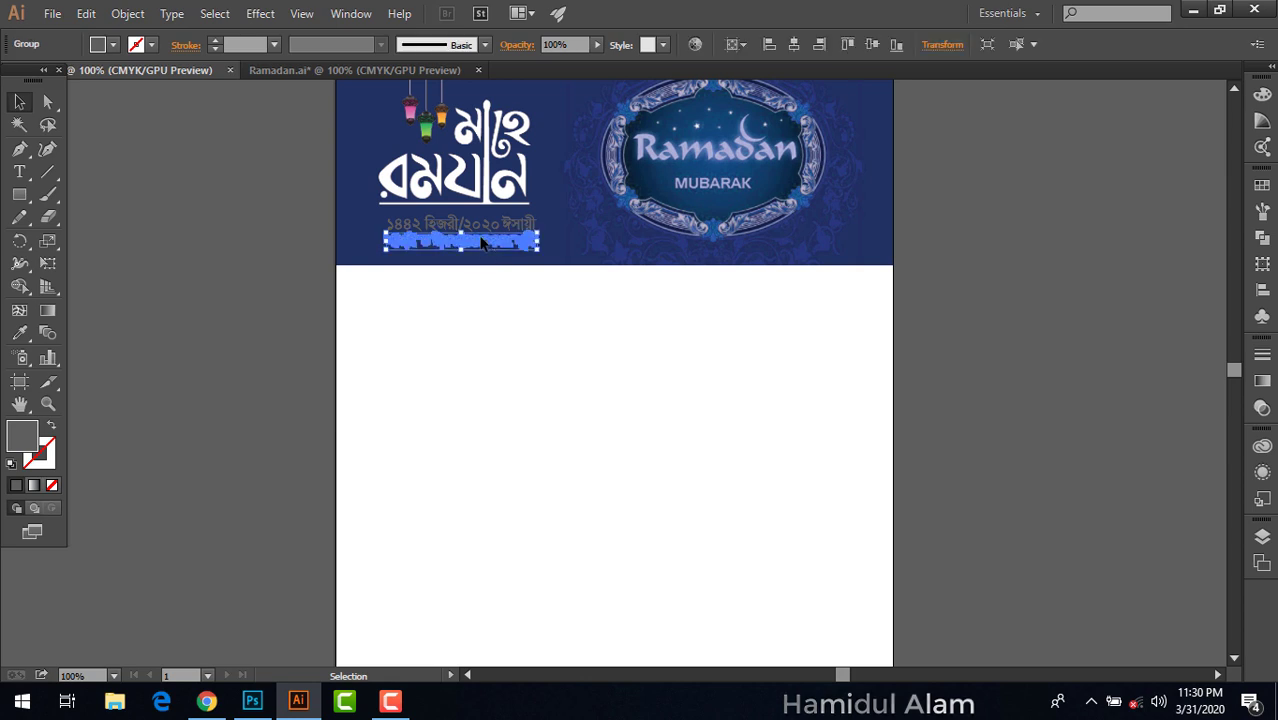
Zoom in on the banner heading and select the Ramadan.png image
{"action": "key", "text": "ctrl+plus"}
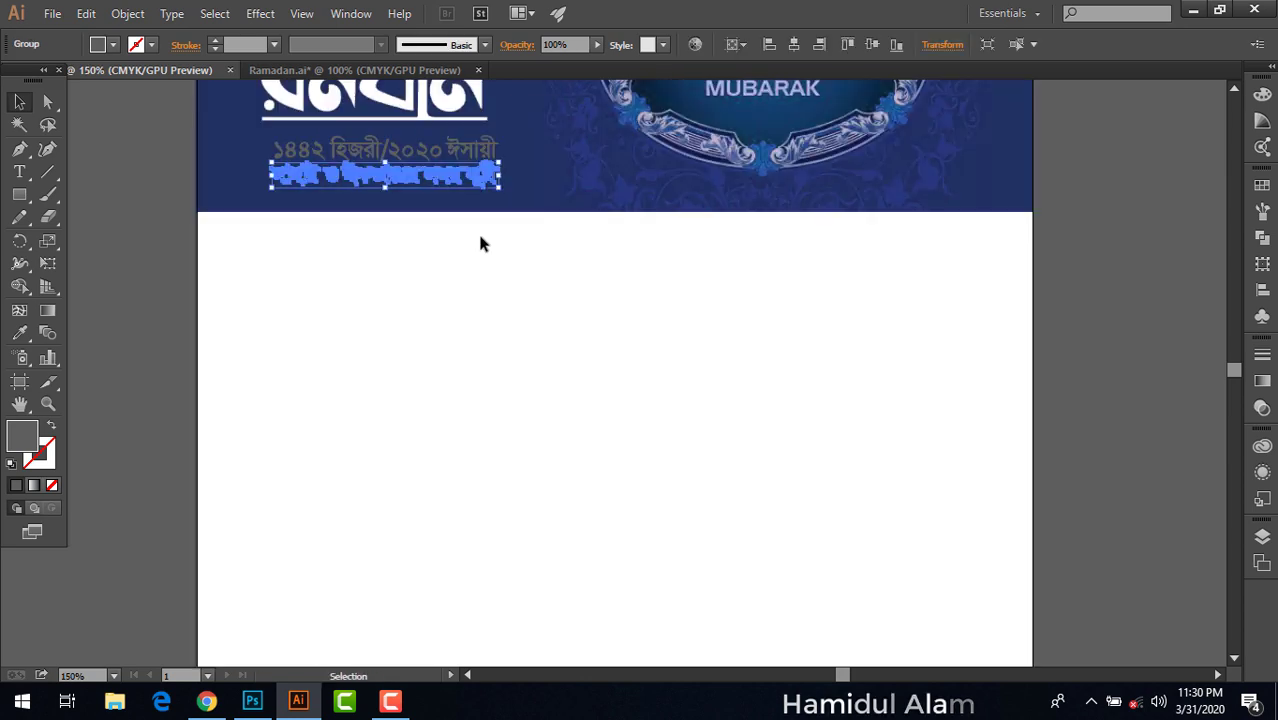
{"action": "scroll", "coordinate": [480, 243], "scroll_direction": "up", "scroll_amount": 3}
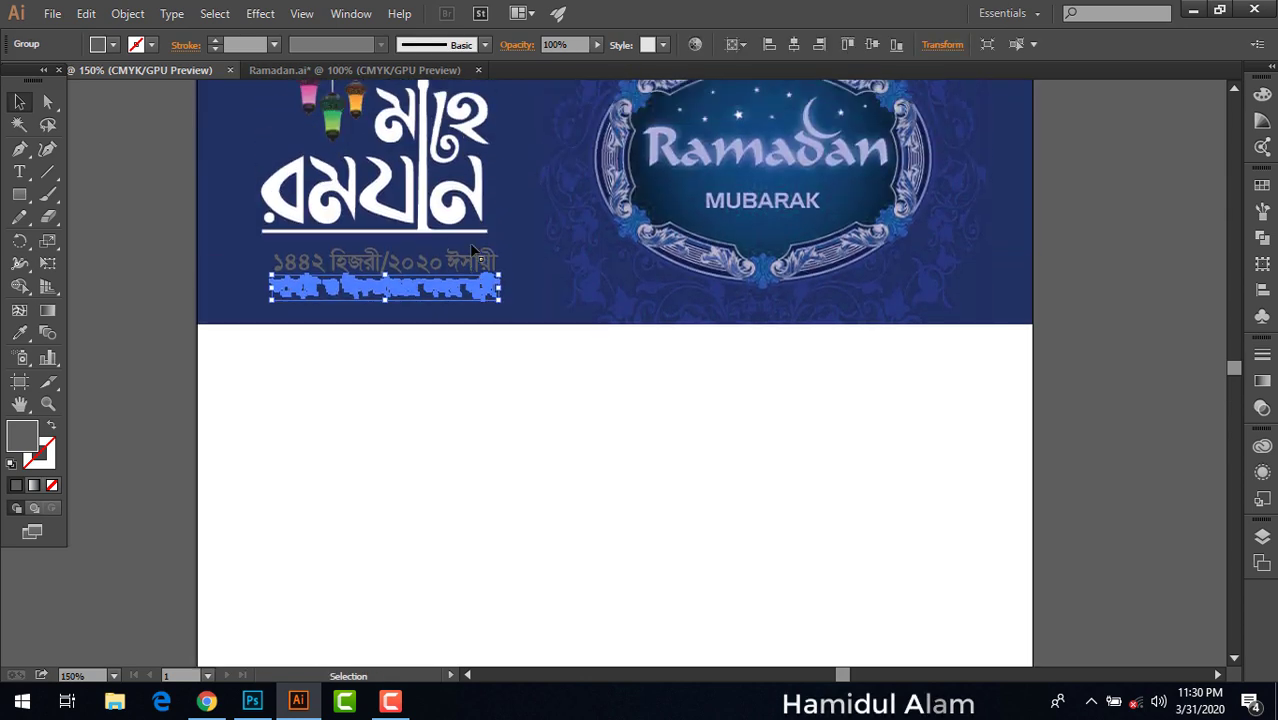
{"action": "scroll", "coordinate": [475, 250], "scroll_direction": "up", "scroll_amount": 1}
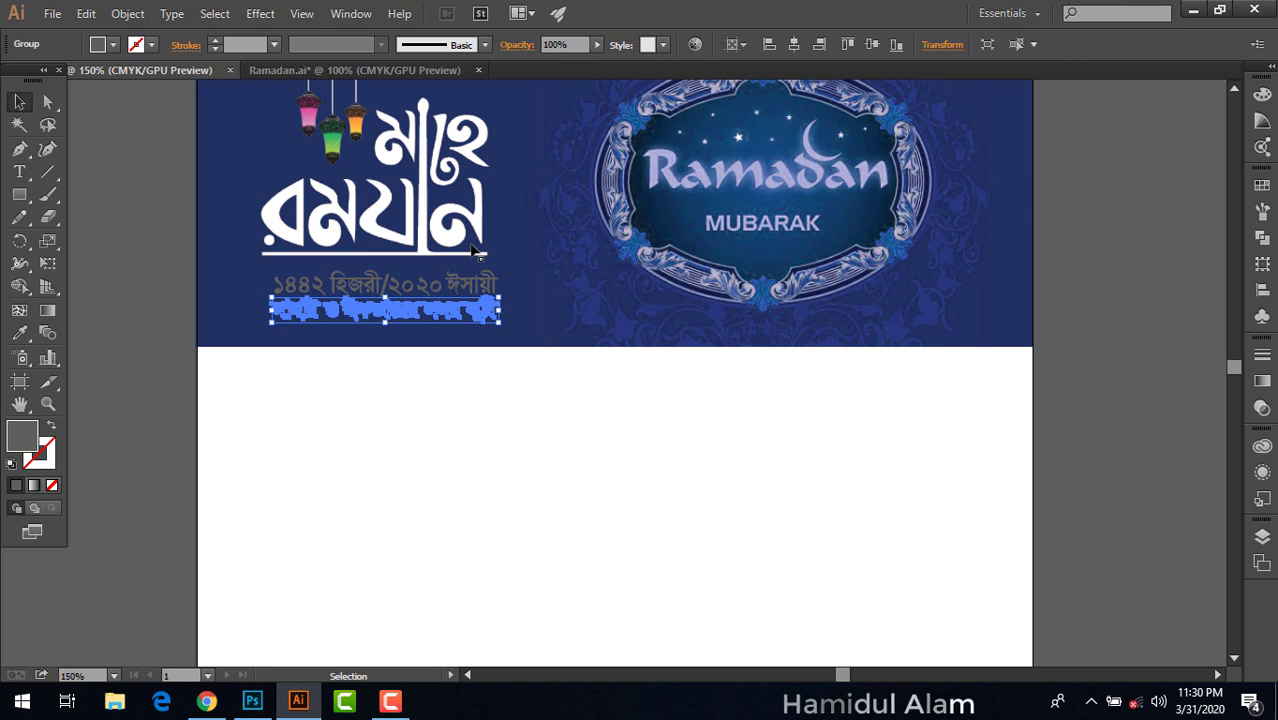
{"action": "left_click", "coordinate": [212, 287]}
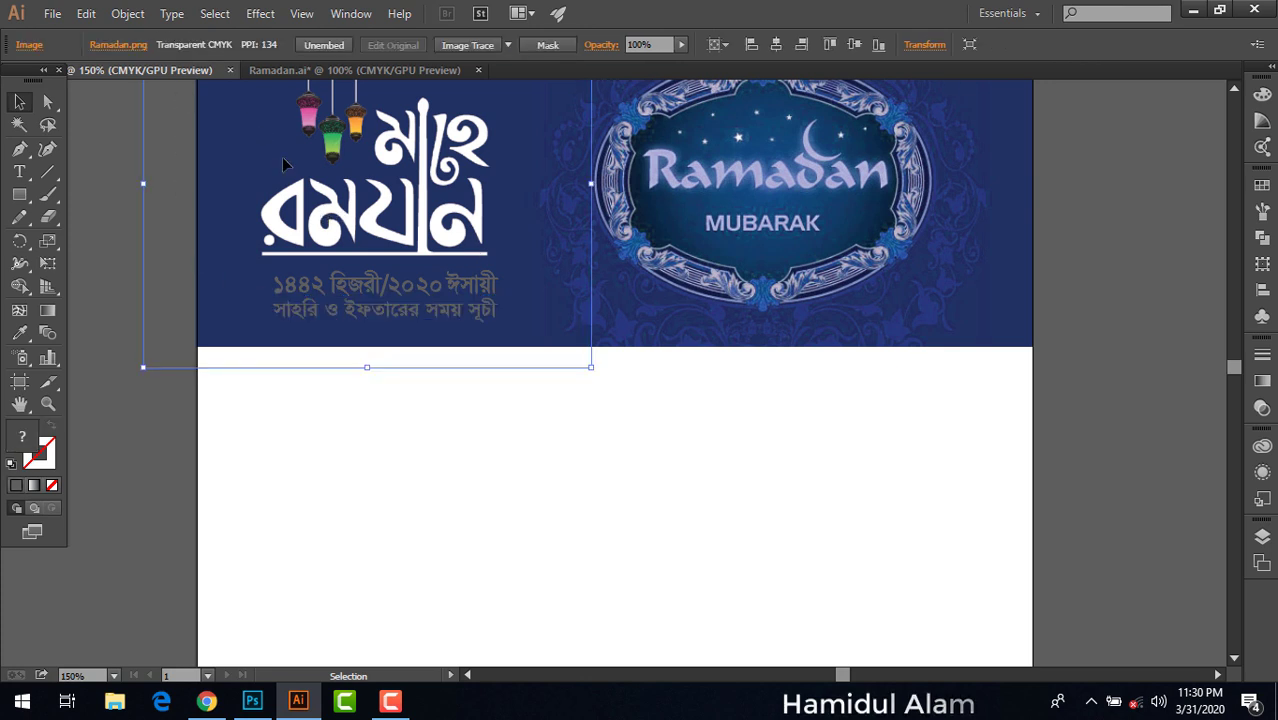
Lock the selected Ramadan.png image with Object > Lock > Selection
{"action": "left_click", "coordinate": [127, 14]}
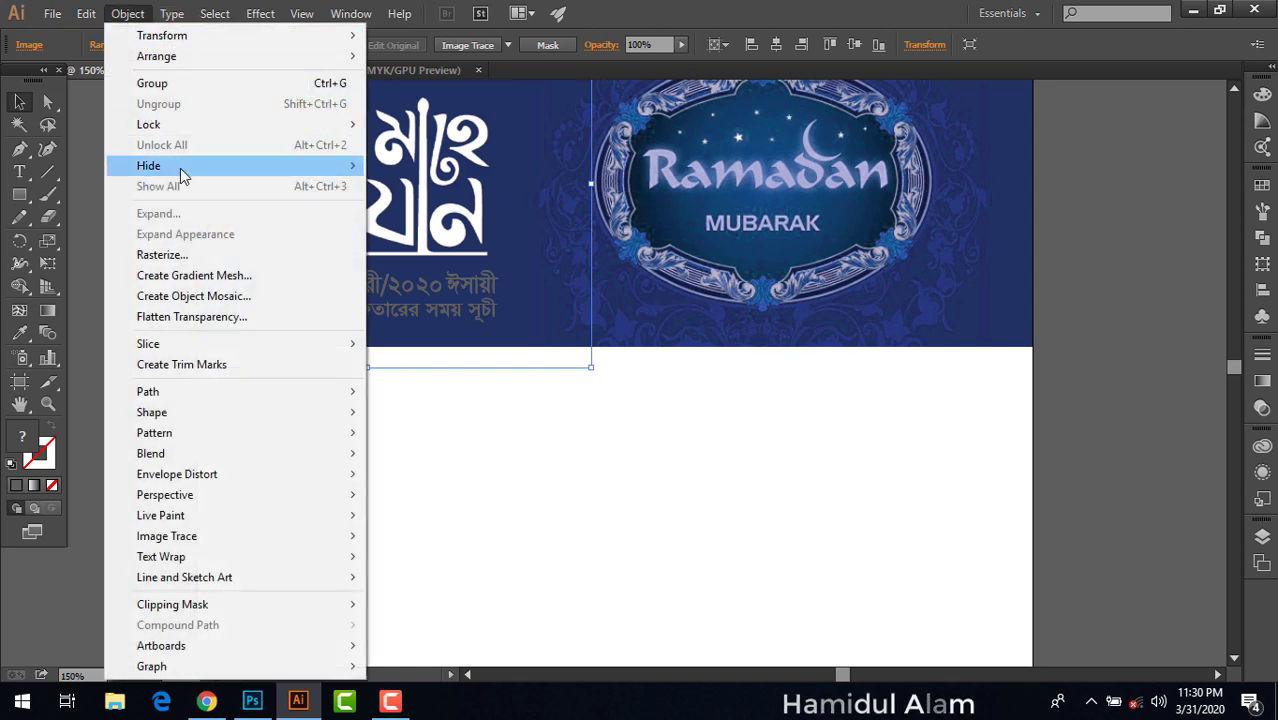
{"action": "left_click", "coordinate": [421, 157]}
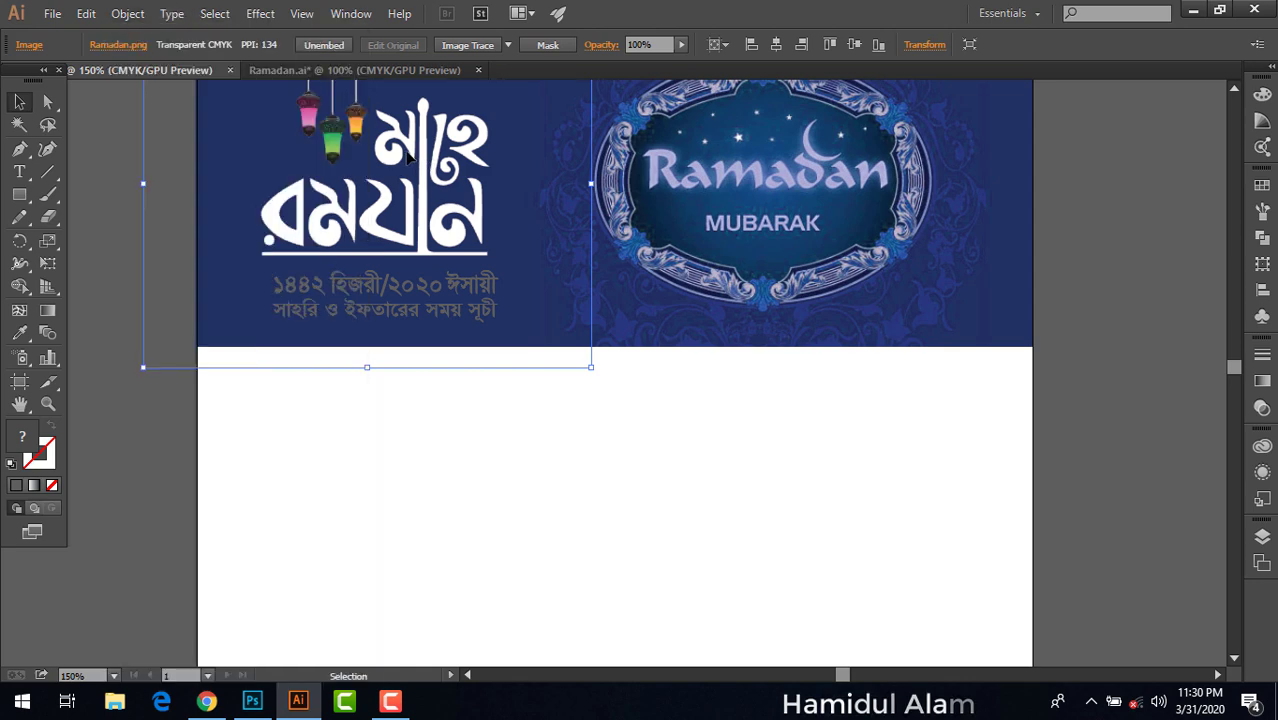
{"action": "left_click", "coordinate": [139, 15]}
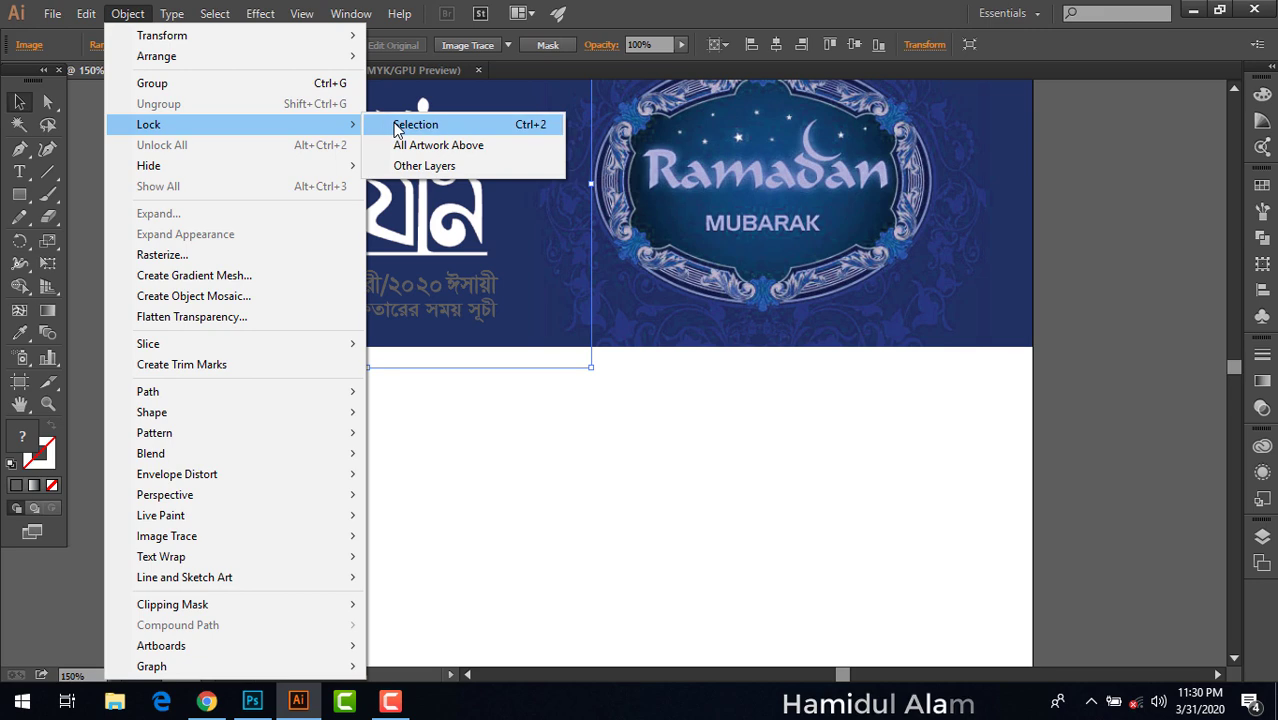
{"action": "left_click", "coordinate": [397, 131]}
Lock the background clip group too, then marquee-select both heading lines
{"action": "left_click", "coordinate": [771, 174]}
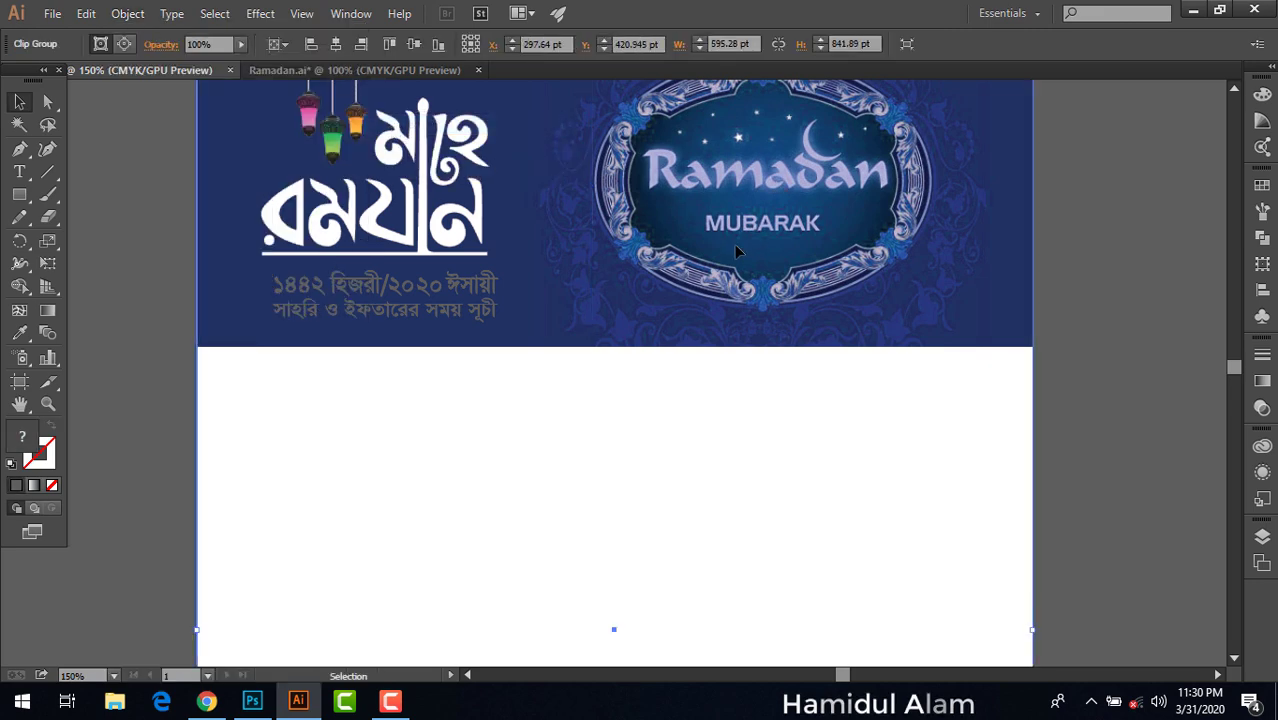
{"action": "left_click", "coordinate": [128, 14]}
{"action": "mouse_move", "coordinate": [148, 124]}
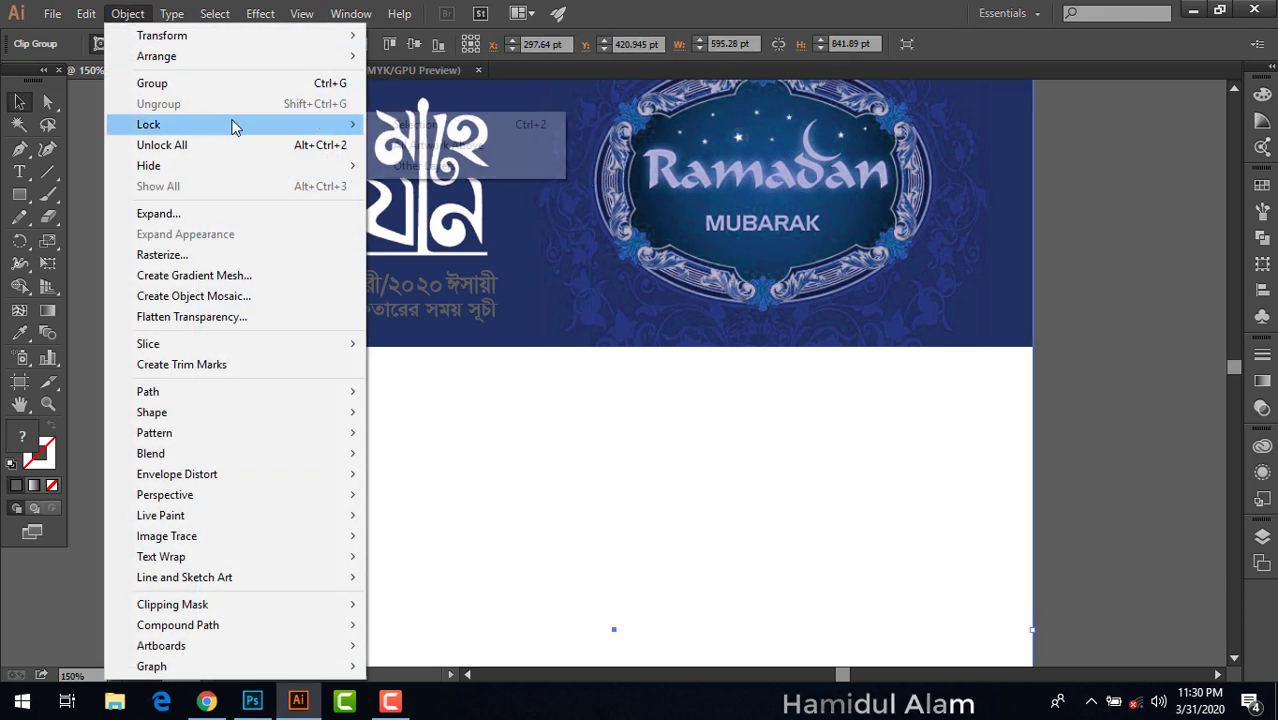
{"action": "left_click", "coordinate": [415, 124]}
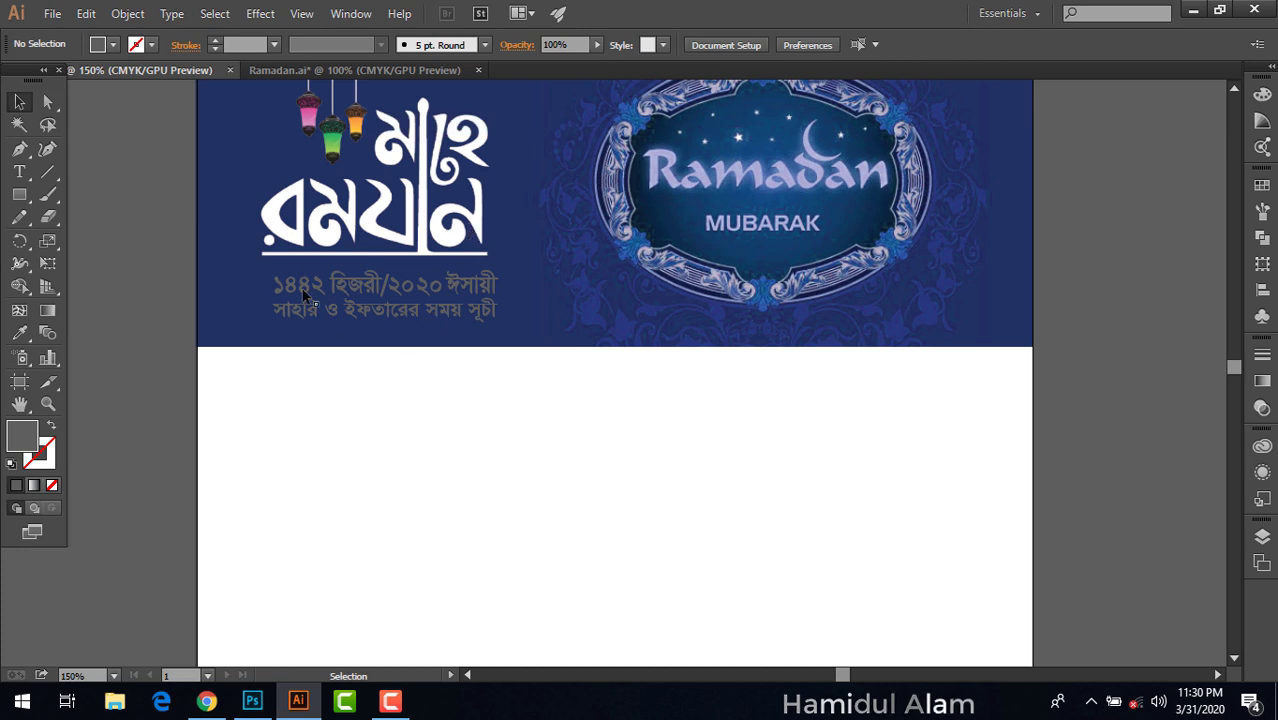
{"action": "left_click_drag", "start_coordinate": [262, 287], "coordinate": [362, 309]}
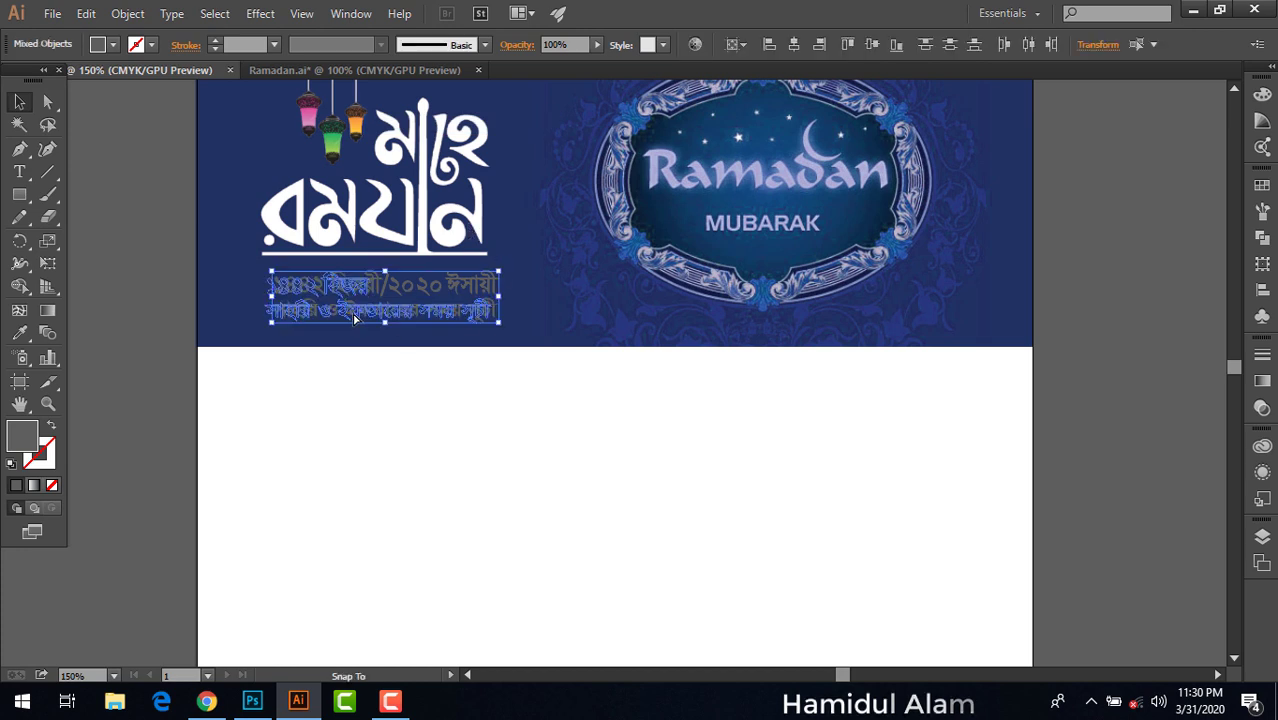
Group the two Bengali heading lines together
{"action": "left_click", "coordinate": [247, 313]}
{"action": "left_click_drag", "start_coordinate": [251, 272], "coordinate": [500, 330]}
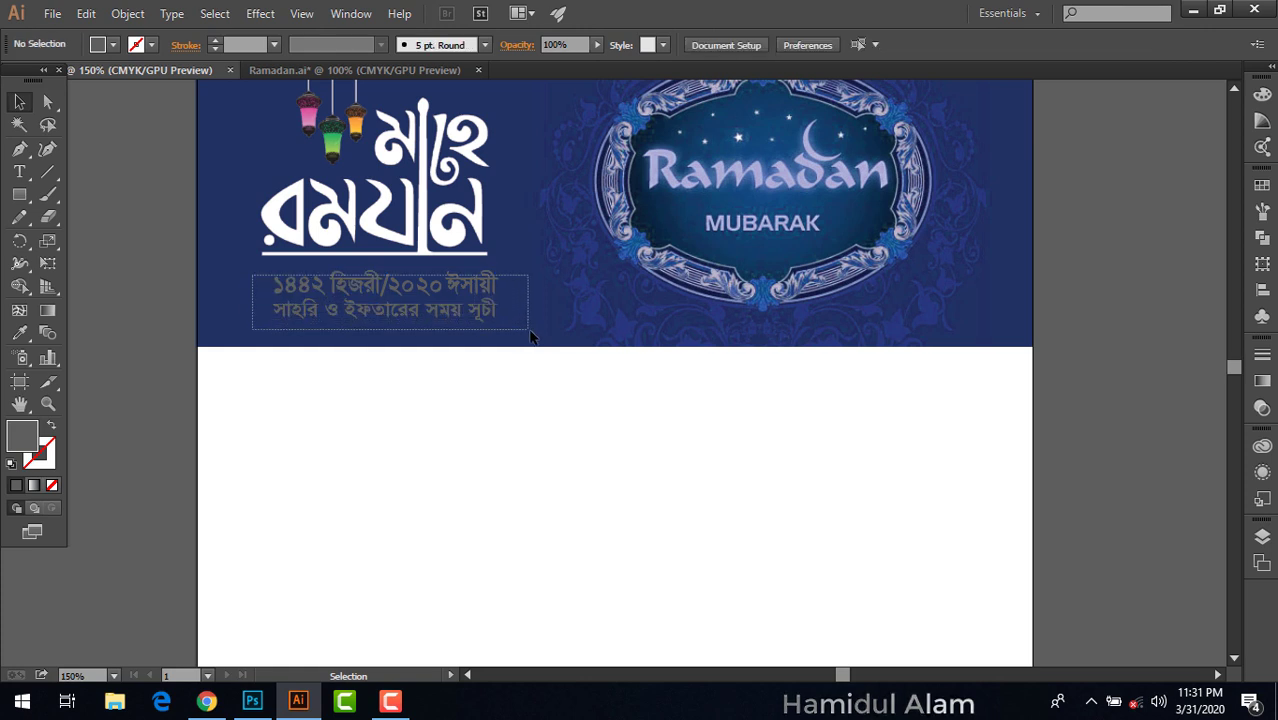
{"action": "right_click", "coordinate": [434, 303]}
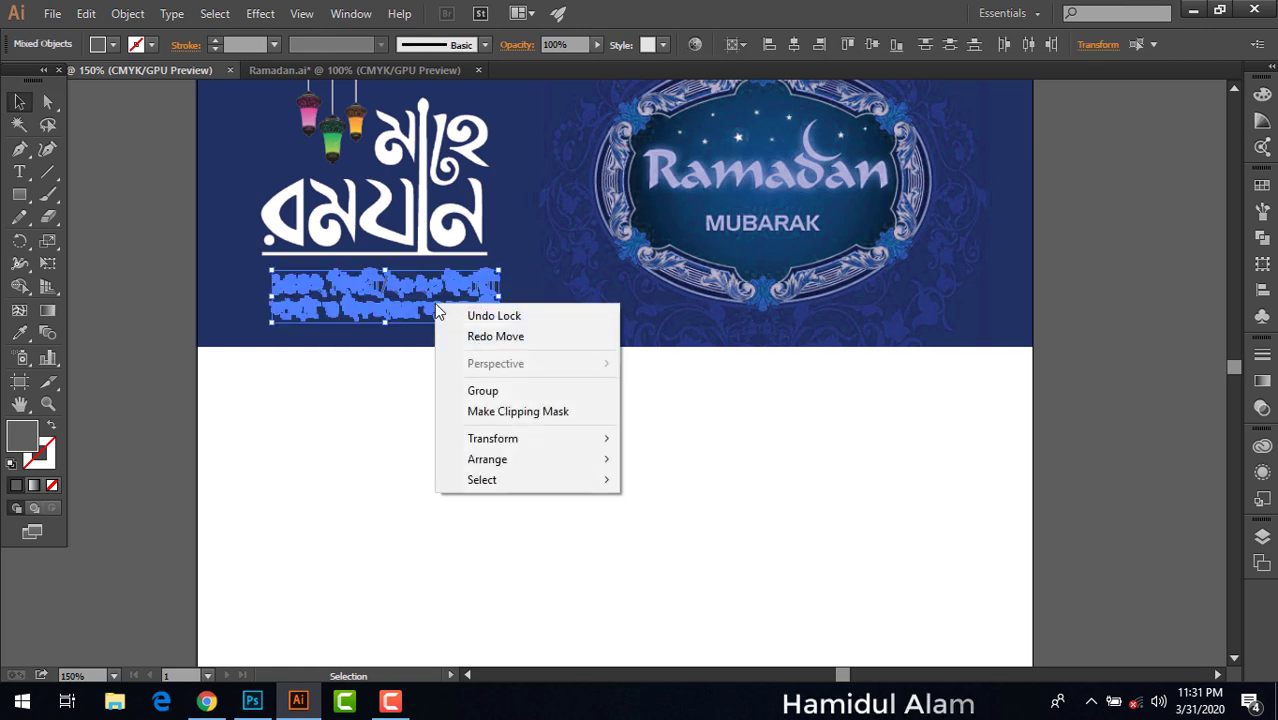
{"action": "left_click", "coordinate": [463, 391]}
Align the heading group under the মাহে রমযান title and zoom to 200%
{"action": "left_click", "coordinate": [134, 364]}
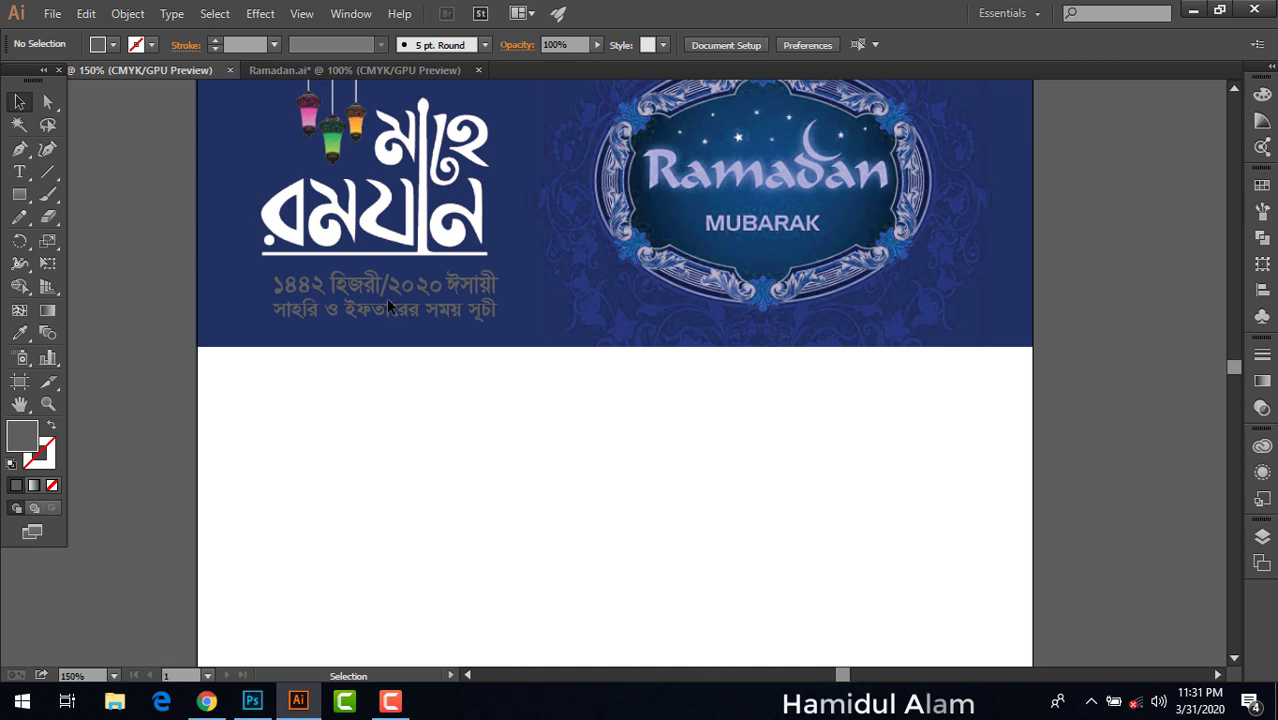
{"action": "left_click", "coordinate": [389, 306]}
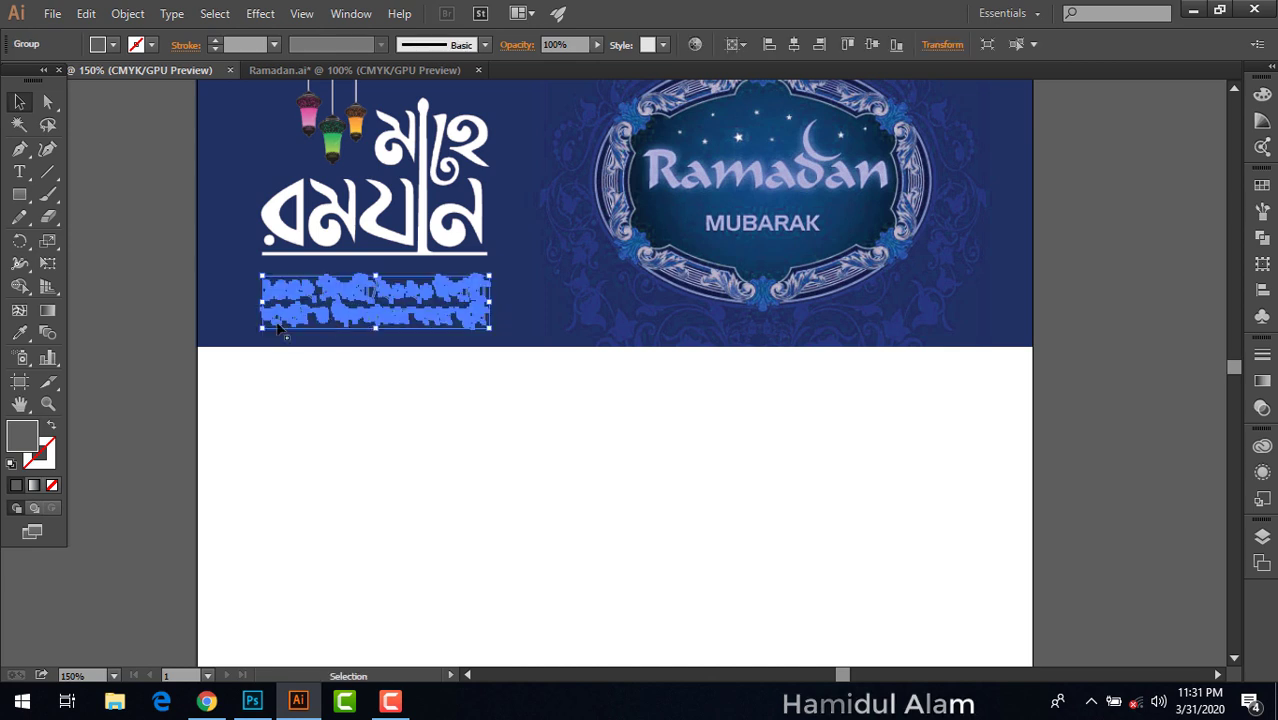
{"action": "left_click", "coordinate": [116, 312]}
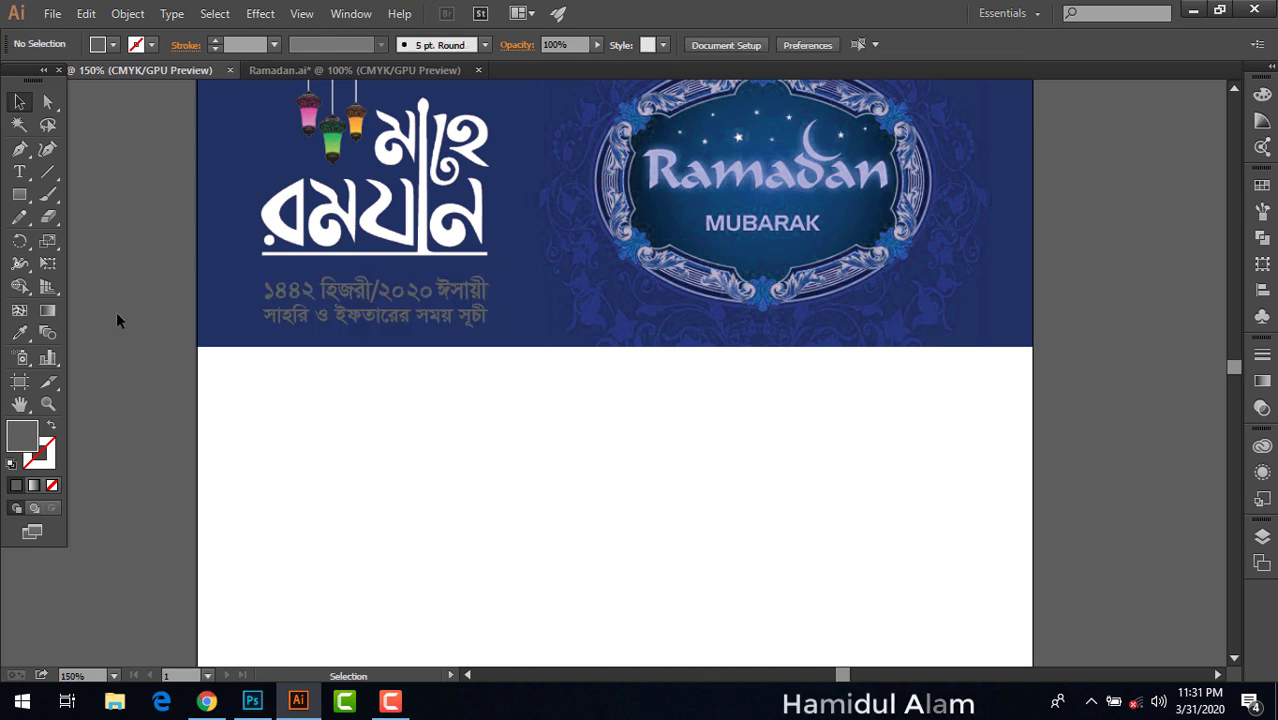
{"action": "left_click", "coordinate": [363, 312]}
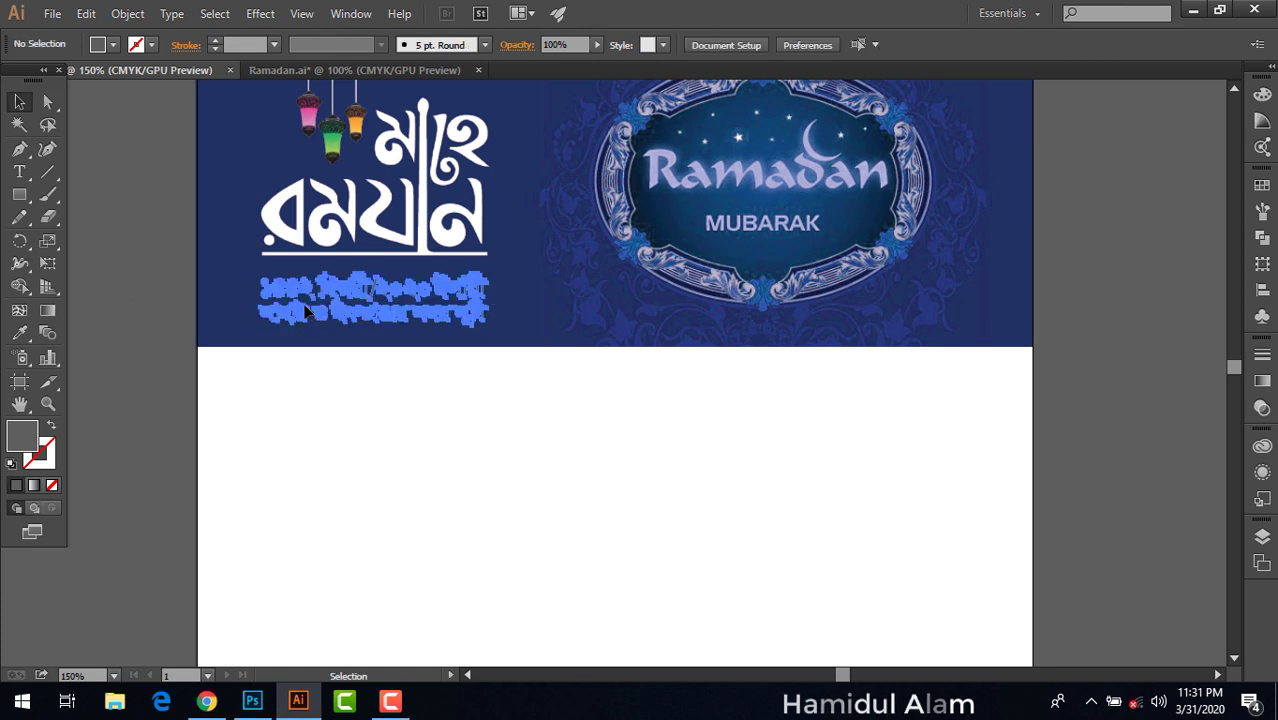
{"action": "left_click", "coordinate": [303, 298]}
{"action": "left_click", "coordinate": [177, 317]}
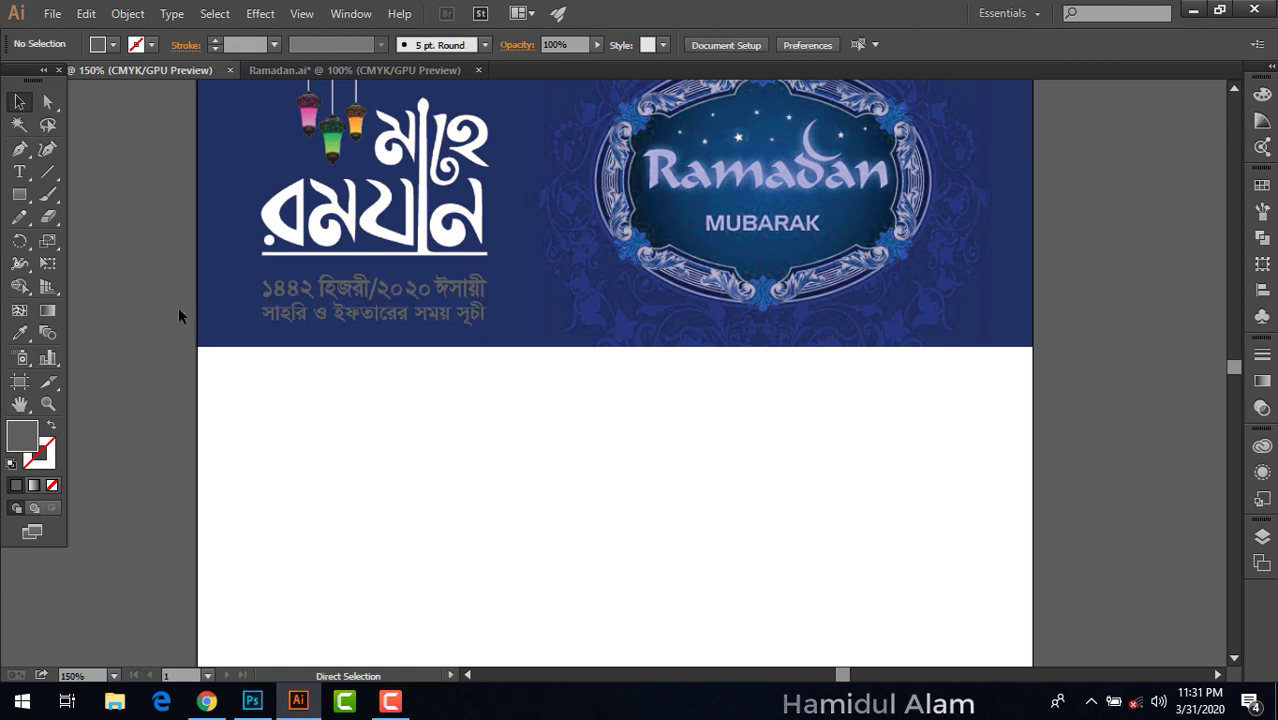
{"action": "key", "text": "ctrl+equal"}
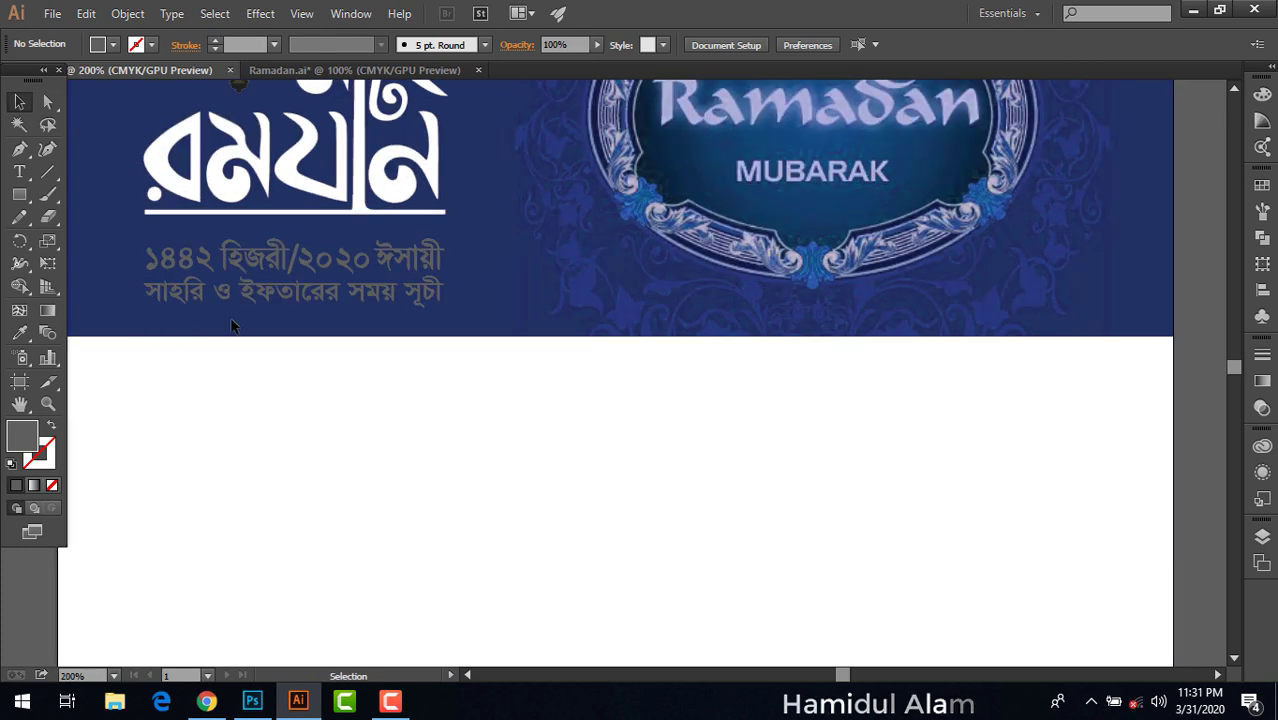
Eyedropper the white fill from মাহে রমযান onto the Bengali heading group, then zoom out
{"action": "left_click", "coordinate": [286, 296]}
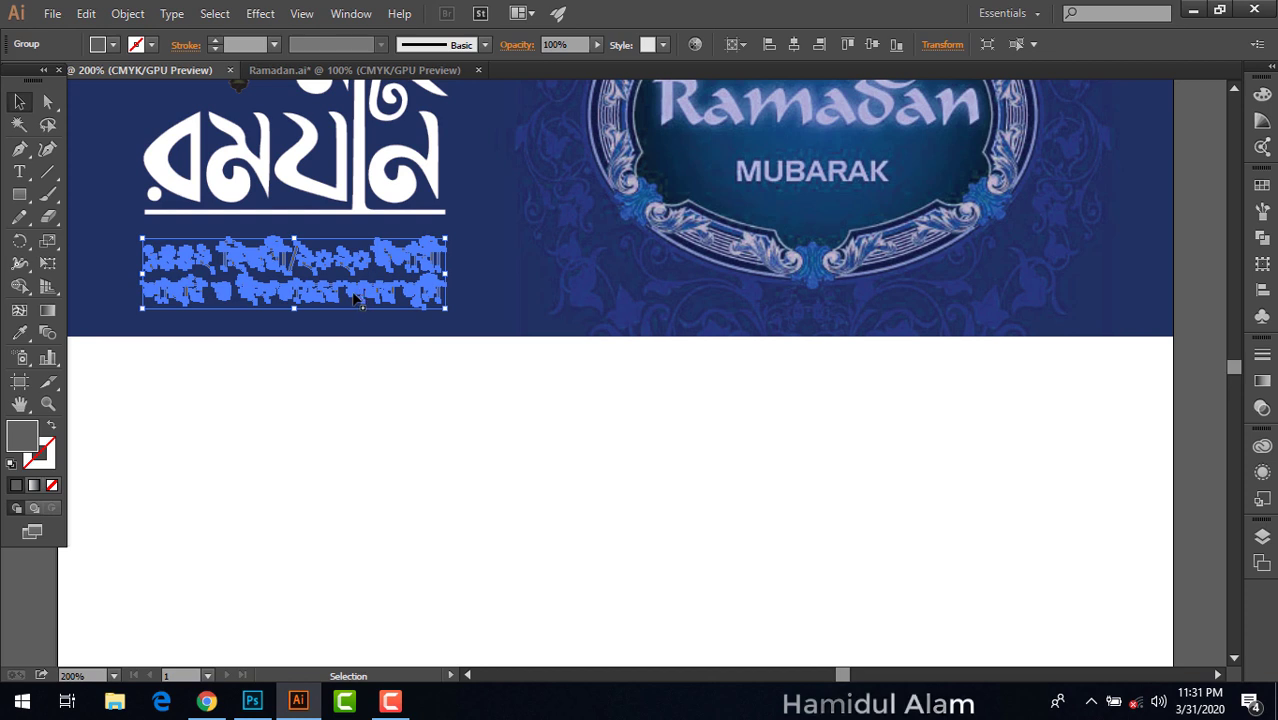
{"action": "left_click", "coordinate": [22, 338]}
{"action": "left_click", "coordinate": [279, 424]}
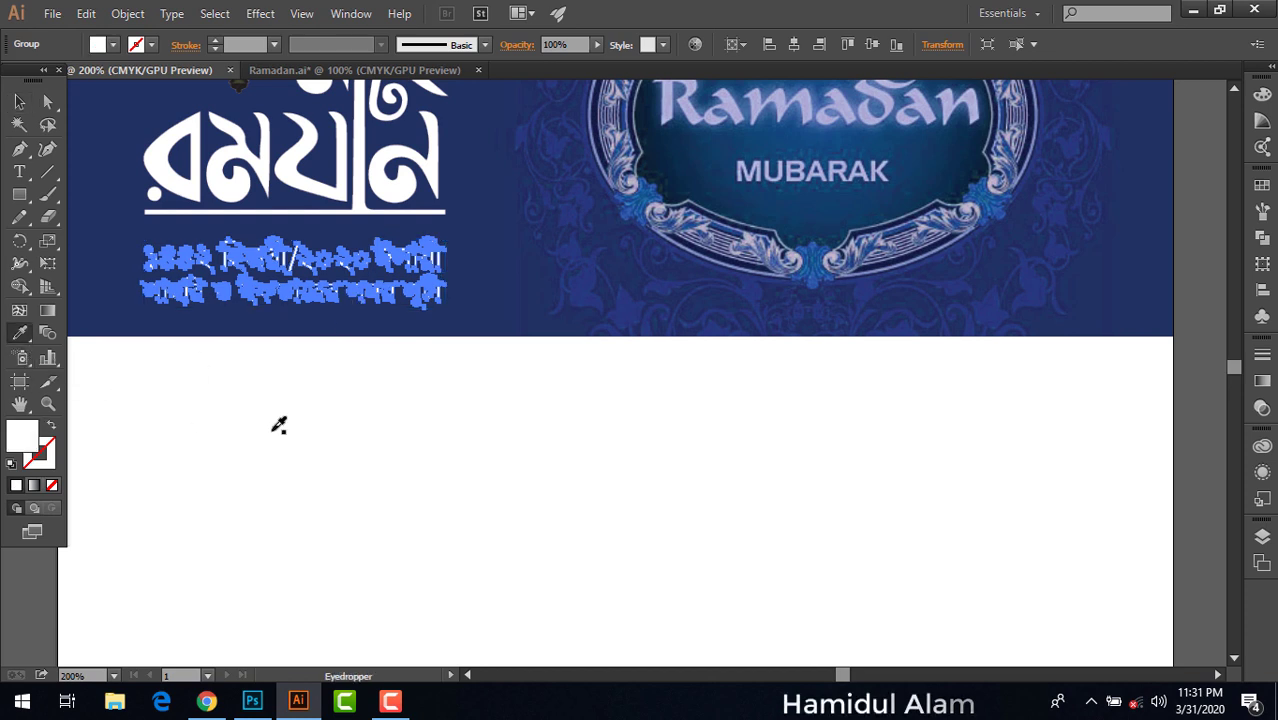
{"action": "left_click", "coordinate": [20, 101]}
{"action": "left_click", "coordinate": [228, 393]}
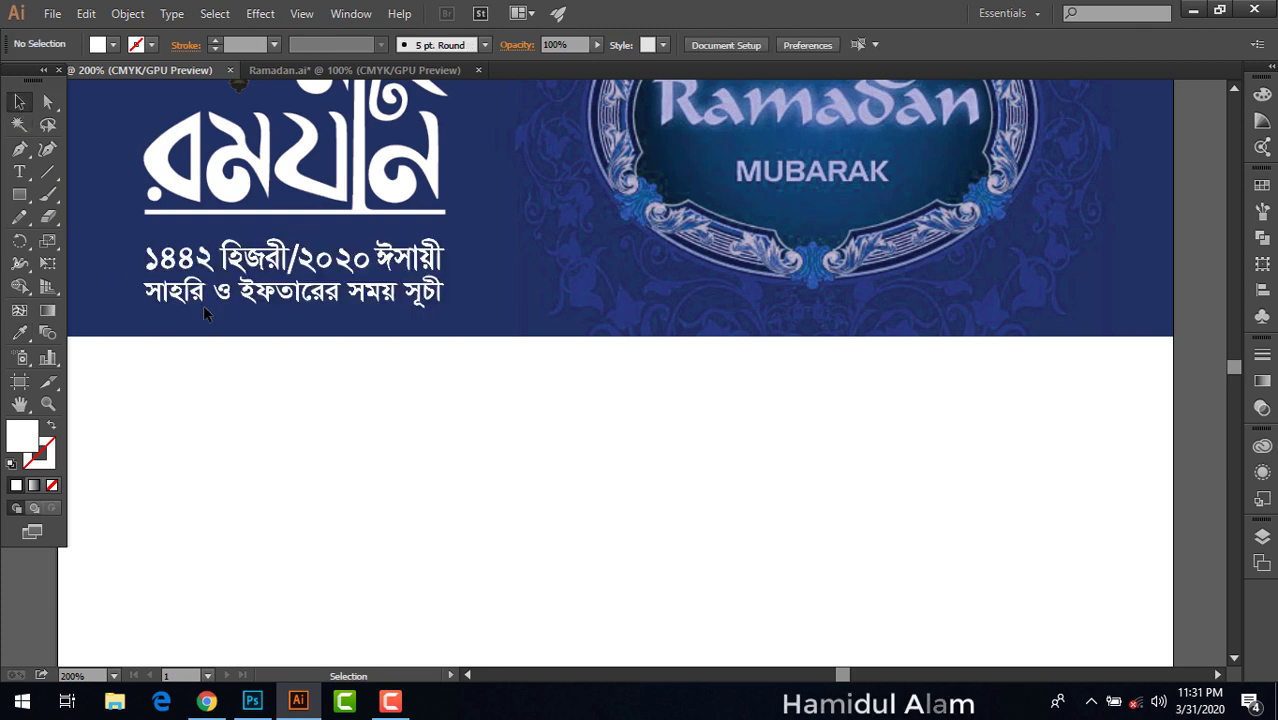
{"action": "key", "text": "ctrl+minus"}
{"action": "key", "text": "ctrl+minus"}
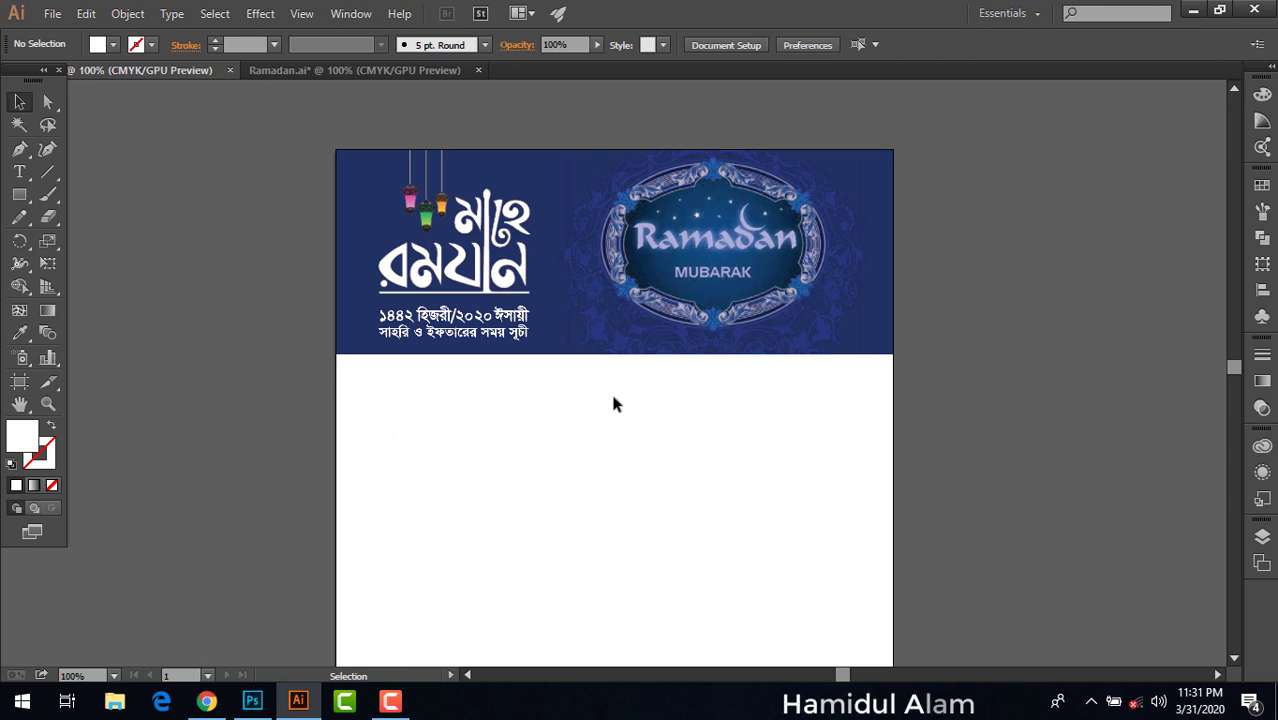
Delete the year-and-schedule heading from Ramadan.ai and go back to the poster
{"action": "left_click", "coordinate": [399, 75]}
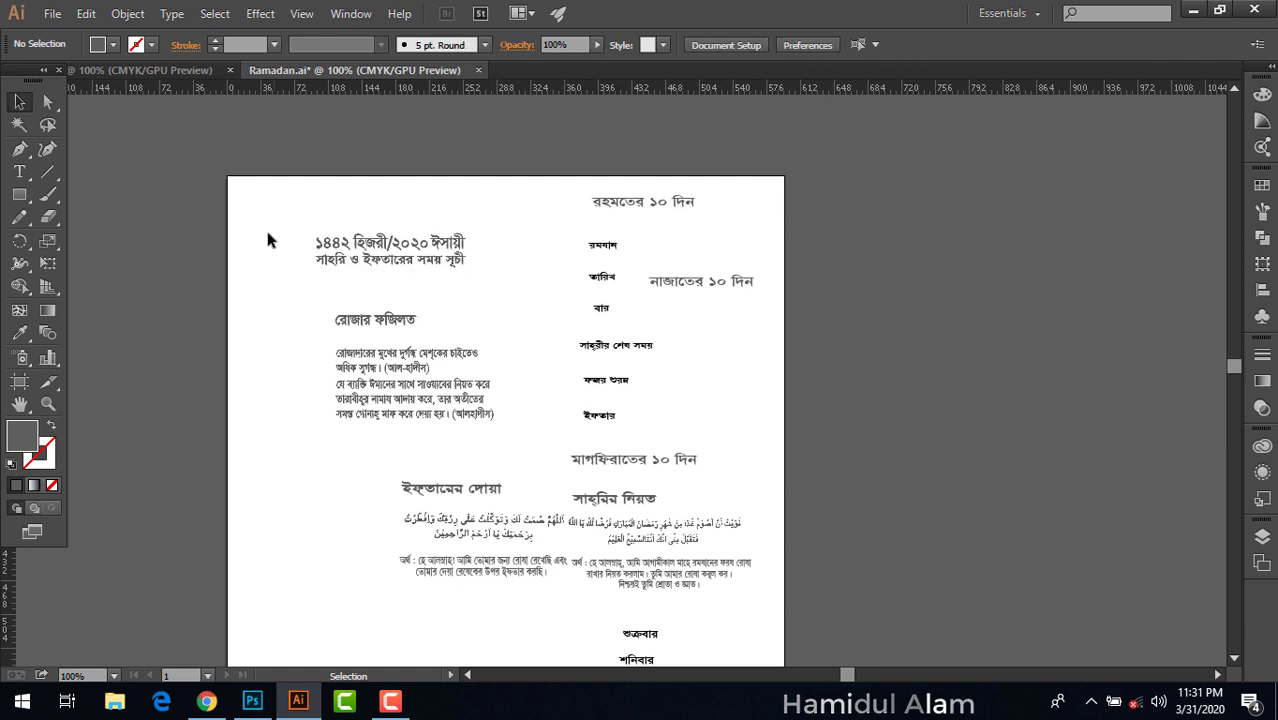
{"action": "left_click_drag", "start_coordinate": [265, 226], "coordinate": [533, 270]}
{"action": "key", "text": "Delete"}
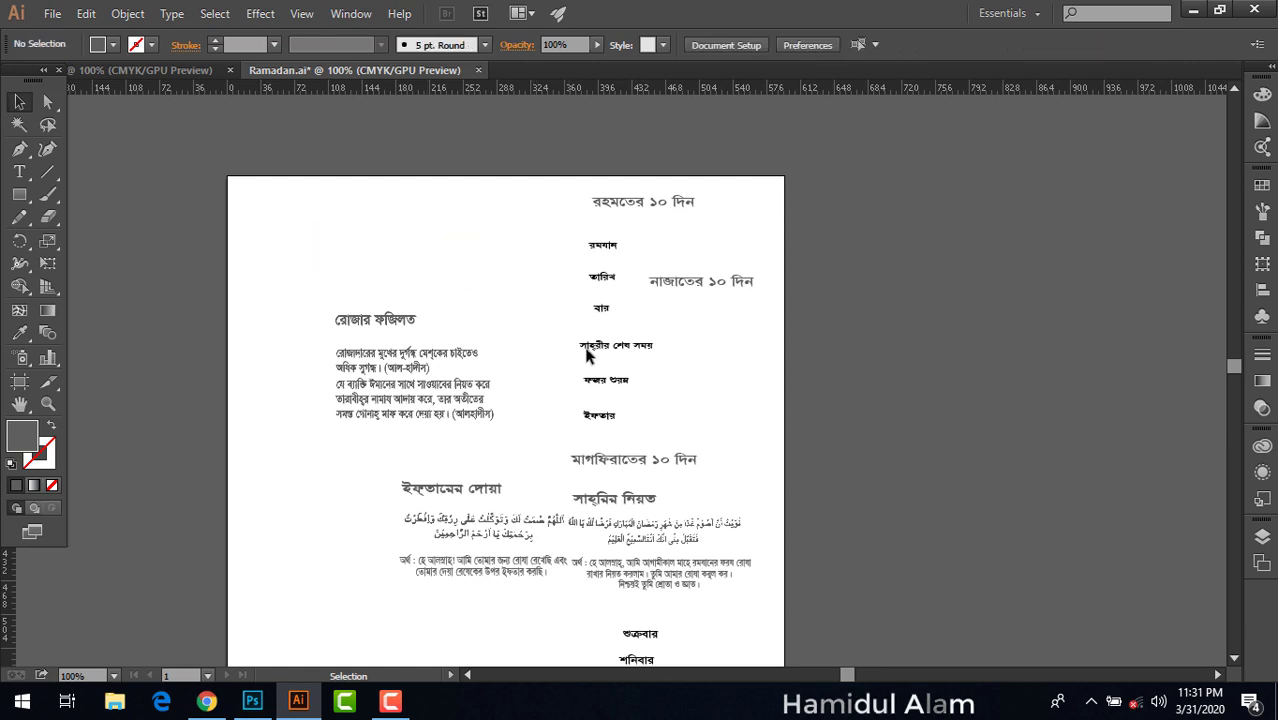
{"action": "left_click", "coordinate": [391, 320]}
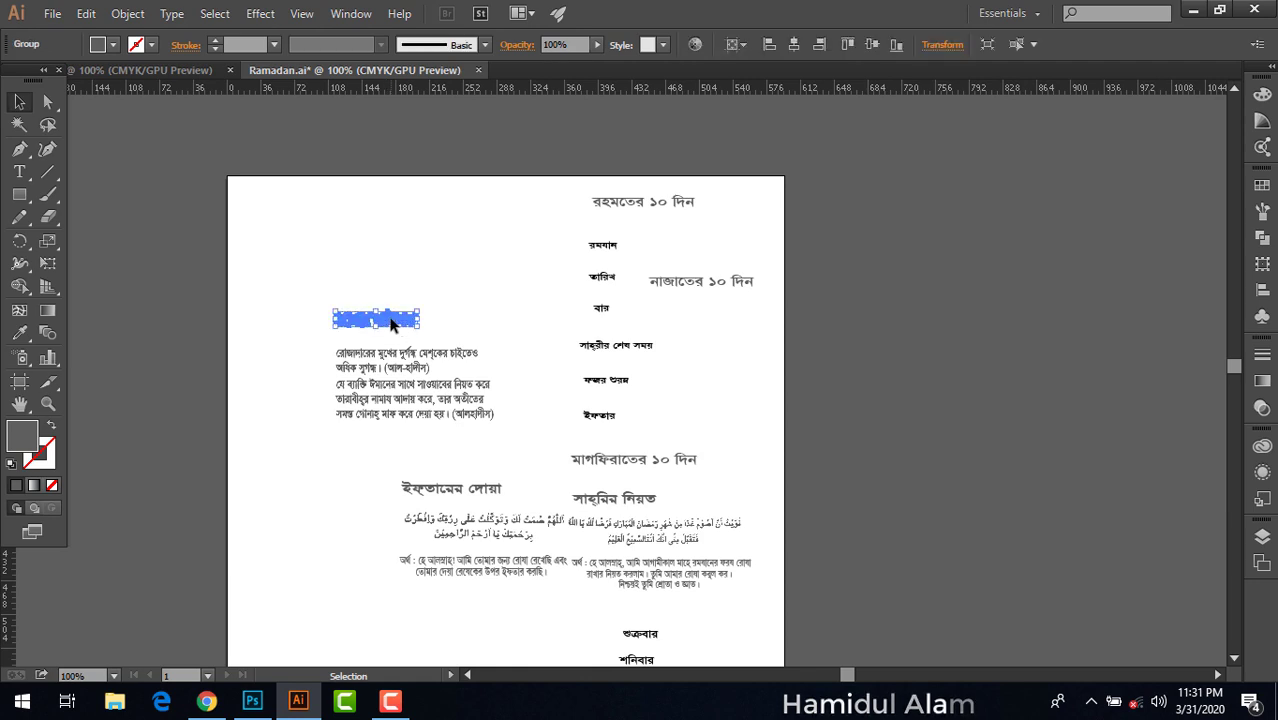
{"action": "left_click", "coordinate": [171, 61]}
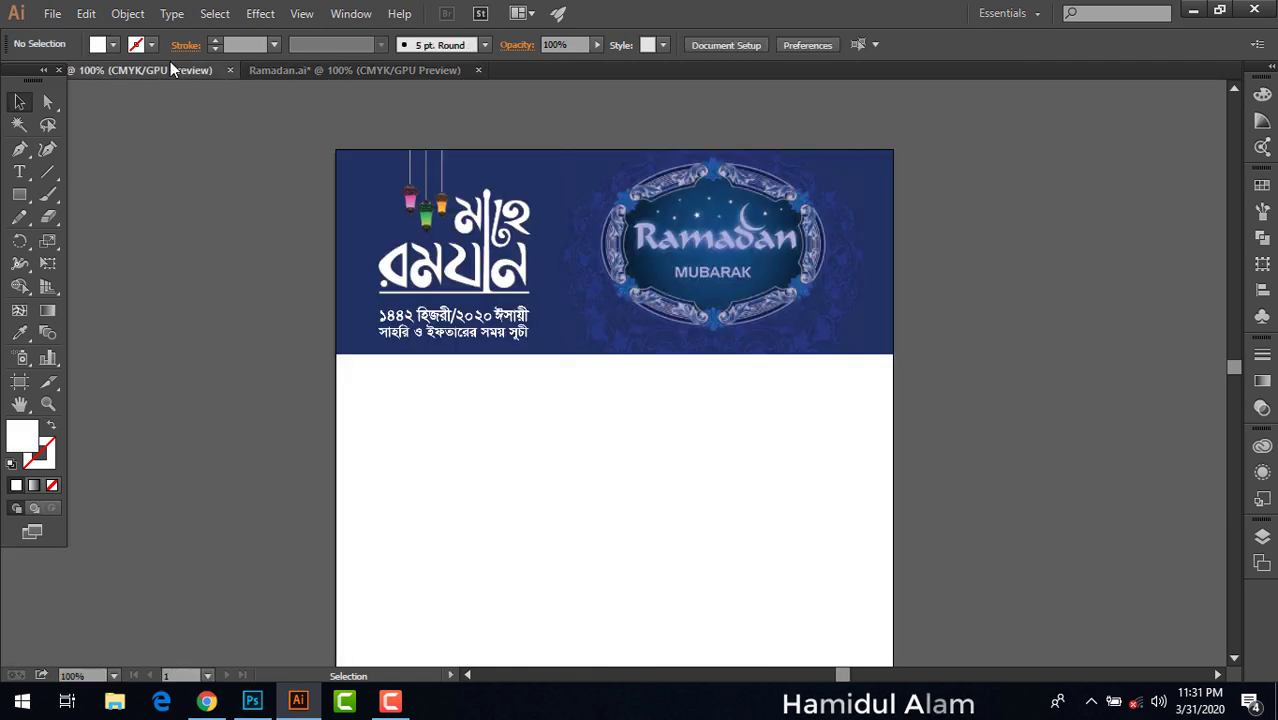
{"action": "scroll", "coordinate": [589, 365], "scroll_direction": "down", "scroll_amount": 3}
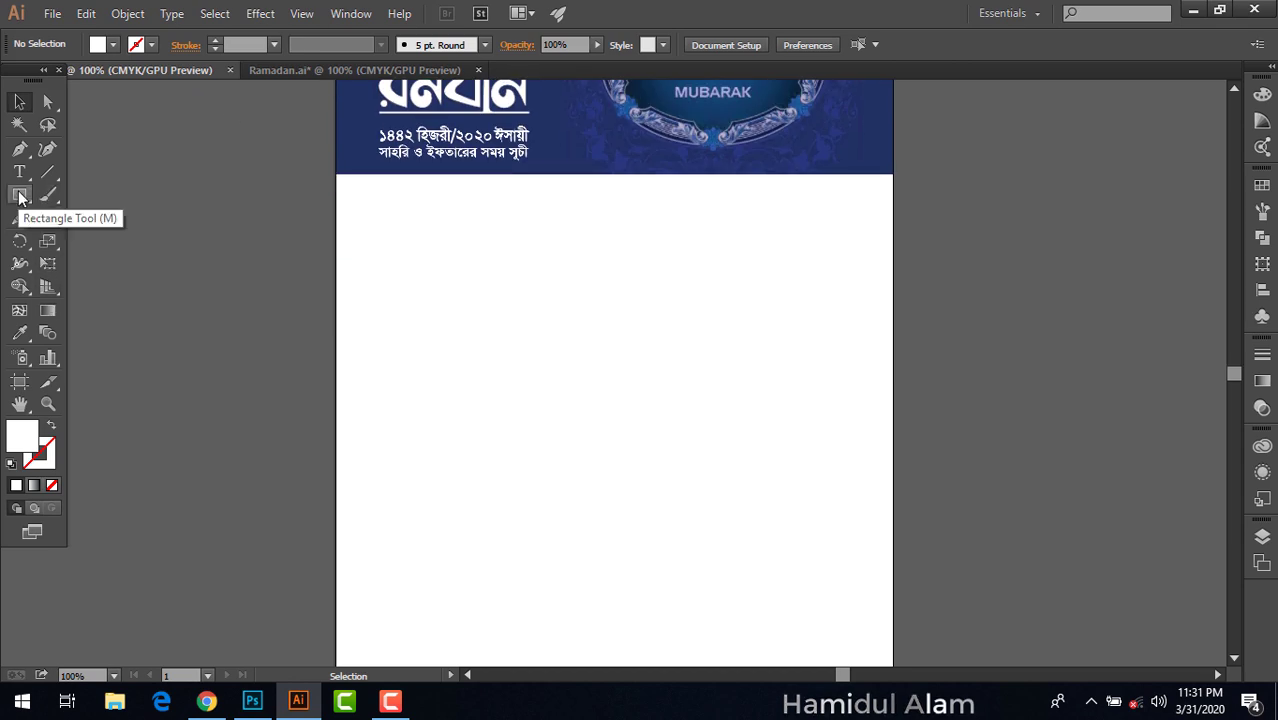
Show rulers and add a vertical guide plus a horizontal guide below the banner
{"action": "key", "text": "ctrl+r"}
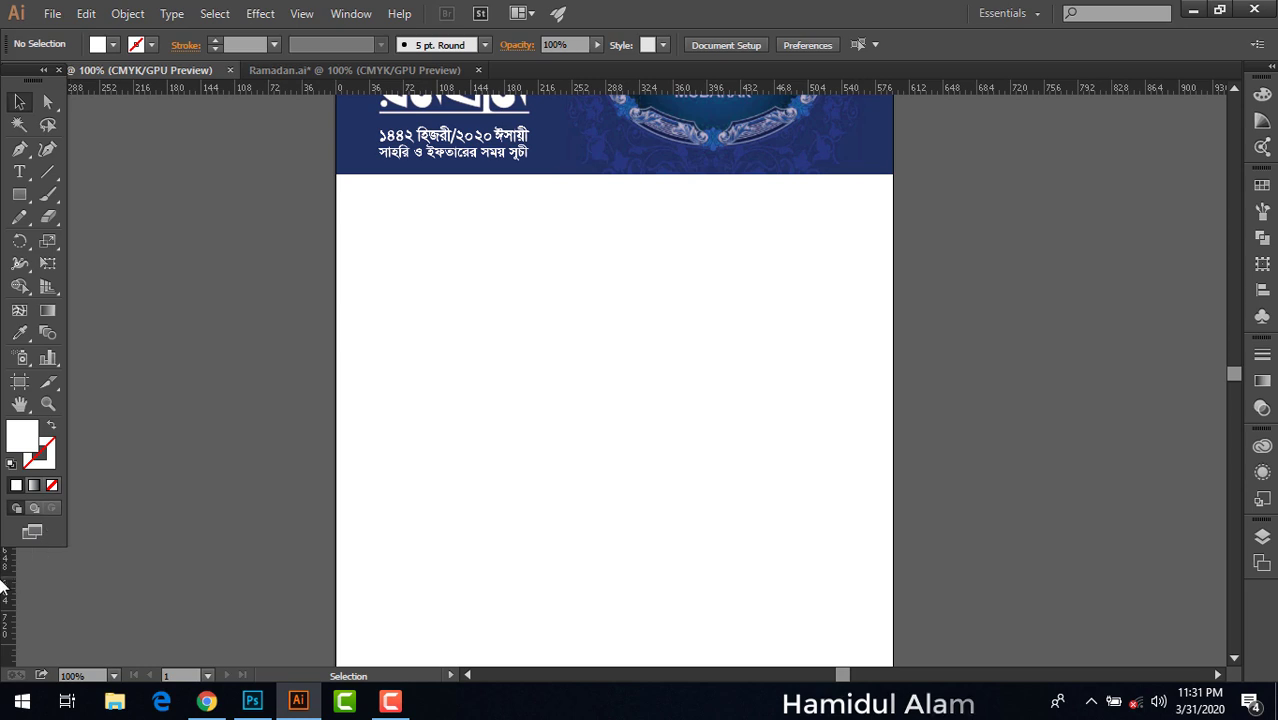
{"action": "left_click_drag", "start_coordinate": [3, 588], "coordinate": [543, 566]}
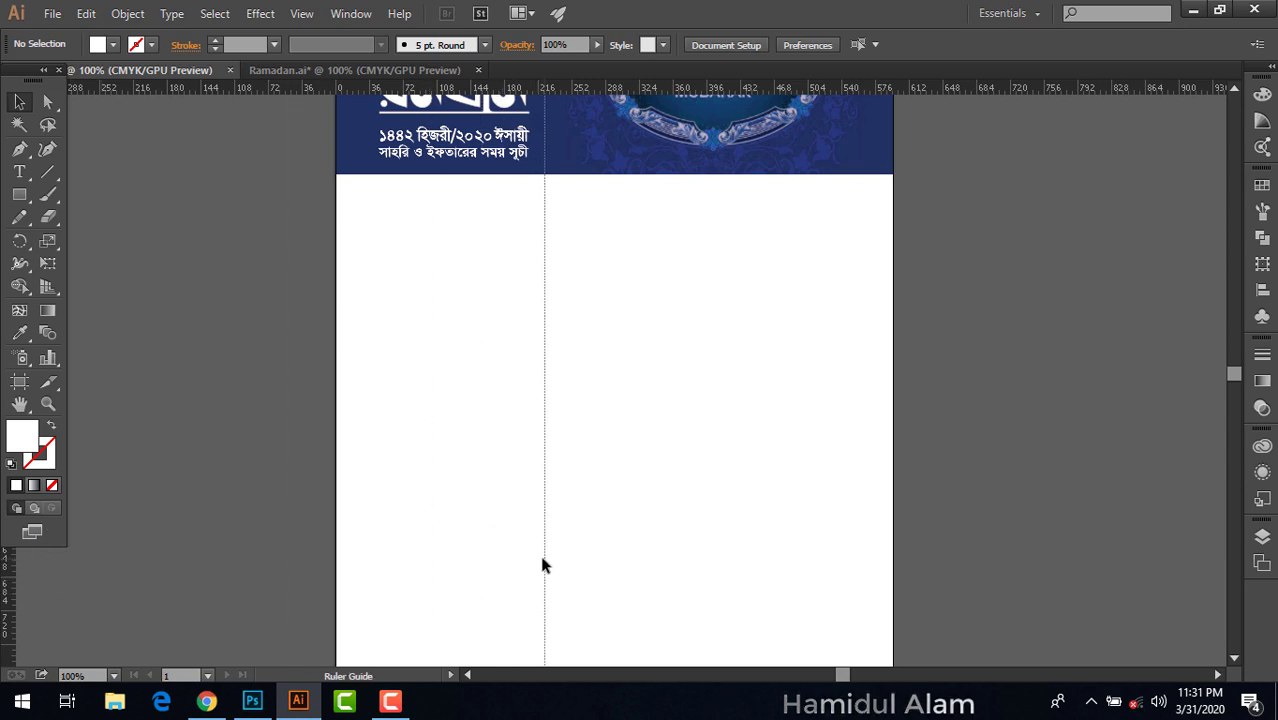
{"action": "left_click_drag", "start_coordinate": [543, 566], "coordinate": [535, 566]}
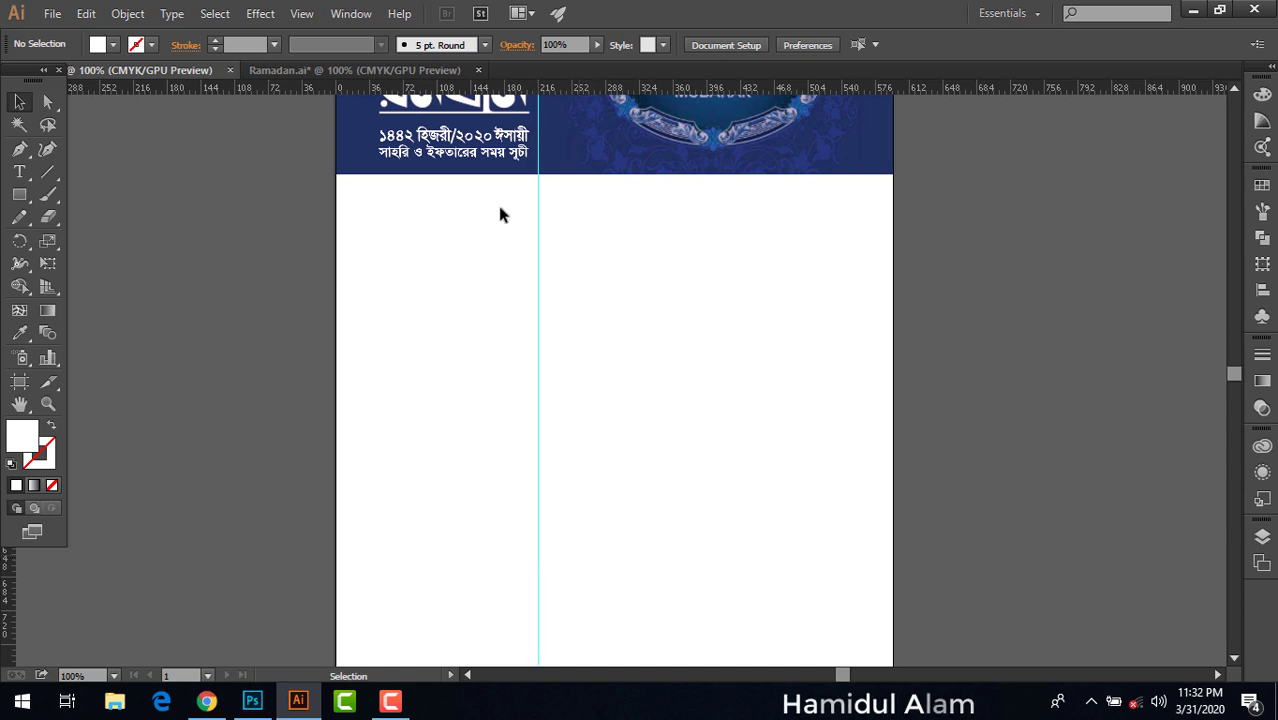
{"action": "left_click_drag", "start_coordinate": [640, 88], "coordinate": [641, 180]}
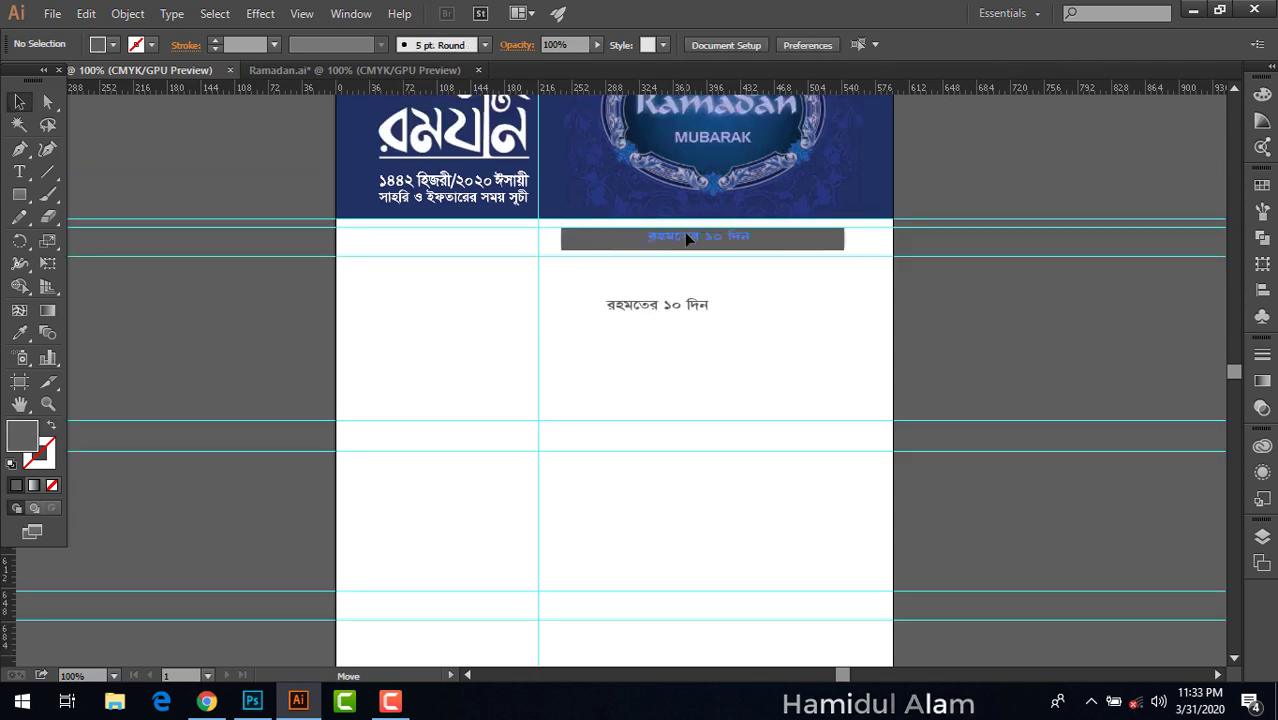
Drop the রহমতের ১০ দিন heading on the bar and copy the crimson রমযান box behind তারিখ
{"action": "left_click_drag", "start_coordinate": [686, 238], "coordinate": [686, 238]}
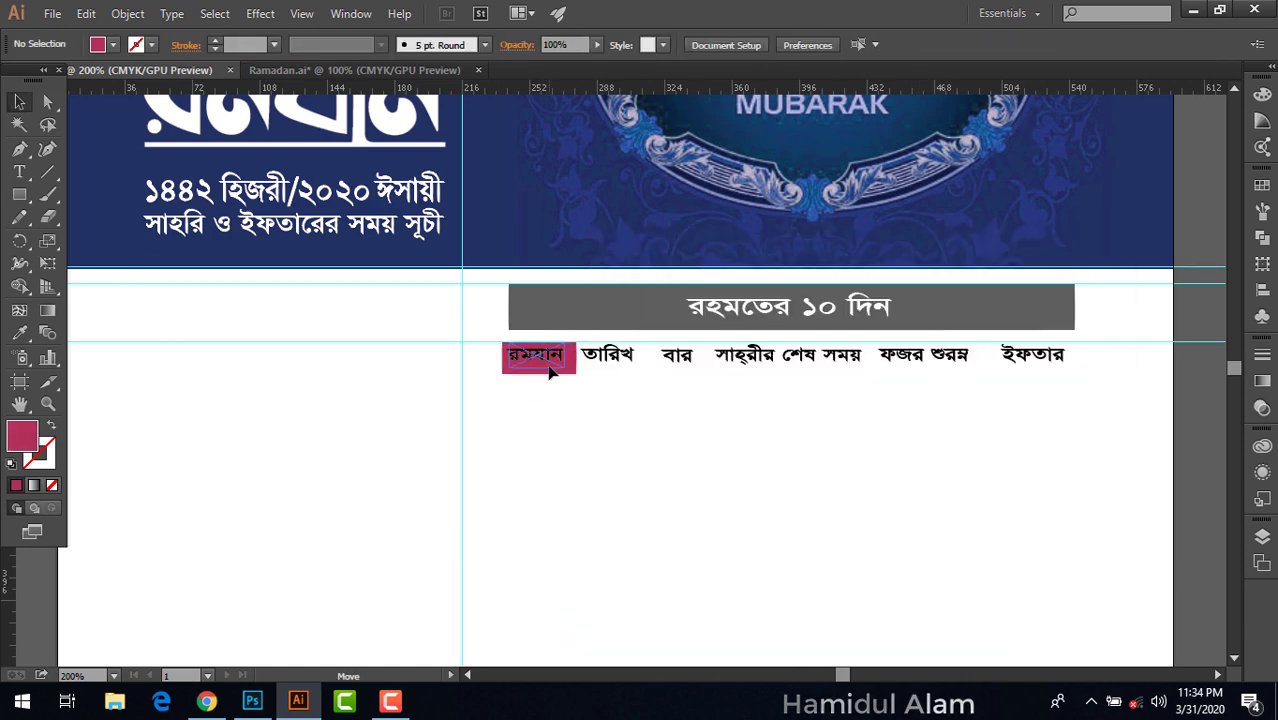
{"action": "key", "text": "ctrl+equal"}
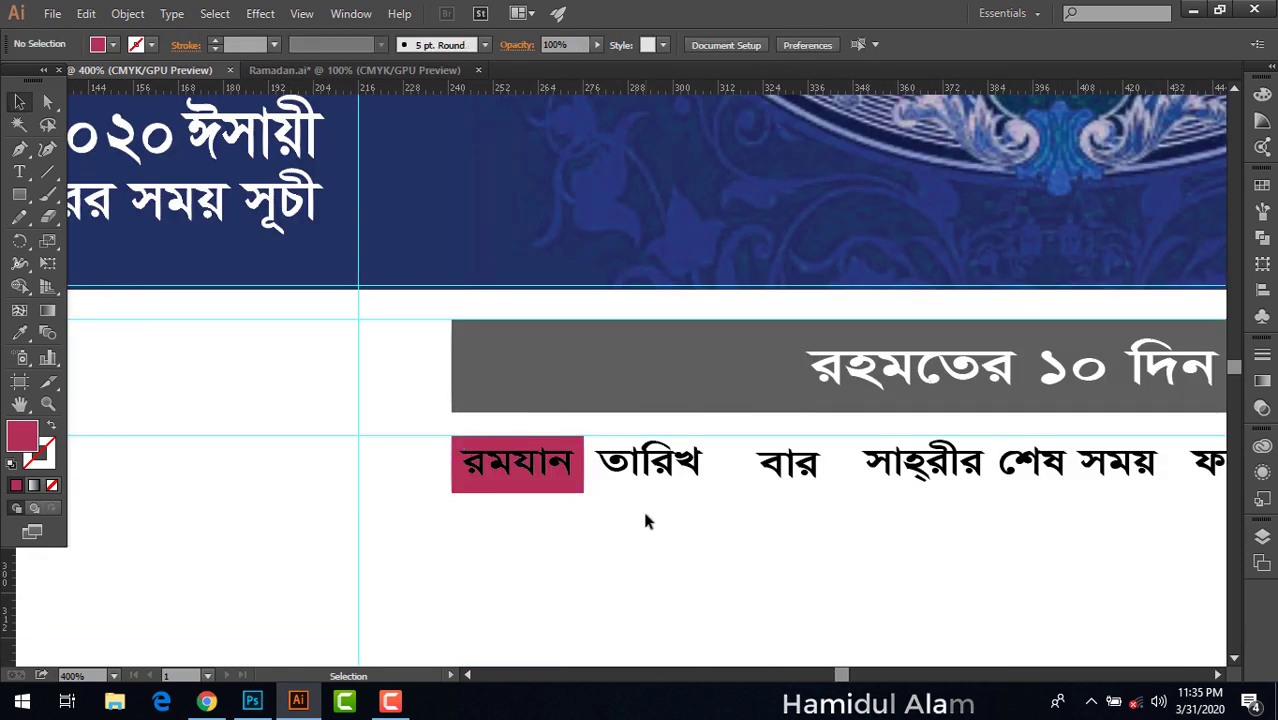
{"action": "left_click", "coordinate": [586, 487]}
{"action": "left_click_drag", "start_coordinate": [588, 486], "coordinate": [730, 486]}
{"action": "key", "text": "ctrl+minus"}
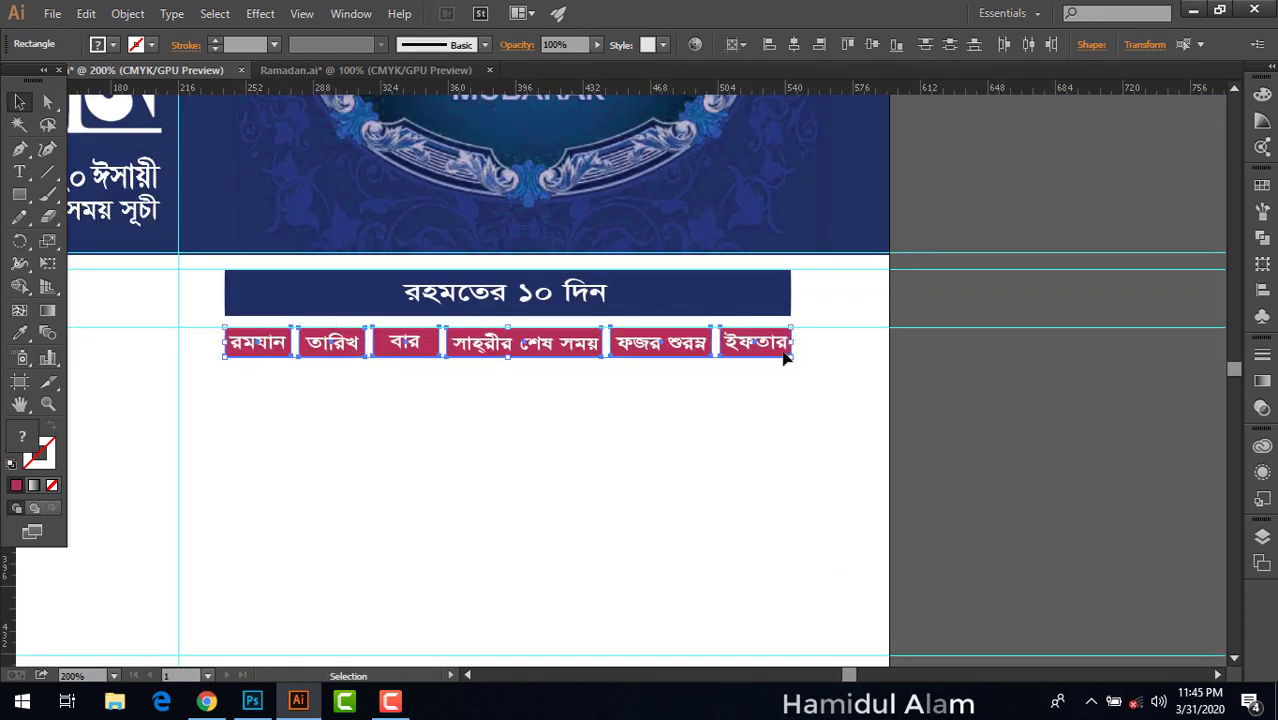
Alt-drag copies of the label boxes down to form the first blank crimson row
{"action": "mouse_move", "coordinate": [725, 358]}
{"action": "left_mouse_down"}
{"action": "mouse_move", "coordinate": [727, 400]}
{"action": "mouse_move", "coordinate": [748, 423]}
{"action": "left_mouse_up"}
{"action": "key", "text": "ctrl+z"}
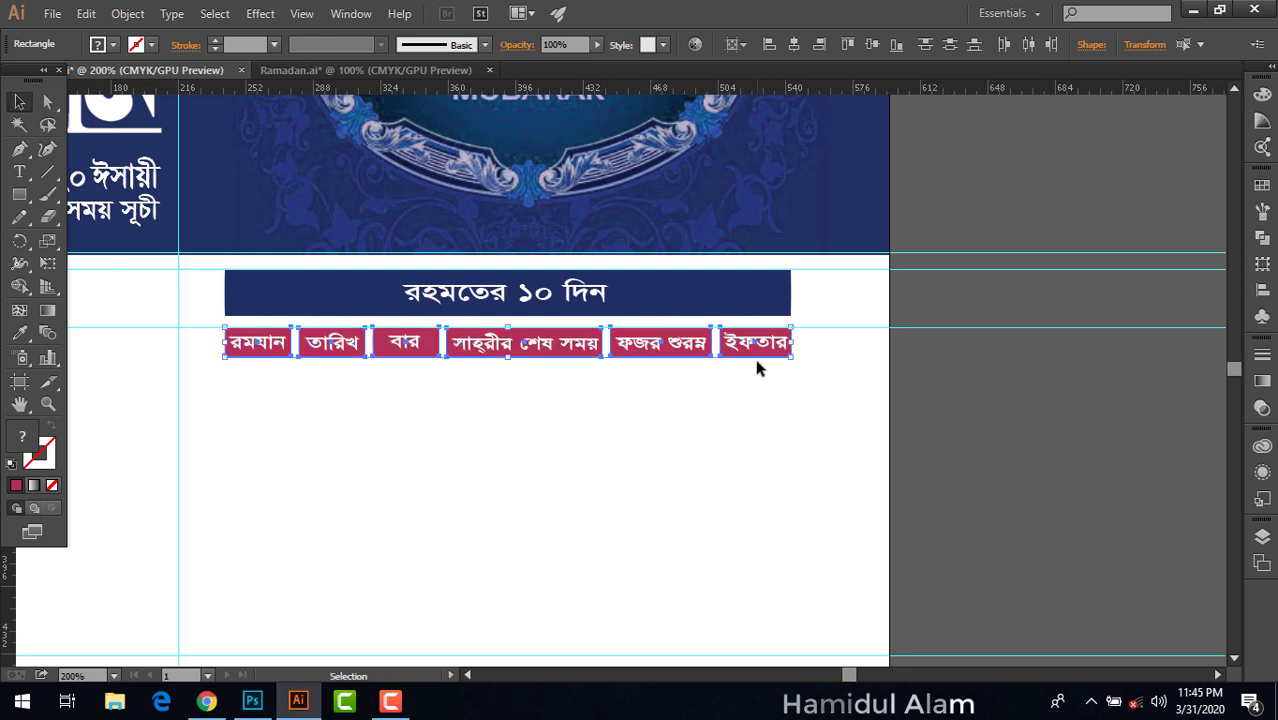
{"action": "left_click_drag", "start_coordinate": [733, 362], "coordinate": [736, 400]}
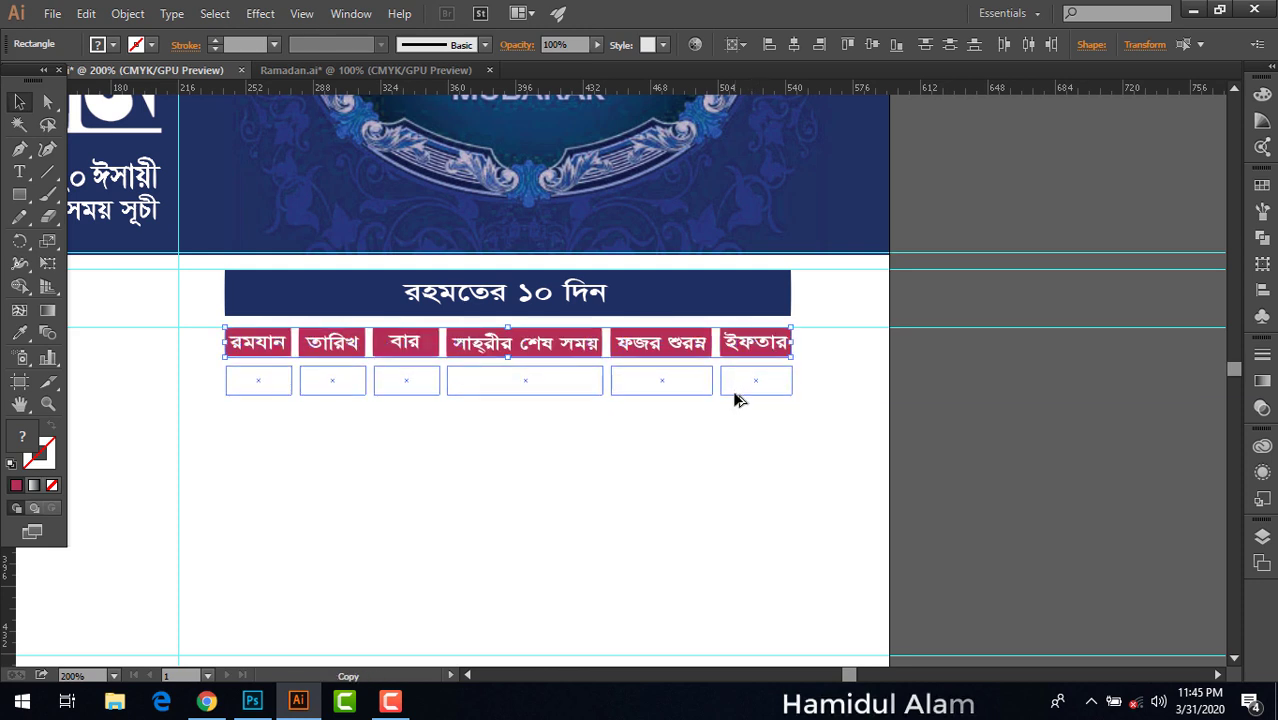
{"action": "left_click_drag", "start_coordinate": [736, 400], "coordinate": [735, 398]}
{"action": "left_click", "coordinate": [743, 462]}
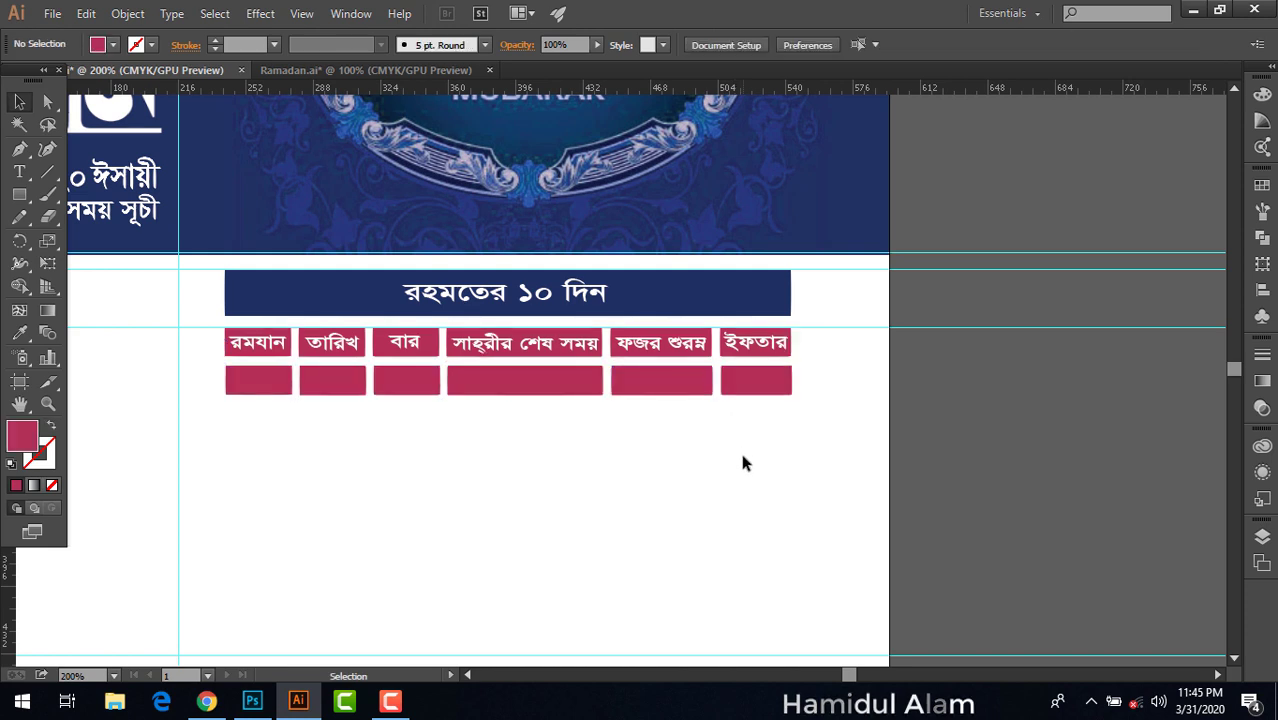
{"action": "scroll", "coordinate": [743, 462], "scroll_direction": "down", "scroll_amount": 3}
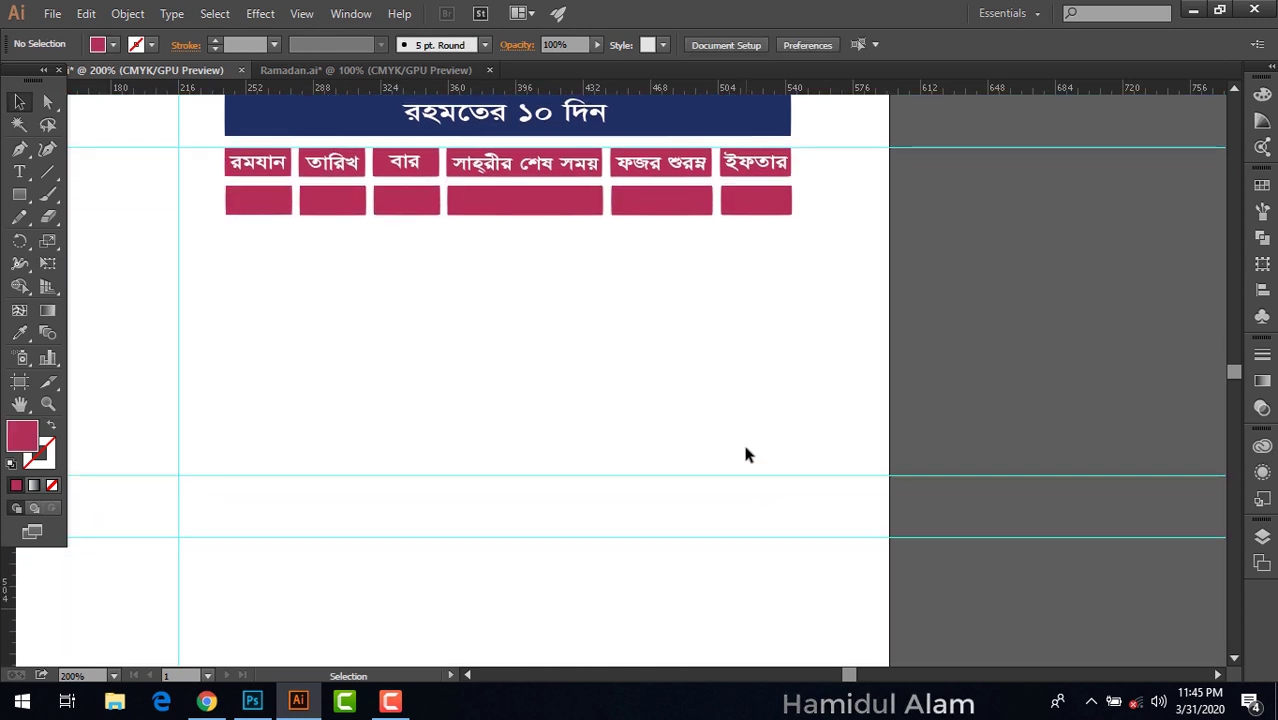
{"action": "scroll", "coordinate": [745, 455], "scroll_direction": "up", "scroll_amount": 1}
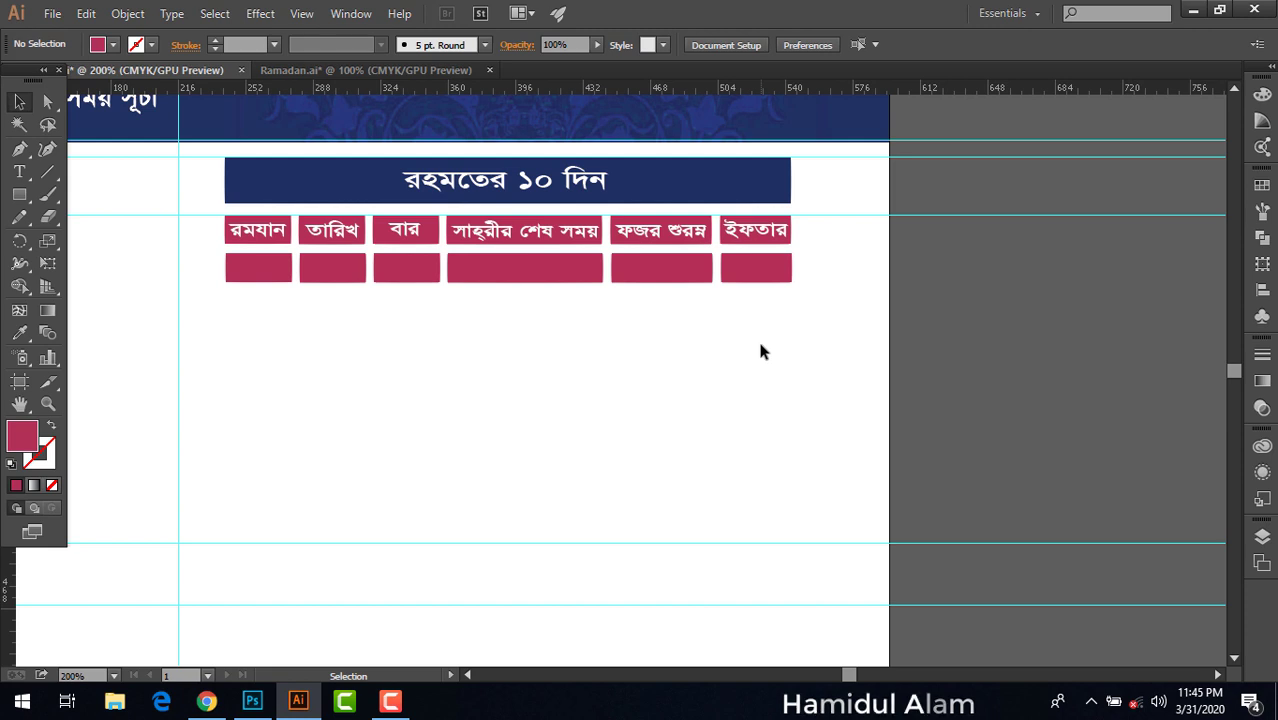
Duplicate the blank row with Ctrl+D until six blank rows fill the grid
{"action": "key", "text": "a"}
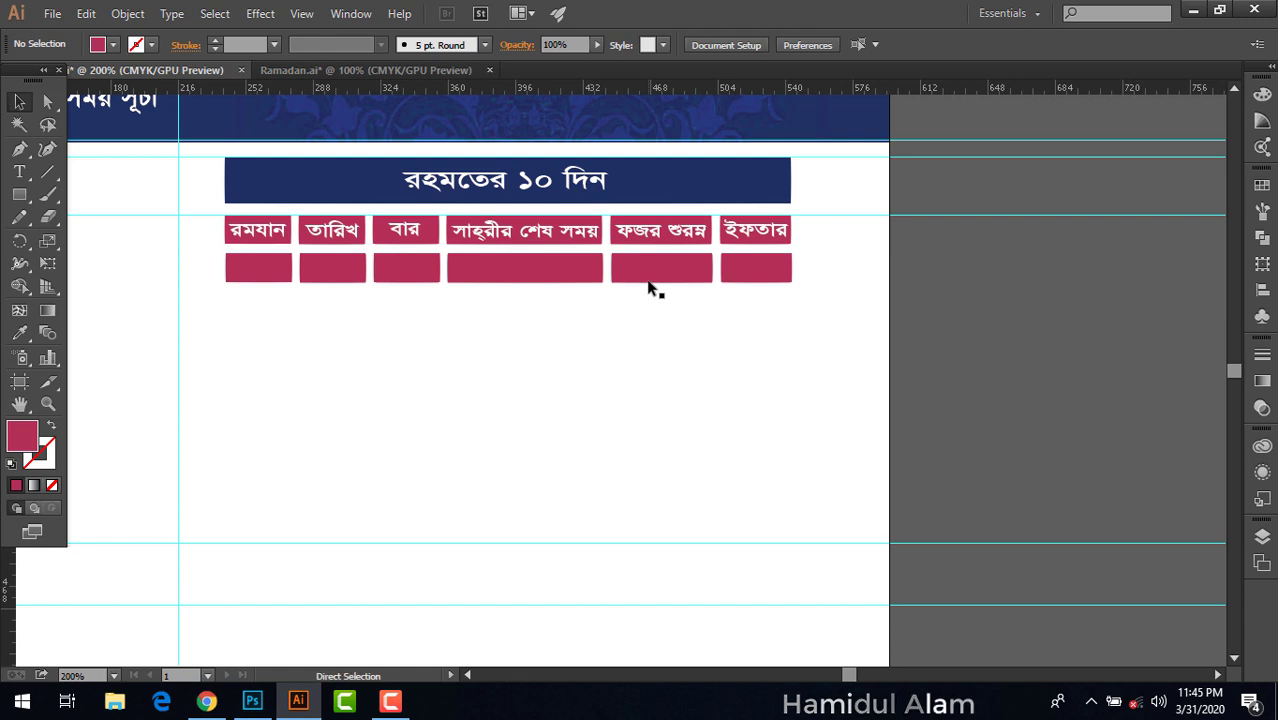
{"action": "left_click_drag", "start_coordinate": [648, 288], "coordinate": [652, 326], "text": "alt"}
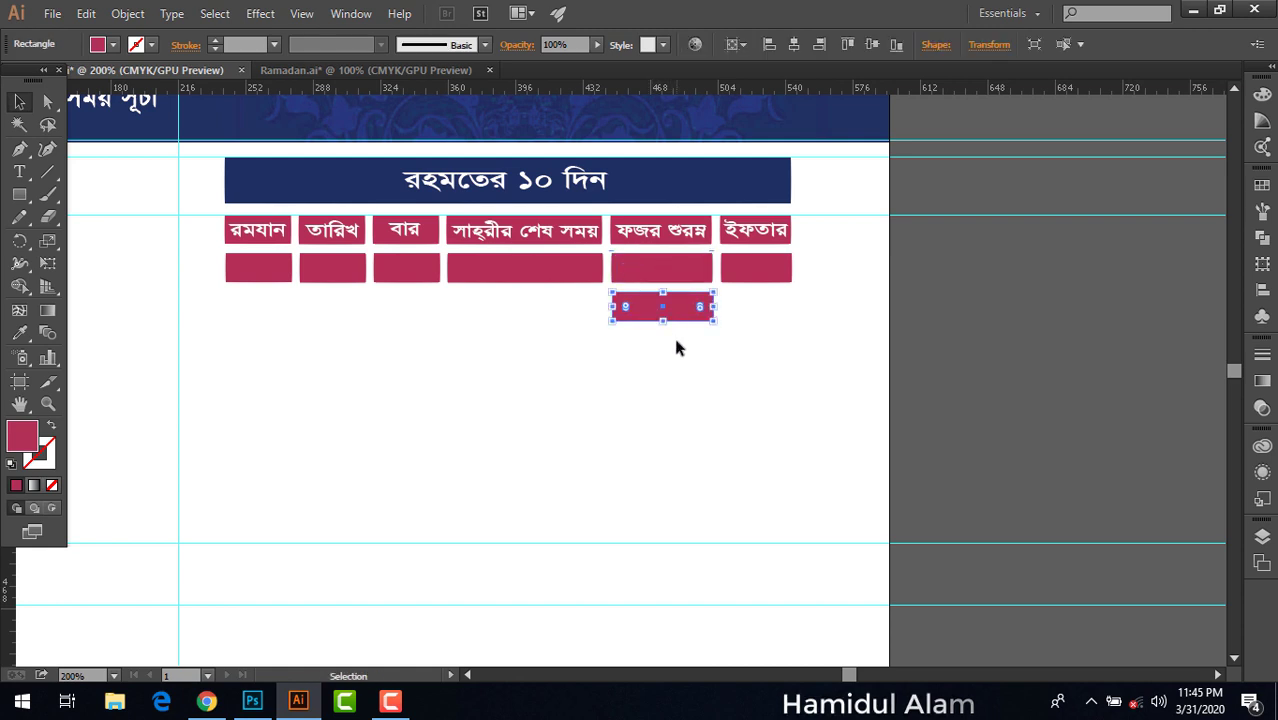
{"action": "key", "text": "ctrl+z"}
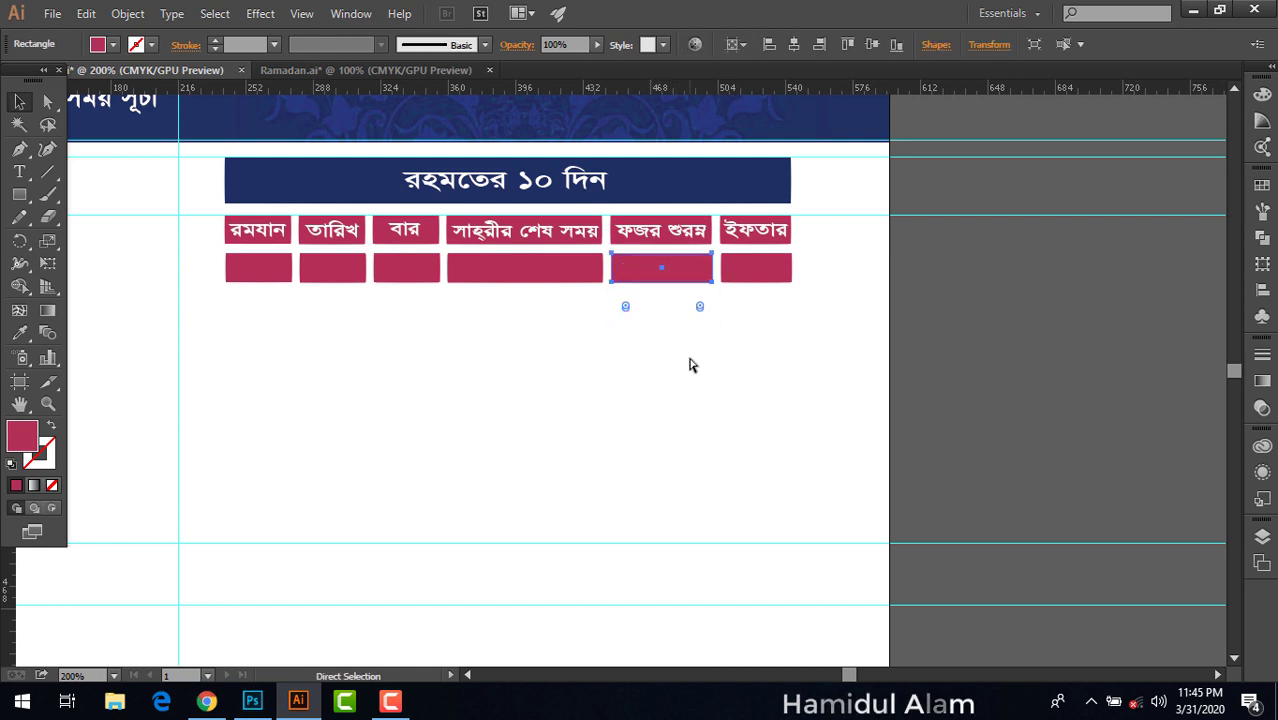
{"action": "key", "text": "v"}
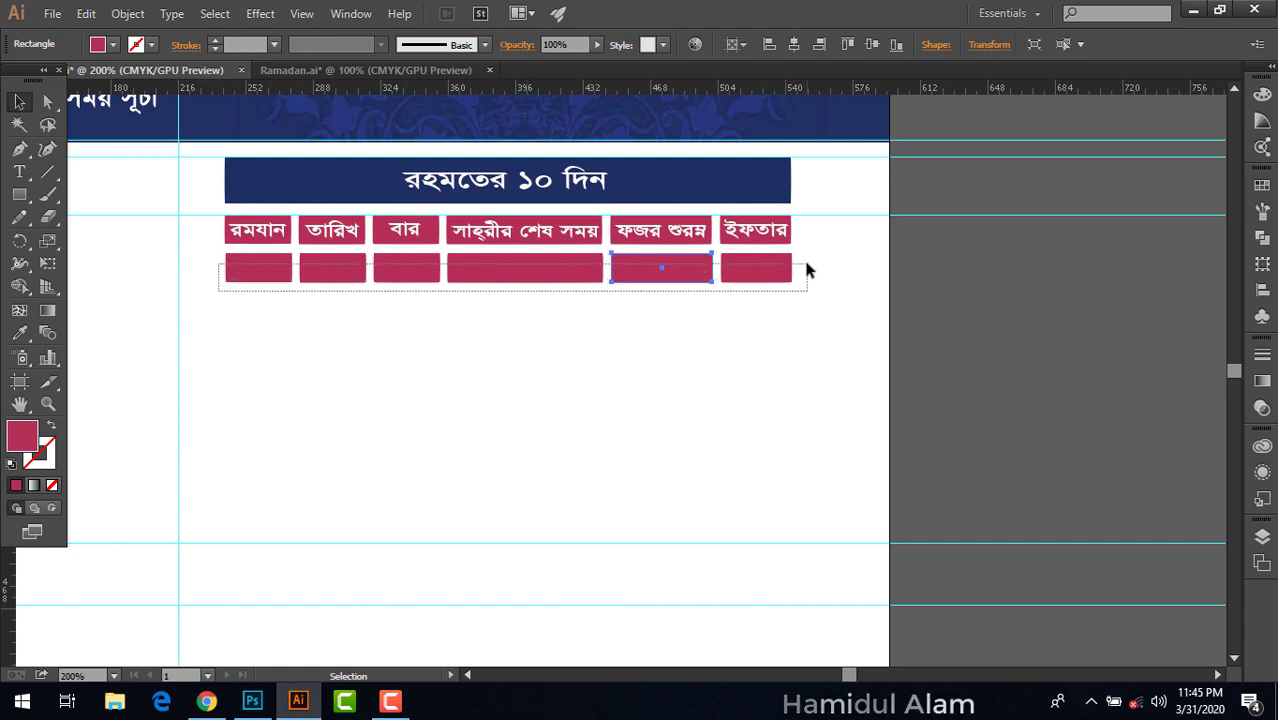
{"action": "left_click", "coordinate": [806, 264]}
{"action": "key", "text": "a"}
{"action": "key", "text": "ctrl+d"}
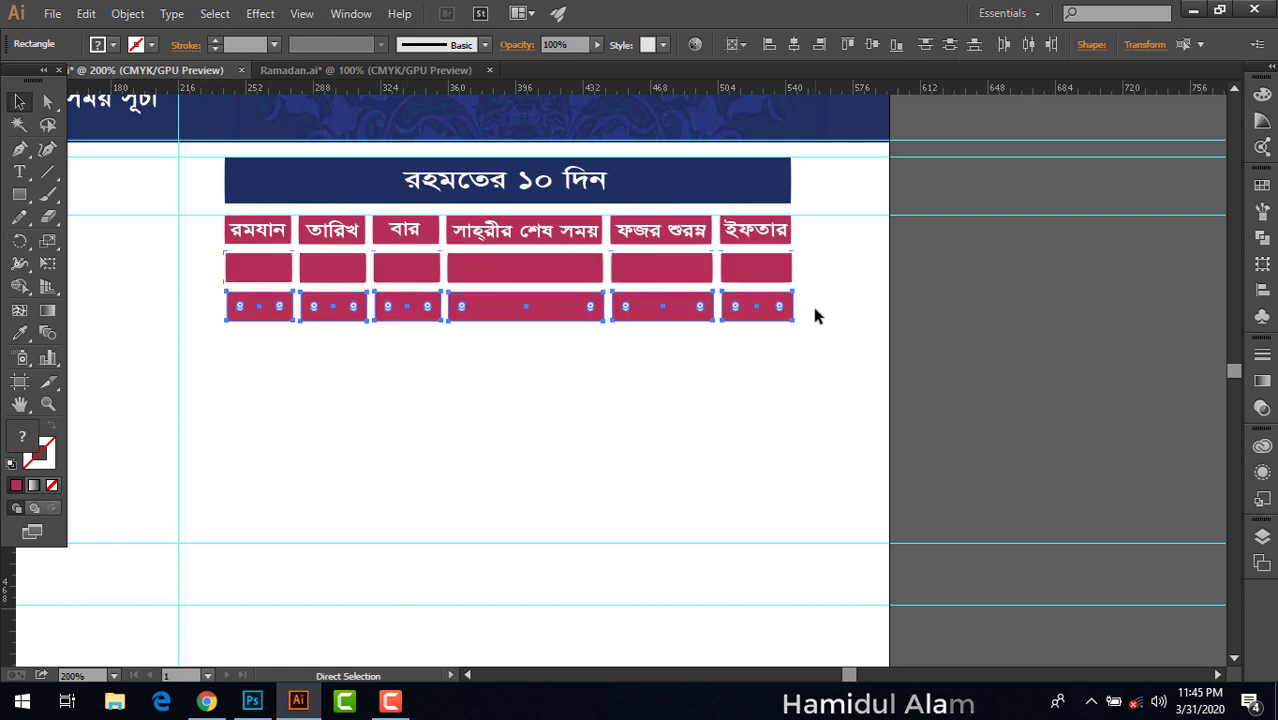
{"action": "key", "text": "ctrl+d"}
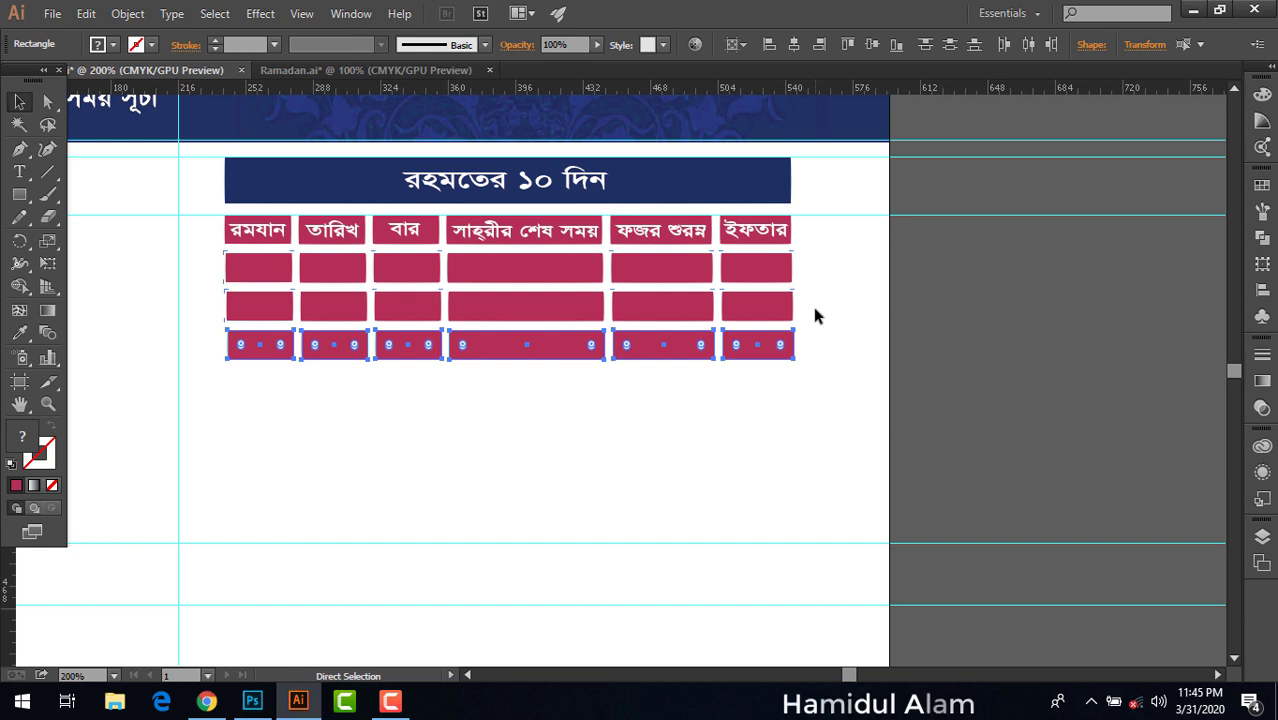
{"action": "key", "text": "ctrl+d"}
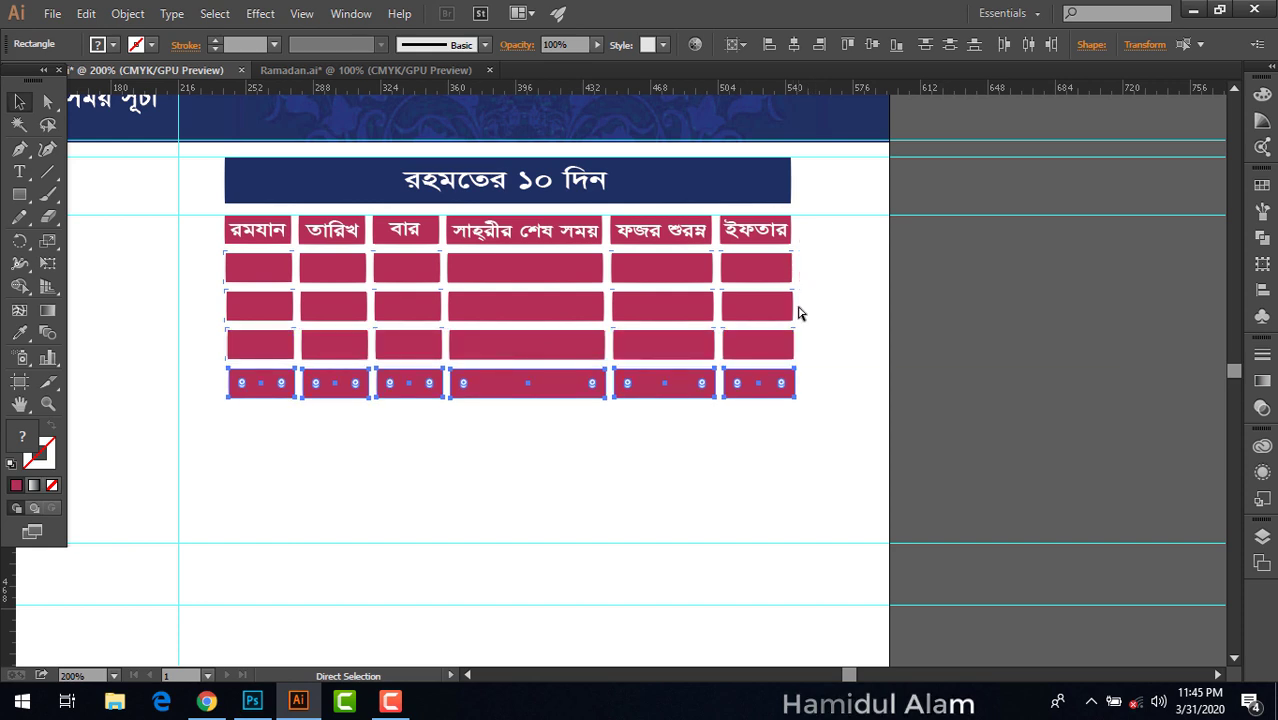
{"action": "key", "text": "ctrl+d"}
{"action": "key", "text": "ctrl+d"}
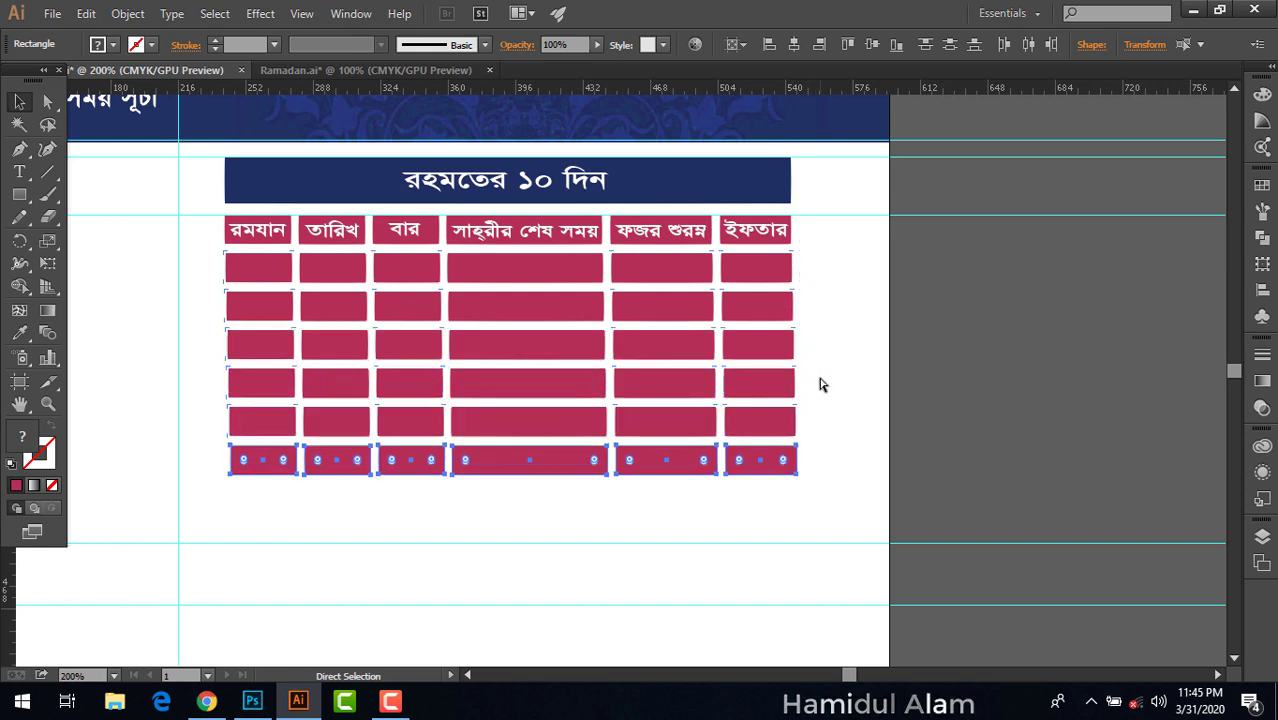
{"action": "key", "text": "ctrl+d"}
{"action": "key", "text": "ctrl+d"}
{"action": "key", "text": "ctrl+d"}
{"action": "key", "text": "ctrl+d"}
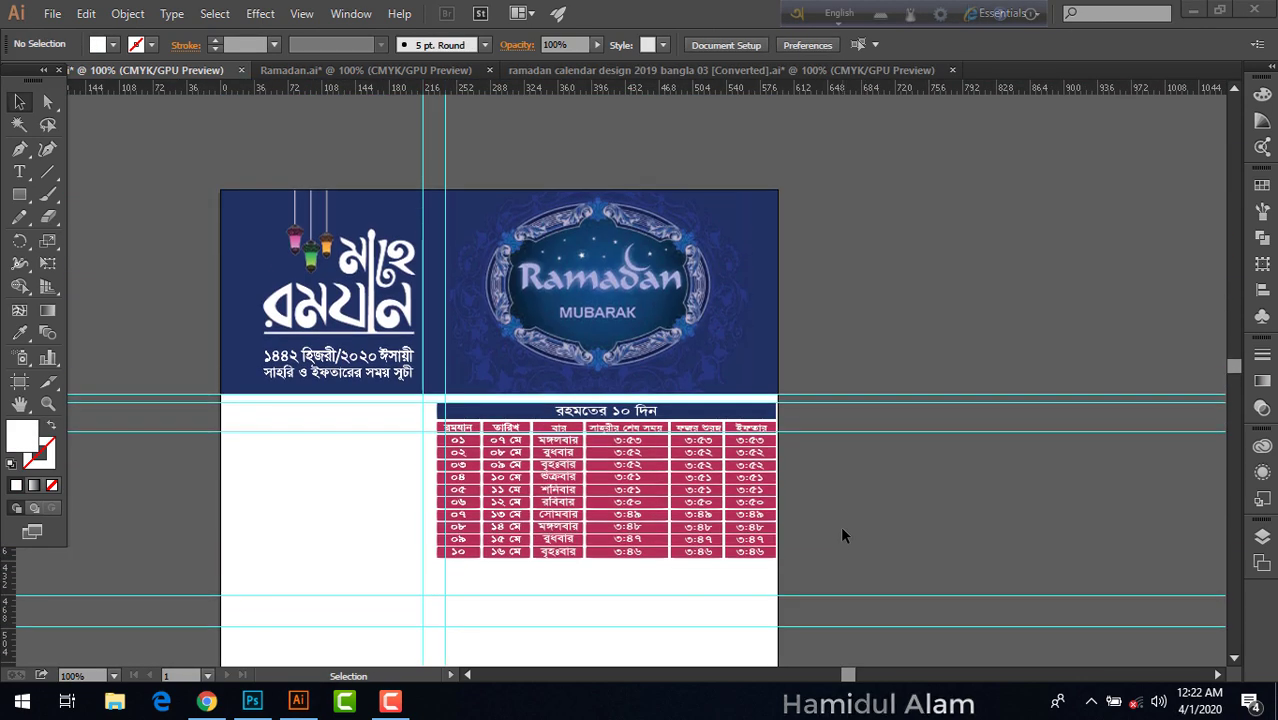
Zoom in and scroll down to review the first timetable's ten filled rows
{"action": "left_click", "coordinate": [983, 471]}
{"action": "key", "text": "ctrl+plus"}
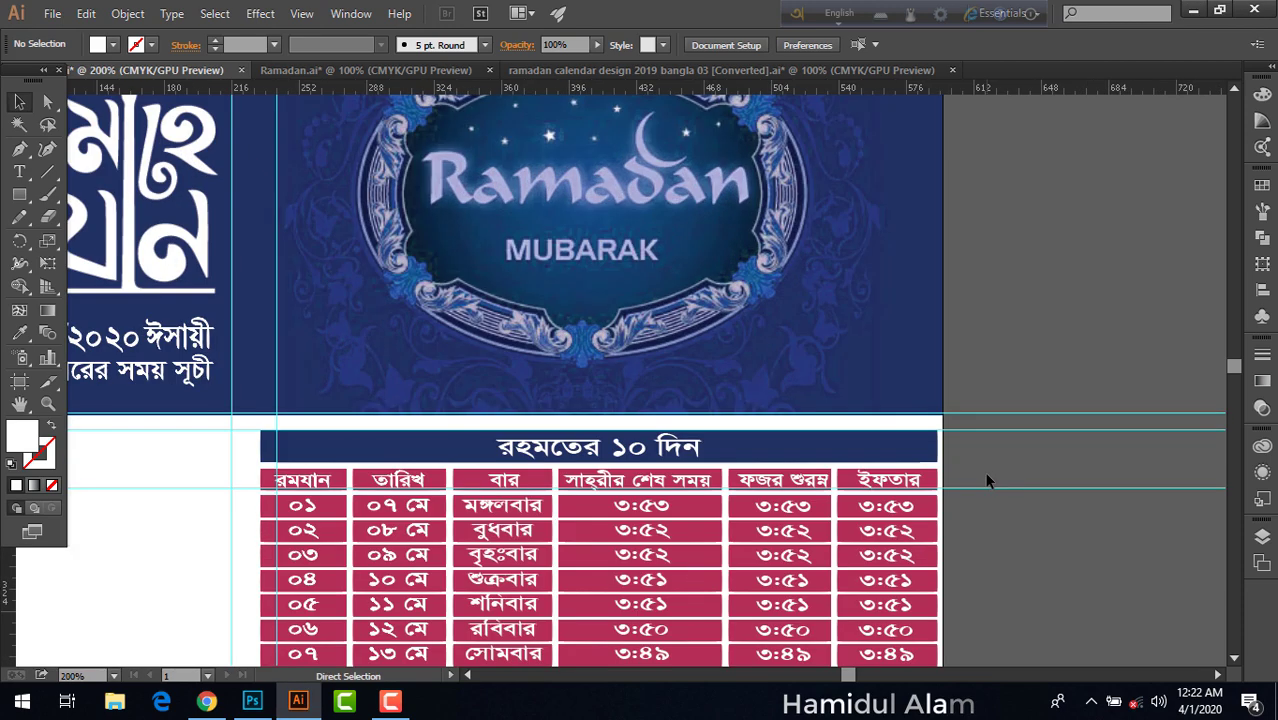
{"action": "scroll", "coordinate": [703, 417], "scroll_direction": "down", "scroll_amount": 2}
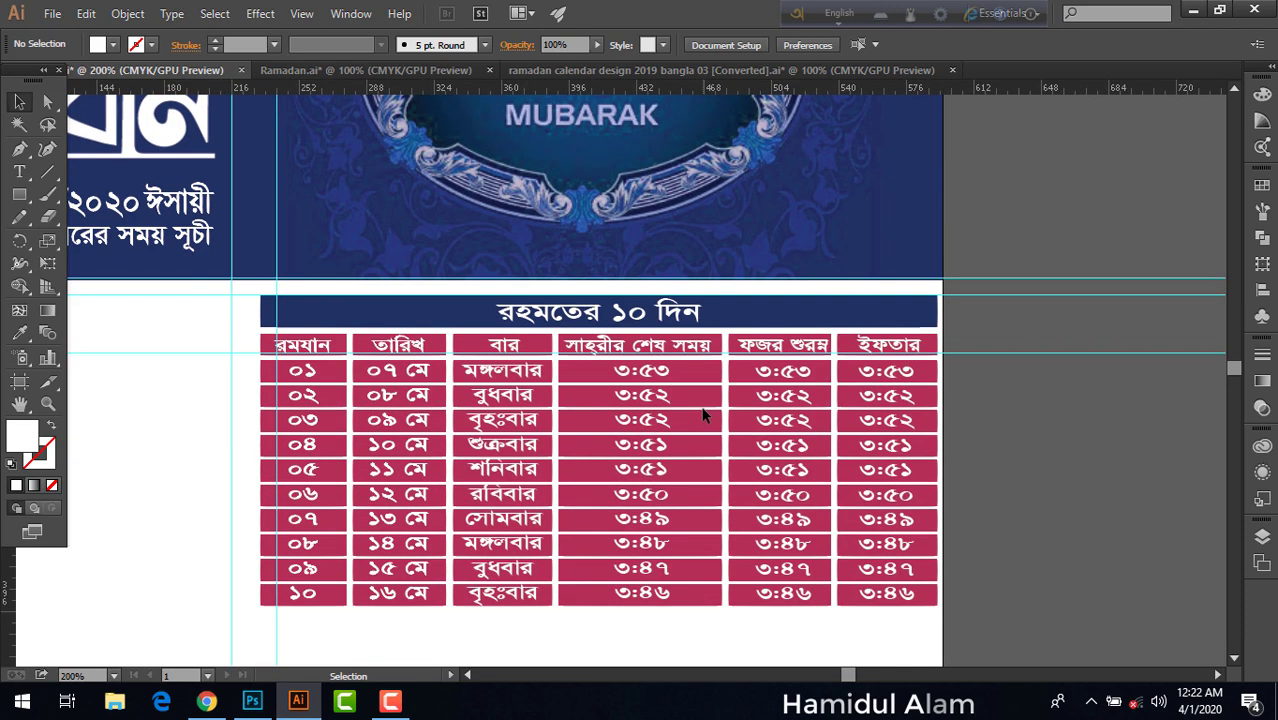
{"action": "scroll", "coordinate": [565, 412], "scroll_direction": "down", "scroll_amount": 2}
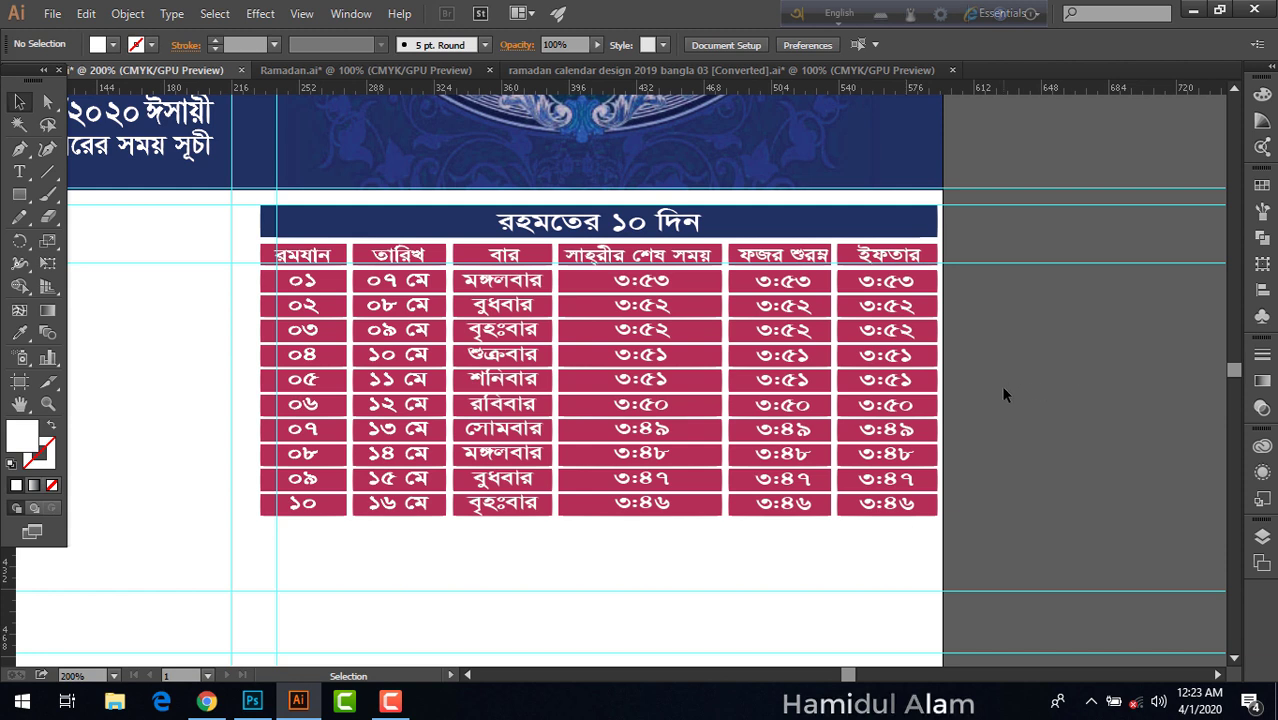
Hide the layout guides with Ctrl+; and return to the Selection tool
{"action": "key", "text": "a"}
{"action": "key", "text": "ctrl+semicolon"}
{"action": "key", "text": "v"}
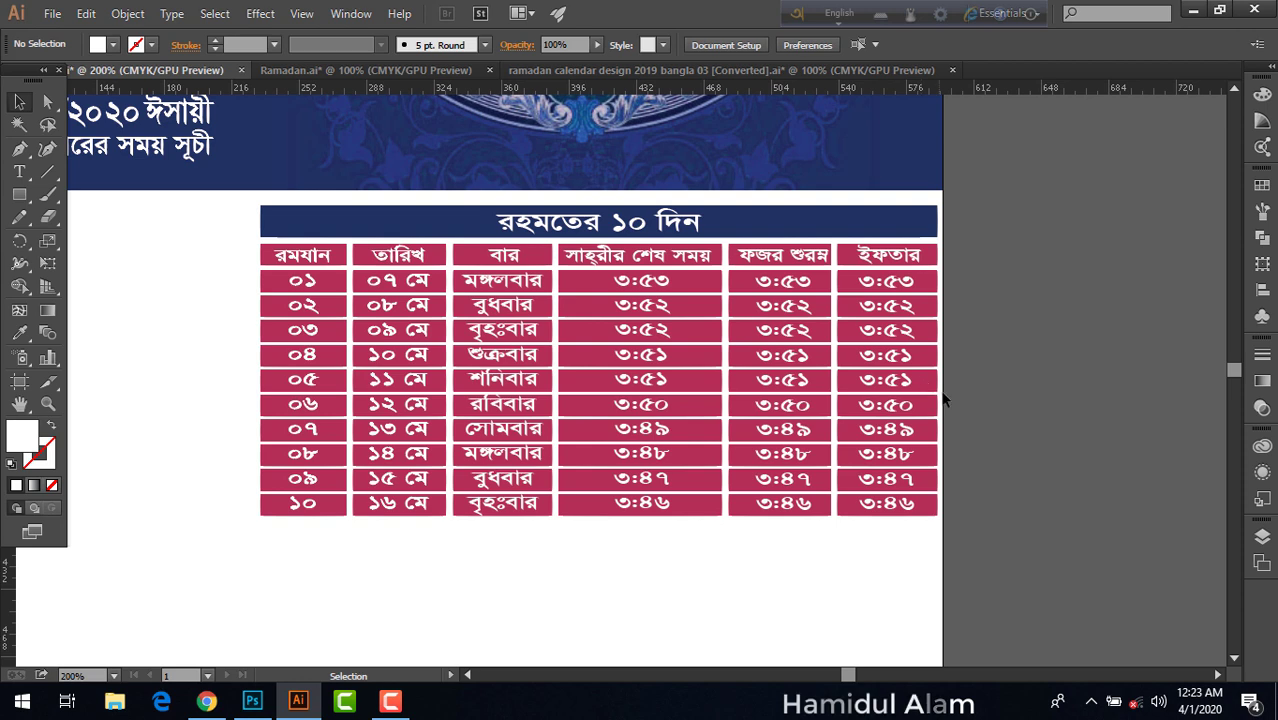
{"action": "scroll", "coordinate": [930, 390], "scroll_direction": "up", "scroll_amount": 5}
{"action": "scroll", "coordinate": [943, 395], "scroll_direction": "down", "scroll_amount": 4}
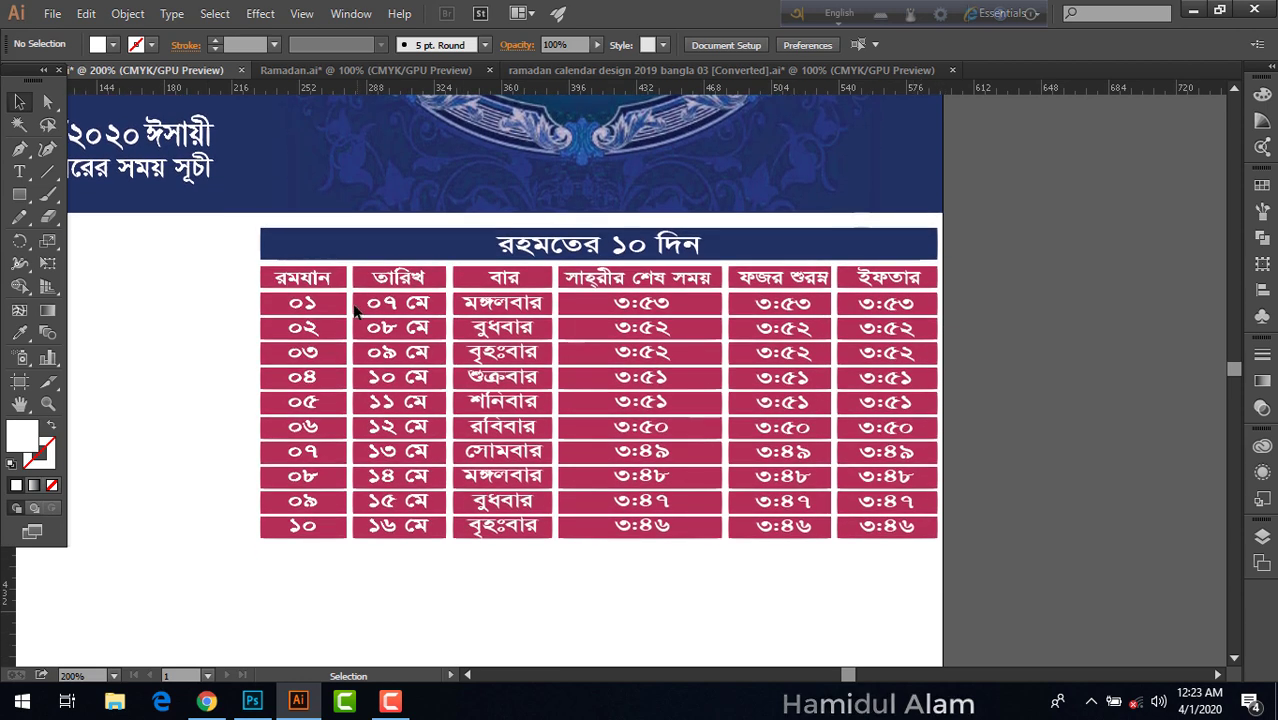
Nudge the timetable, title bar and text with arrow keys to line the bar over the red cells
{"action": "mouse_move", "coordinate": [236, 241]}
{"action": "left_mouse_down"}
{"action": "mouse_move", "coordinate": [936, 591]}
{"action": "mouse_move", "coordinate": [995, 591]}
{"action": "left_mouse_up"}
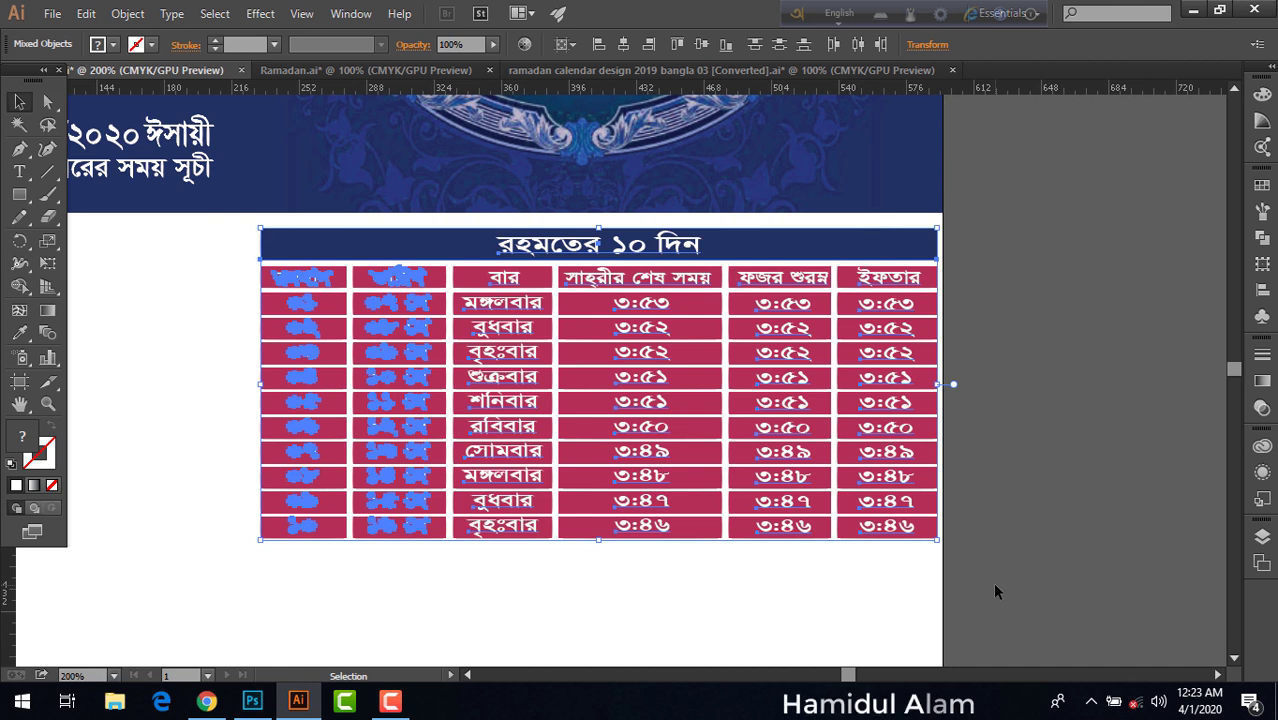
{"action": "key", "text": "Left"}
{"action": "key", "text": "Left"}
{"action": "key", "text": "Left"}
{"action": "key", "text": "Left"}
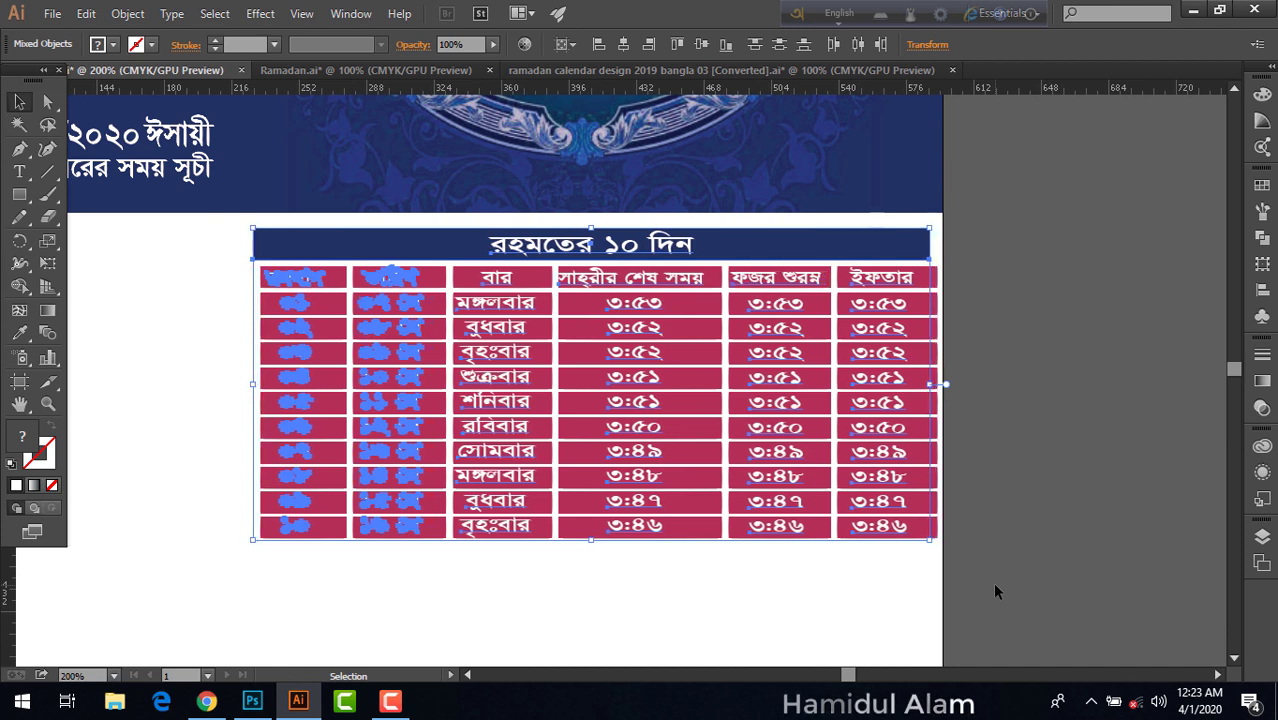
{"action": "key", "text": "Right"}
{"action": "key", "text": "Right"}
{"action": "key", "text": "Right"}
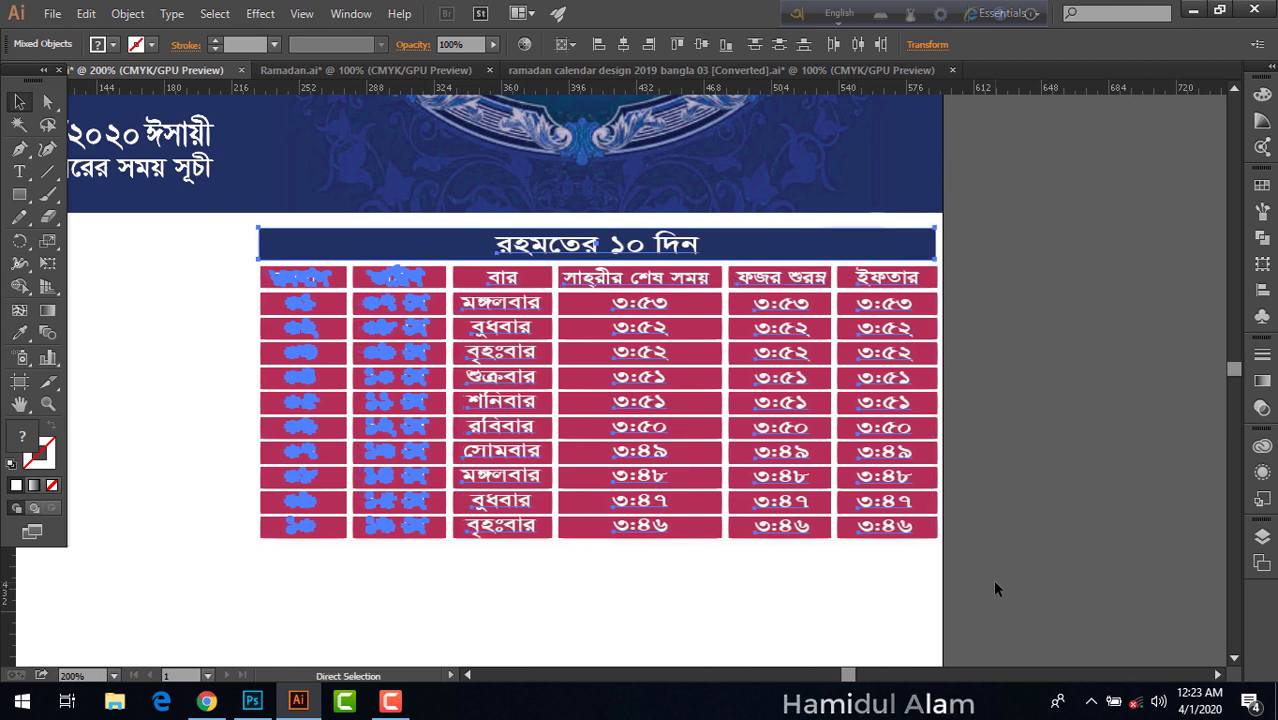
{"action": "key", "text": "v"}
{"action": "left_click", "coordinate": [1003, 476]}
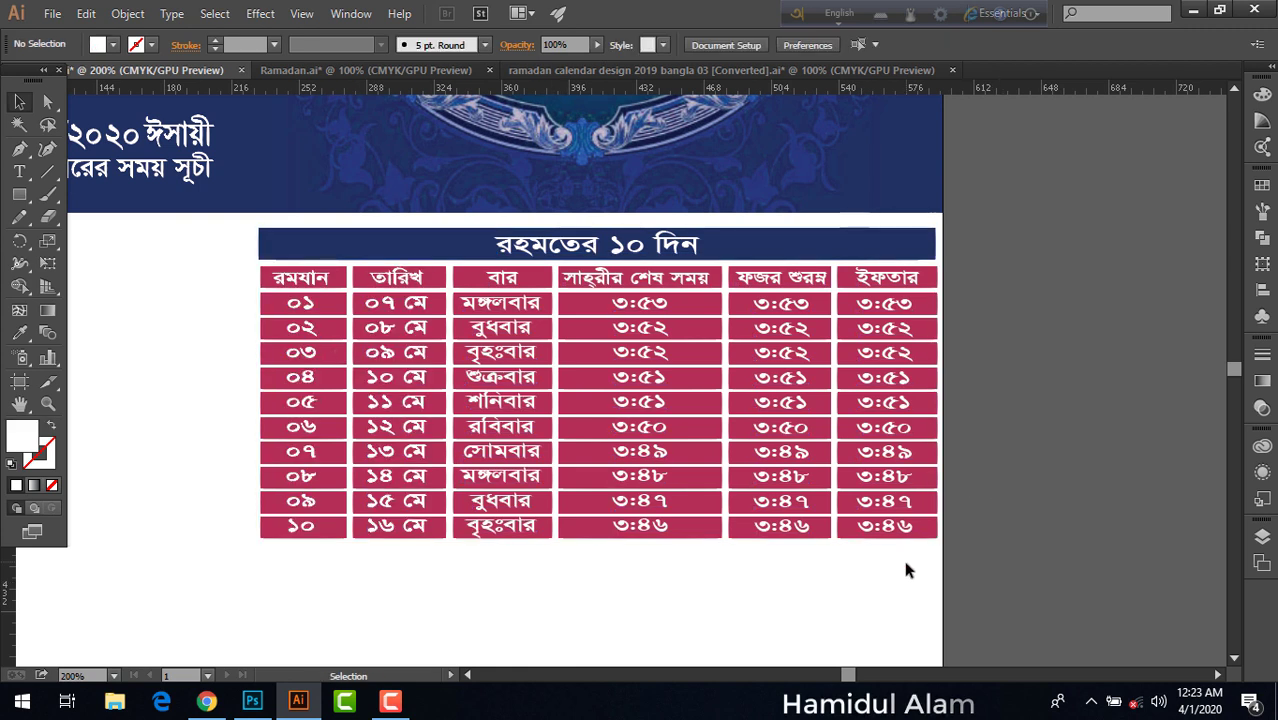
{"action": "left_click_drag", "start_coordinate": [928, 565], "coordinate": [232, 221]}
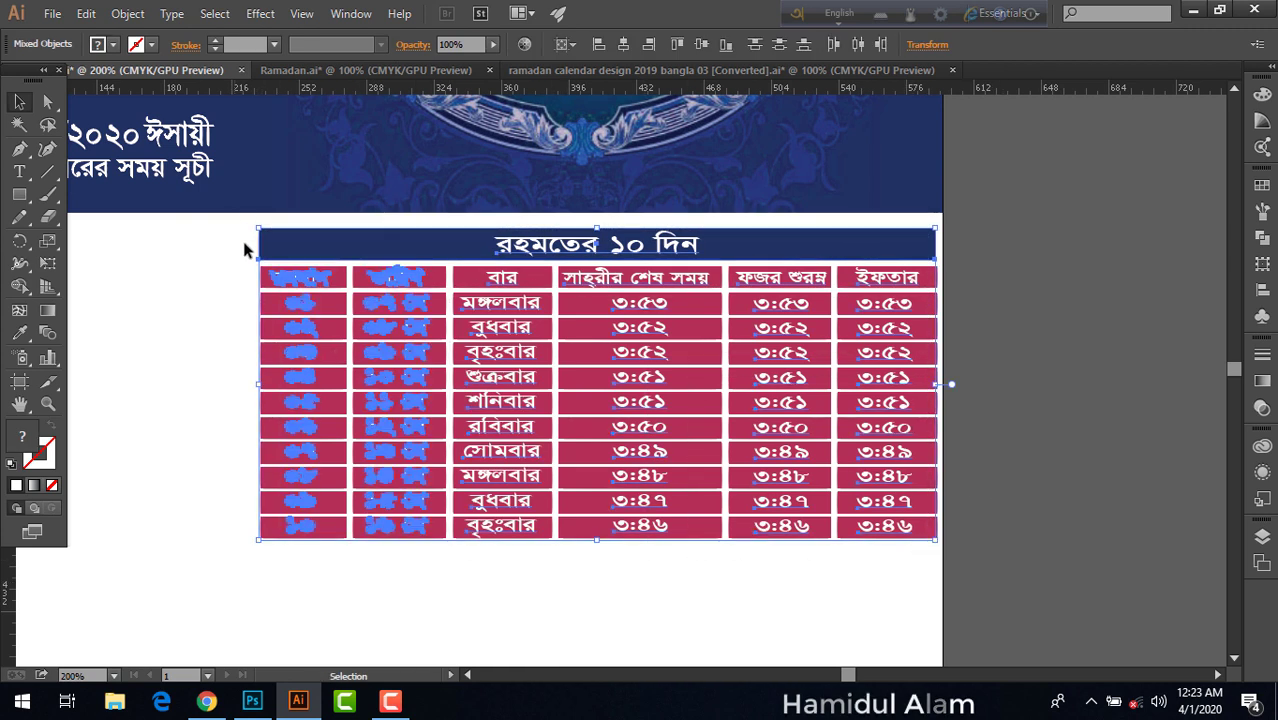
{"action": "key", "text": "Left"}
{"action": "key", "text": "Left"}
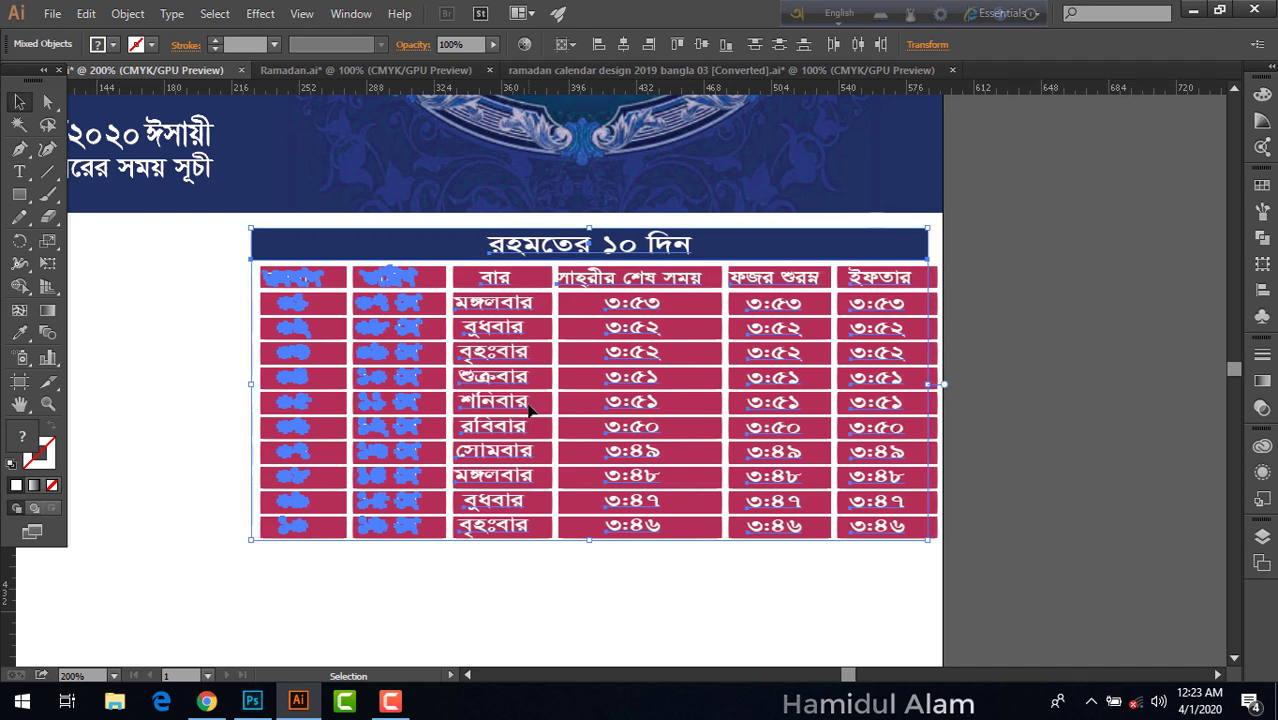
{"action": "key", "text": "Left"}
{"action": "key", "text": "Right"}
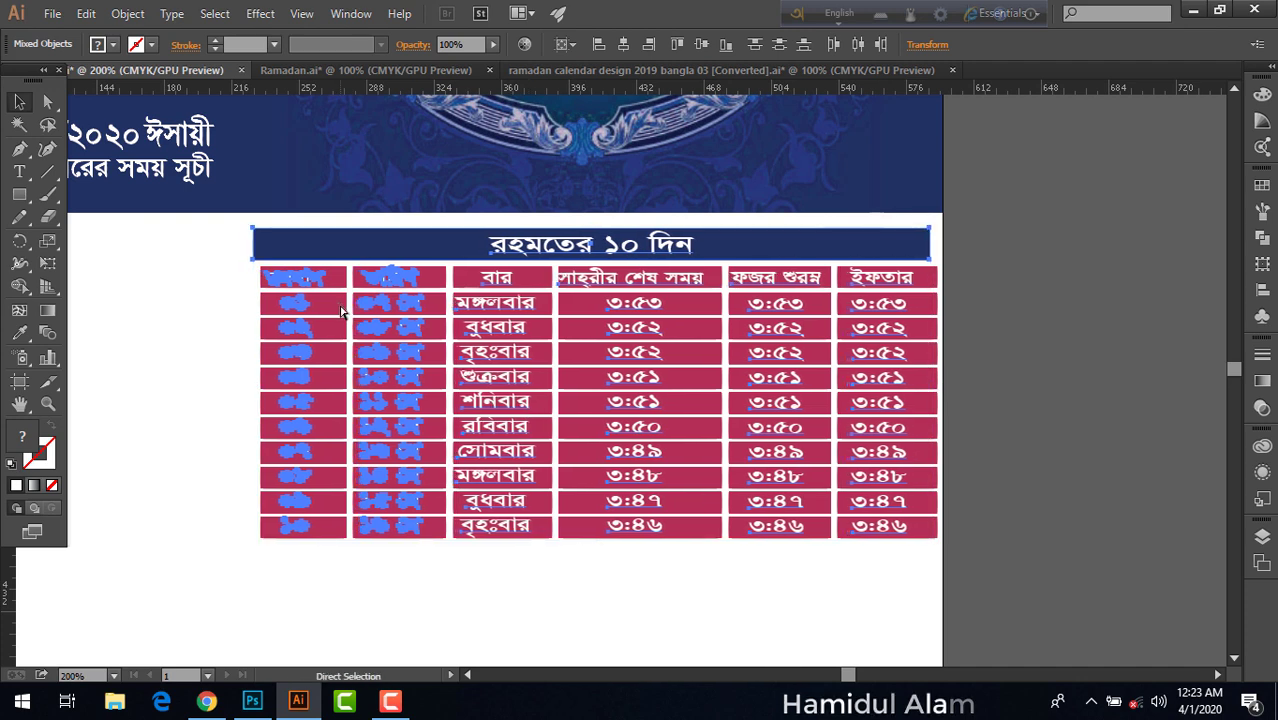
{"action": "key", "text": "Right"}
{"action": "key", "text": "Right"}
{"action": "key", "text": "Right"}
{"action": "key", "text": "Right"}
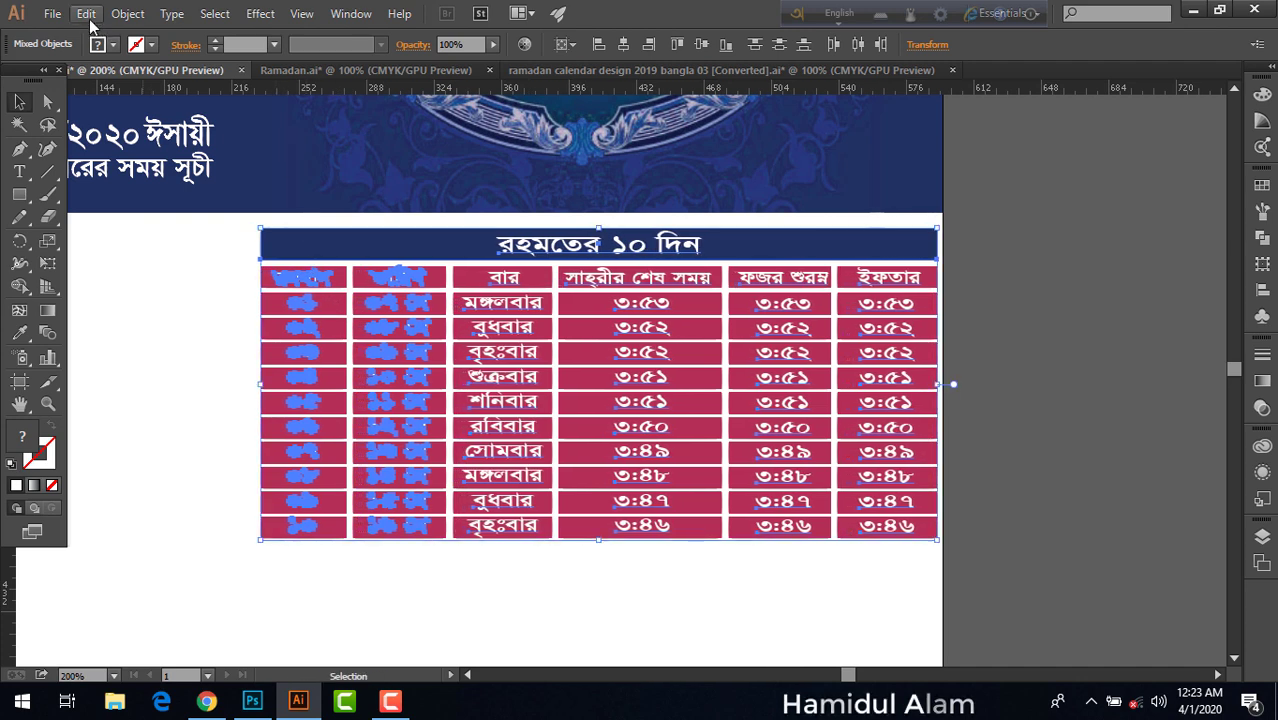
Unlock all objects, reselect the entire timetable and shift it slightly left
{"action": "left_click", "coordinate": [127, 13]}
{"action": "left_click", "coordinate": [188, 147]}
{"action": "key", "text": "ctrl+h"}
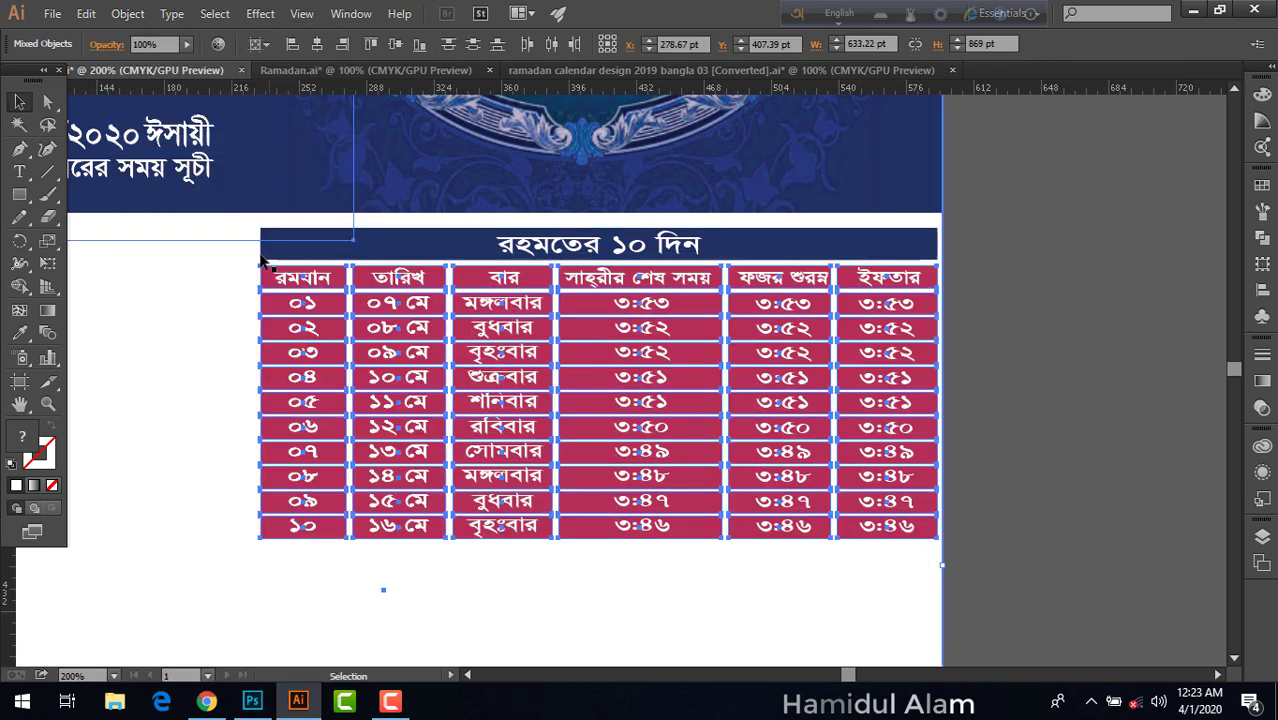
{"action": "left_click", "coordinate": [1033, 513]}
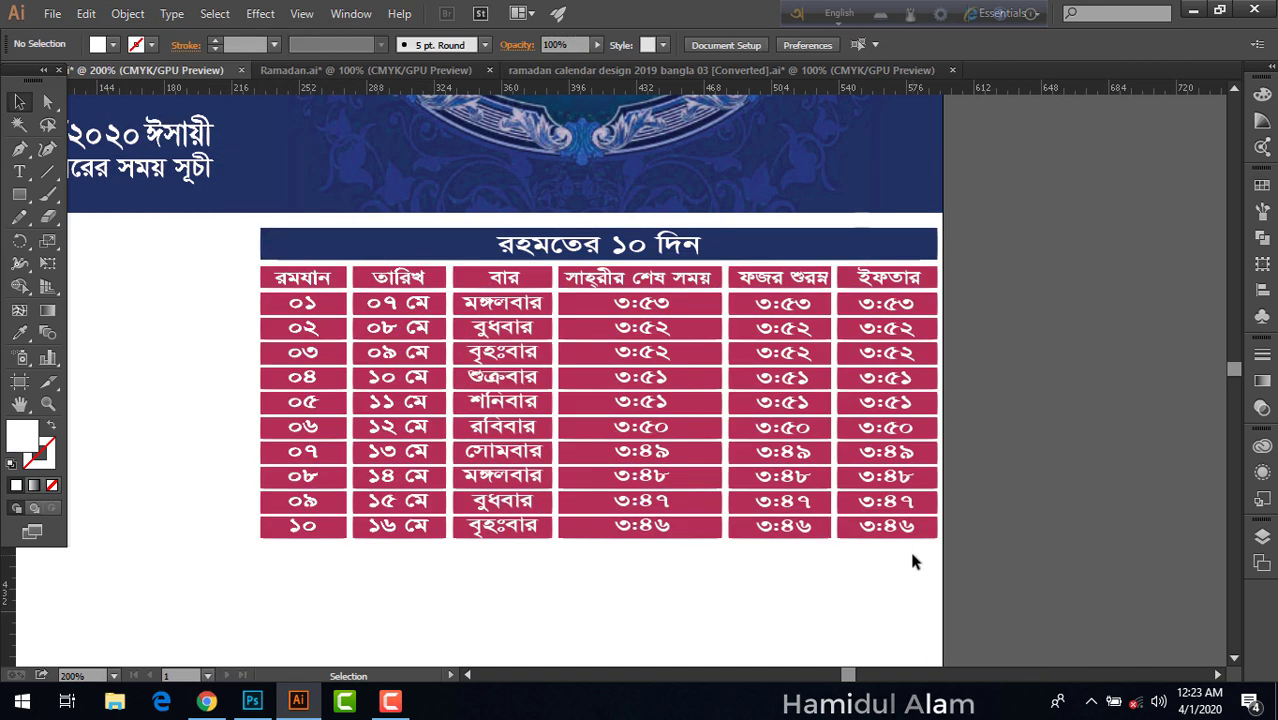
{"action": "mouse_move", "coordinate": [911, 551]}
{"action": "left_mouse_down"}
{"action": "mouse_move", "coordinate": [427, 243]}
{"action": "mouse_move", "coordinate": [284, 239]}
{"action": "left_mouse_up"}
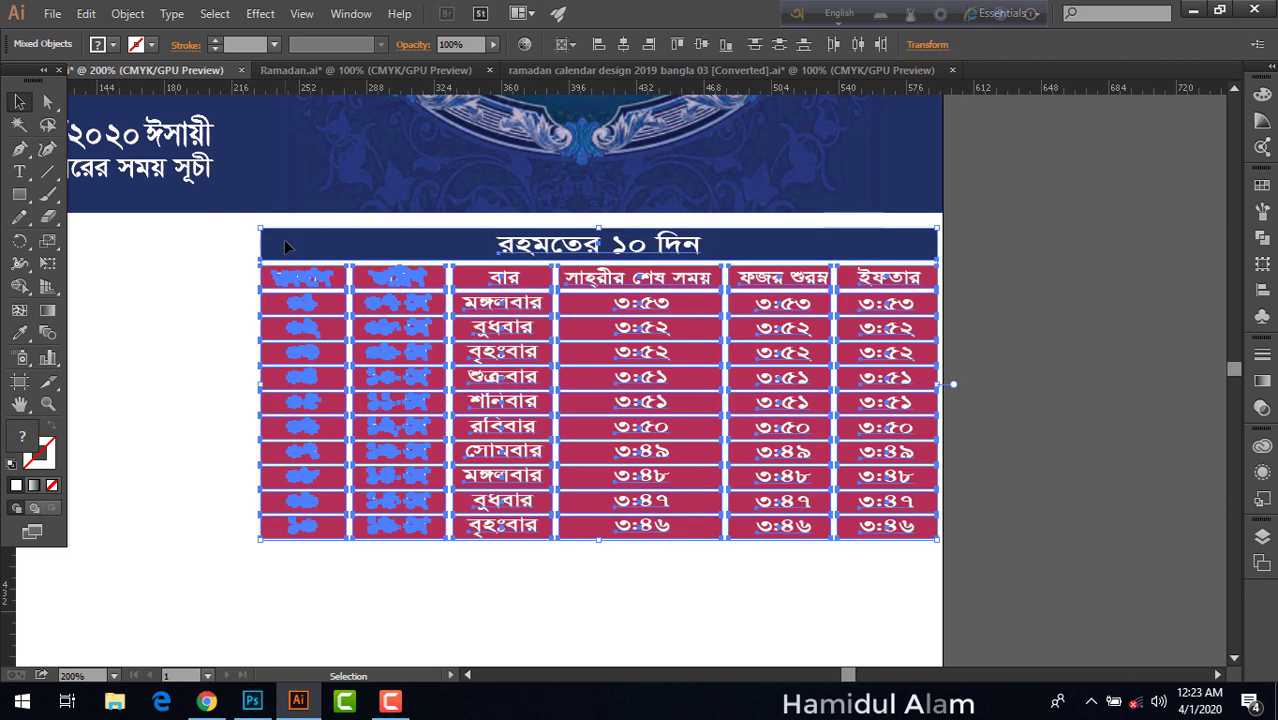
{"action": "key", "text": "Left"}
{"action": "key", "text": "Left"}
{"action": "key", "text": "Left"}
{"action": "key", "text": "Left"}
{"action": "key", "text": "Left"}
{"action": "key", "text": "Right"}
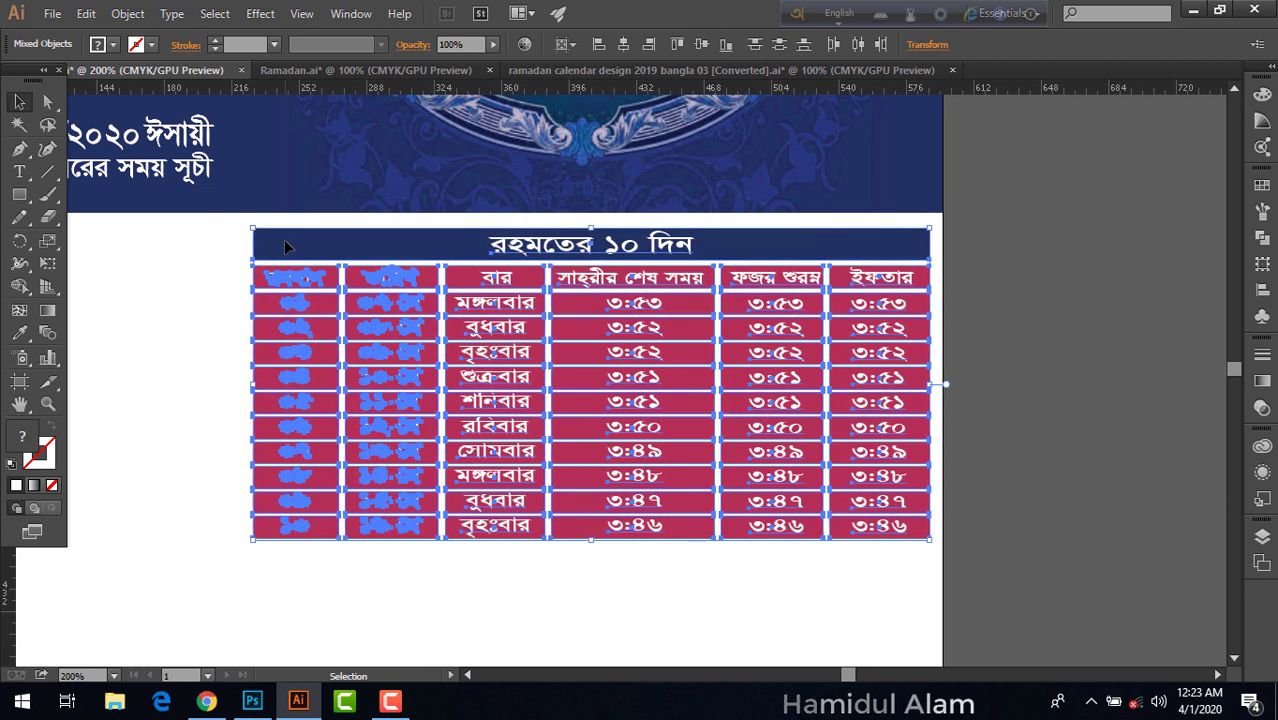
{"action": "key", "text": "Left"}
{"action": "key", "text": "Left"}
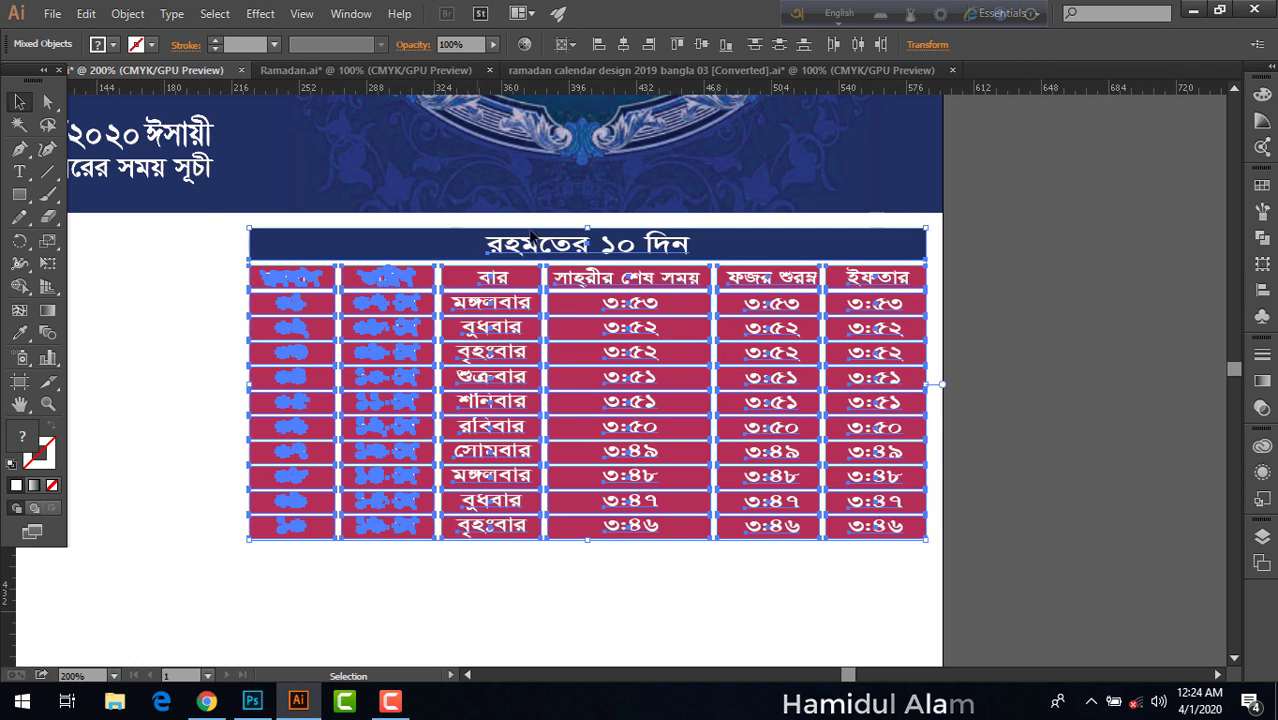
{"action": "key", "text": "Right"}
{"action": "left_click", "coordinate": [1004, 334]}
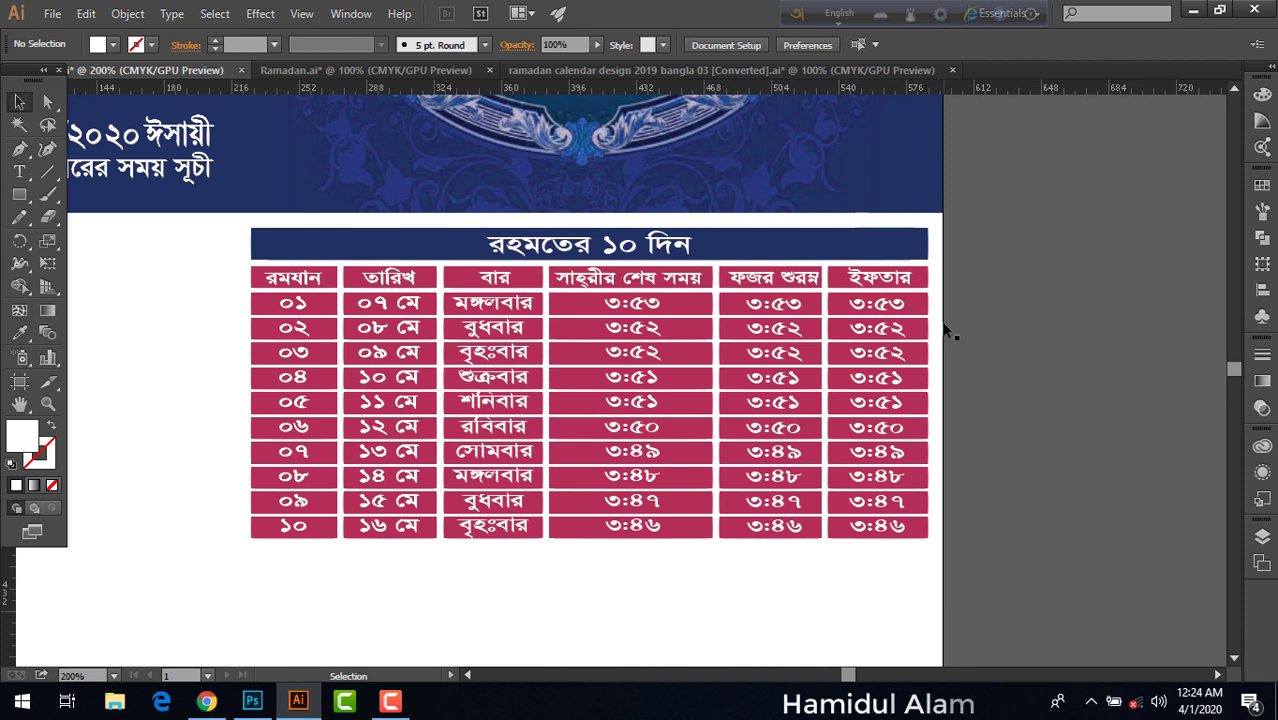
Select the Ramadan.png header image at the top of the poster
{"action": "scroll", "coordinate": [948, 332], "scroll_direction": "down", "scroll_amount": 3}
{"action": "scroll", "coordinate": [948, 332], "scroll_direction": "up", "scroll_amount": 2}
{"action": "scroll", "coordinate": [948, 332], "scroll_direction": "up", "scroll_amount": 1}
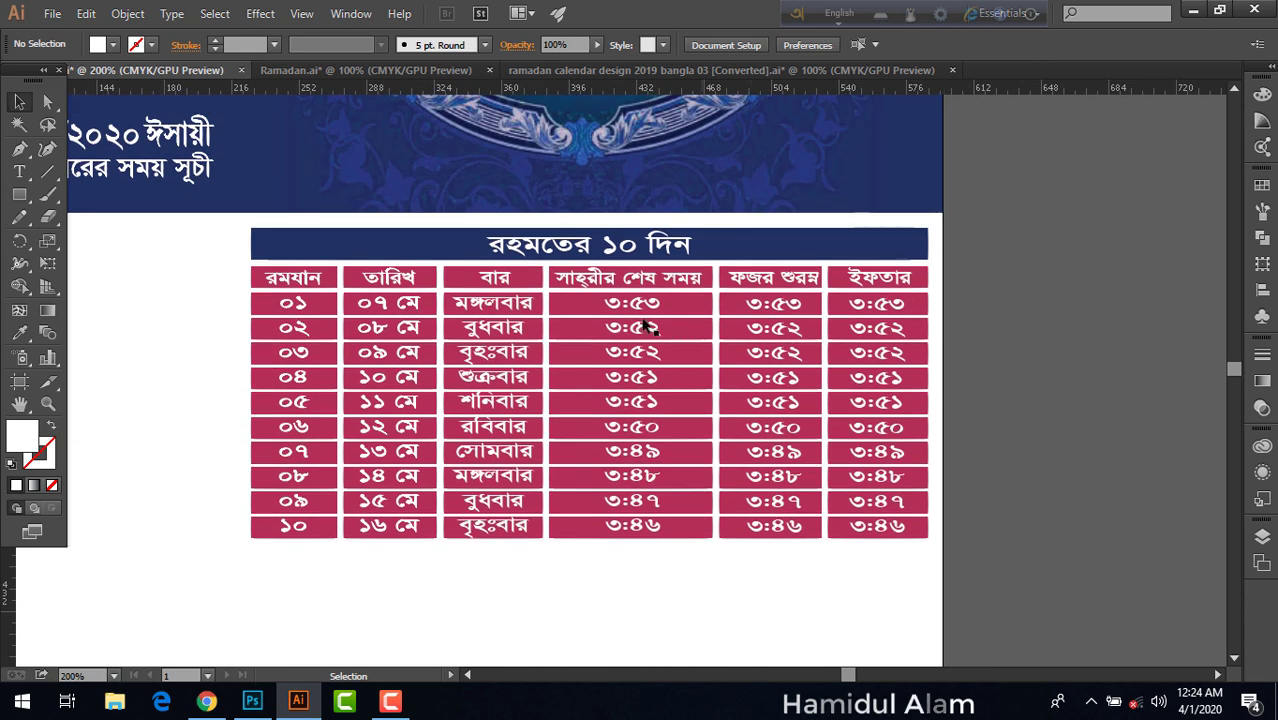
{"action": "left_click_drag", "start_coordinate": [229, 243], "coordinate": [517, 425]}
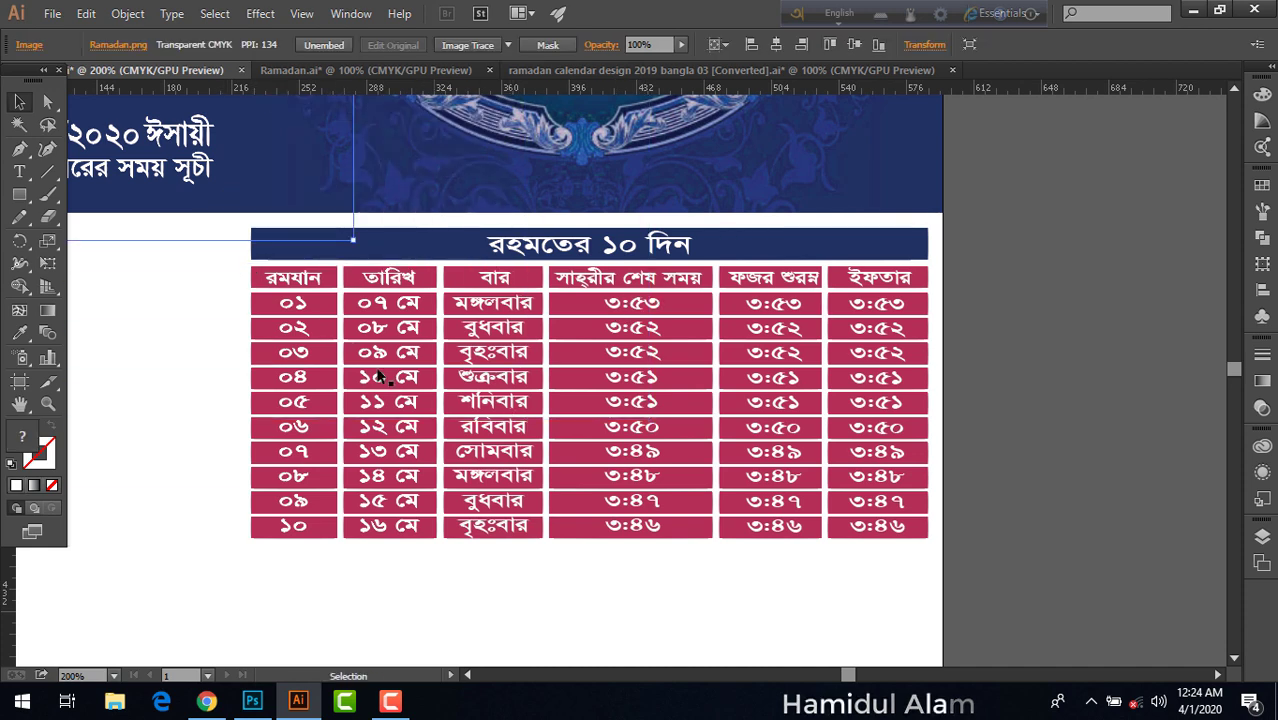
Lock the Ramadan.png header image with Object > Lock > Selection
{"action": "left_click_drag", "start_coordinate": [517, 425], "coordinate": [320, 340]}
{"action": "scroll", "coordinate": [318, 330], "scroll_direction": "up", "scroll_amount": 3}
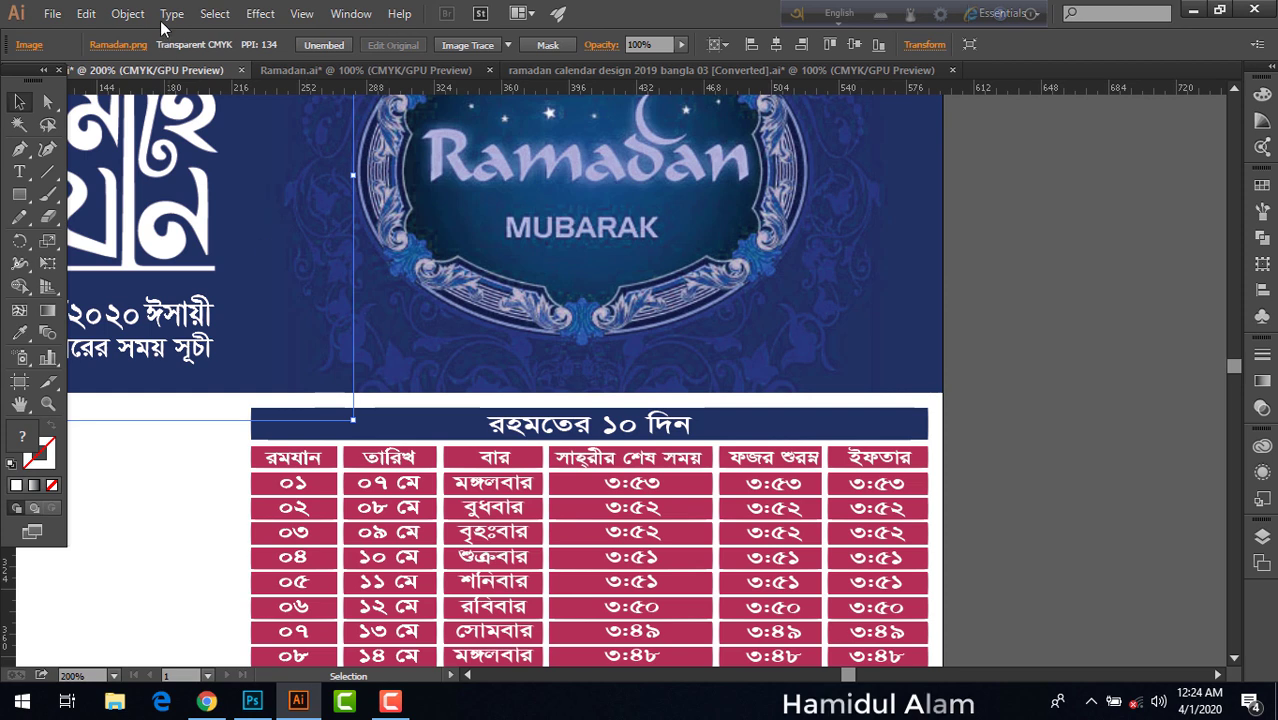
{"action": "left_click", "coordinate": [214, 14]}
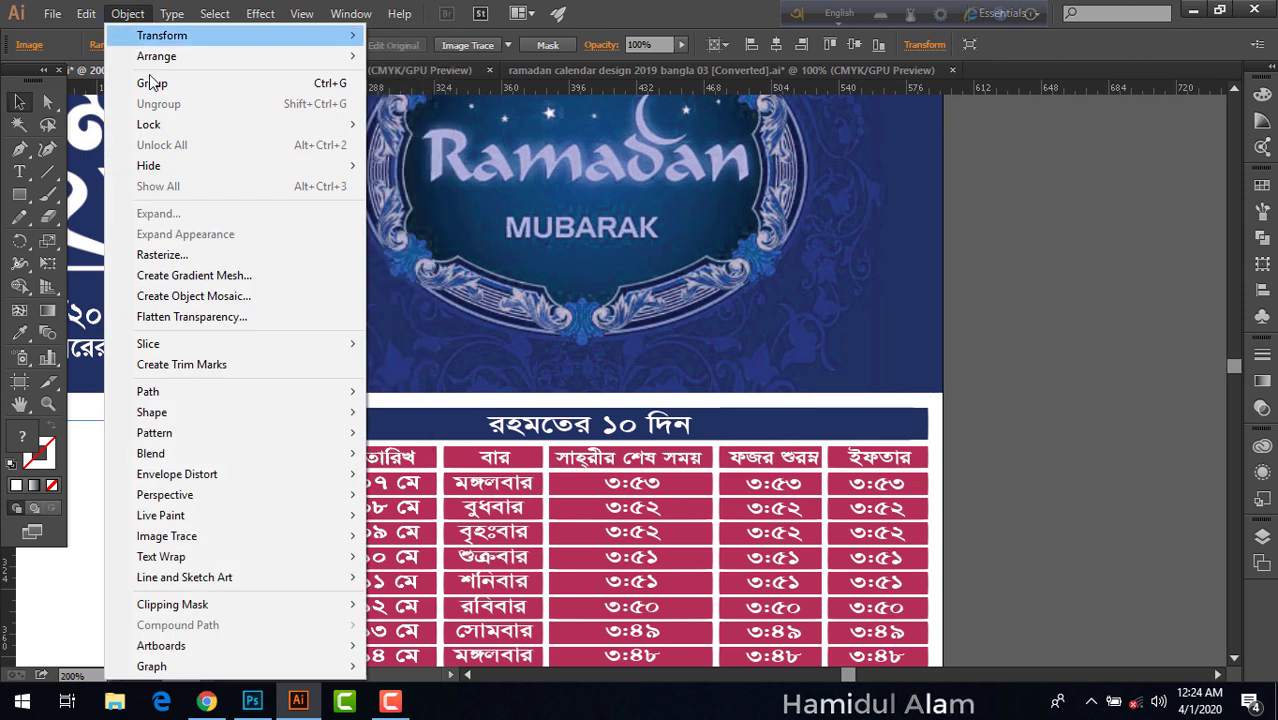
{"action": "left_click", "coordinate": [410, 118]}
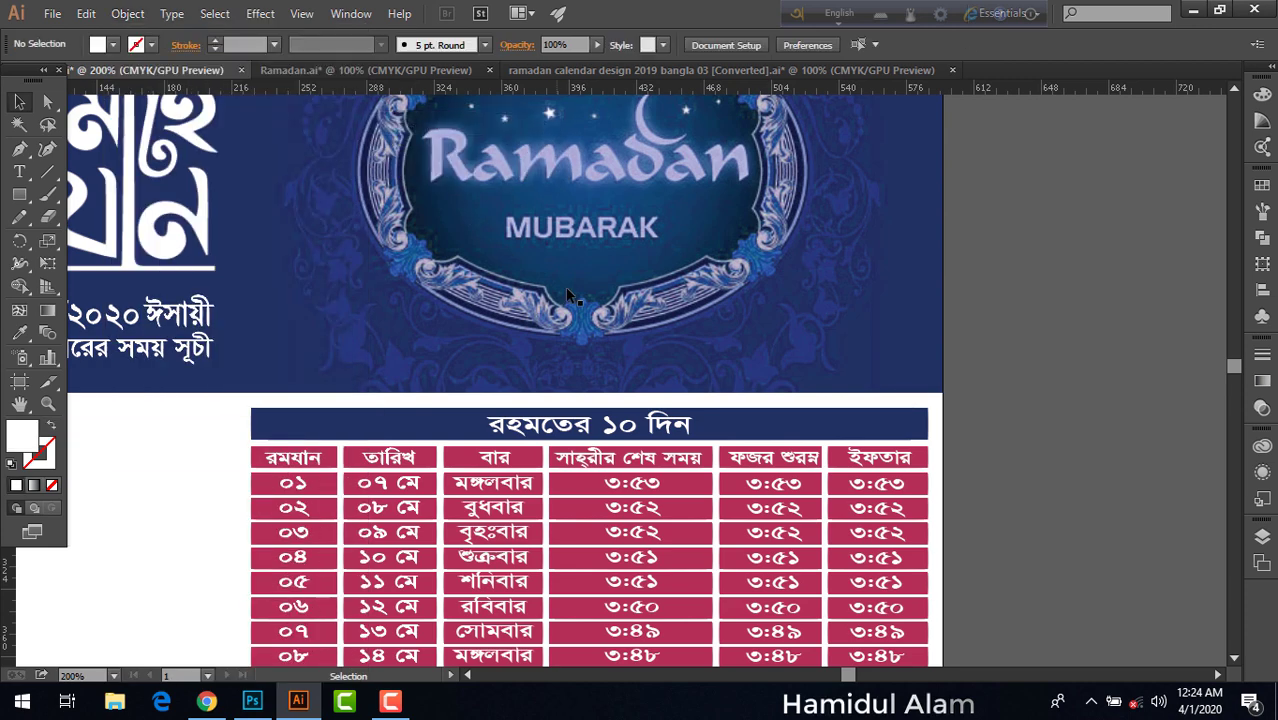
Select the page background group and lock it with Object > Lock > Selection
{"action": "scroll", "coordinate": [646, 266], "scroll_direction": "down", "scroll_amount": 4}
{"action": "left_click_drag", "start_coordinate": [222, 224], "coordinate": [948, 541]}
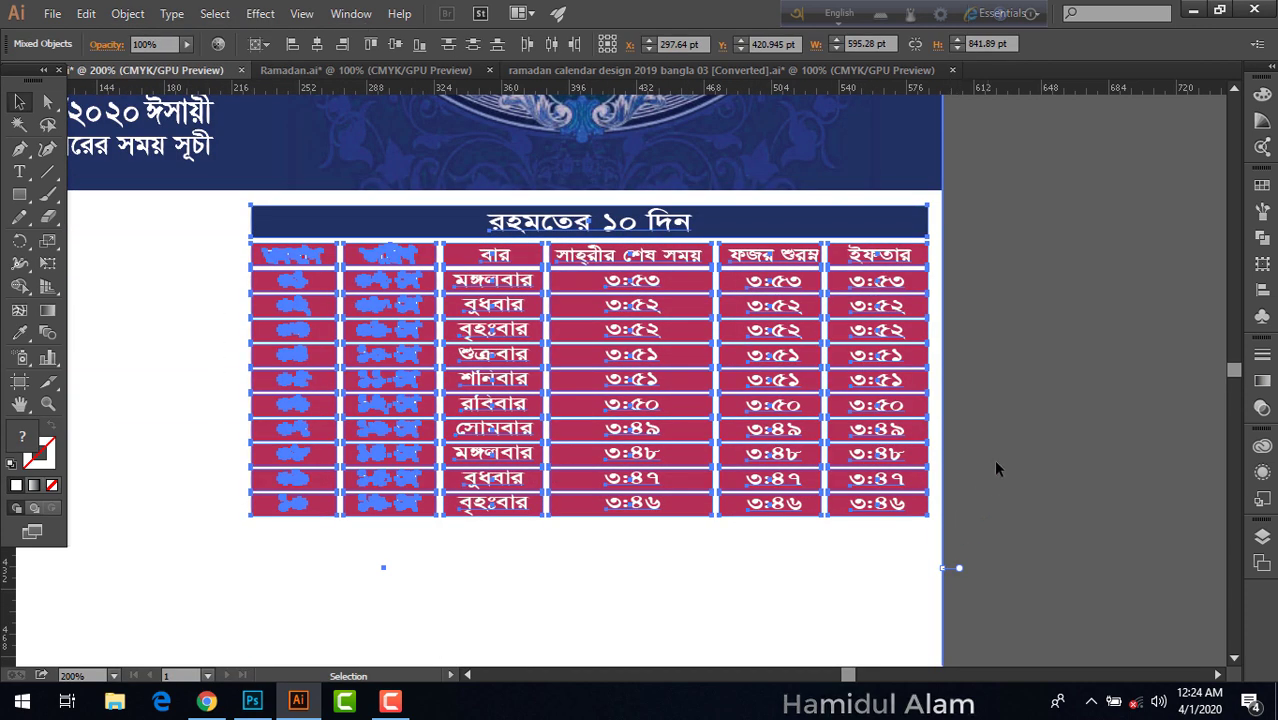
{"action": "left_click", "coordinate": [1010, 435]}
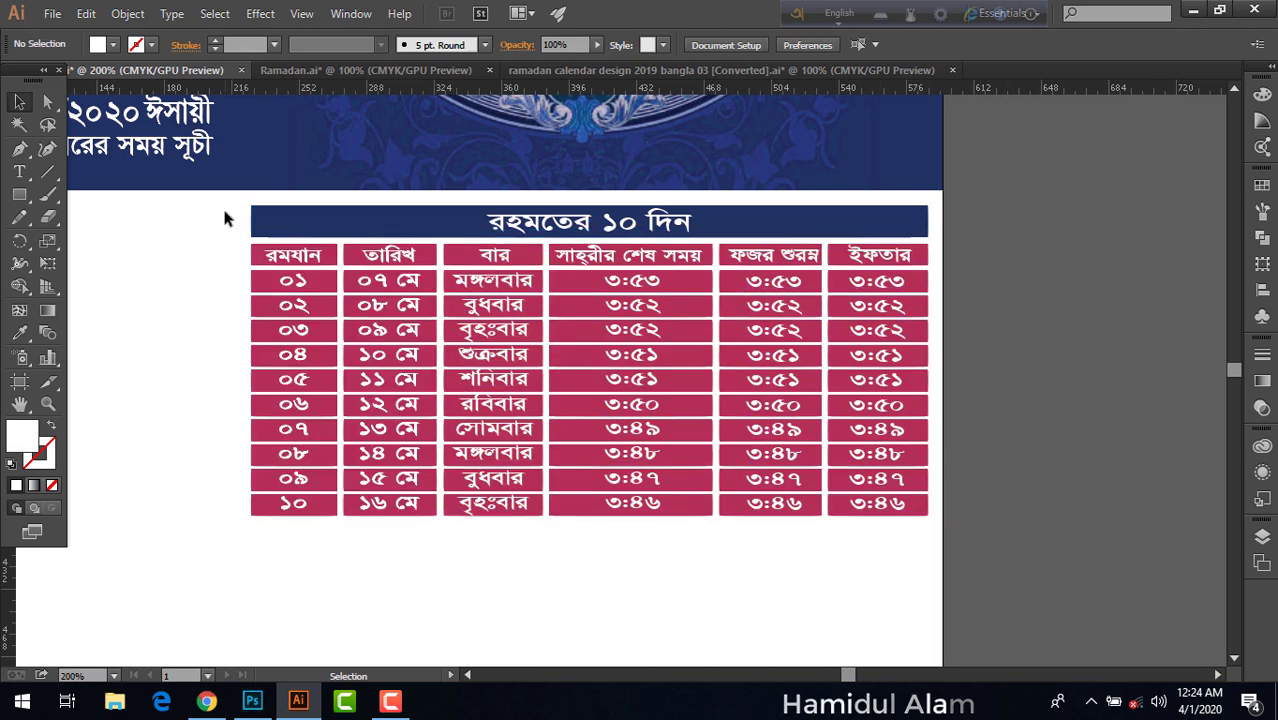
{"action": "left_click", "coordinate": [820, 151]}
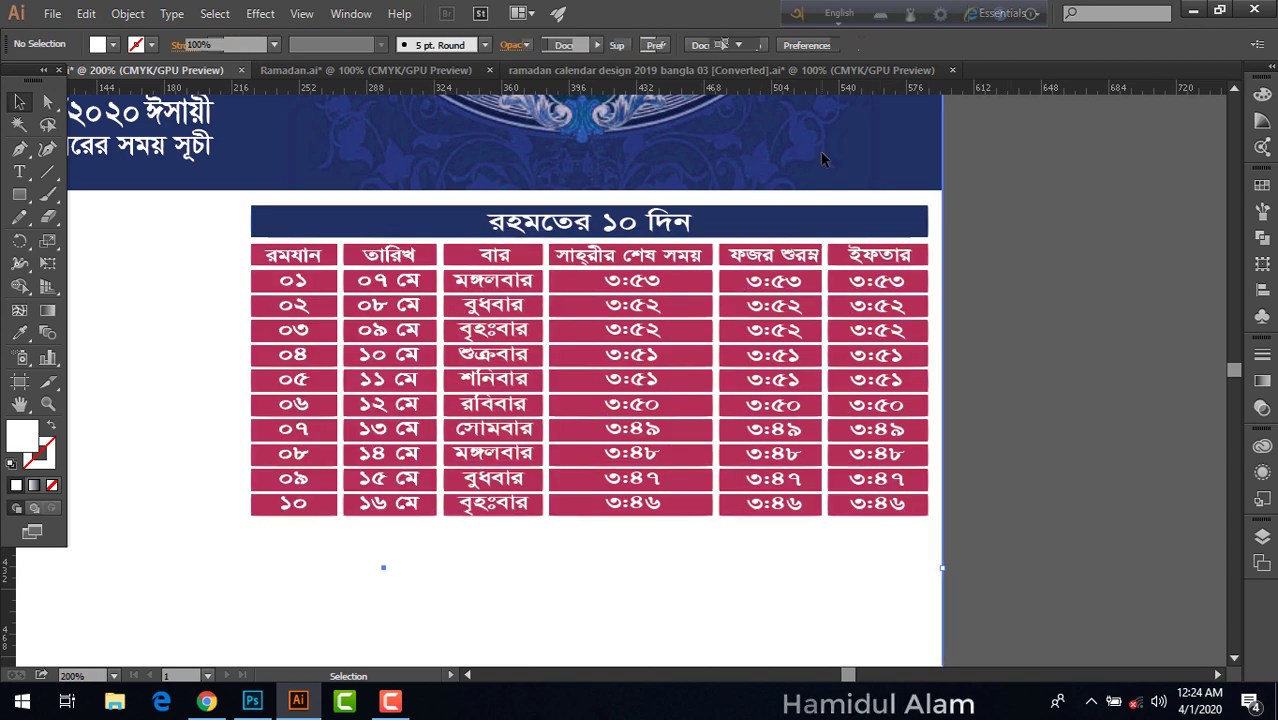
{"action": "left_click", "coordinate": [141, 16]}
{"action": "left_click", "coordinate": [388, 123]}
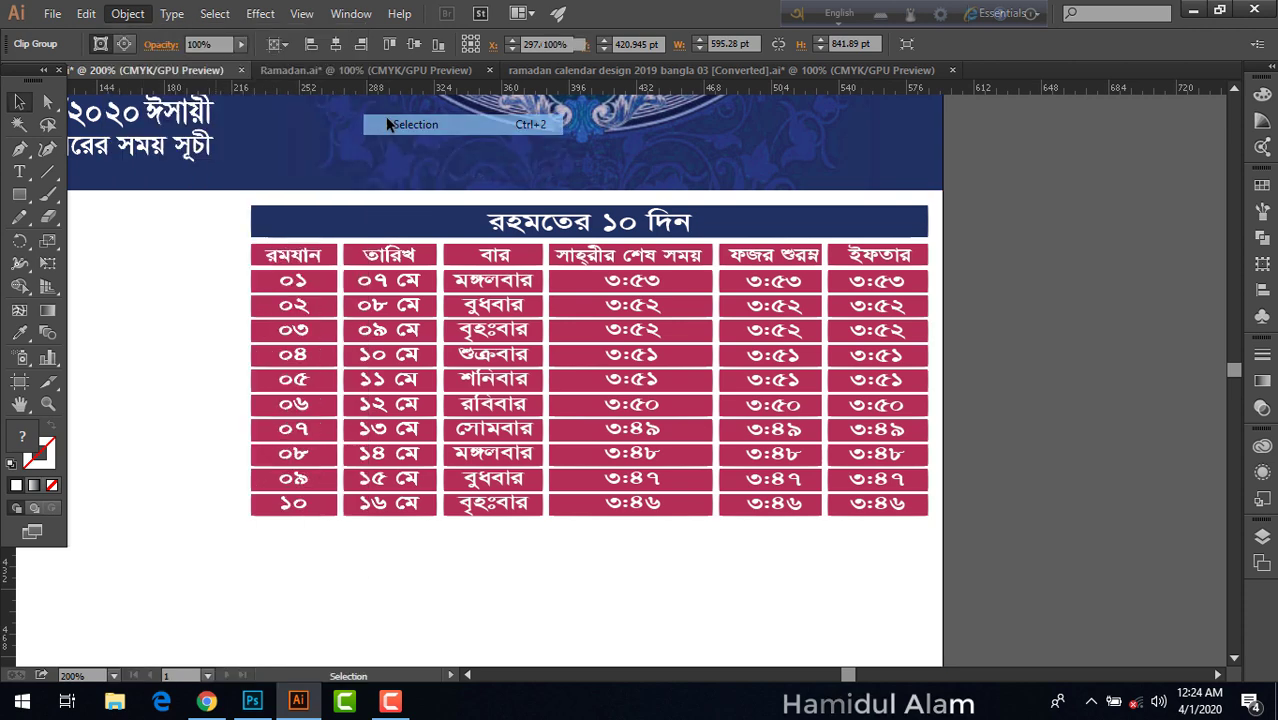
Drag a copy of the whole রহমতের ১০ দিন timetable down below the first
{"action": "left_click_drag", "start_coordinate": [224, 227], "coordinate": [946, 552]}
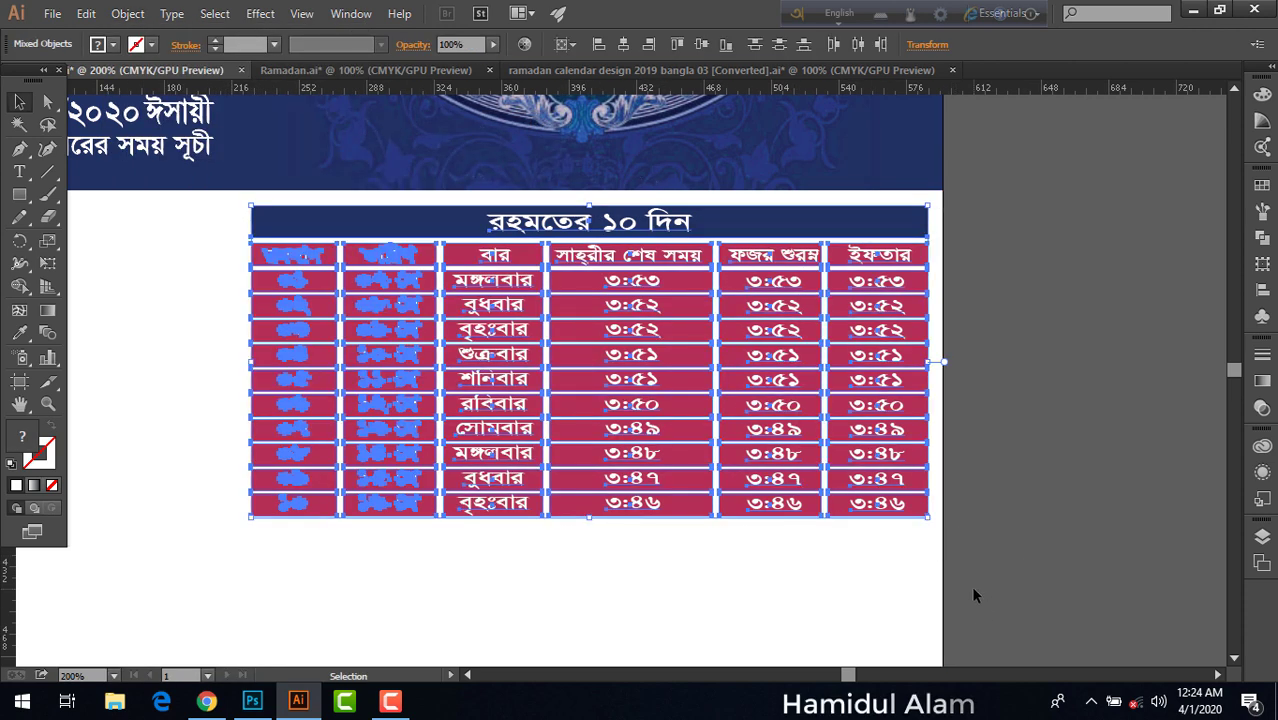
{"action": "mouse_move", "coordinate": [757, 547]}
{"action": "left_mouse_down"}
{"action": "mouse_move", "coordinate": [745, 665]}
{"action": "mouse_move", "coordinate": [762, 718]}
{"action": "mouse_move", "coordinate": [686, 601]}
{"action": "mouse_move", "coordinate": [450, 705]}
{"action": "left_mouse_up"}
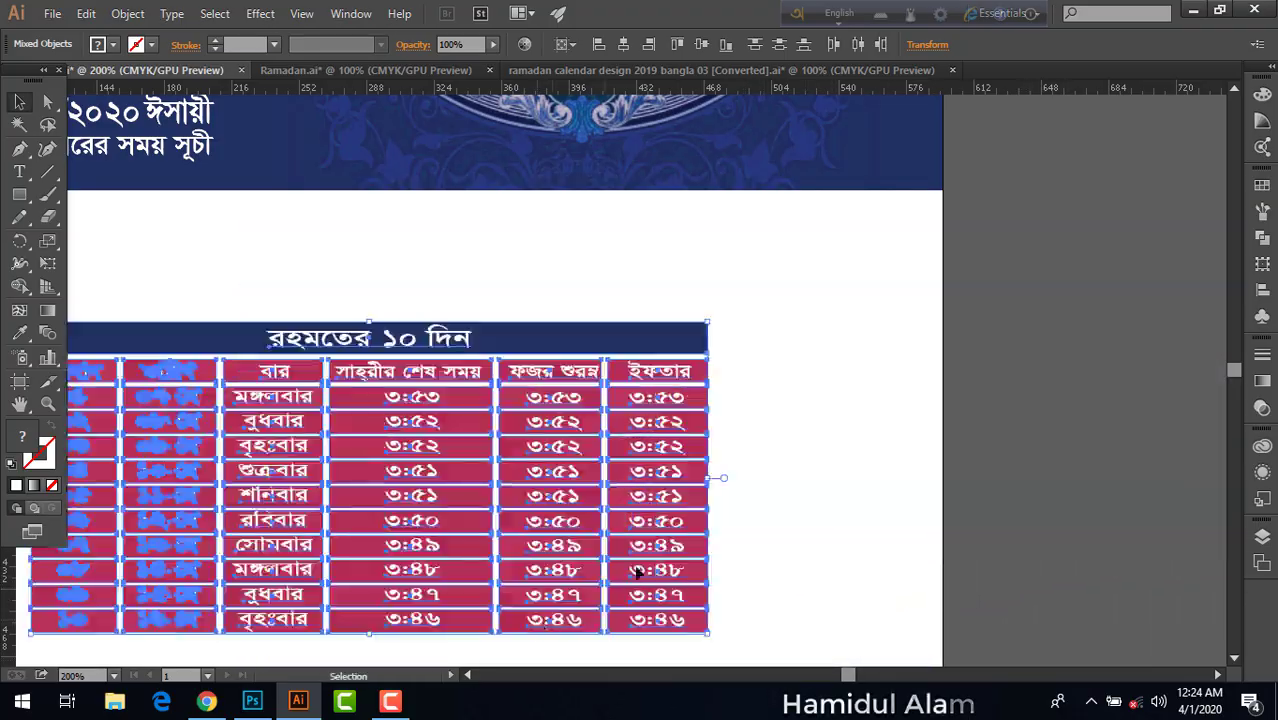
{"action": "scroll", "coordinate": [640, 569], "scroll_direction": "down", "scroll_amount": 3}
{"action": "scroll", "coordinate": [640, 573], "scroll_direction": "left", "scroll_amount": 5}
{"action": "scroll", "coordinate": [640, 573], "scroll_direction": "down", "scroll_amount": 2}
{"action": "scroll", "coordinate": [640, 573], "scroll_direction": "up", "scroll_amount": 3}
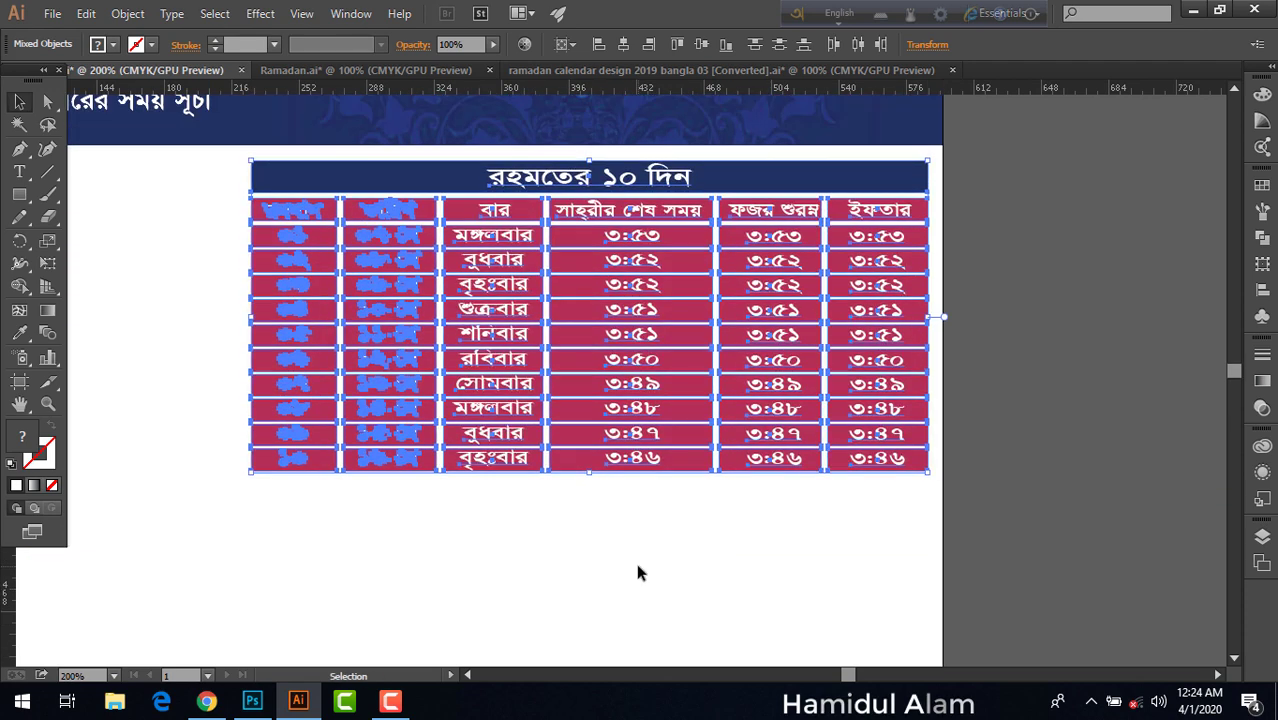
{"action": "left_click_drag", "start_coordinate": [634, 510], "coordinate": [430, 632]}
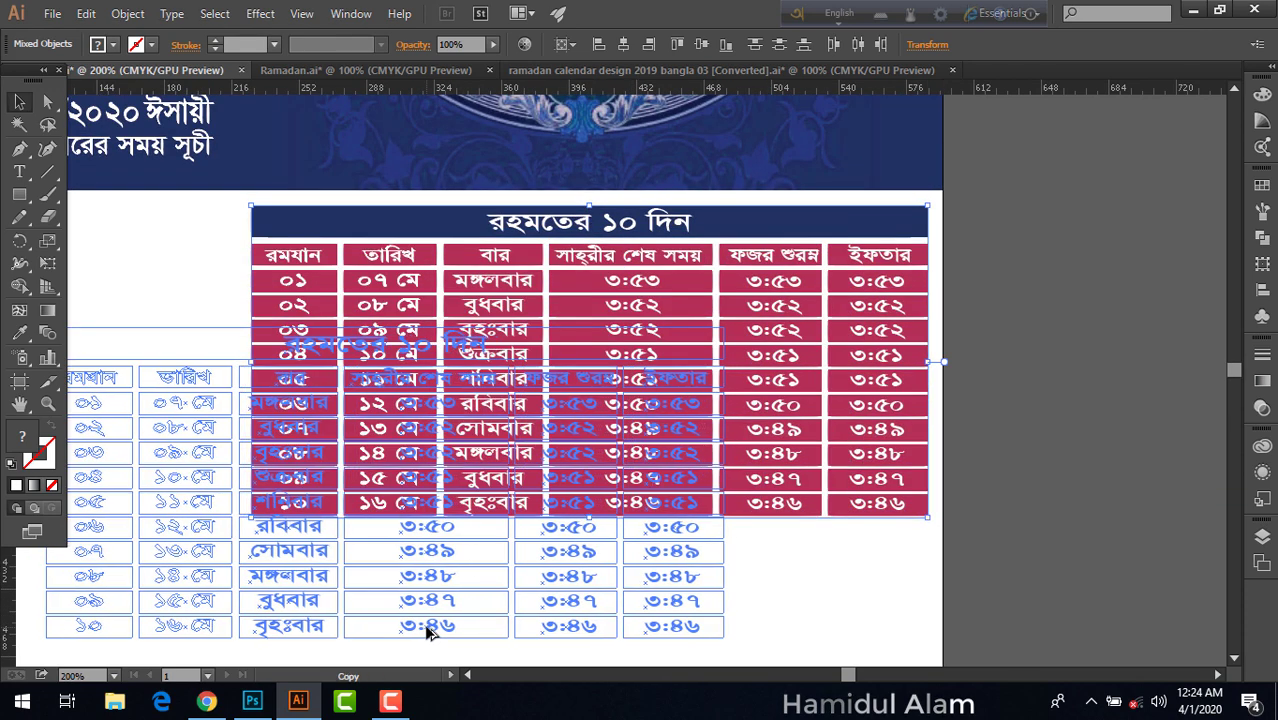
{"action": "scroll", "coordinate": [724, 545], "scroll_direction": "down", "scroll_amount": 3}
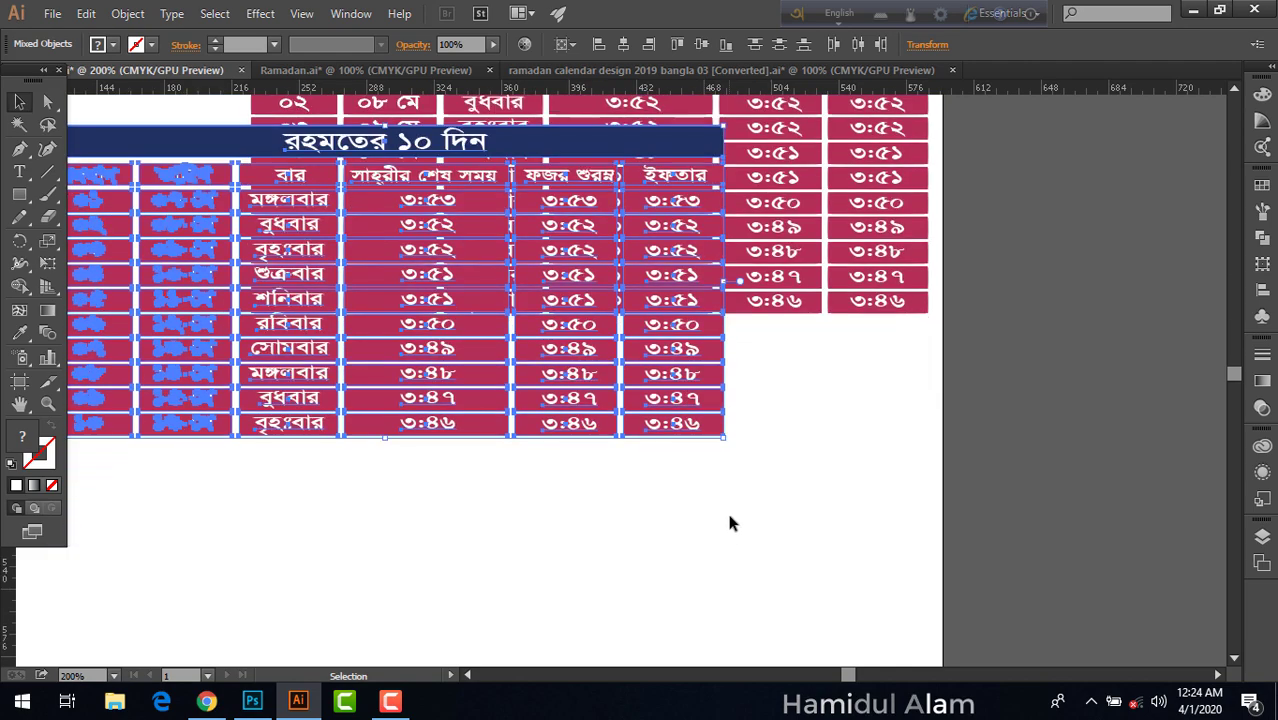
Fine-tune the copy so it sits aligned beneath the first table, then deselect
{"action": "left_click_drag", "start_coordinate": [445, 337], "coordinate": [606, 518]}
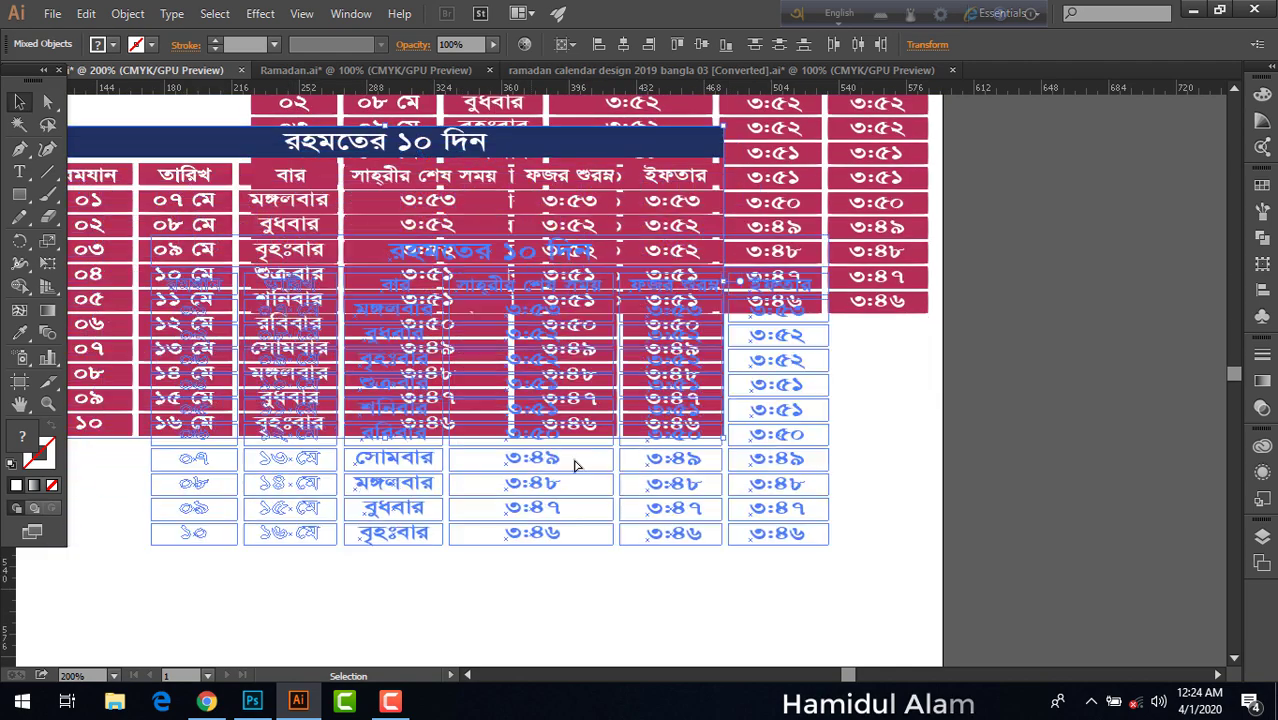
{"action": "scroll", "coordinate": [629, 514], "scroll_direction": "down", "scroll_amount": 1}
{"action": "scroll", "coordinate": [629, 514], "scroll_direction": "down", "scroll_amount": 1}
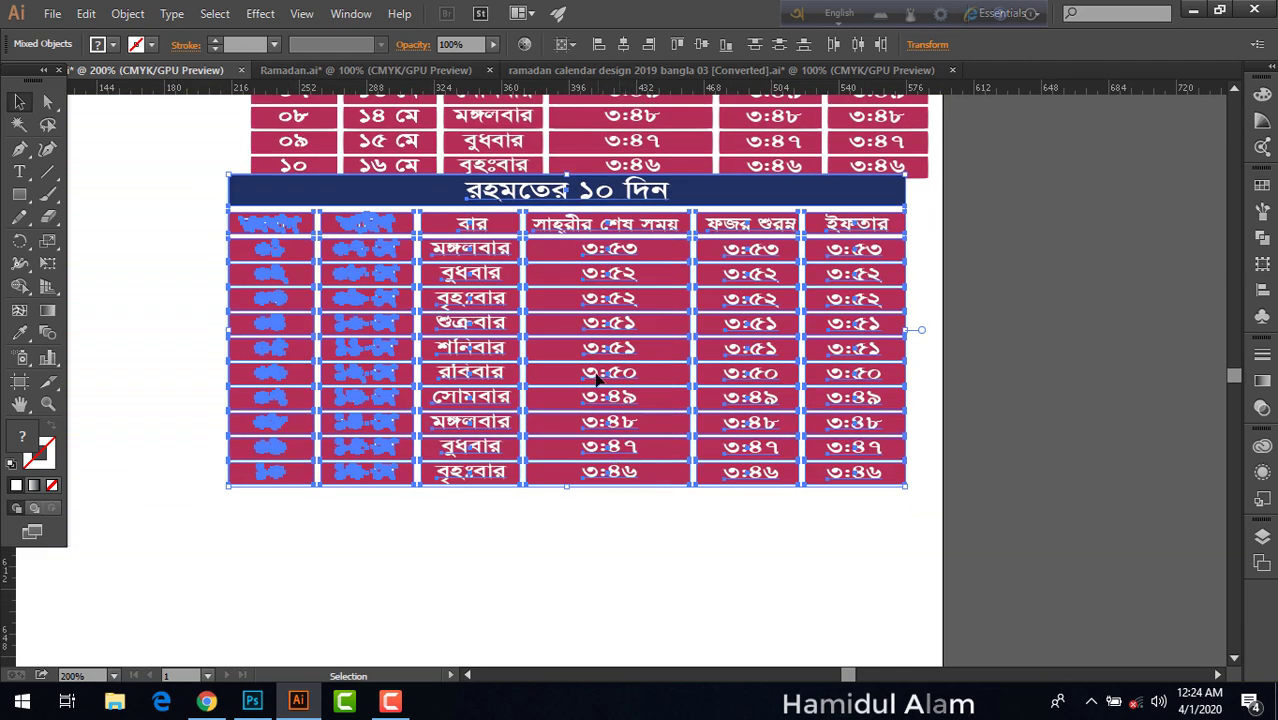
{"action": "mouse_move", "coordinate": [597, 375]}
{"action": "left_mouse_down"}
{"action": "mouse_move", "coordinate": [624, 416]}
{"action": "mouse_move", "coordinate": [630, 383]}
{"action": "left_mouse_up"}
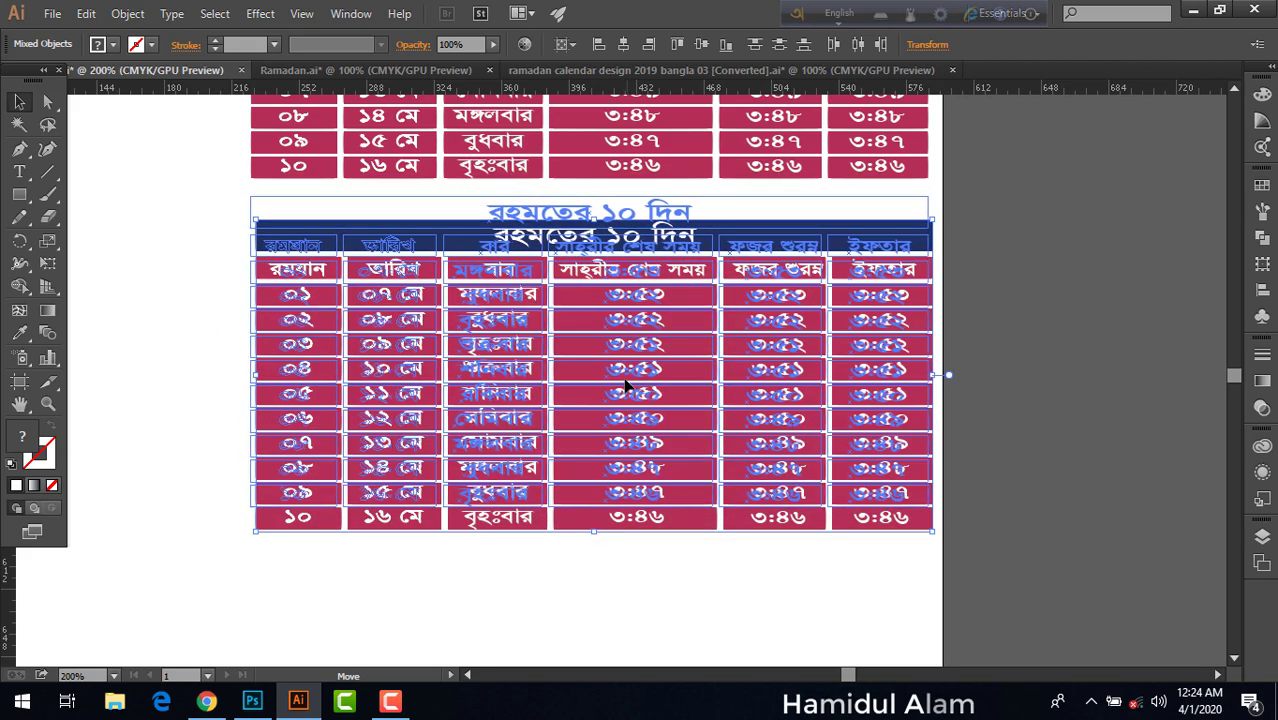
{"action": "left_click_drag", "start_coordinate": [630, 383], "coordinate": [628, 379]}
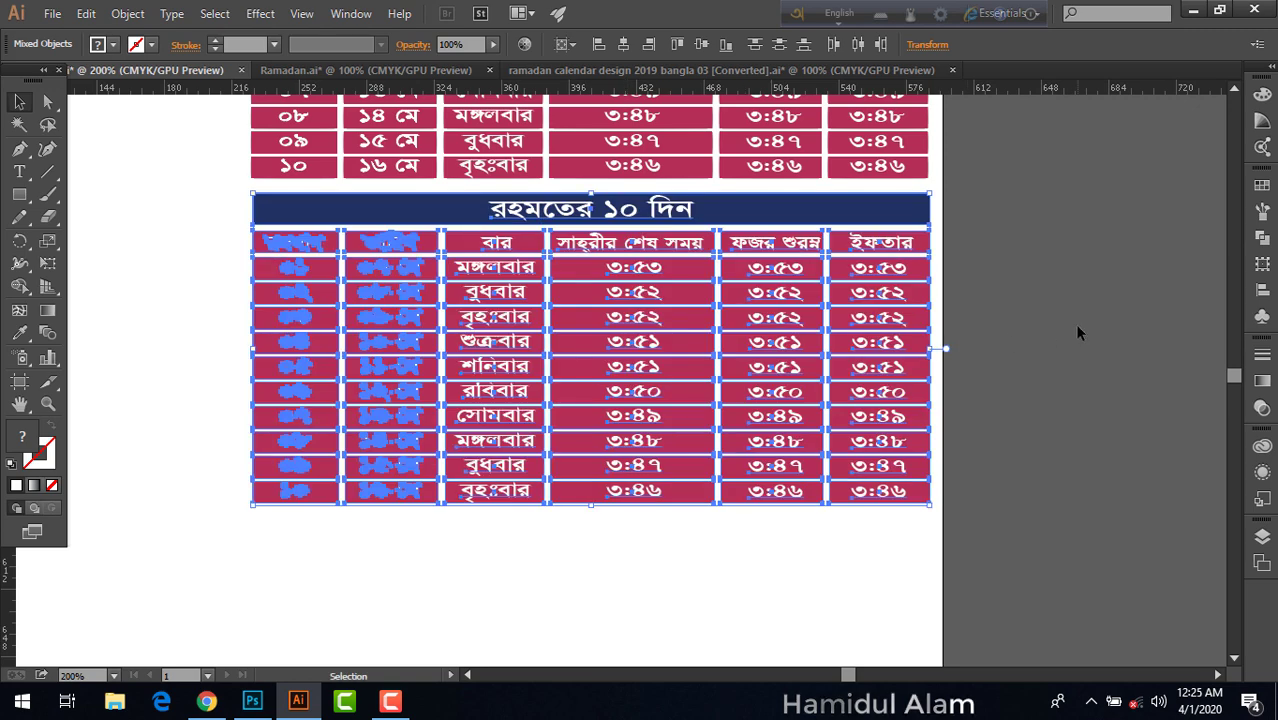
{"action": "left_click", "coordinate": [1057, 395]}
{"action": "scroll", "coordinate": [1057, 395], "scroll_direction": "up", "scroll_amount": 1}
{"action": "scroll", "coordinate": [1057, 395], "scroll_direction": "up", "scroll_amount": 5}
{"action": "scroll", "coordinate": [1057, 395], "scroll_direction": "up", "scroll_amount": 1}
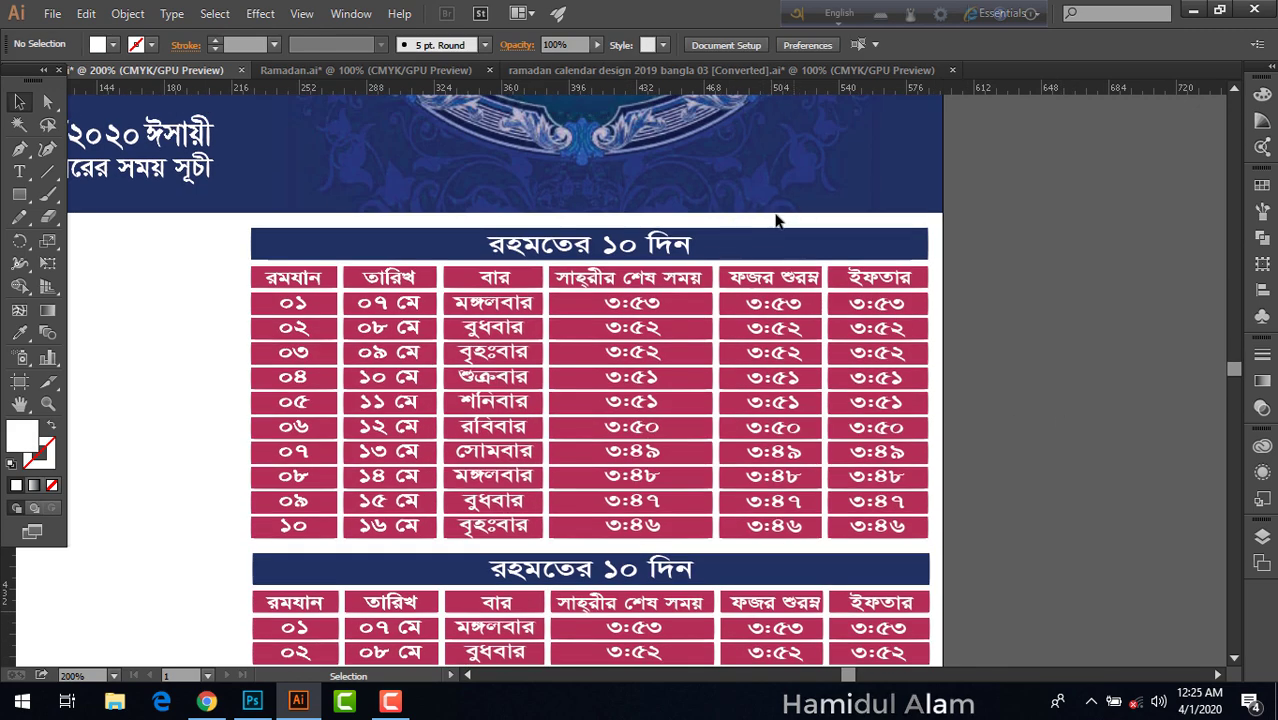
{"action": "scroll", "coordinate": [840, 412], "scroll_direction": "down", "scroll_amount": 3}
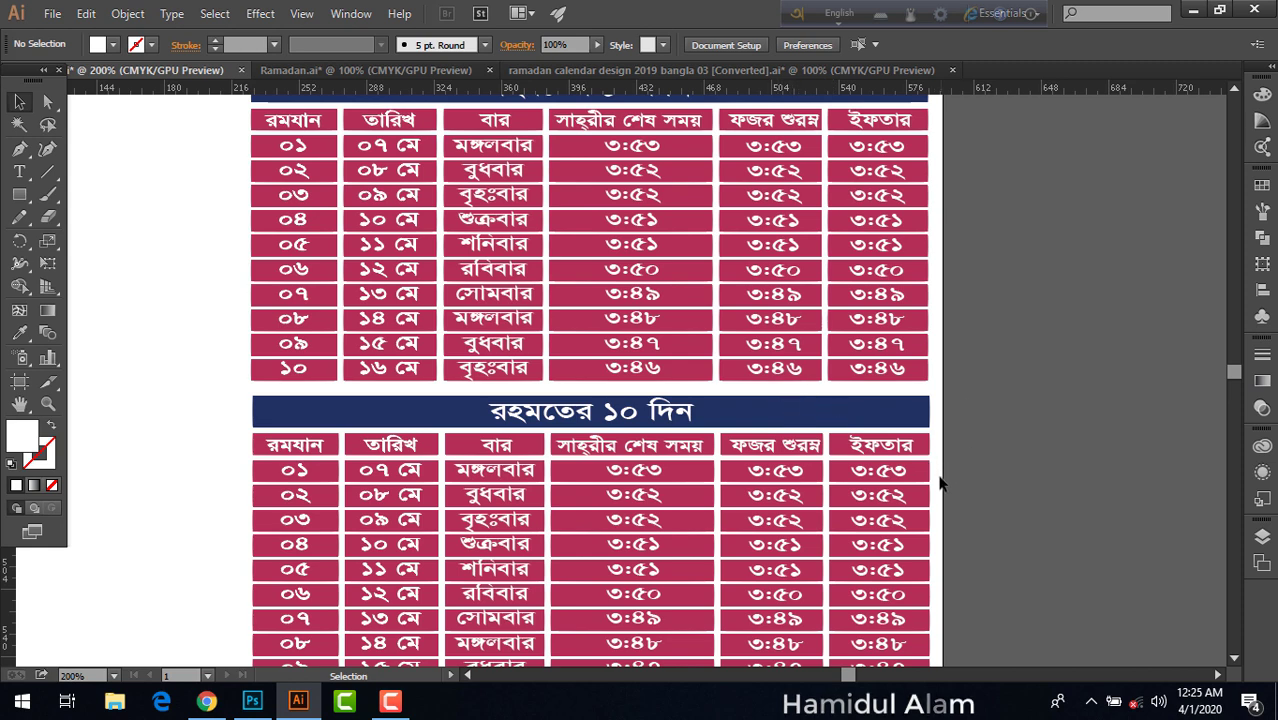
{"action": "scroll", "coordinate": [940, 480], "scroll_direction": "up", "scroll_amount": 3}
{"action": "scroll", "coordinate": [940, 480], "scroll_direction": "down", "scroll_amount": 1}
{"action": "scroll", "coordinate": [940, 480], "scroll_direction": "down", "scroll_amount": 3}
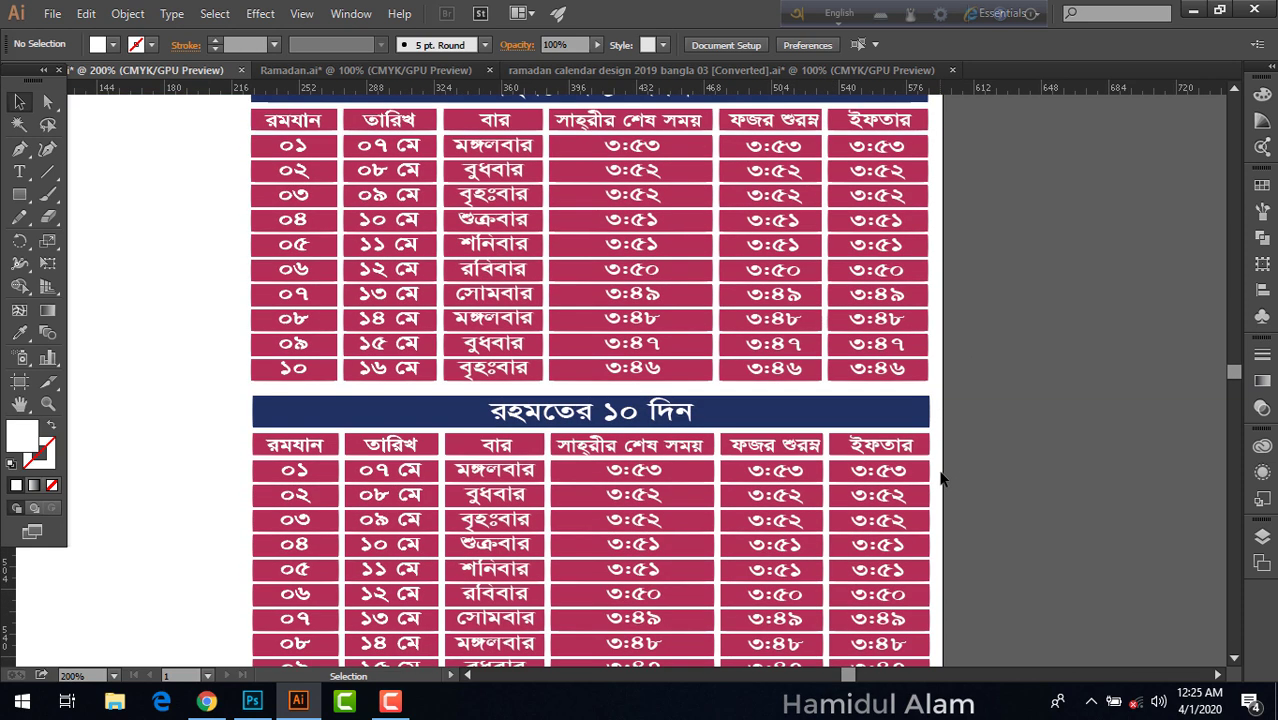
{"action": "scroll", "coordinate": [940, 480], "scroll_direction": "down", "scroll_amount": 2}
Replace the copied heading with মাগফিরাতের ১০ দিন on the second table's bar
{"action": "left_click", "coordinate": [580, 306]}
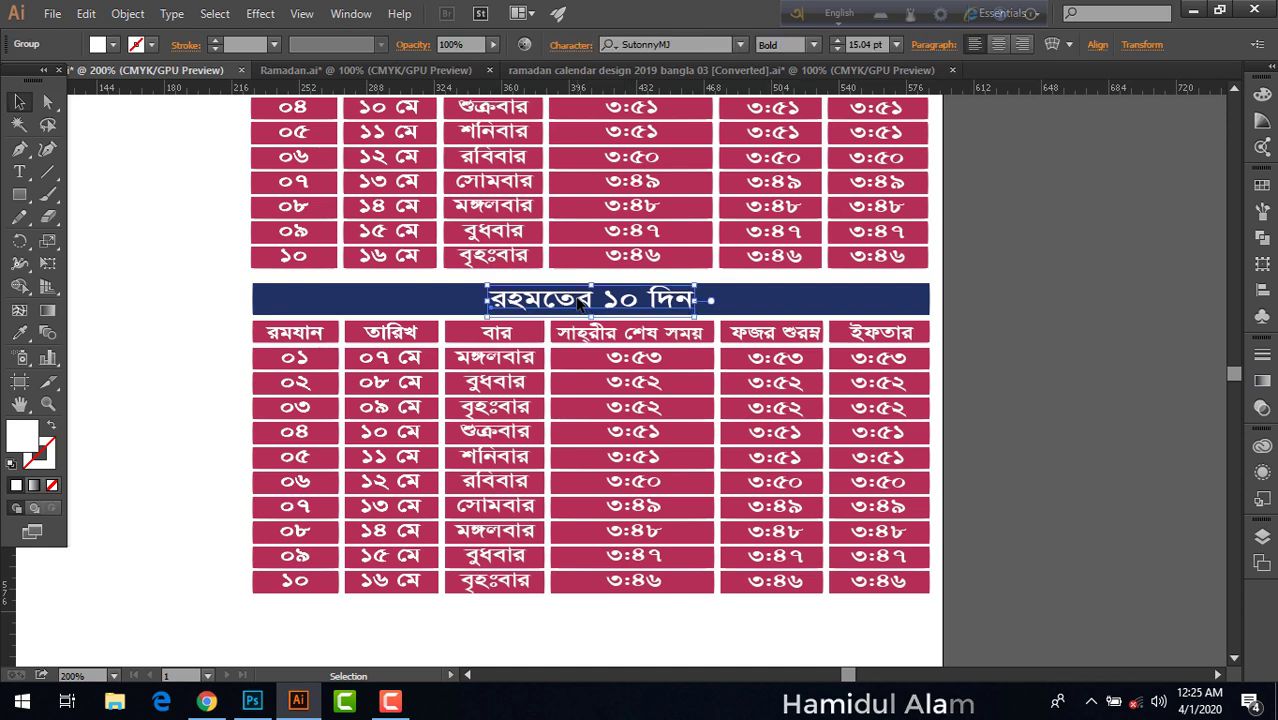
{"action": "key", "text": "Delete"}
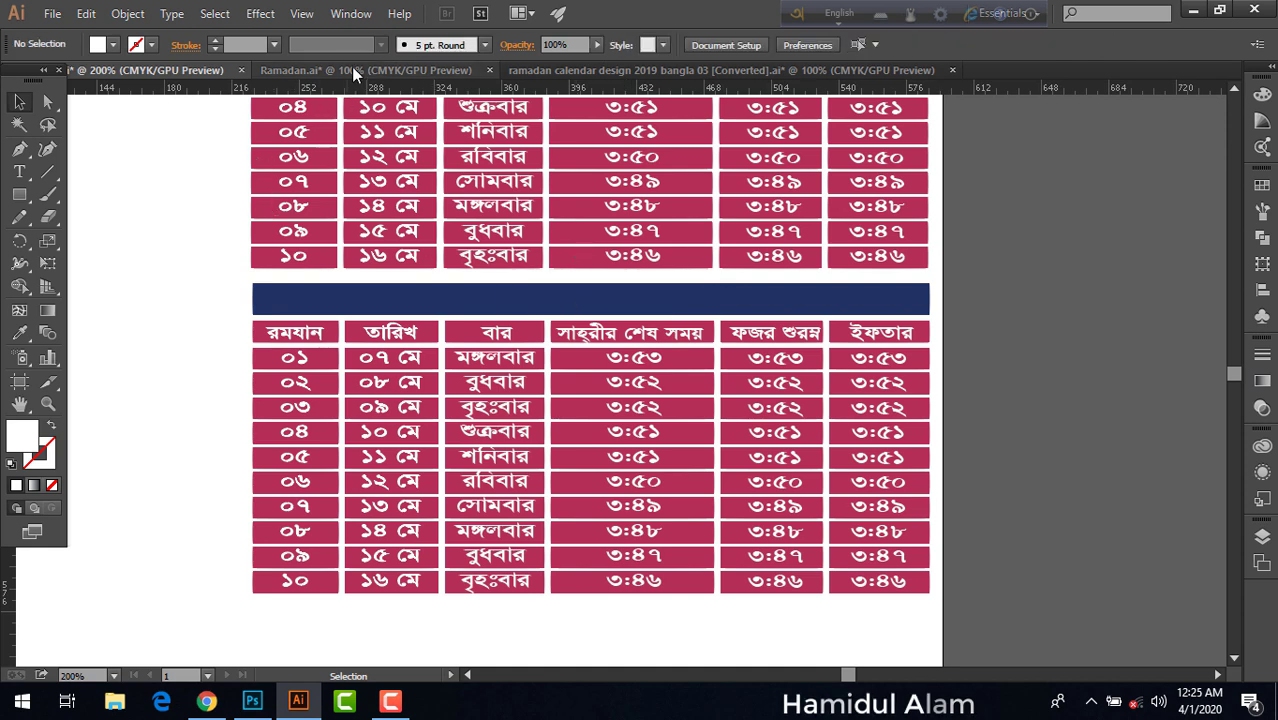
{"action": "left_click", "coordinate": [351, 70]}
{"action": "key", "text": "ctrl+Tab"}
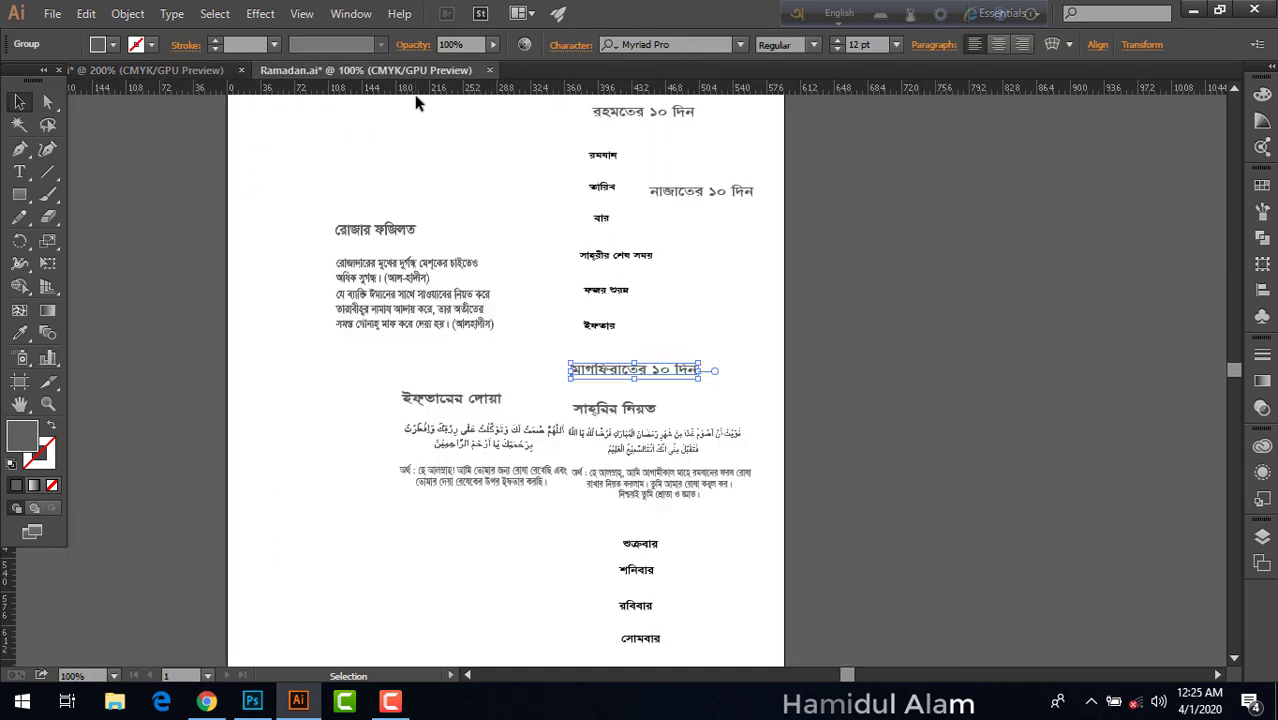
{"action": "key", "text": "ctrl+Tab"}
{"action": "key", "text": "ctrl+Tab"}
{"action": "key", "text": "ctrl+Tab"}
{"action": "left_click_drag", "start_coordinate": [537, 285], "coordinate": [540, 288]}
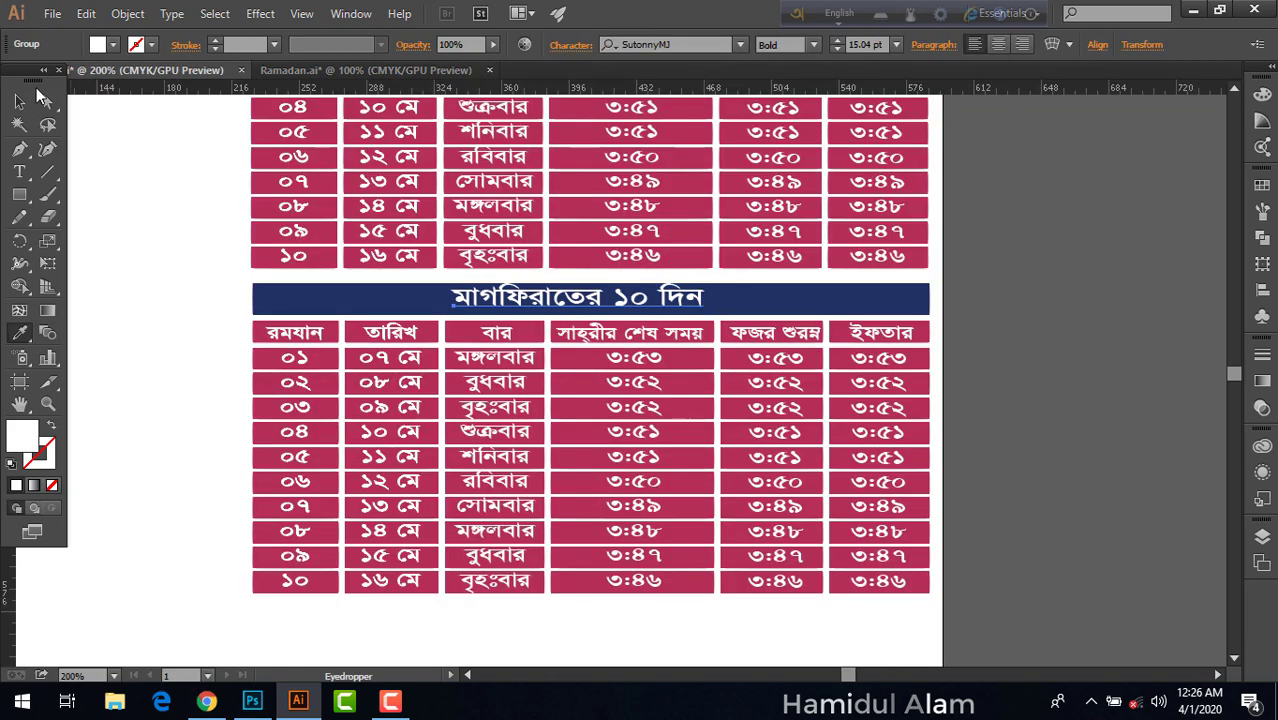
{"action": "scroll", "coordinate": [1025, 263], "scroll_direction": "up", "scroll_amount": 3}
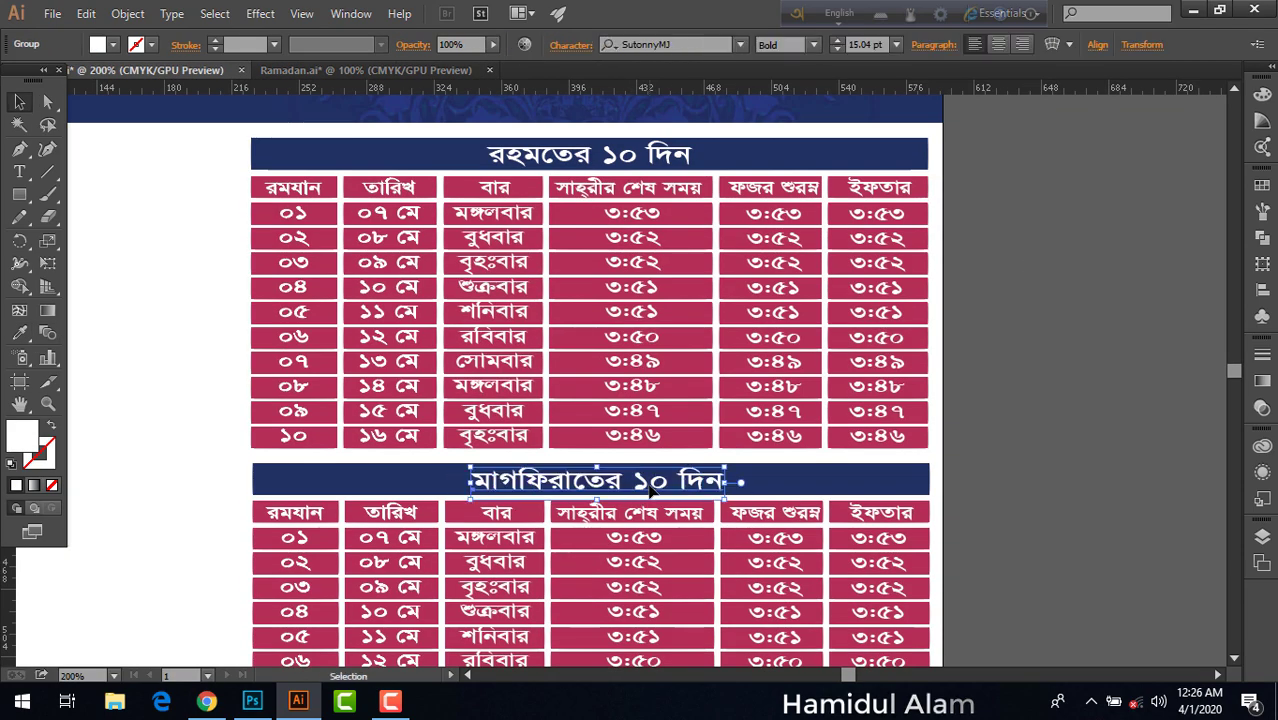
{"action": "scroll", "coordinate": [966, 441], "scroll_direction": "down", "scroll_amount": 3}
Duplicate the table below as a third timetable headed নাজাতের ১০ দিন, then fit the poster
{"action": "key", "text": "ctrl+a"}
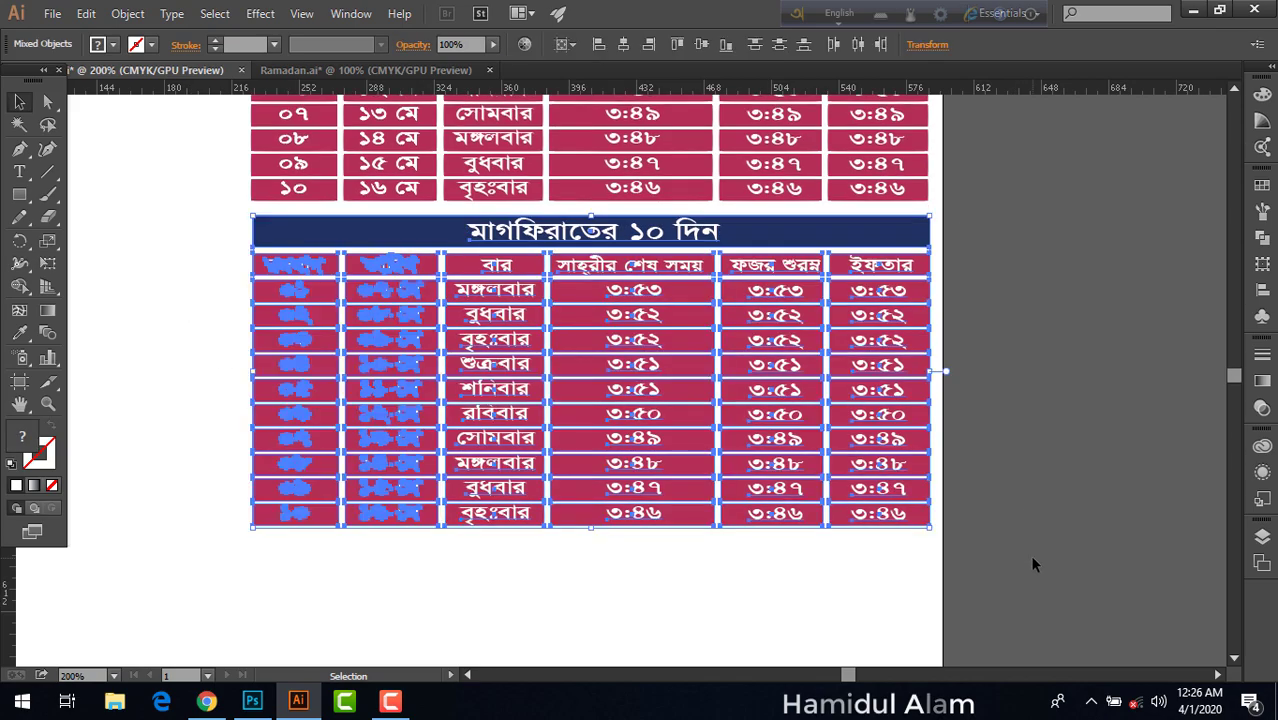
{"action": "scroll", "coordinate": [743, 536], "scroll_direction": "down", "scroll_amount": 5}
{"action": "scroll", "coordinate": [743, 536], "scroll_direction": "up", "scroll_amount": 5}
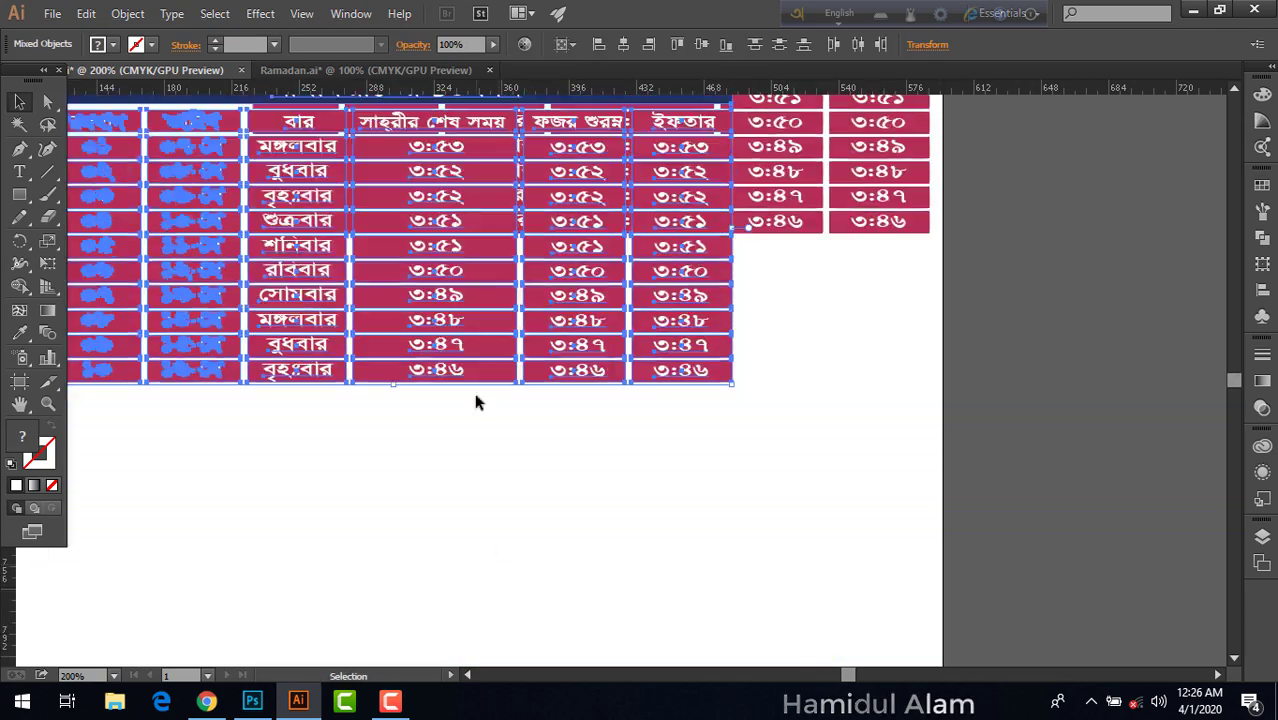
{"action": "left_click_drag", "start_coordinate": [476, 399], "coordinate": [683, 568]}
{"action": "scroll", "coordinate": [1008, 442], "scroll_direction": "down", "scroll_amount": 3}
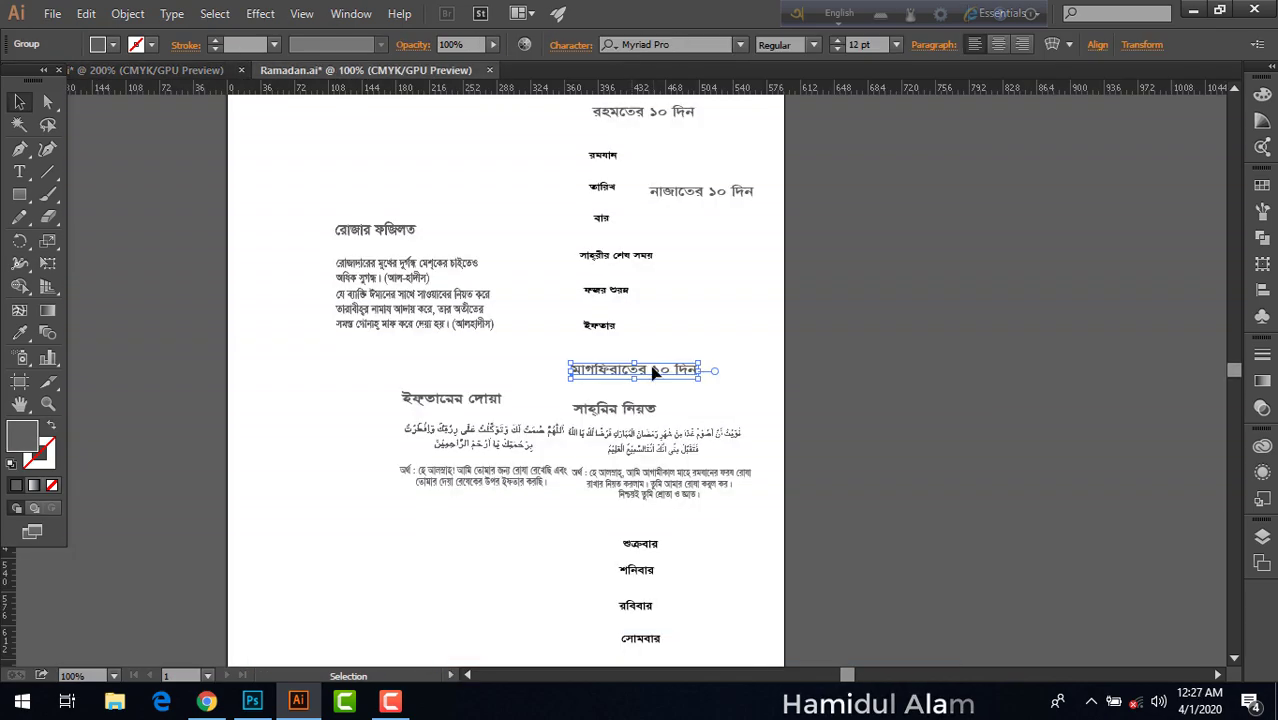
{"action": "left_click_drag", "start_coordinate": [653, 371], "coordinate": [607, 338]}
{"action": "scroll", "coordinate": [900, 400], "scroll_direction": "up", "scroll_amount": 6}
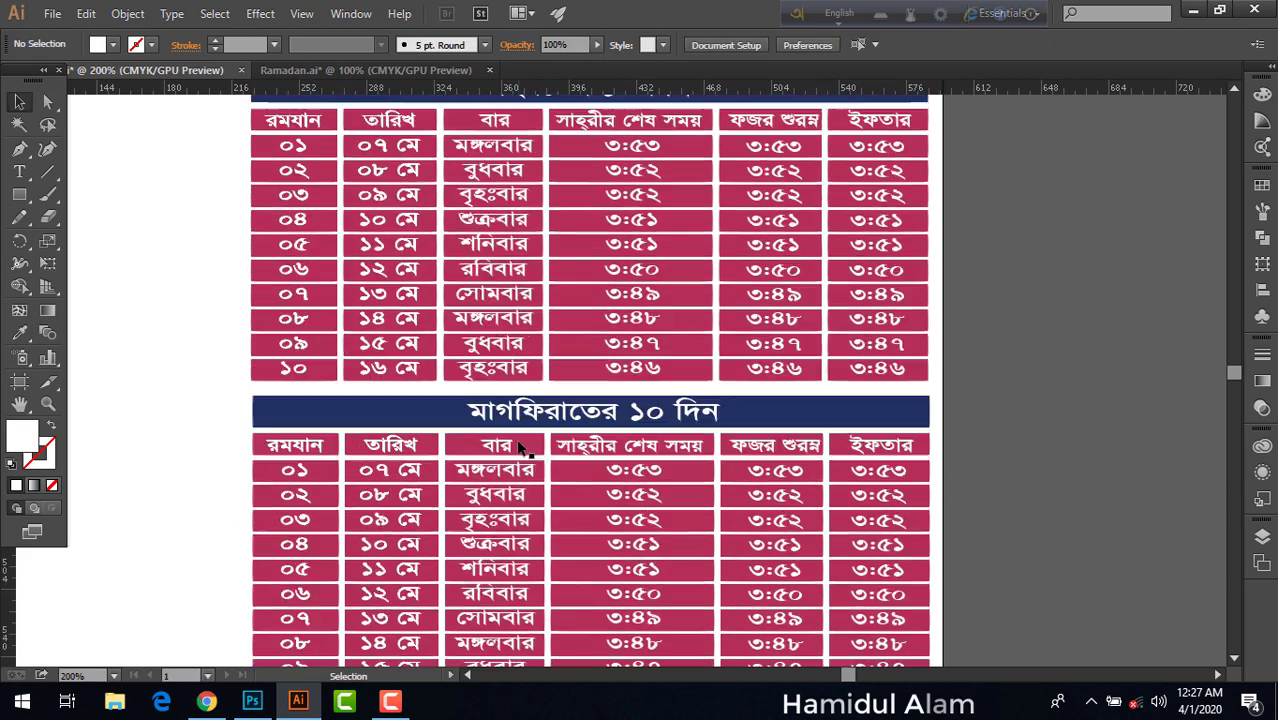
{"action": "scroll", "coordinate": [900, 410], "scroll_direction": "up", "scroll_amount": 2}
{"action": "key", "text": "ctrl+0"}
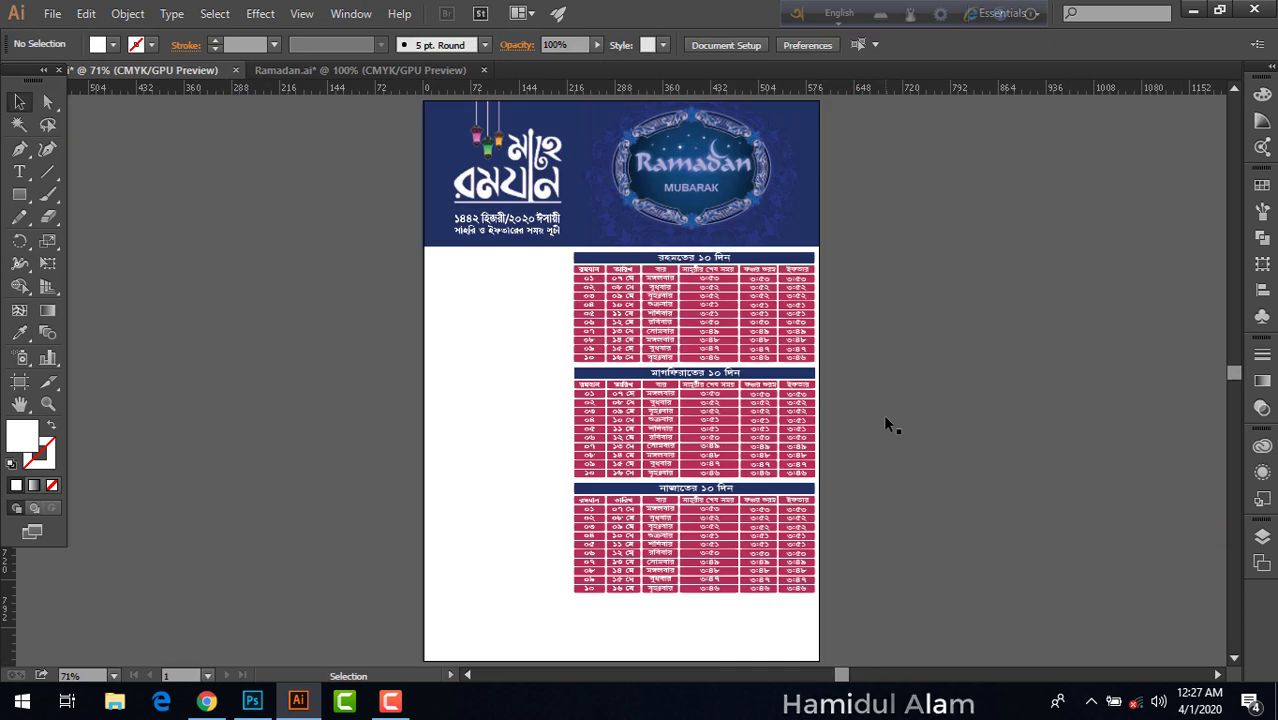
Bring the রোজার ফজিলত text from Ramadan.ai onto the poster's empty left side at 100% zoom
{"action": "key", "text": "ctrl+1"}
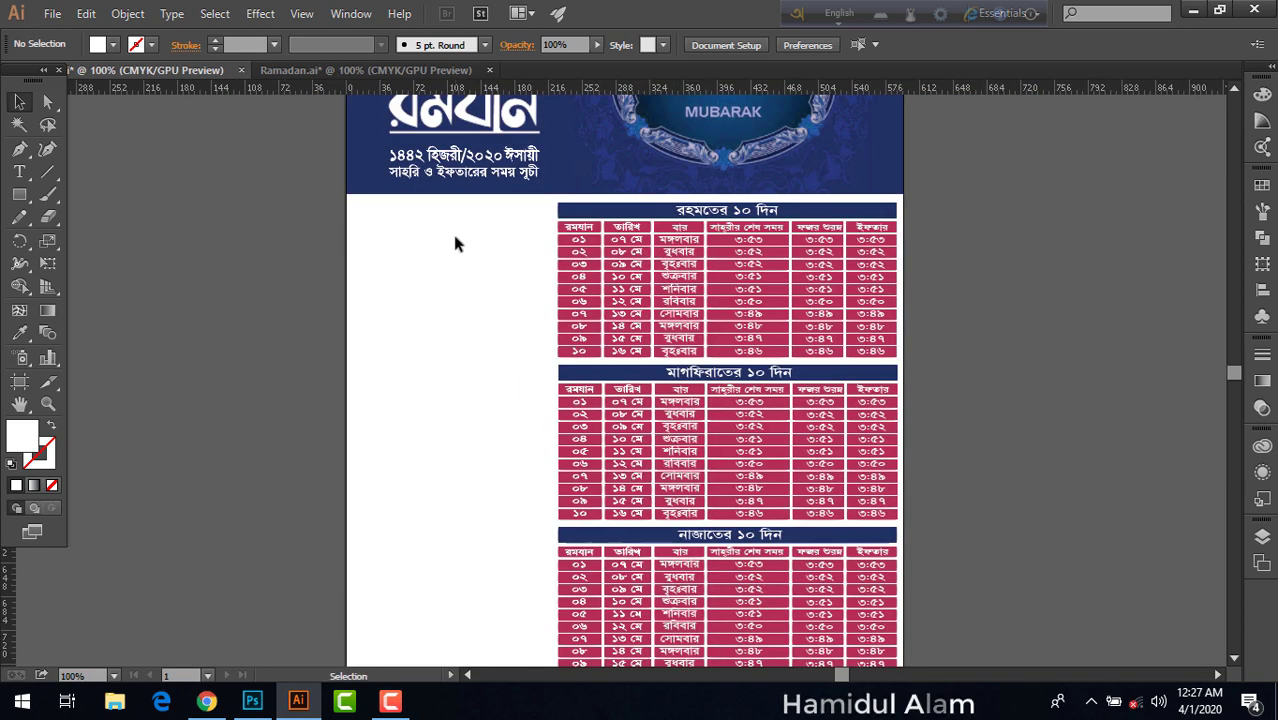
{"action": "left_click", "coordinate": [297, 69]}
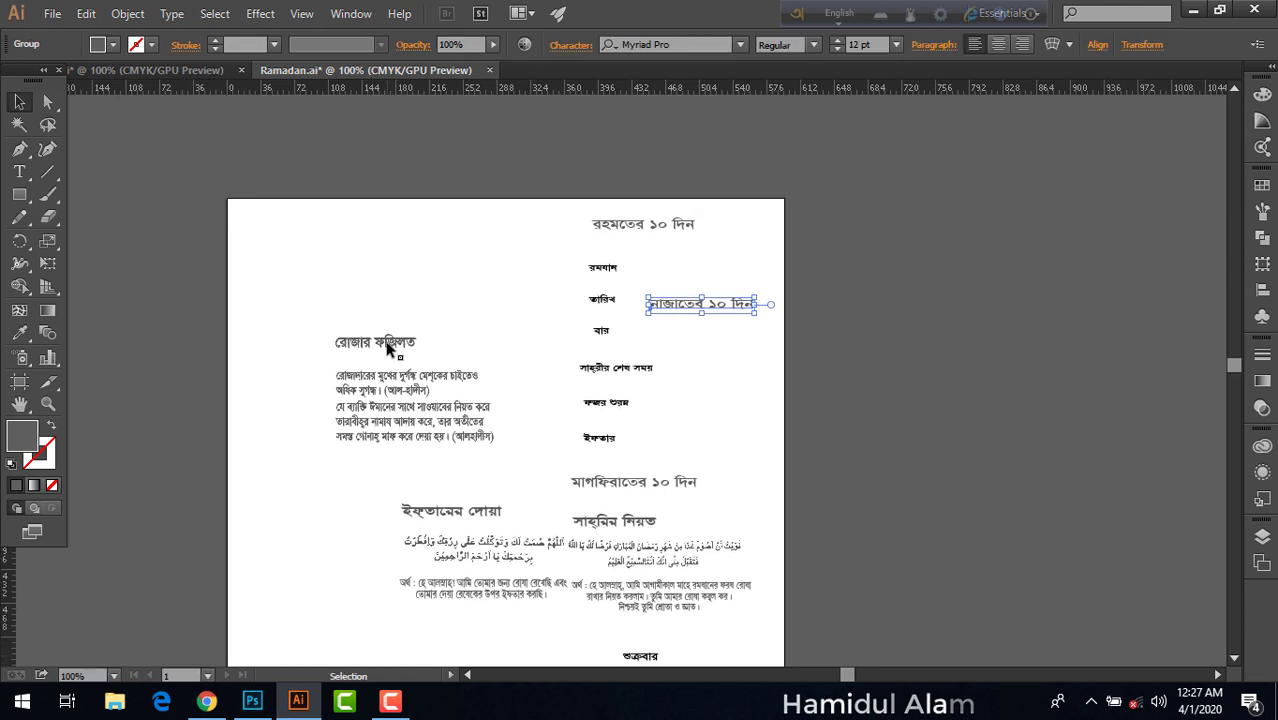
{"action": "left_click", "coordinate": [187, 67]}
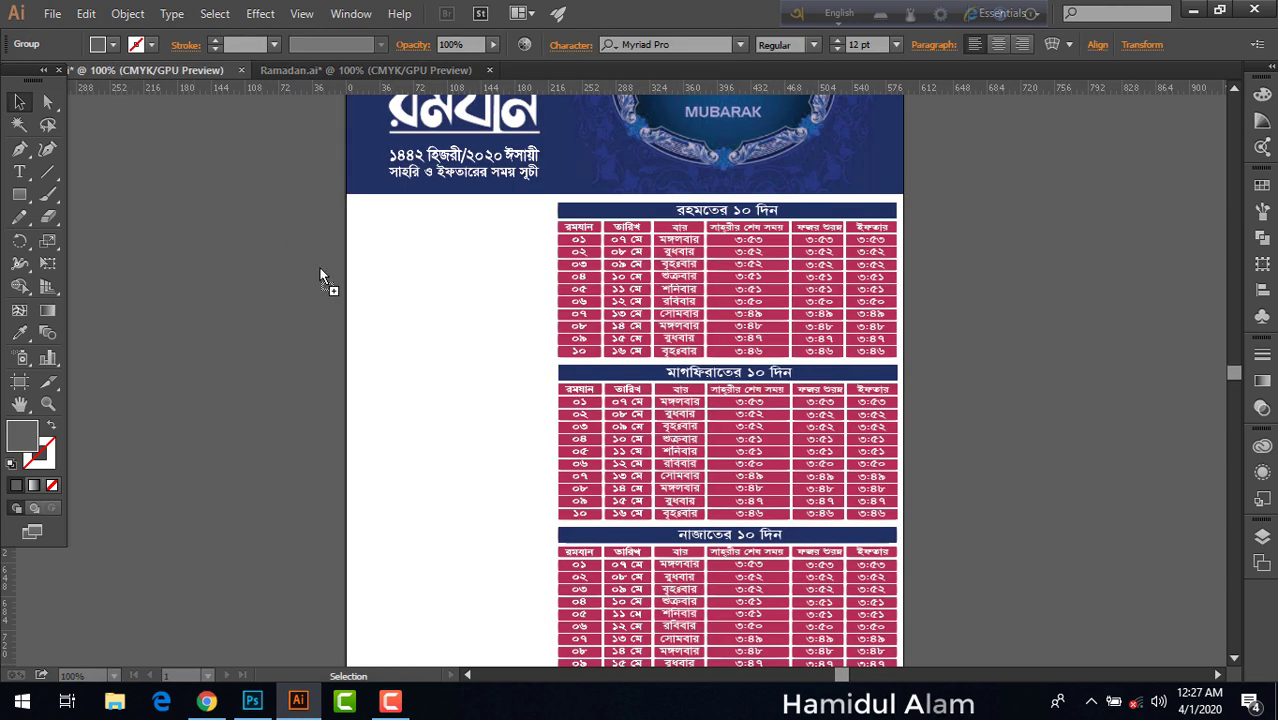
{"action": "left_click_drag", "start_coordinate": [432, 232], "coordinate": [436, 256]}
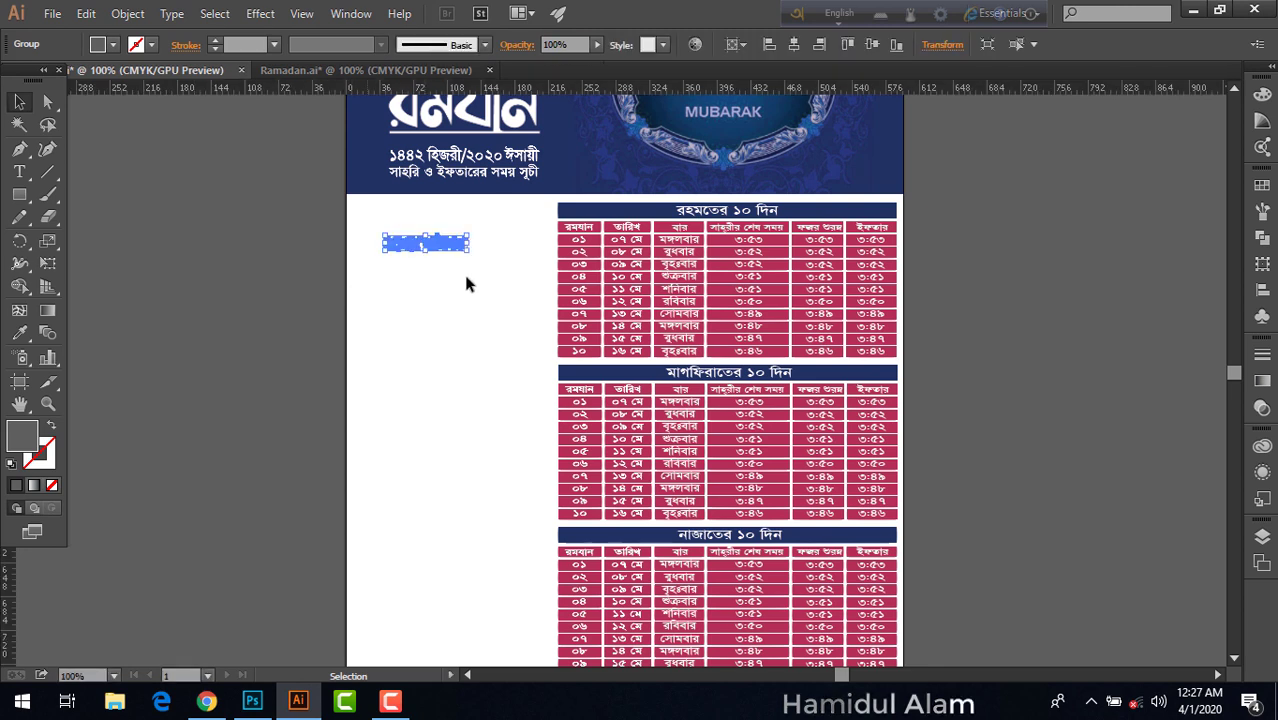
{"action": "left_click", "coordinate": [509, 267]}
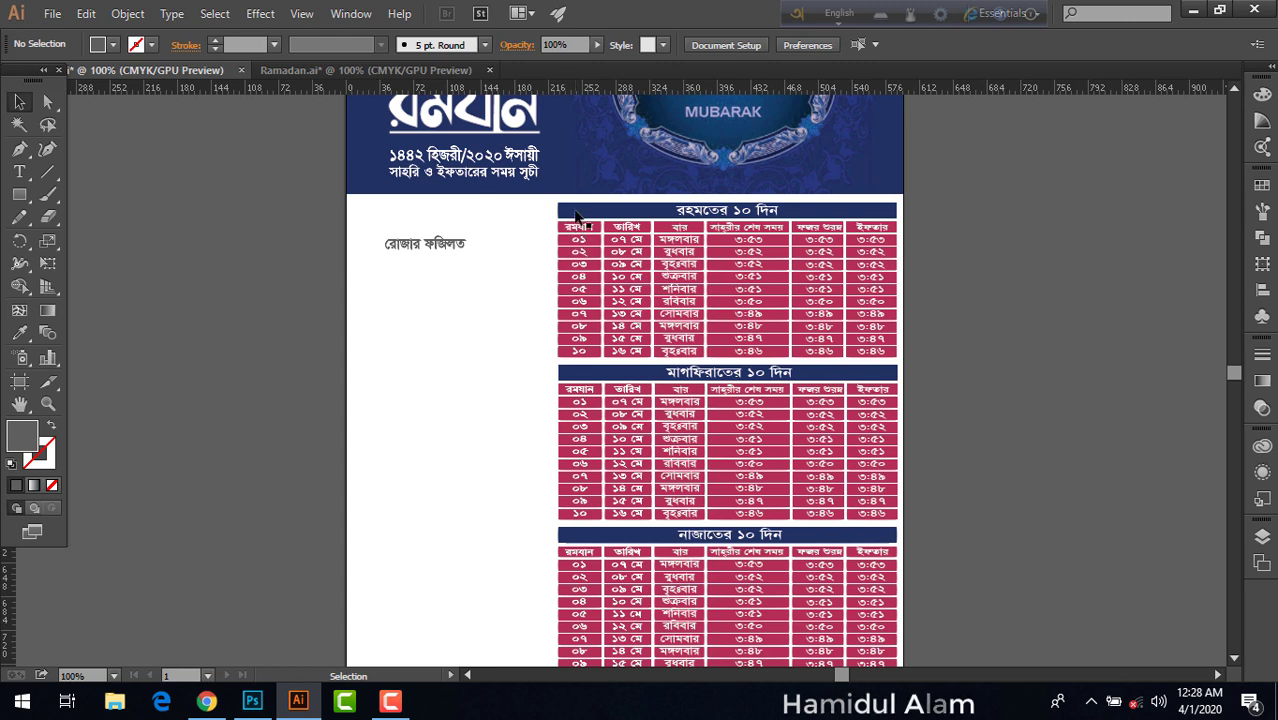
Draw a rectangle bar at the রোজার ফজিলত heading and send it to the back
{"action": "key", "text": "m"}
{"action": "left_click_drag", "start_coordinate": [341, 227], "coordinate": [503, 254]}
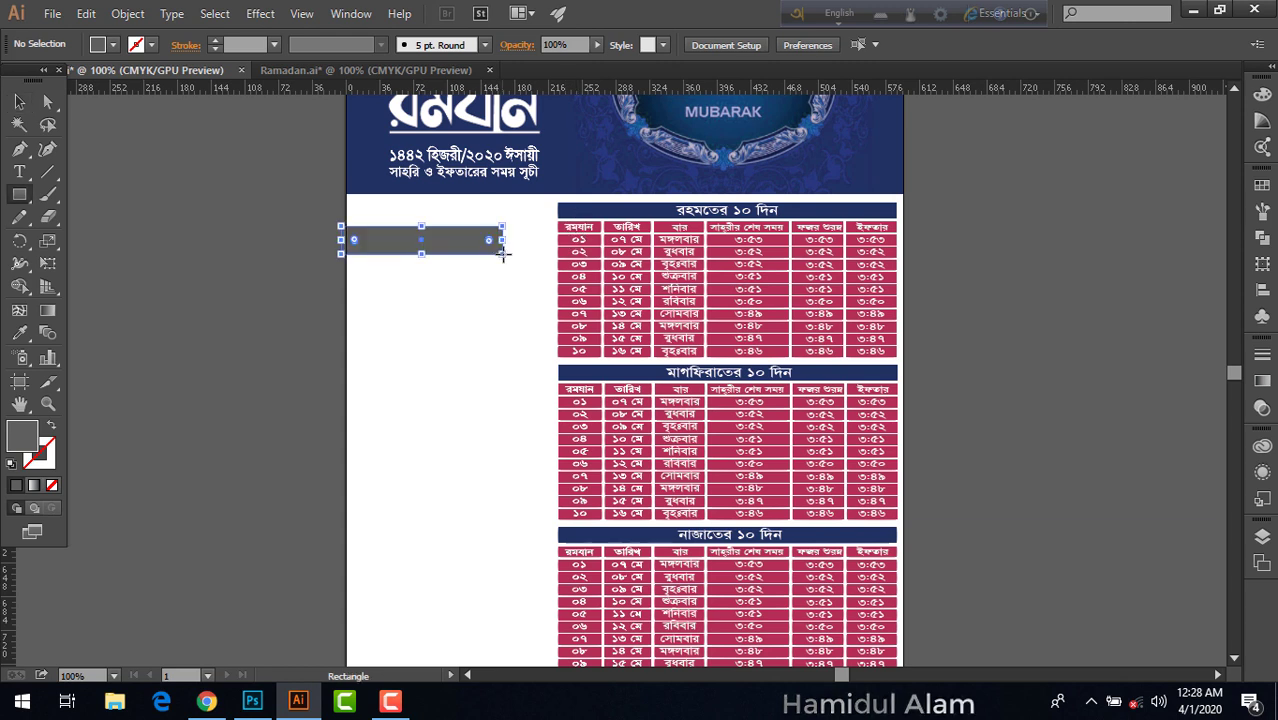
{"action": "left_click", "coordinate": [24, 104]}
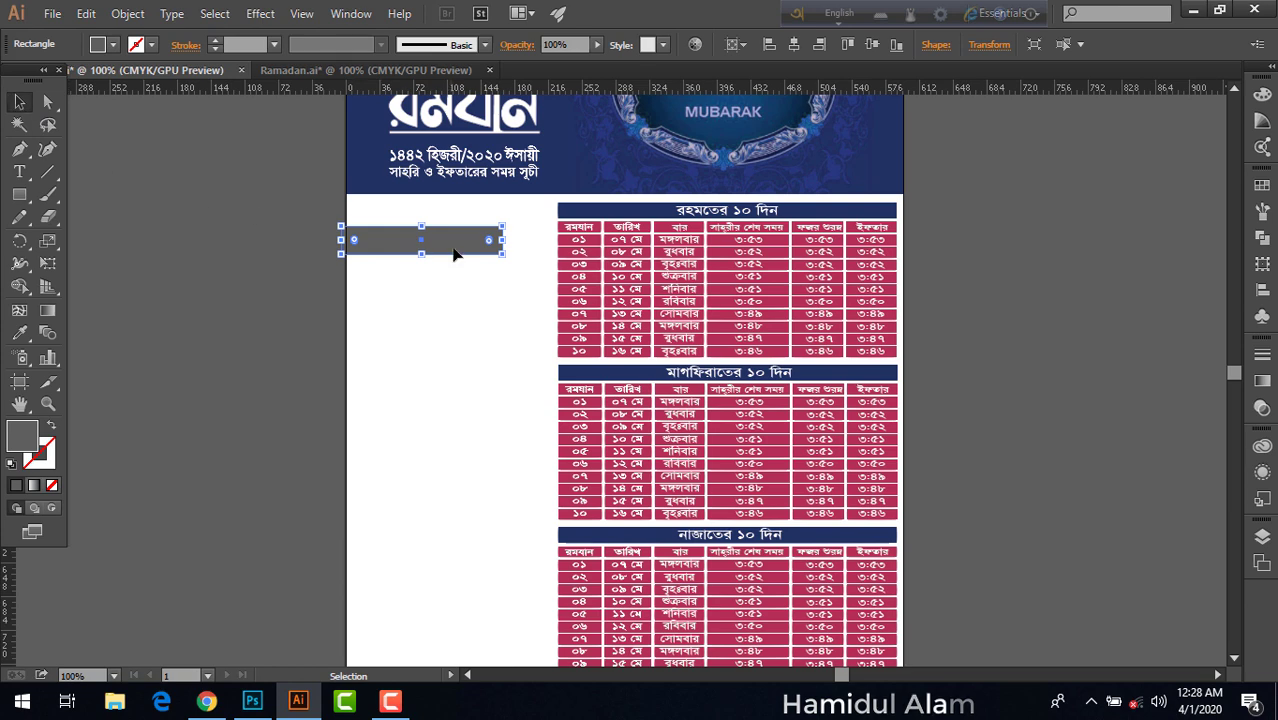
{"action": "left_click_drag", "start_coordinate": [455, 253], "coordinate": [461, 253]}
{"action": "right_click", "coordinate": [460, 251]}
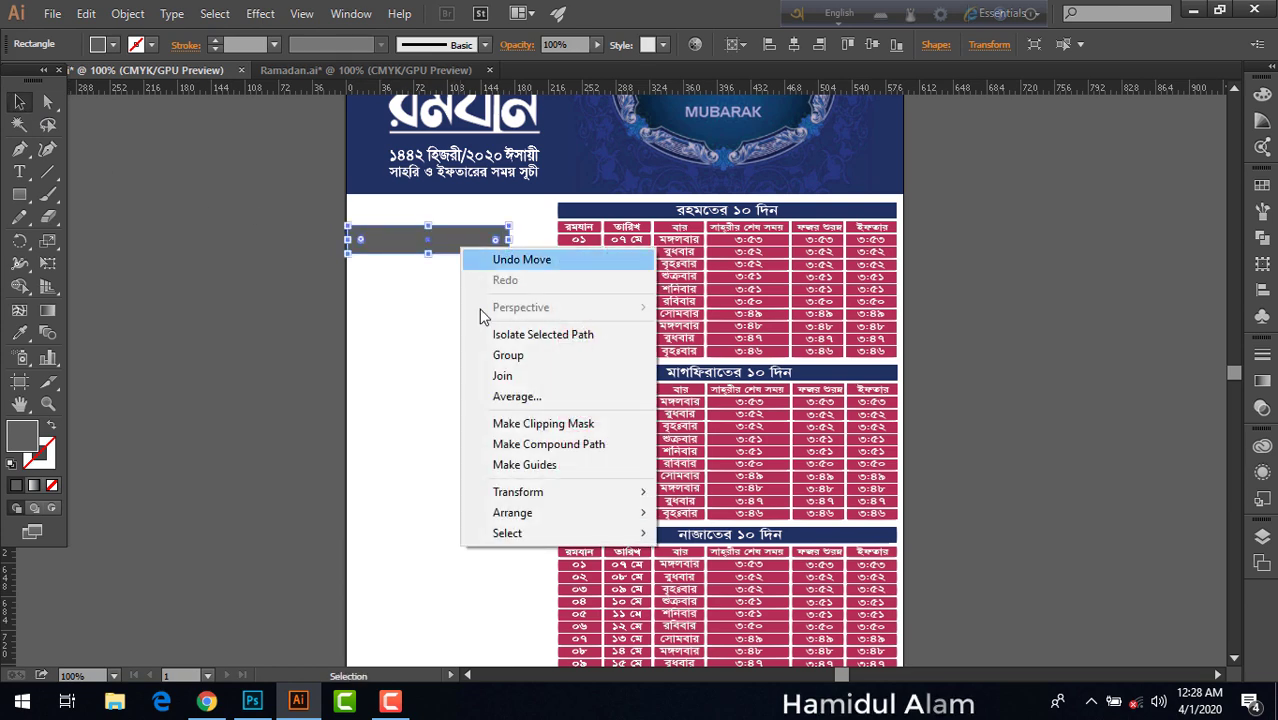
{"action": "left_click", "coordinate": [746, 575]}
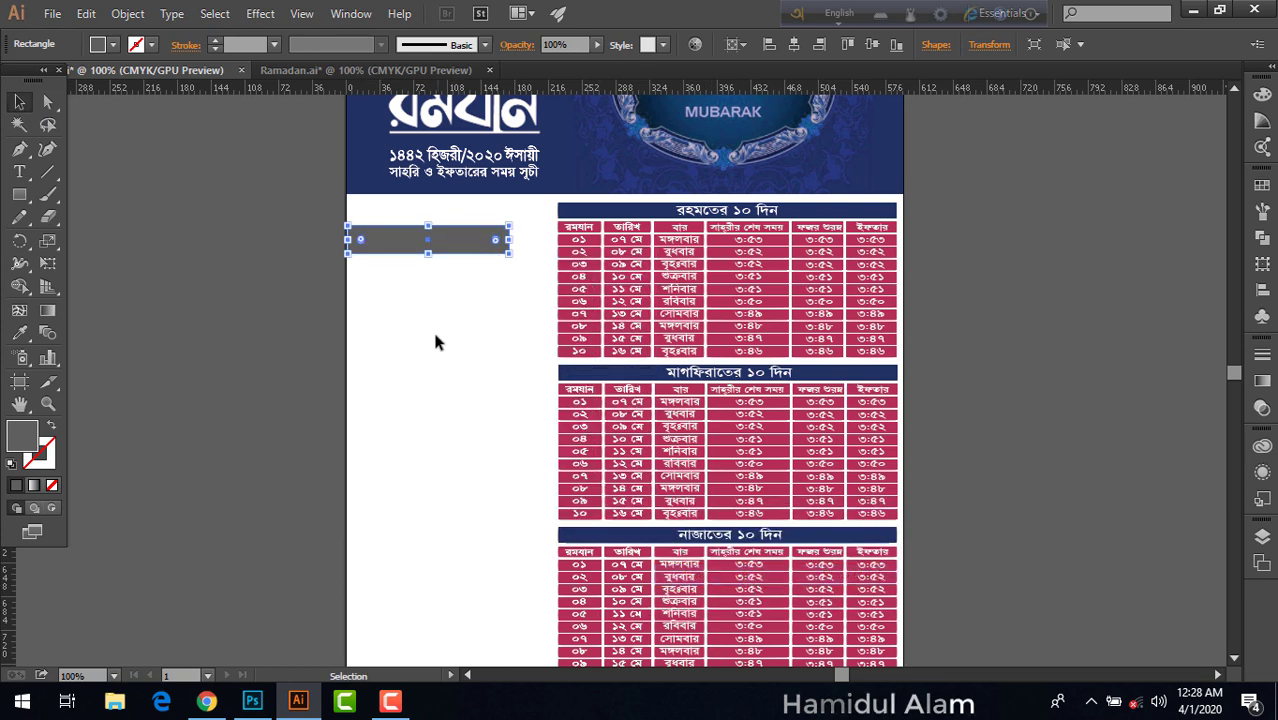
{"action": "right_click", "coordinate": [454, 241]}
{"action": "mouse_move", "coordinate": [508, 505]}
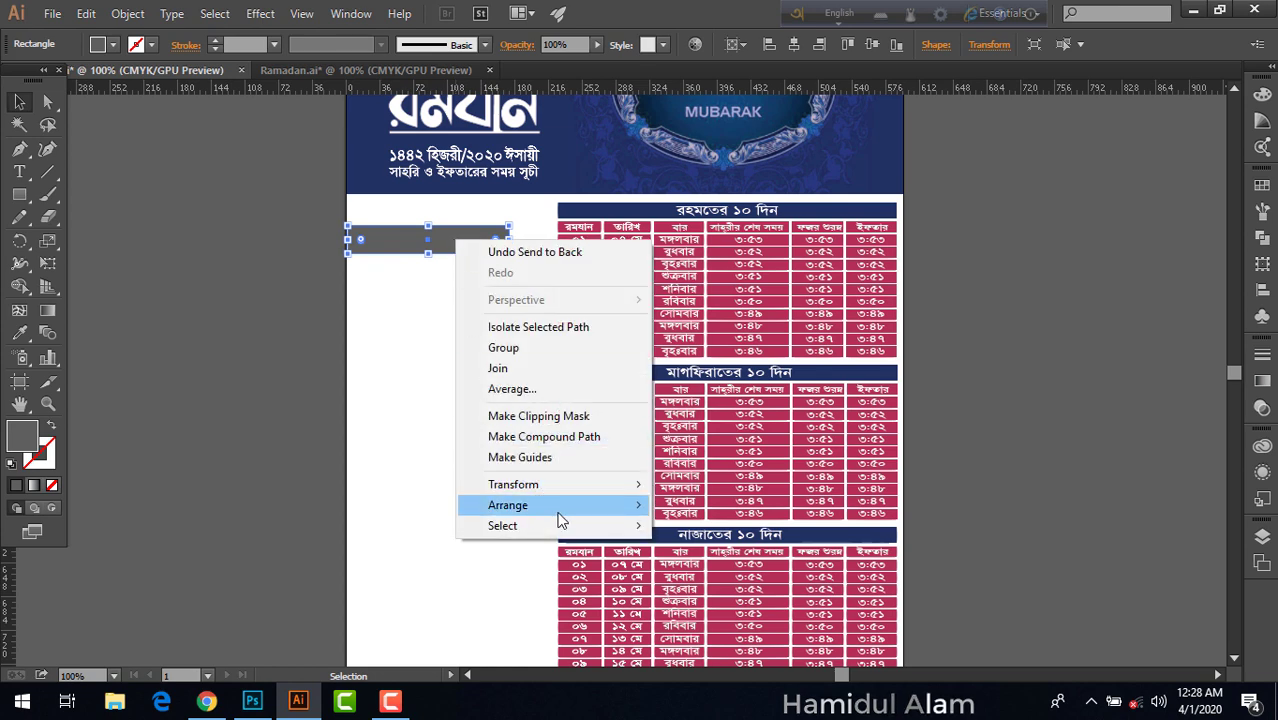
{"action": "left_click", "coordinate": [700, 567]}
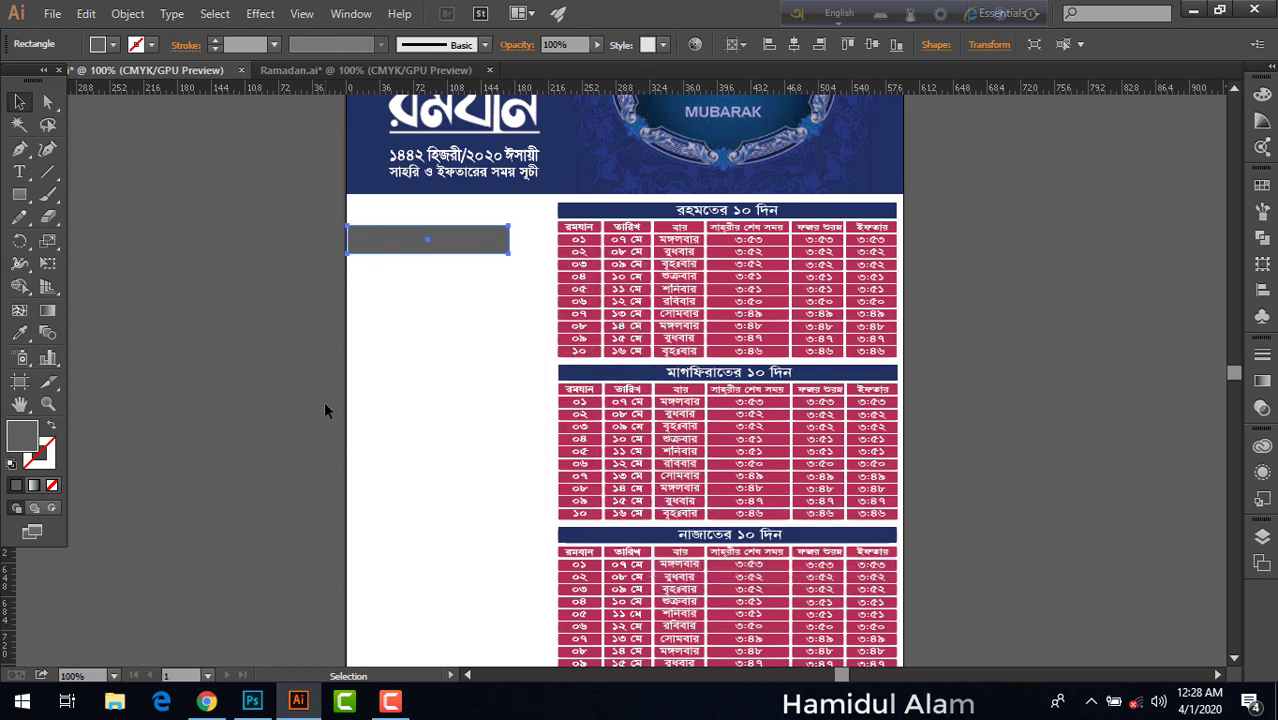
{"action": "left_click", "coordinate": [459, 281]}
{"action": "left_click_drag", "start_coordinate": [478, 251], "coordinate": [480, 277]}
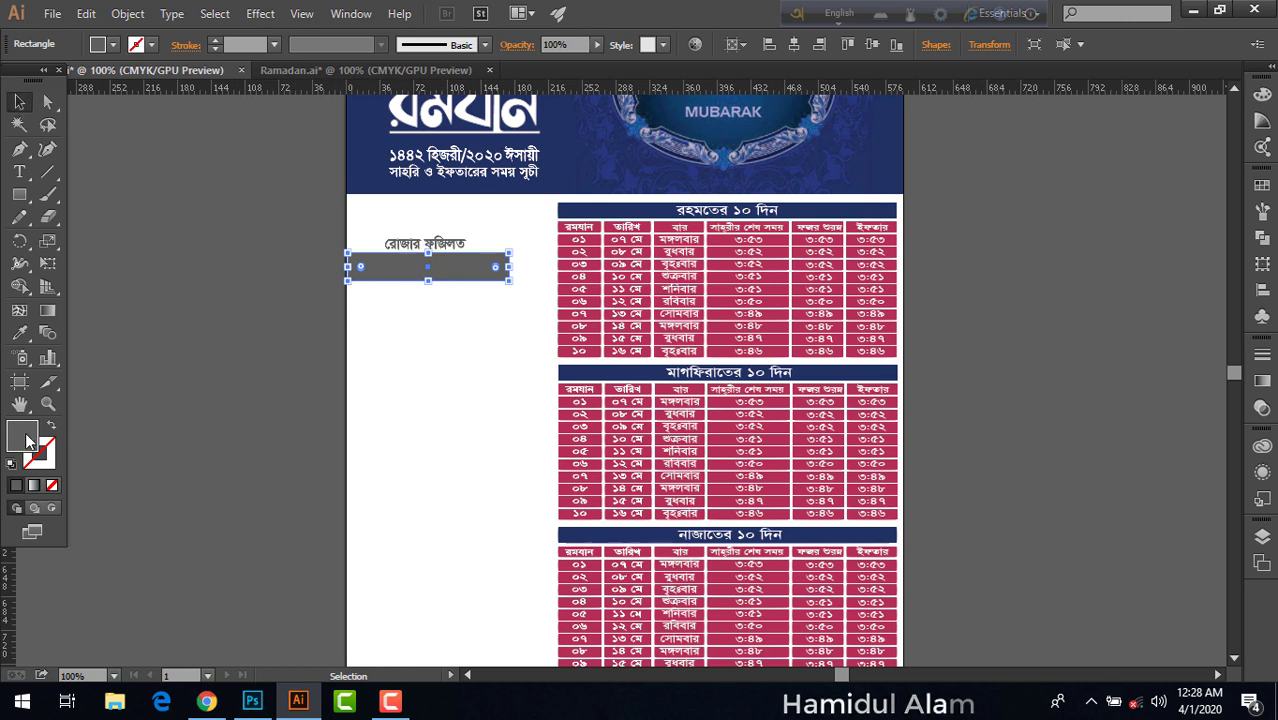
Colour the bar crimson with the Eyedropper and move it up behind the heading
{"action": "left_click", "coordinate": [19, 333]}
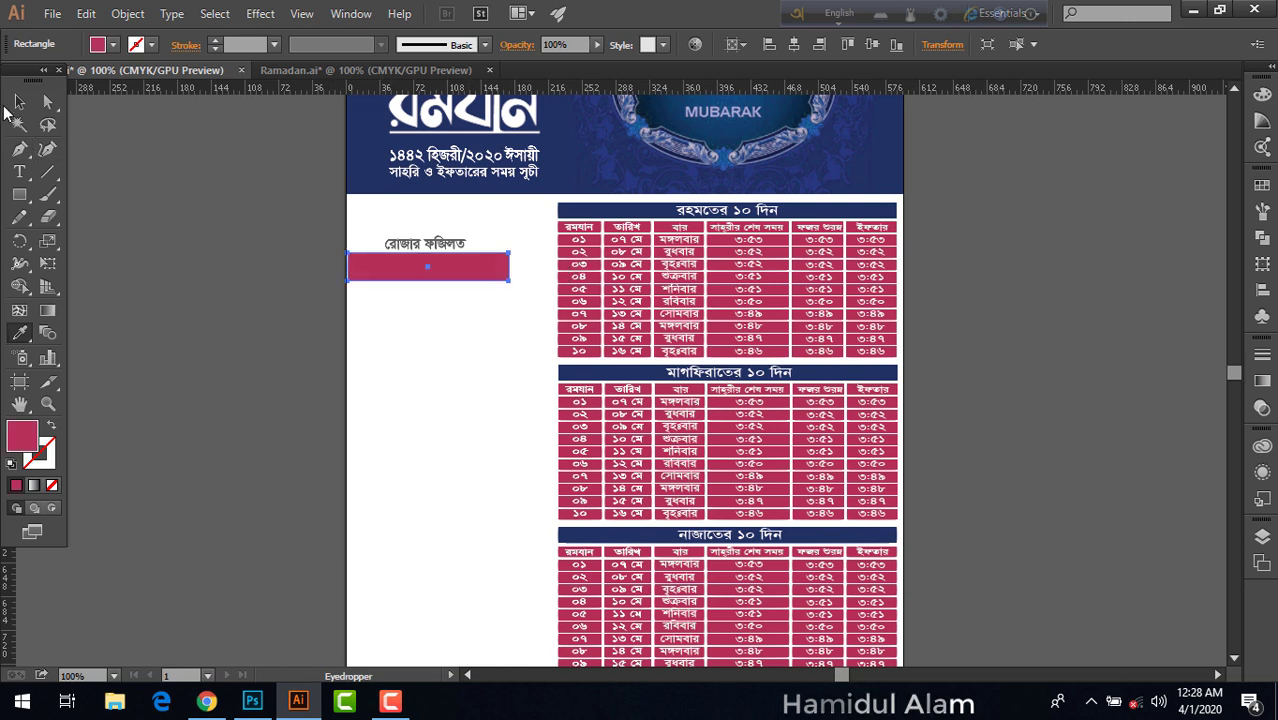
{"action": "left_click", "coordinate": [19, 102]}
{"action": "left_click", "coordinate": [352, 317]}
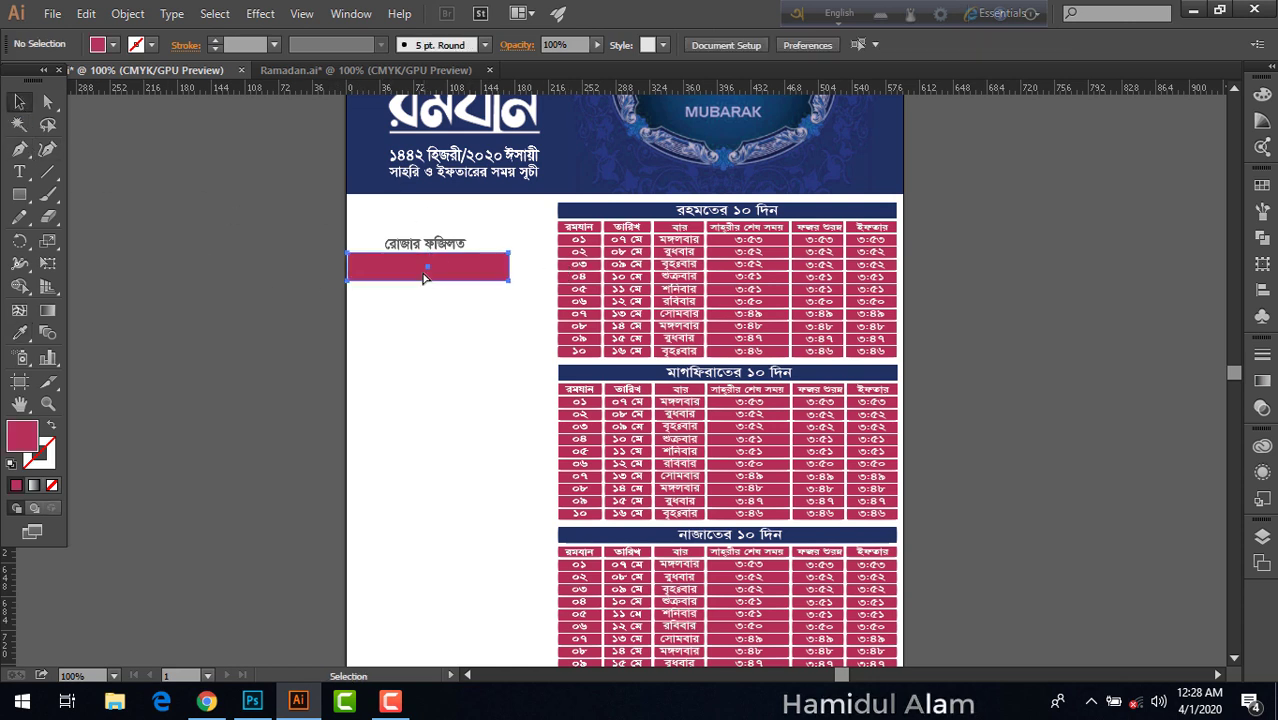
{"action": "left_click_drag", "start_coordinate": [423, 260], "coordinate": [423, 234]}
{"action": "left_click", "coordinate": [423, 284]}
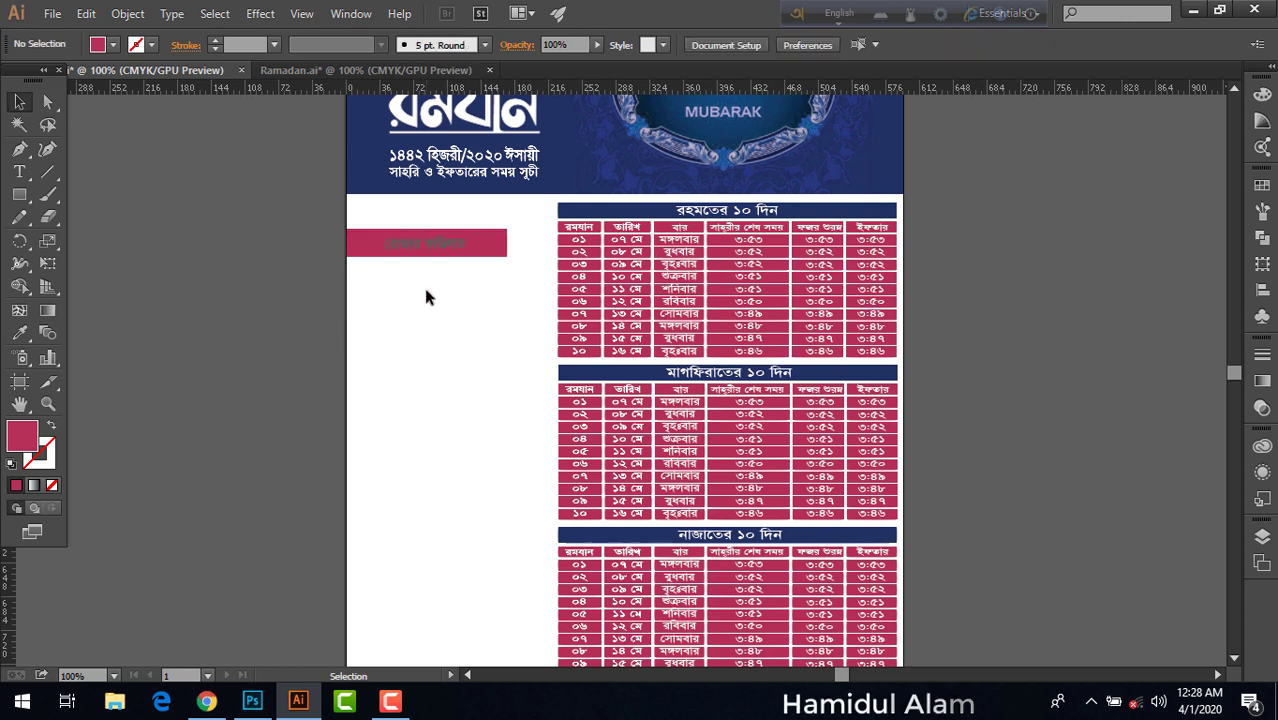
Make the heading text white with the Eyedropper, then carry the Bengali paragraph over from Ramadan.ai
{"action": "left_click", "coordinate": [437, 246]}
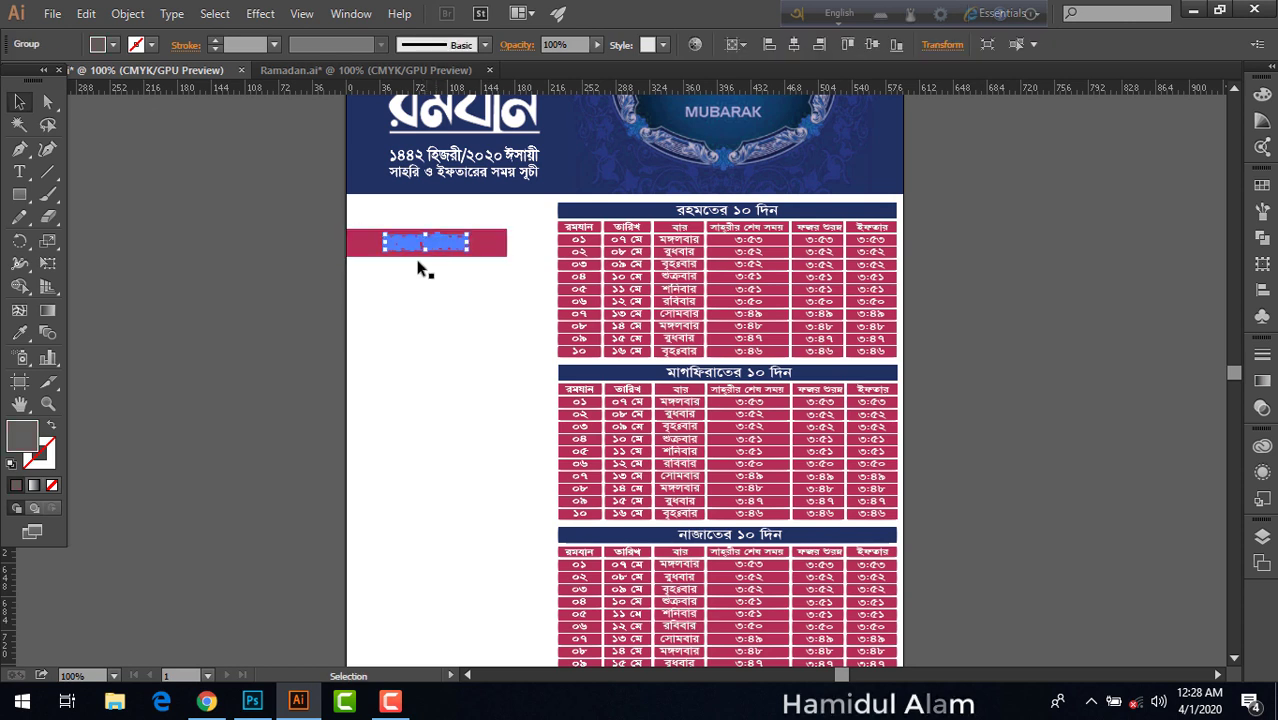
{"action": "left_click", "coordinate": [19, 333]}
{"action": "left_click", "coordinate": [392, 337]}
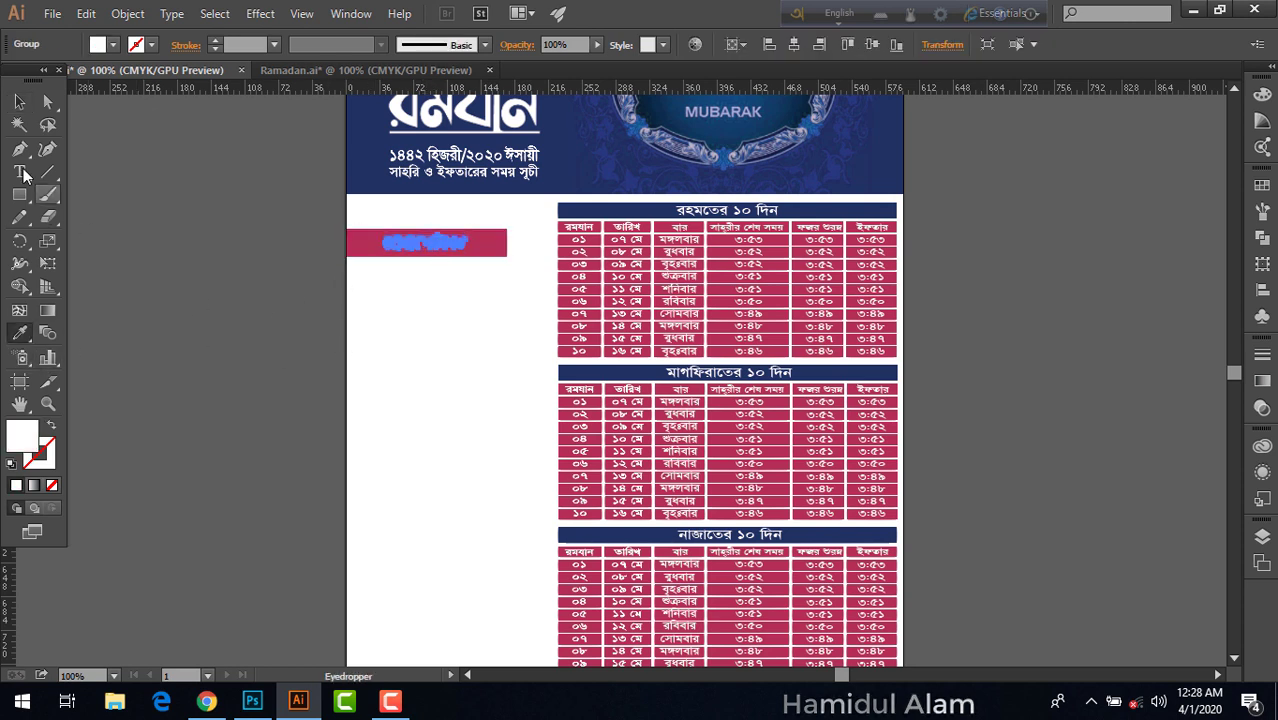
{"action": "left_click", "coordinate": [19, 101]}
{"action": "left_click", "coordinate": [120, 263]}
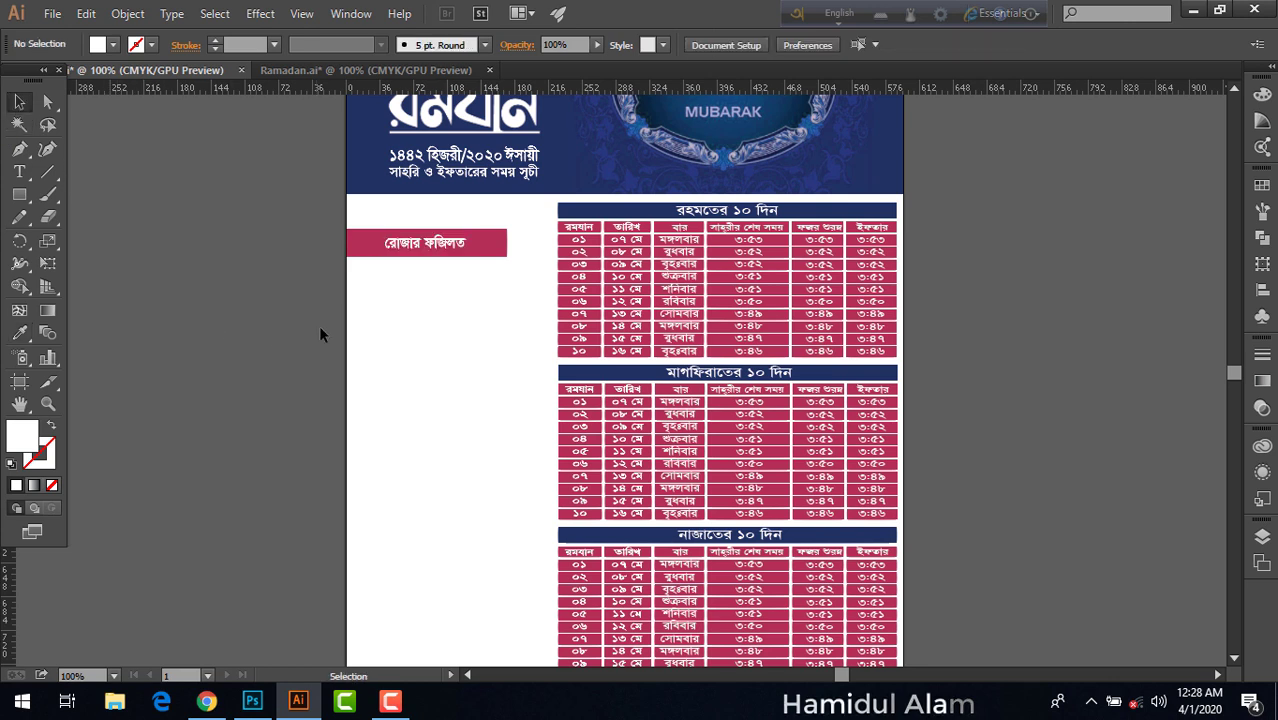
{"action": "left_click", "coordinate": [436, 67]}
{"action": "left_click_drag", "start_coordinate": [422, 391], "coordinate": [197, 67]}
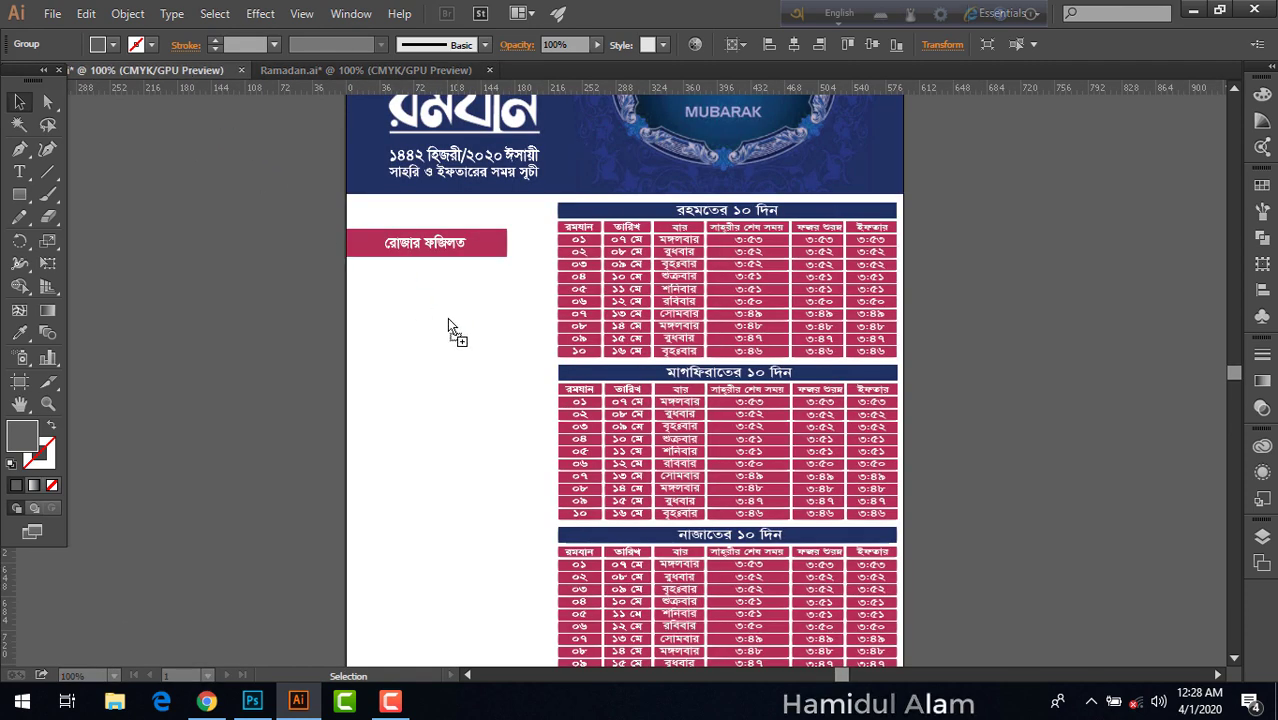
Drop the Bengali hadith paragraph beneath the রোজার ফজিলত bar and check its placement
{"action": "mouse_move", "coordinate": [433, 310]}
{"action": "left_mouse_down"}
{"action": "mouse_move", "coordinate": [447, 318]}
{"action": "mouse_move", "coordinate": [430, 311]}
{"action": "left_mouse_up"}
{"action": "left_click", "coordinate": [467, 414]}
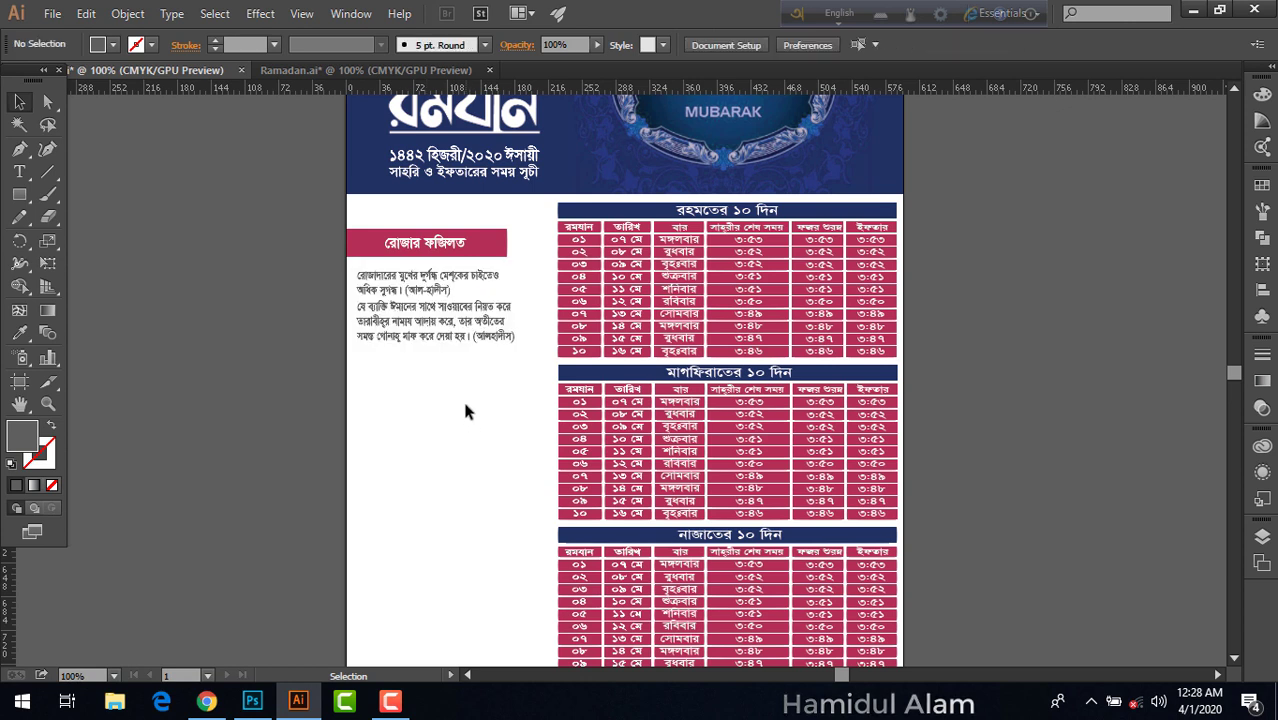
{"action": "scroll", "coordinate": [465, 405], "scroll_direction": "up", "scroll_amount": 2}
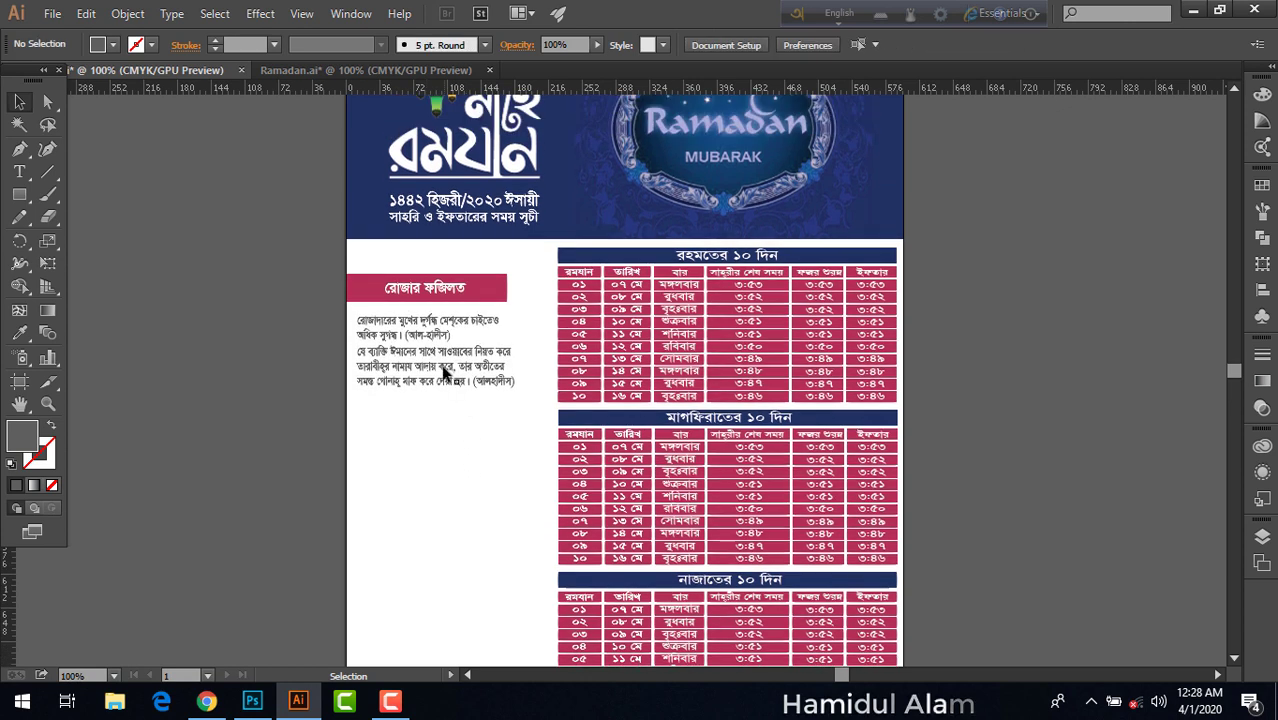
{"action": "left_click", "coordinate": [446, 373]}
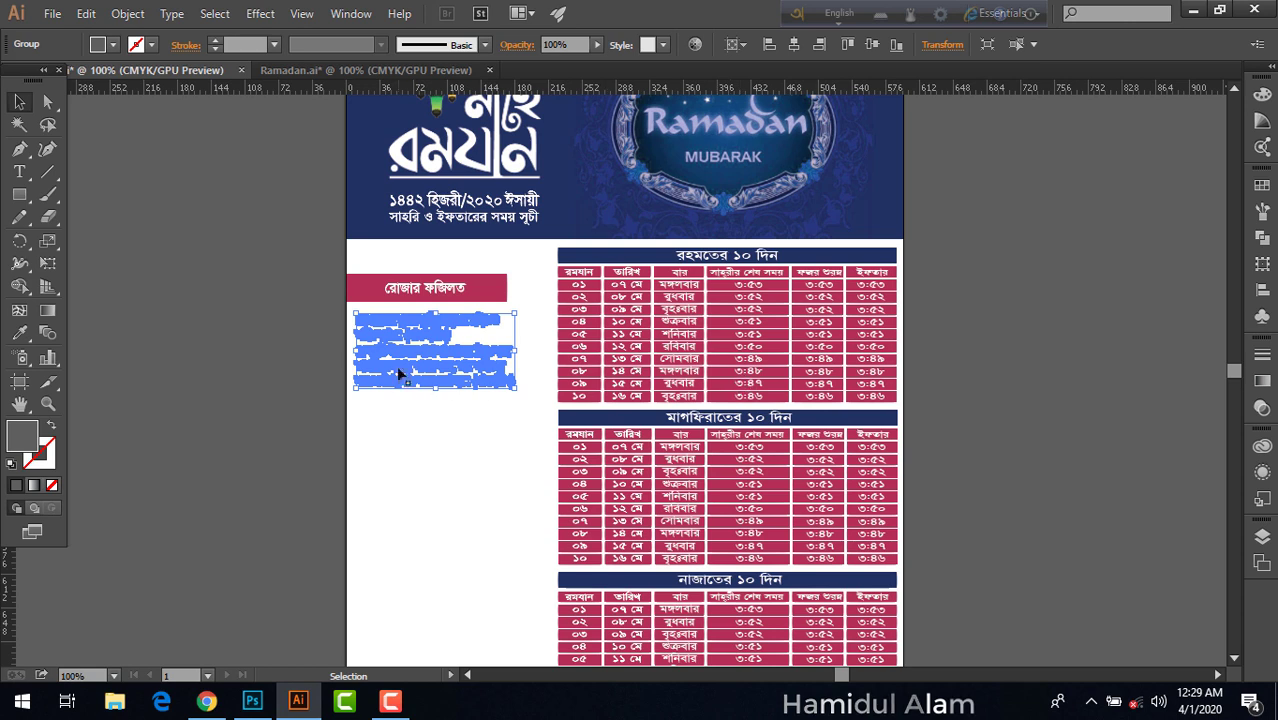
{"action": "left_click", "coordinate": [418, 425]}
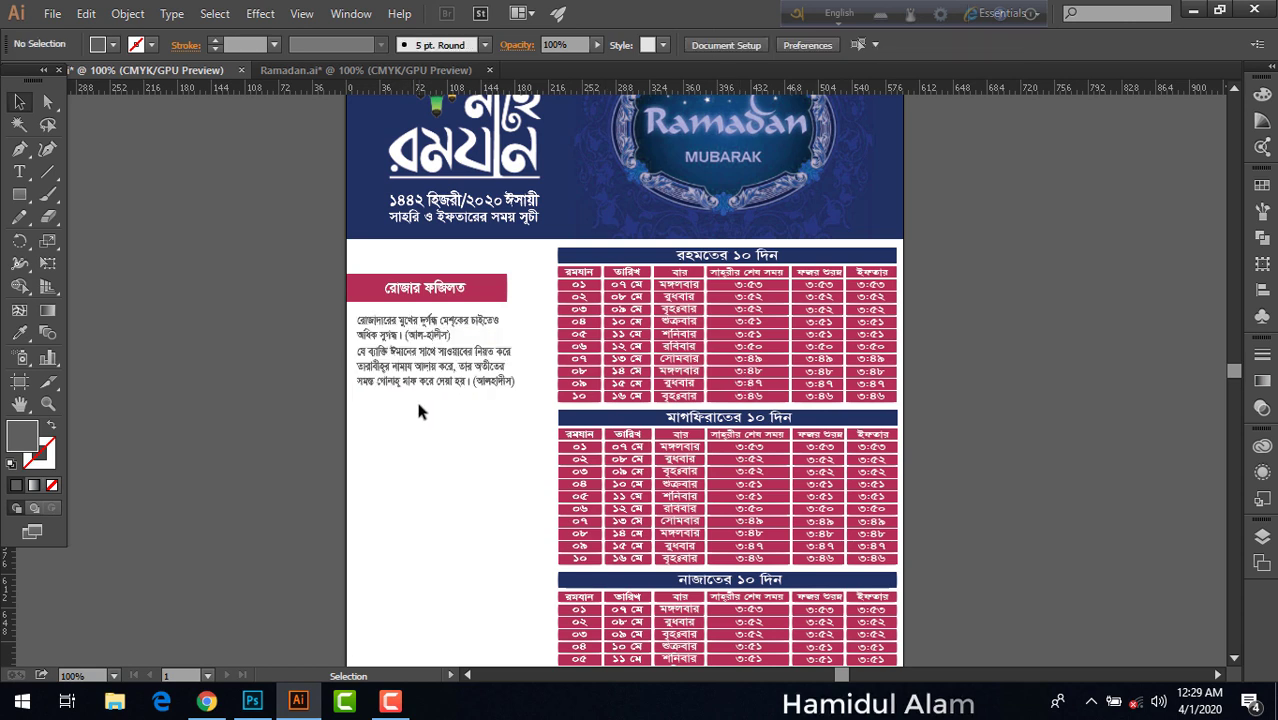
Adjust the paragraph, check its fill colour, and copy the crimson bar down for সাহরির নিয়ত
{"action": "left_click", "coordinate": [285, 69]}
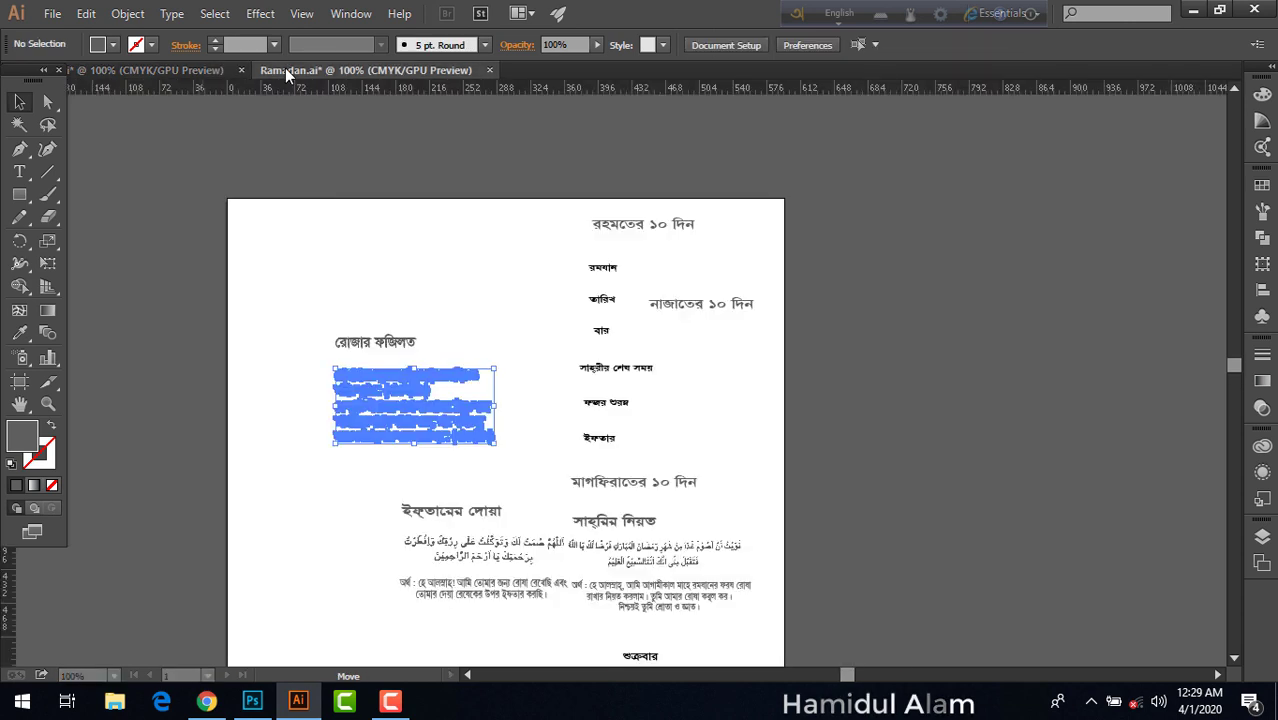
{"action": "left_click", "coordinate": [186, 69]}
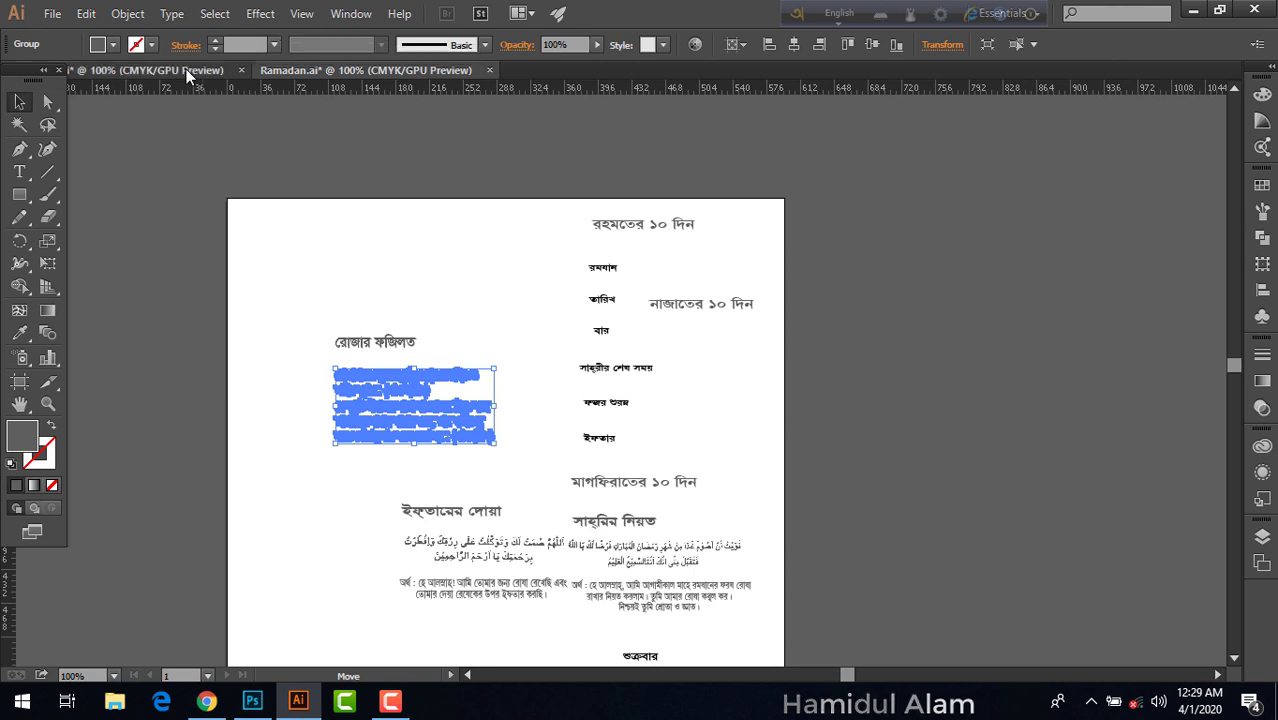
{"action": "left_click_drag", "start_coordinate": [405, 363], "coordinate": [410, 368]}
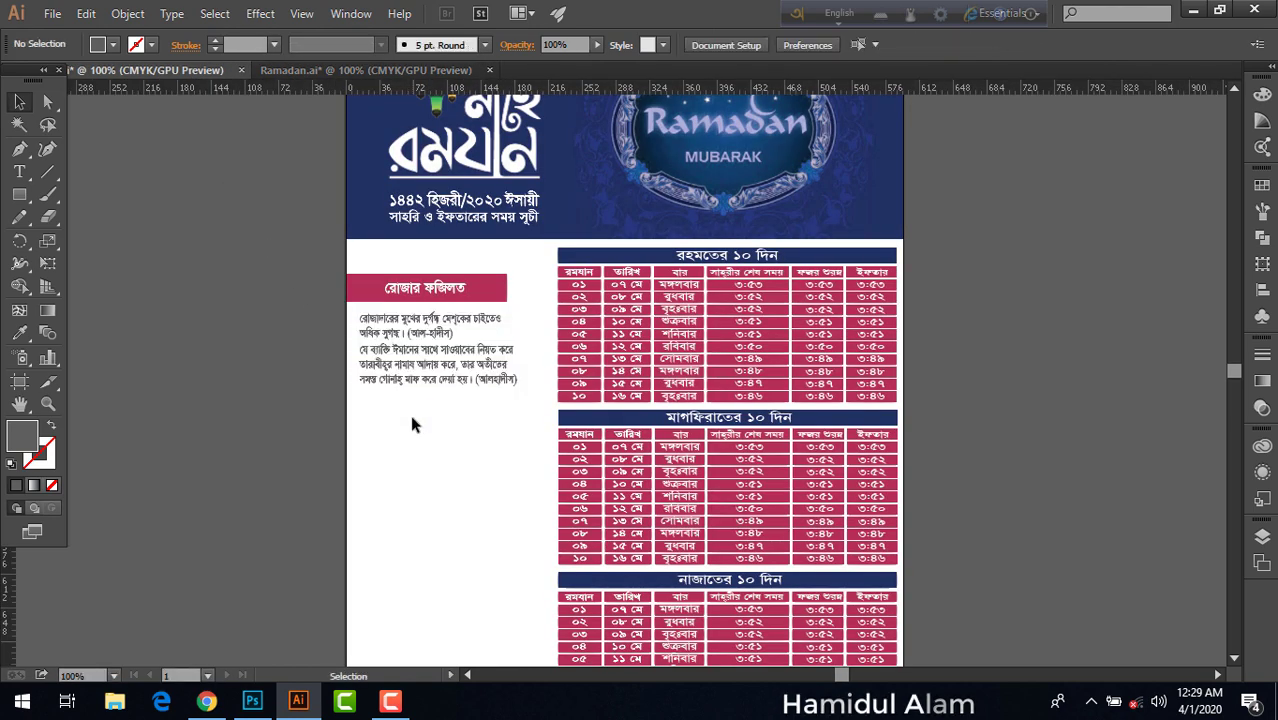
{"action": "left_click", "coordinate": [405, 368]}
{"action": "left_click", "coordinate": [116, 423]}
{"action": "double_click", "coordinate": [22, 436]}
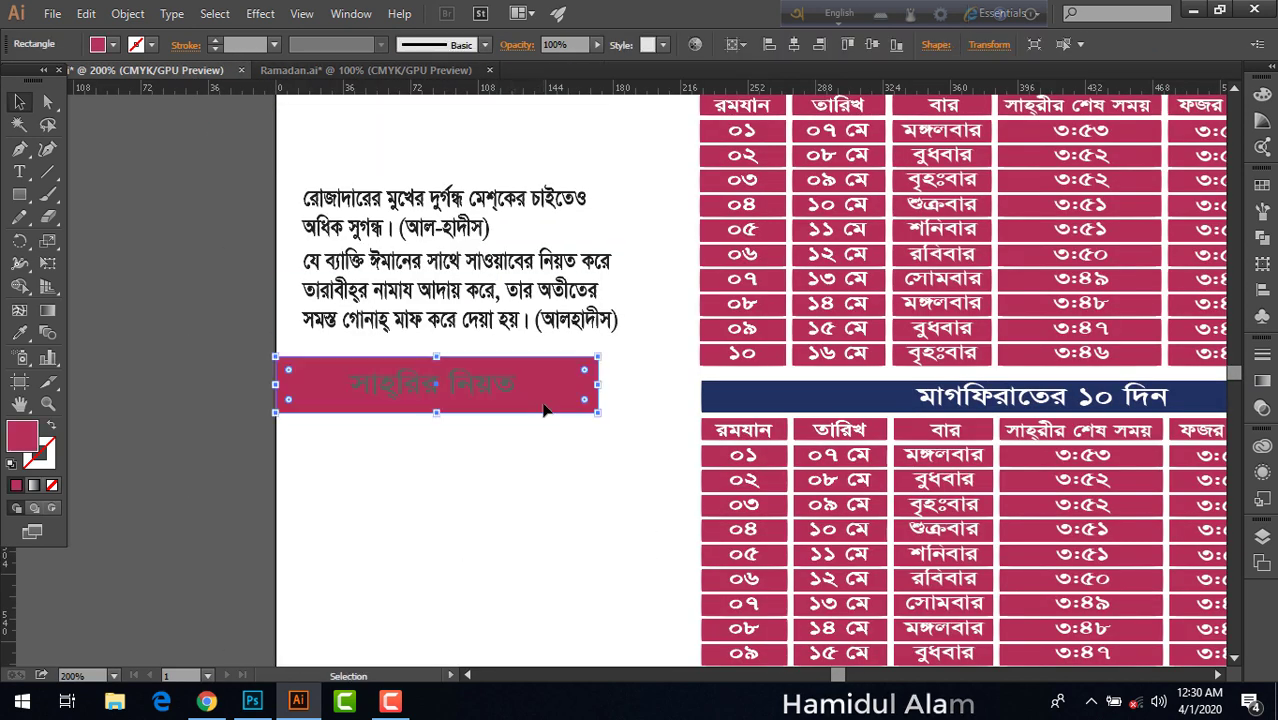
{"action": "left_click_drag", "start_coordinate": [541, 160], "coordinate": [541, 406]}
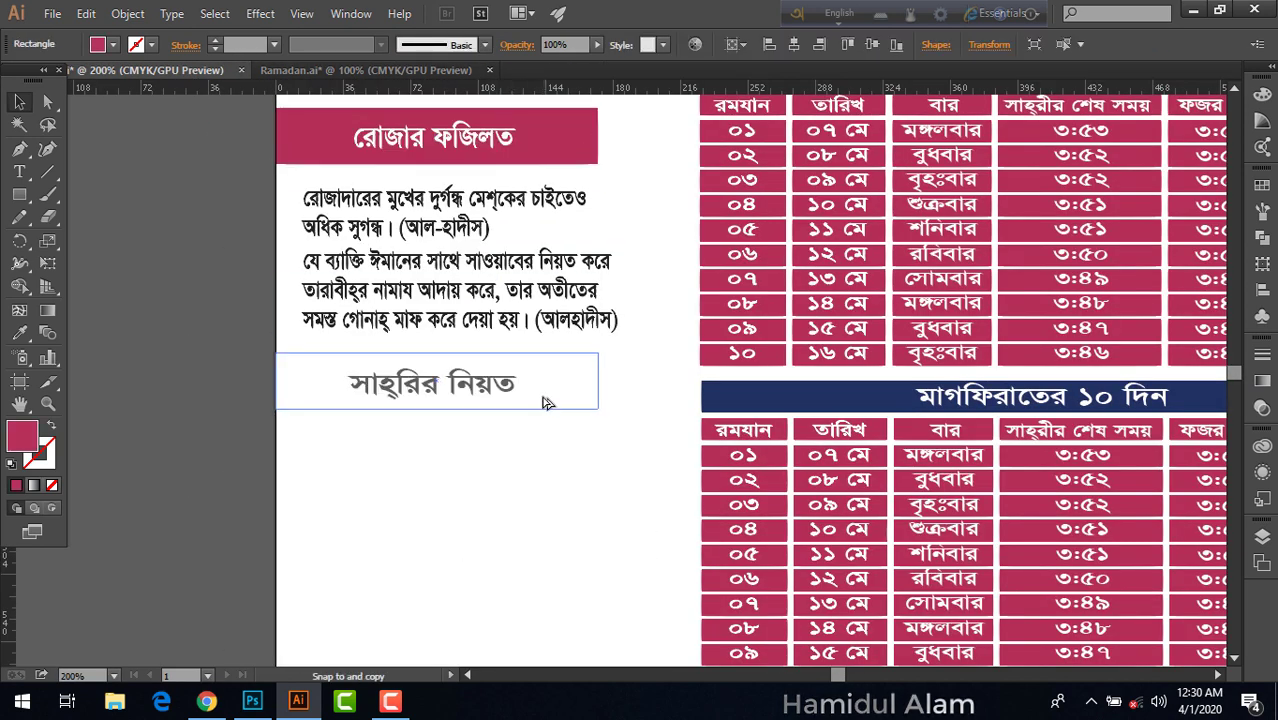
Bring the সাহরির নিয়ত Arabic prayer and its meaning from Ramadan.ai into the poster's left column
{"action": "key", "text": "i"}
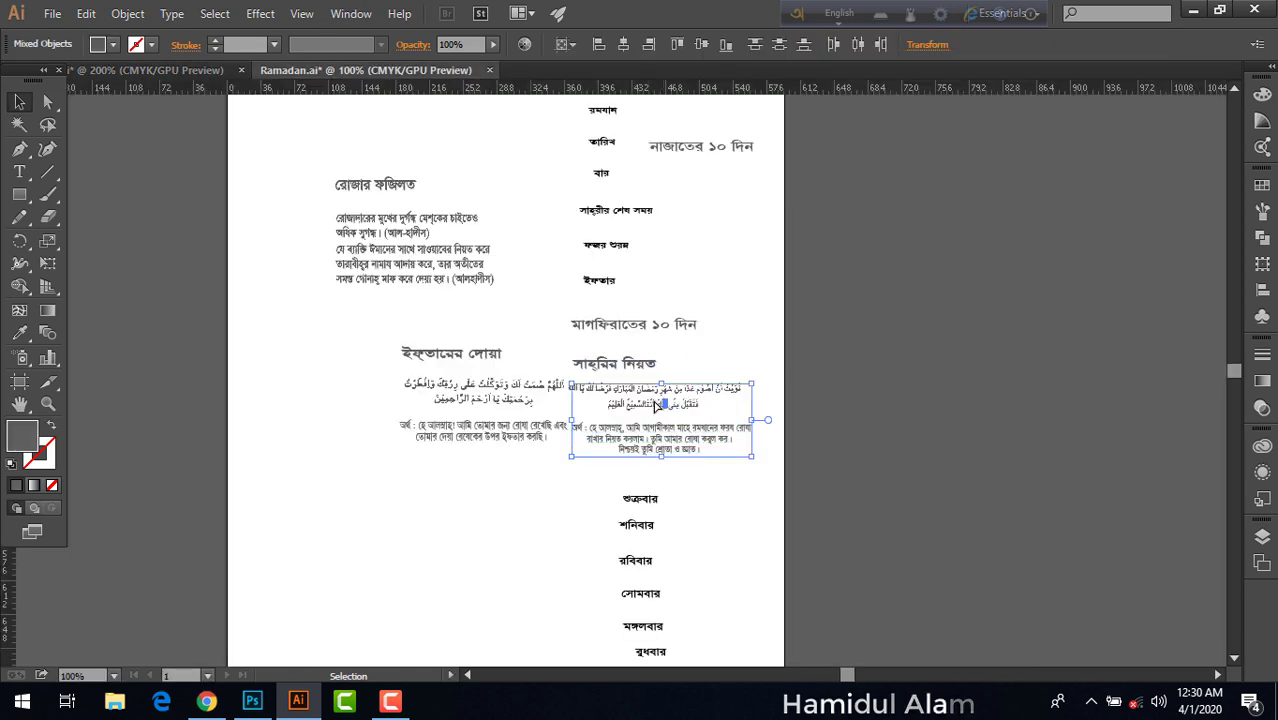
{"action": "key", "text": "ctrl+equal"}
{"action": "key", "text": "ctrl+equal"}
{"action": "key", "text": "ctrl+equal"}
{"action": "key", "text": "v"}
{"action": "mouse_move", "coordinate": [854, 577]}
{"action": "left_mouse_down"}
{"action": "mouse_move", "coordinate": [460, 285]}
{"action": "mouse_move", "coordinate": [440, 460]}
{"action": "left_mouse_up"}
{"action": "scroll", "coordinate": [494, 454], "scroll_direction": "down", "scroll_amount": 4}
{"action": "scroll", "coordinate": [494, 454], "scroll_direction": "up", "scroll_amount": 1}
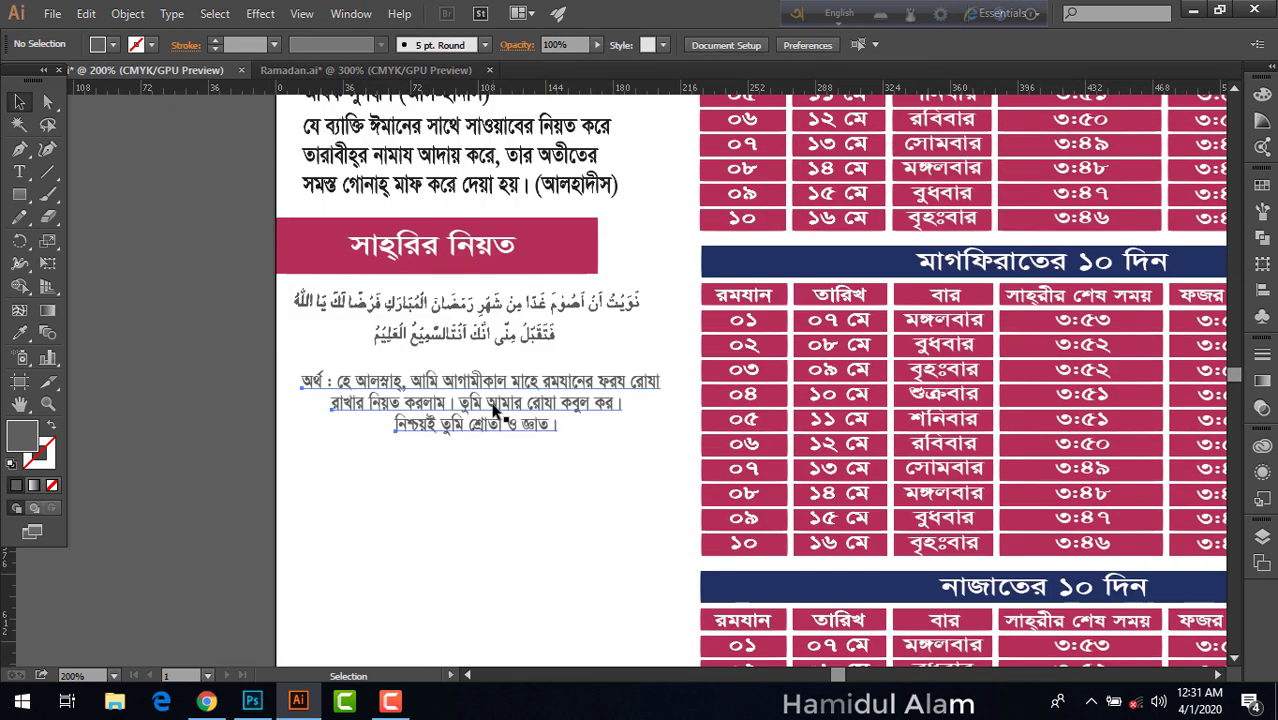
{"action": "left_click", "coordinate": [497, 482]}
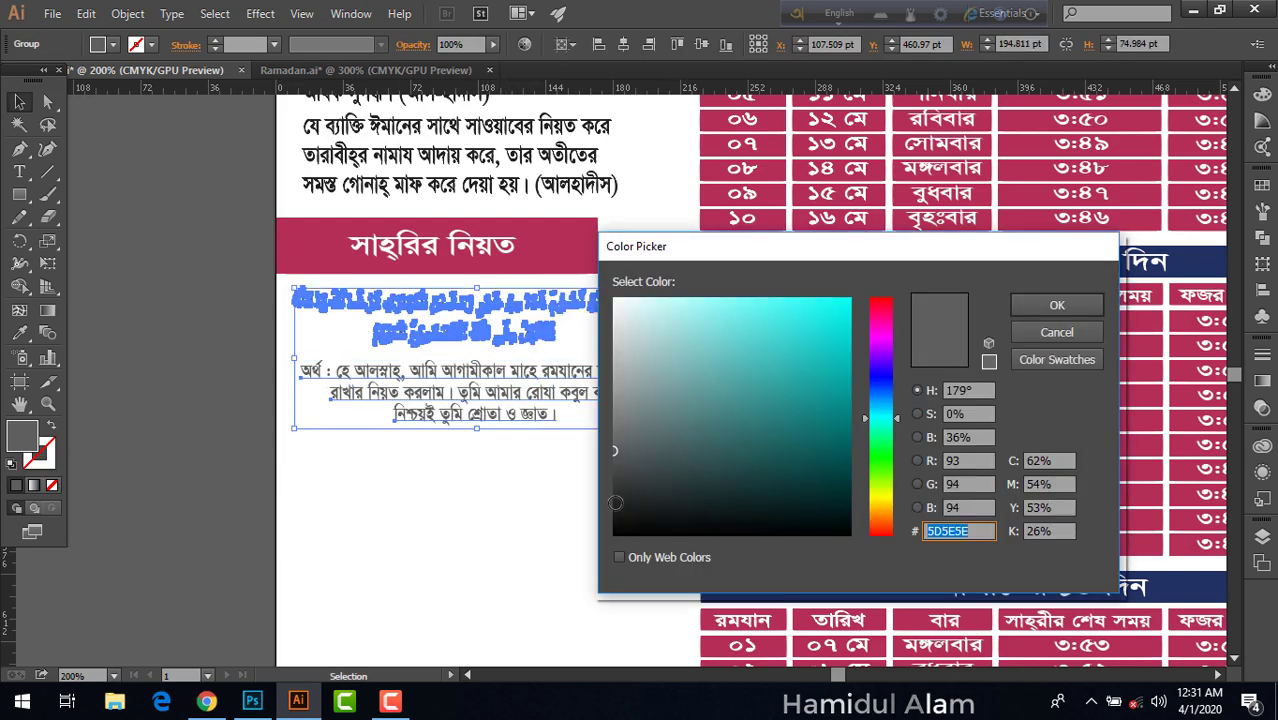
Drag the ইফতারের দোয়া prayer block from Ramadan.ai into the poster
{"action": "scroll", "coordinate": [404, 498], "scroll_direction": "up", "scroll_amount": 1}
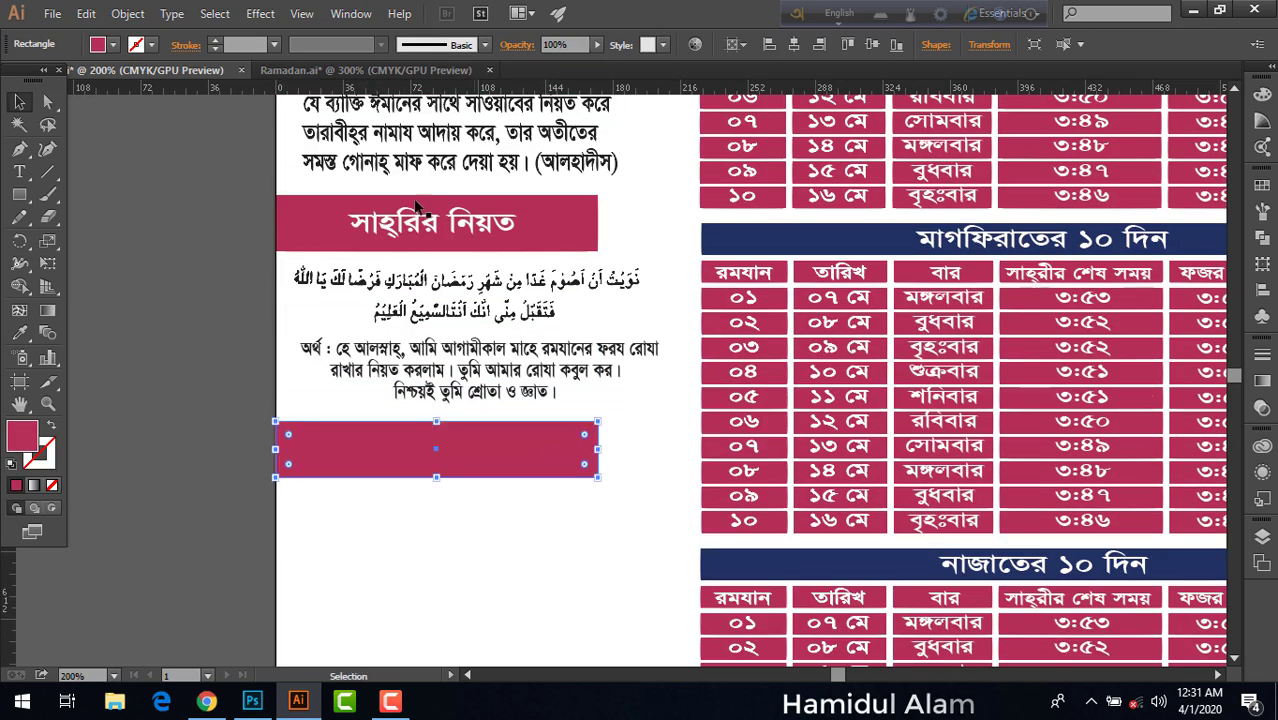
{"action": "key", "text": "ctrl+Tab"}
{"action": "left_click_drag", "start_coordinate": [440, 375], "coordinate": [475, 467]}
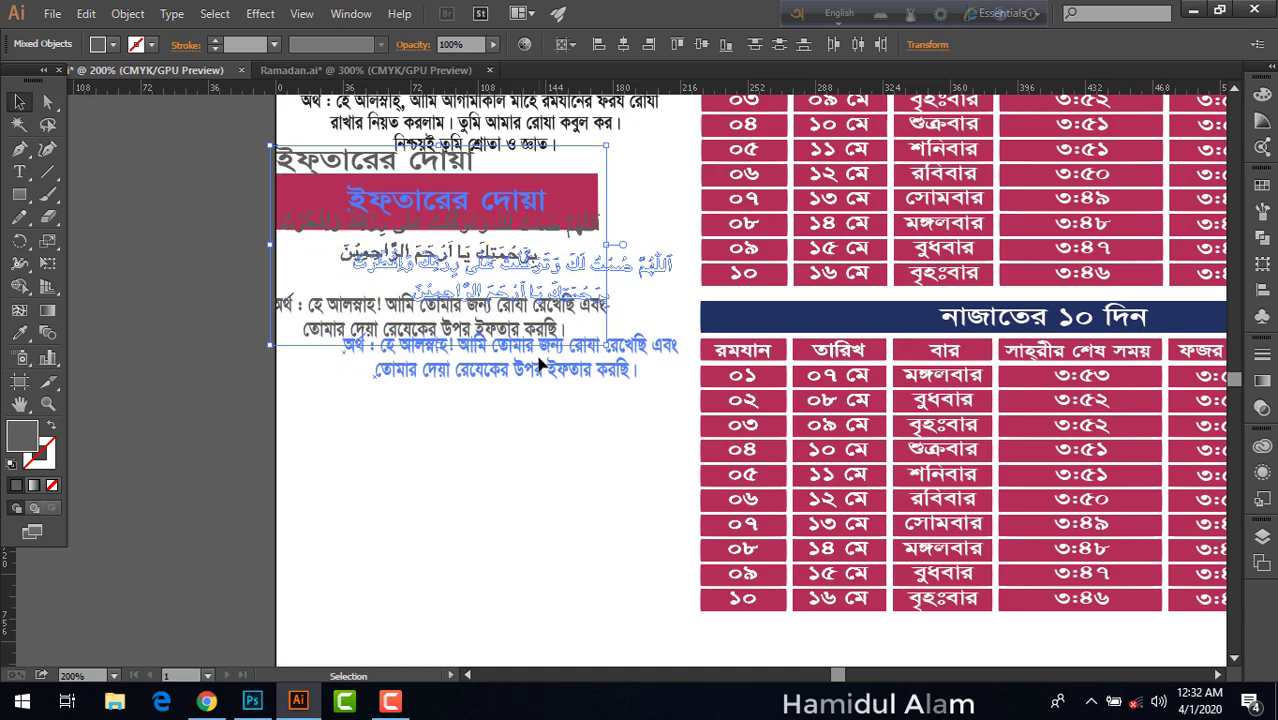
Set the iftar prayer text fill to near-black #1E1E1E
{"action": "left_click", "coordinate": [15, 333]}
{"action": "key", "text": "v"}
{"action": "scroll", "coordinate": [478, 450], "scroll_direction": "up", "scroll_amount": 2}
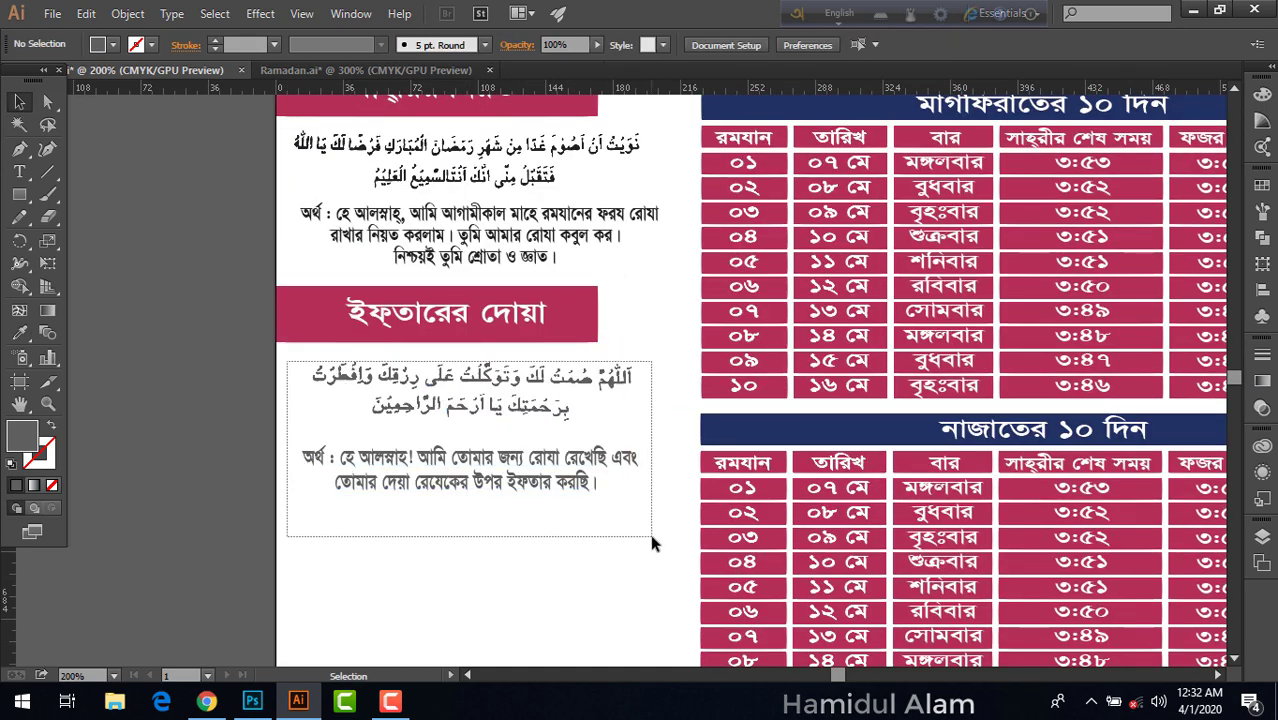
{"action": "left_click", "coordinate": [478, 450]}
{"action": "double_click", "coordinate": [22, 435]}
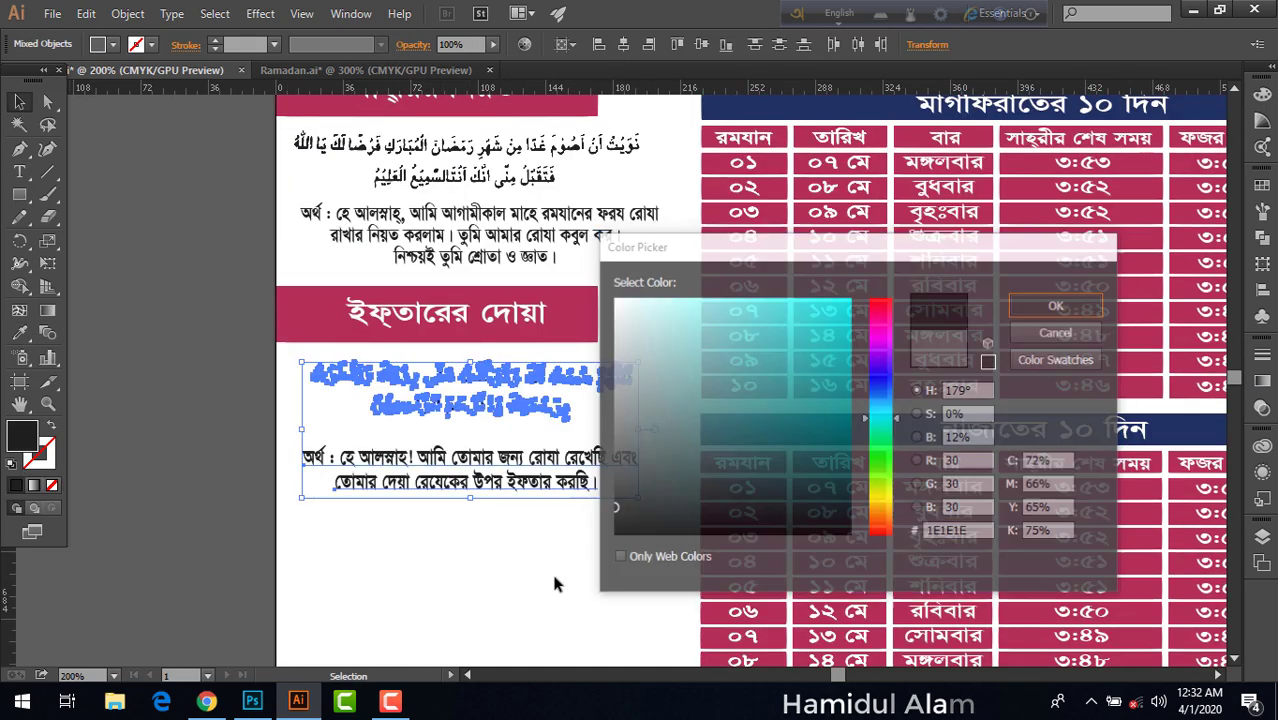
{"action": "key", "text": "Return"}
{"action": "left_click", "coordinate": [551, 569]}
{"action": "scroll", "coordinate": [551, 569], "scroll_direction": "down", "scroll_amount": 1}
{"action": "left_click", "coordinate": [365, 70]}
{"action": "key", "text": "ctrl+1"}
Place the two Qur'an quote blocks below the iftar prayer text
{"action": "left_click_drag", "start_coordinate": [271, 335], "coordinate": [651, 579]}
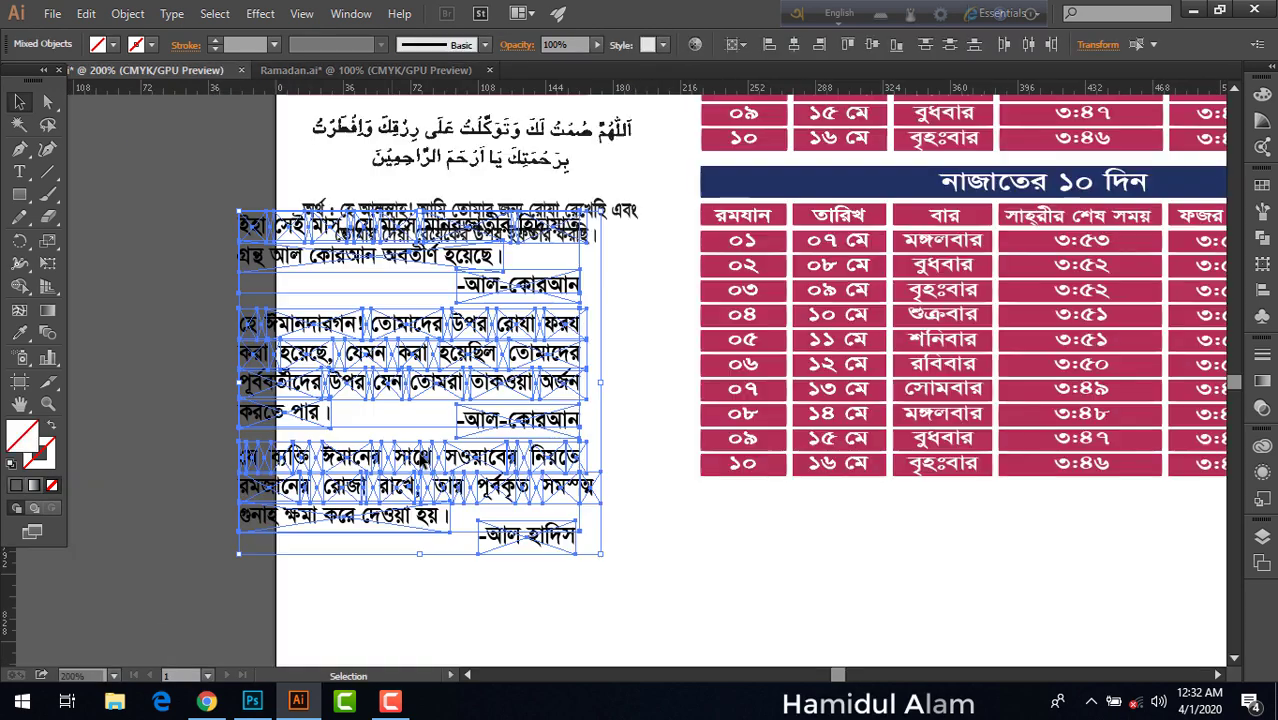
{"action": "key", "text": "ctrl+z"}
{"action": "left_click", "coordinate": [478, 565]}
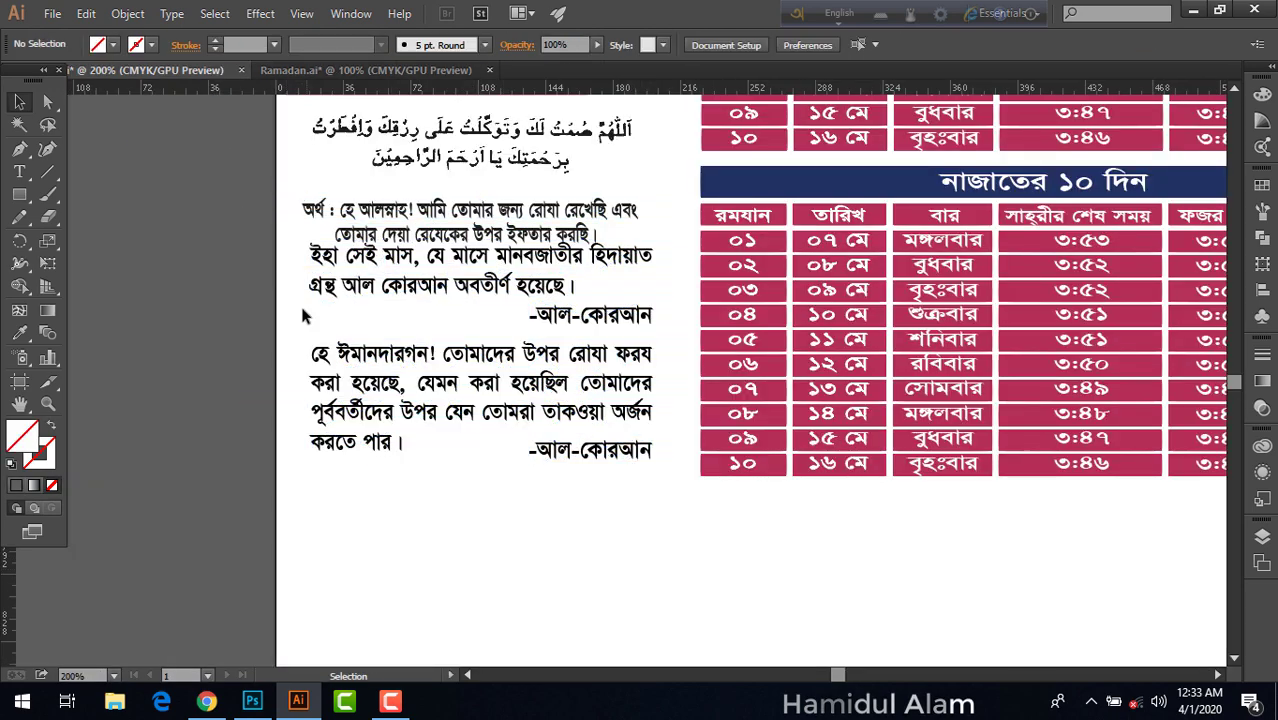
{"action": "left_click_drag", "start_coordinate": [298, 489], "coordinate": [640, 262]}
{"action": "left_click_drag", "start_coordinate": [575, 471], "coordinate": [570, 509]}
{"action": "key", "text": "ctrl+z"}
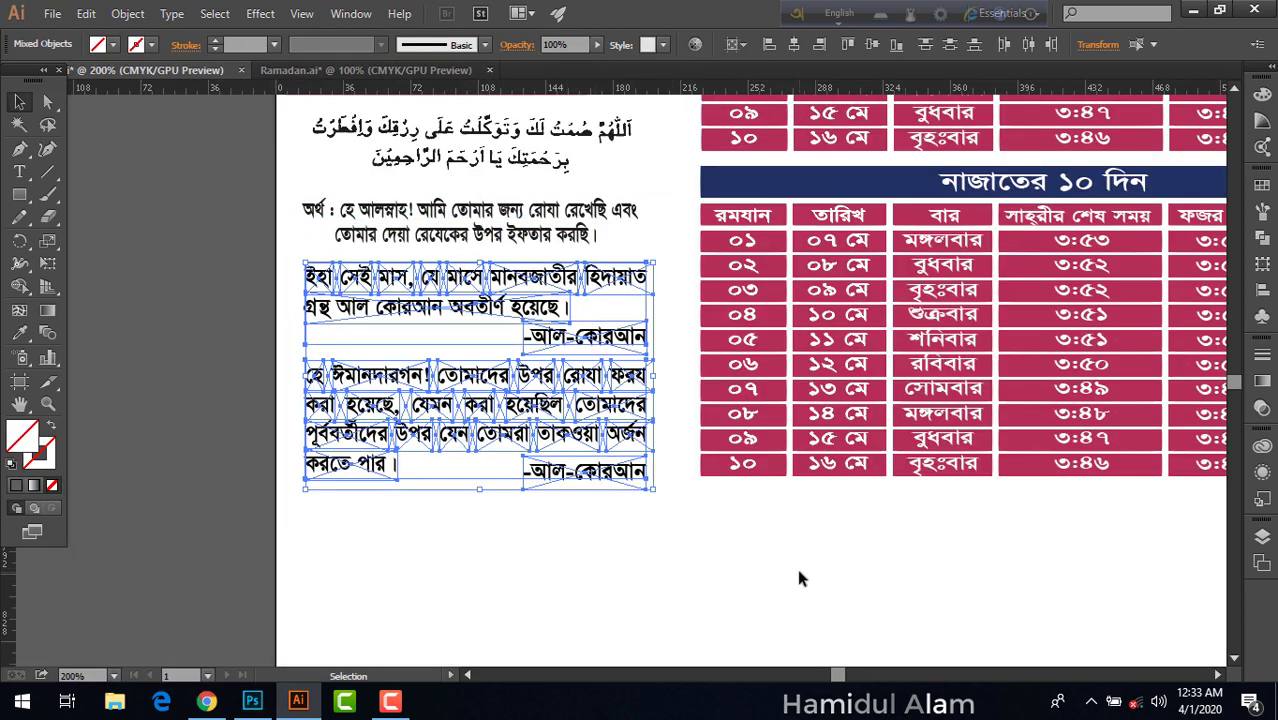
{"action": "left_click", "coordinate": [650, 590]}
Add a horizontal alignment guide across the page and show the guides
{"action": "left_click_drag", "start_coordinate": [636, 90], "coordinate": [699, 486]}
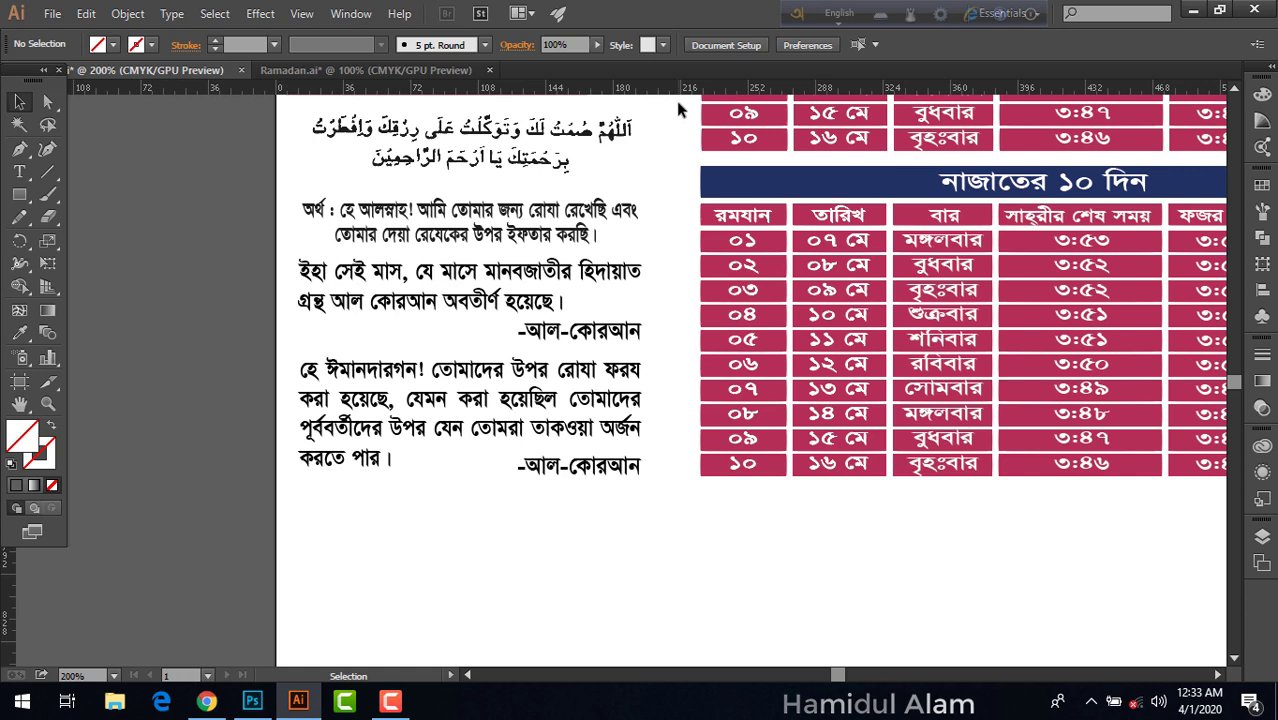
{"action": "key", "text": "ctrl+semicolon"}
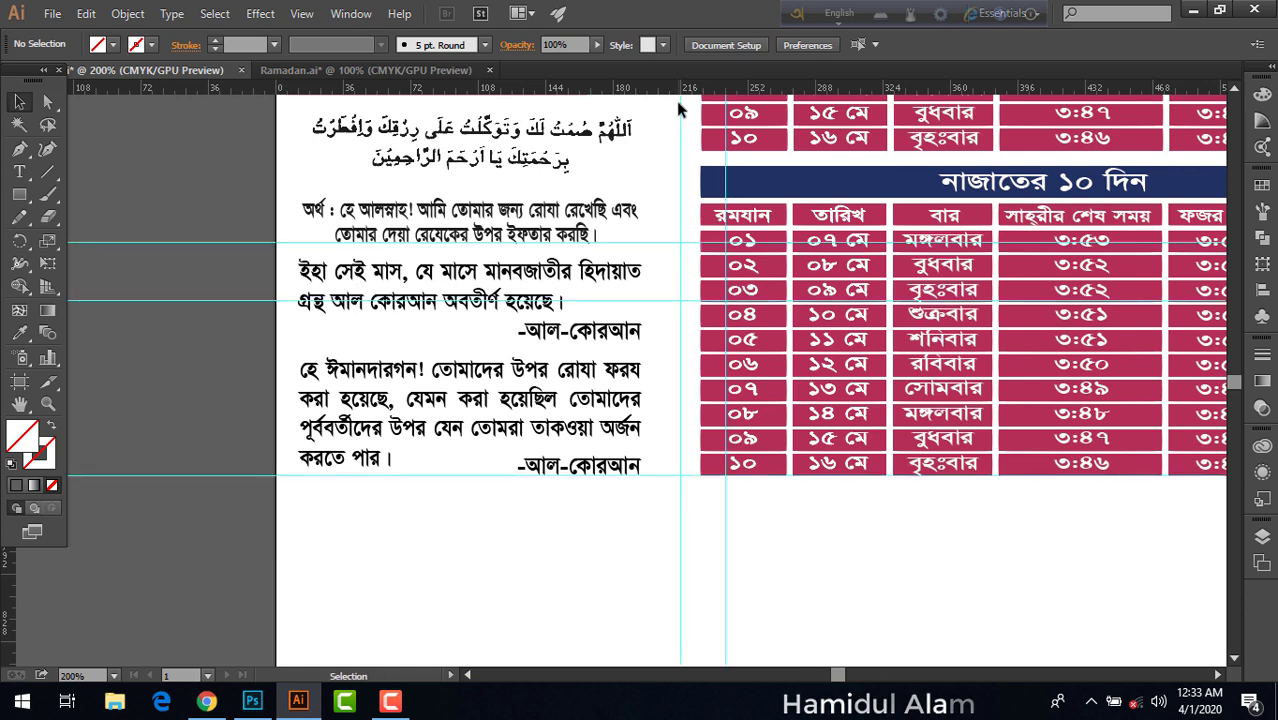
{"action": "scroll", "coordinate": [738, 505], "scroll_direction": "down", "scroll_amount": 2}
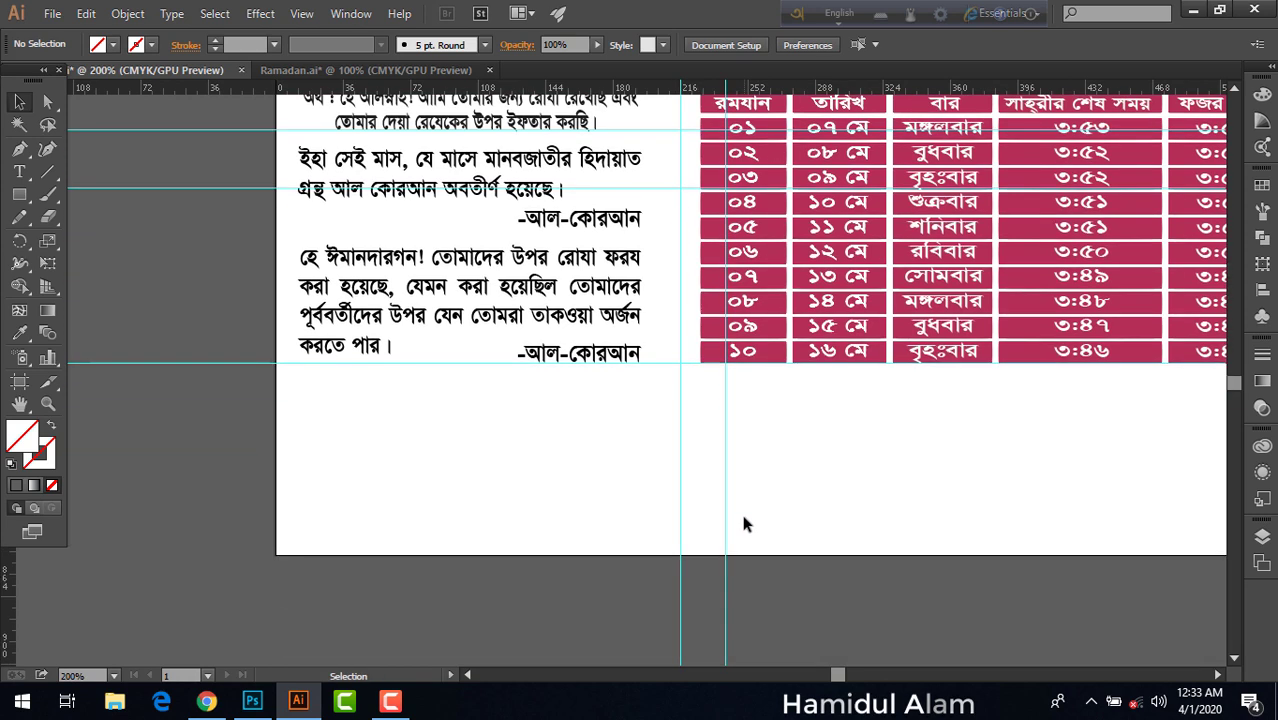
{"action": "scroll", "coordinate": [741, 521], "scroll_direction": "up", "scroll_amount": 2}
{"action": "scroll", "coordinate": [741, 521], "scroll_direction": "up", "scroll_amount": 1}
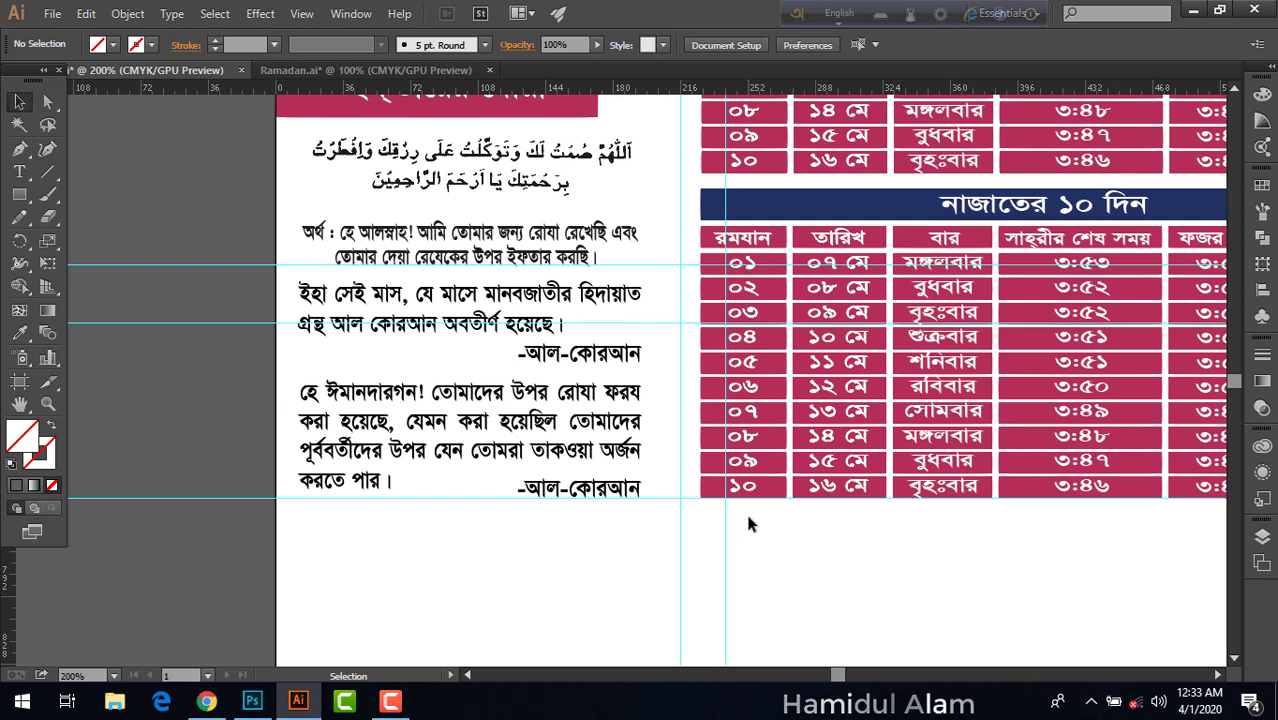
{"action": "scroll", "coordinate": [750, 523], "scroll_direction": "down", "scroll_amount": 2}
{"action": "scroll", "coordinate": [750, 553], "scroll_direction": "down", "scroll_amount": 1}
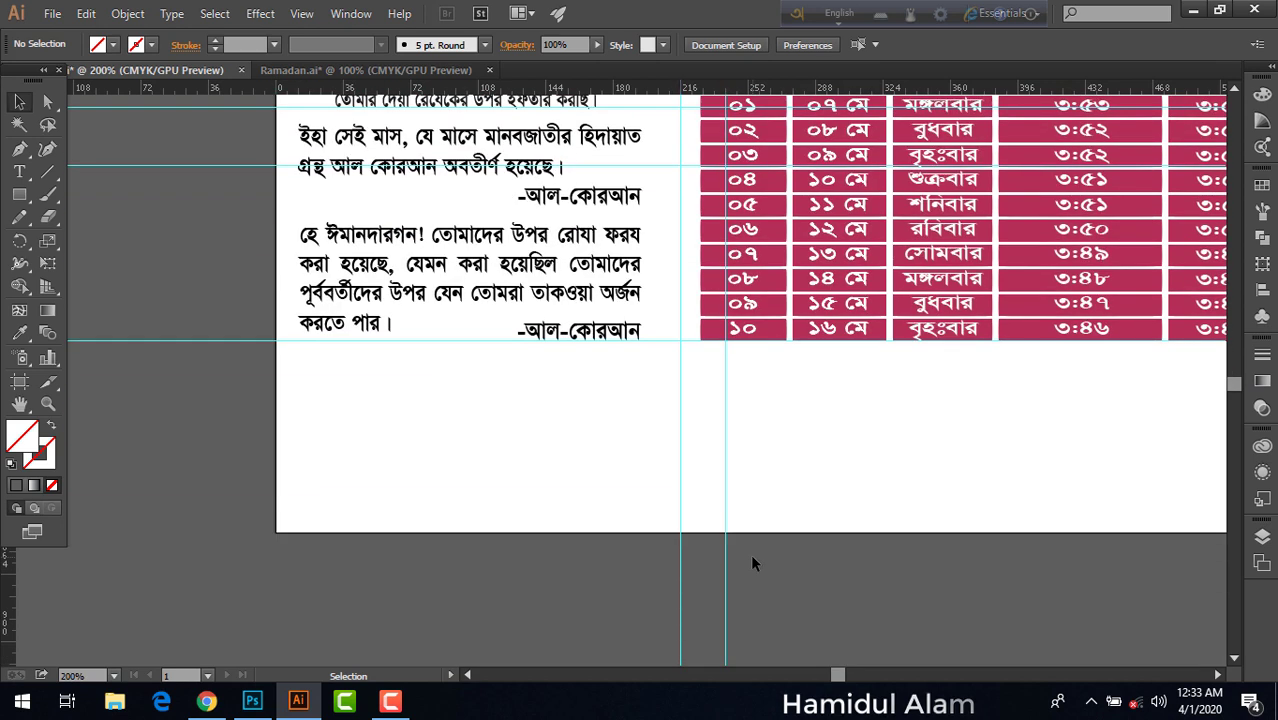
{"action": "scroll", "coordinate": [752, 560], "scroll_direction": "up", "scroll_amount": 3}
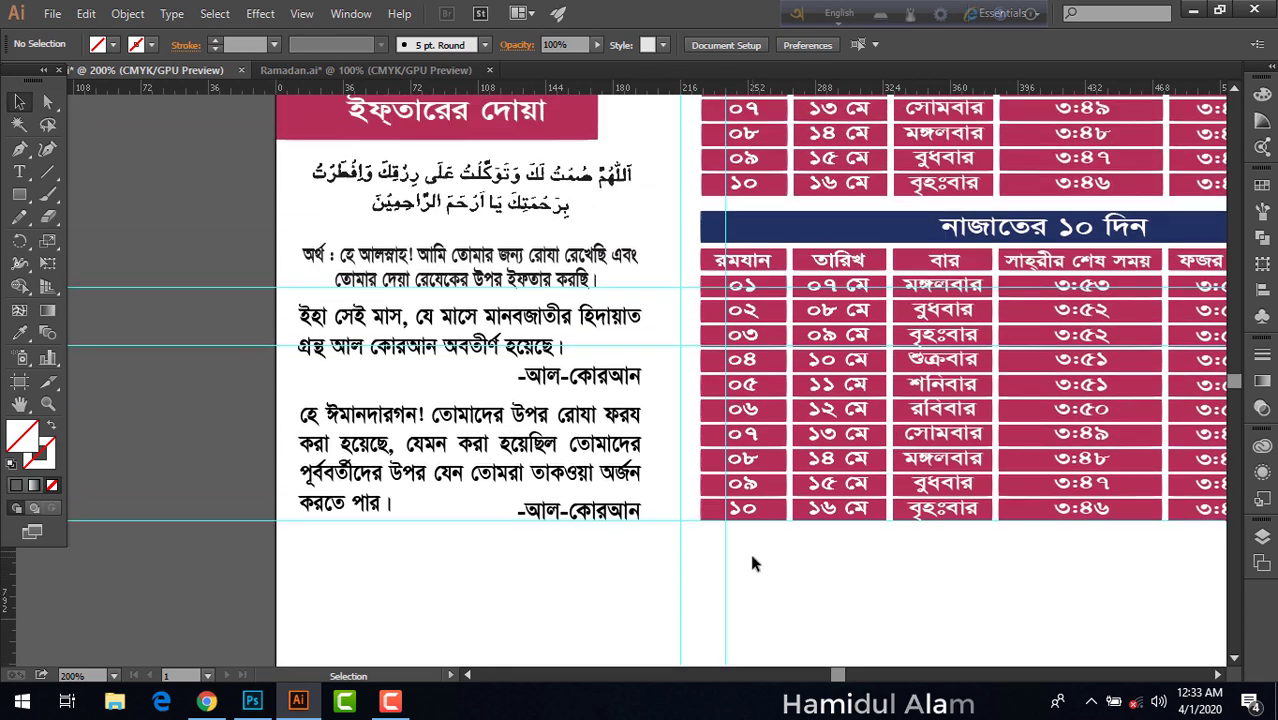
Shrink both Qur'an quote paragraphs slightly about their centre
{"action": "left_click", "coordinate": [561, 480]}
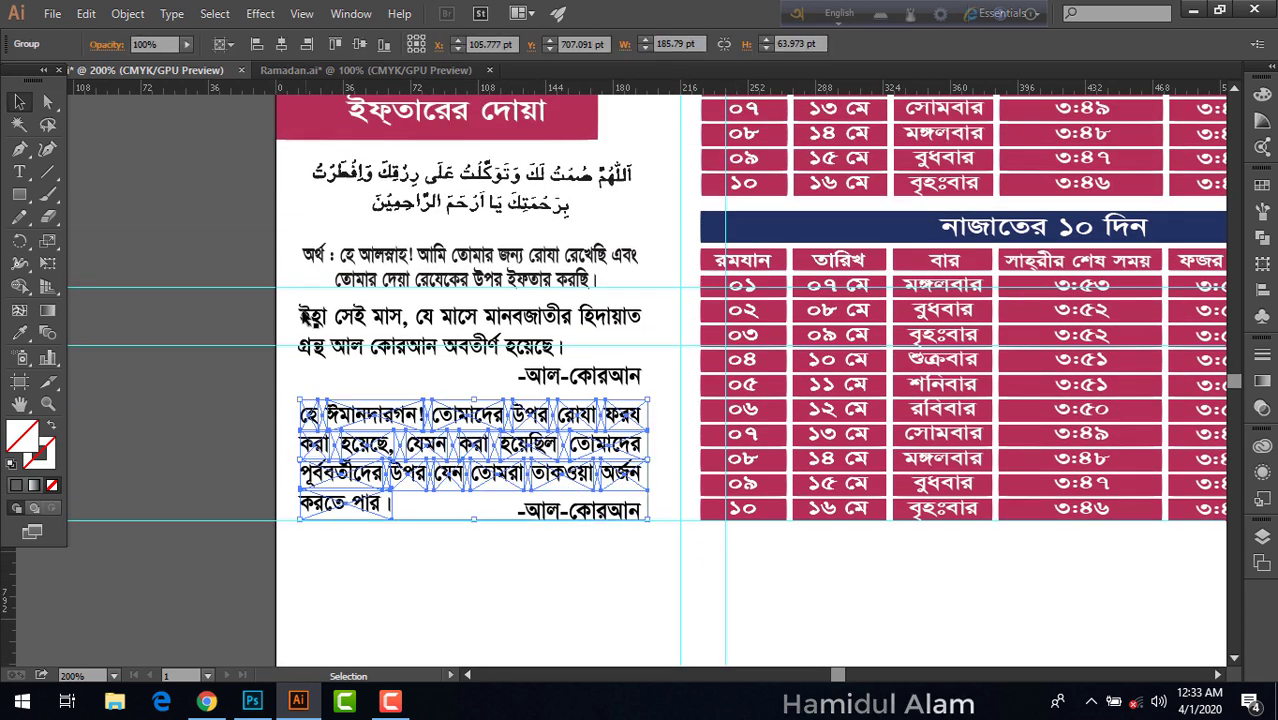
{"action": "left_click", "coordinate": [213, 382]}
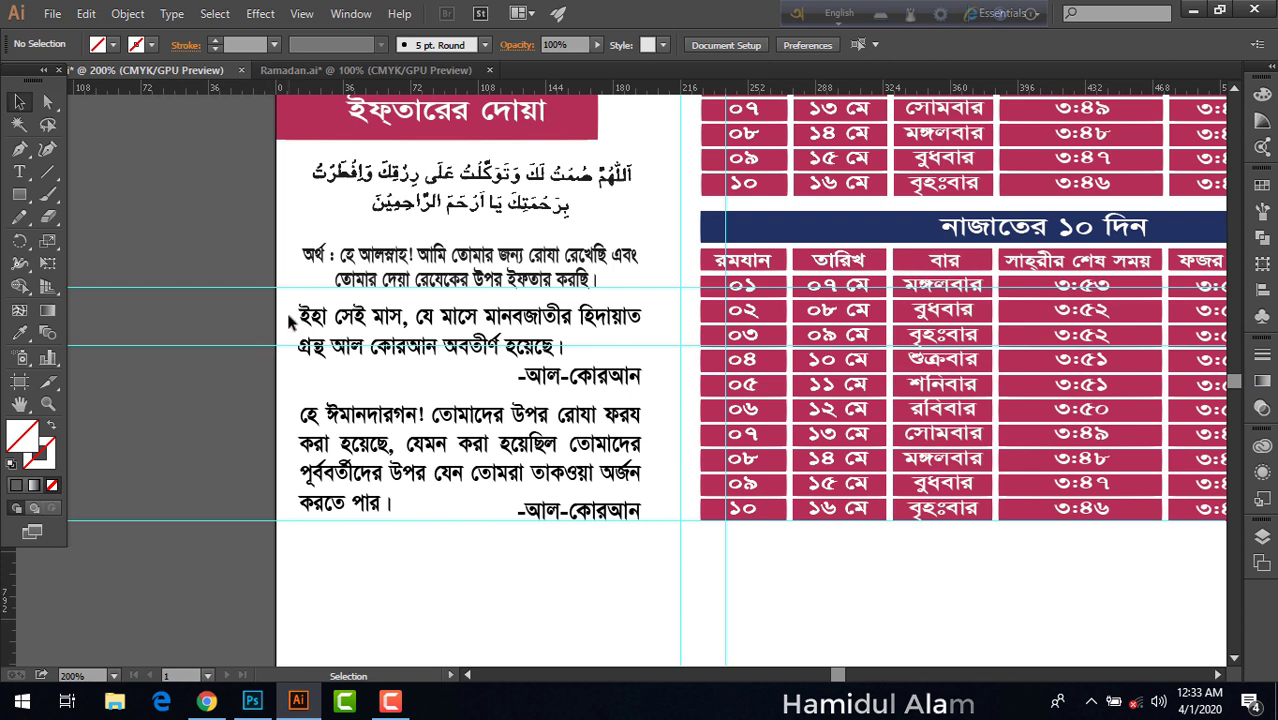
{"action": "mouse_move", "coordinate": [292, 303]}
{"action": "left_mouse_down"}
{"action": "mouse_move", "coordinate": [355, 378]}
{"action": "mouse_move", "coordinate": [657, 550]}
{"action": "left_mouse_up"}
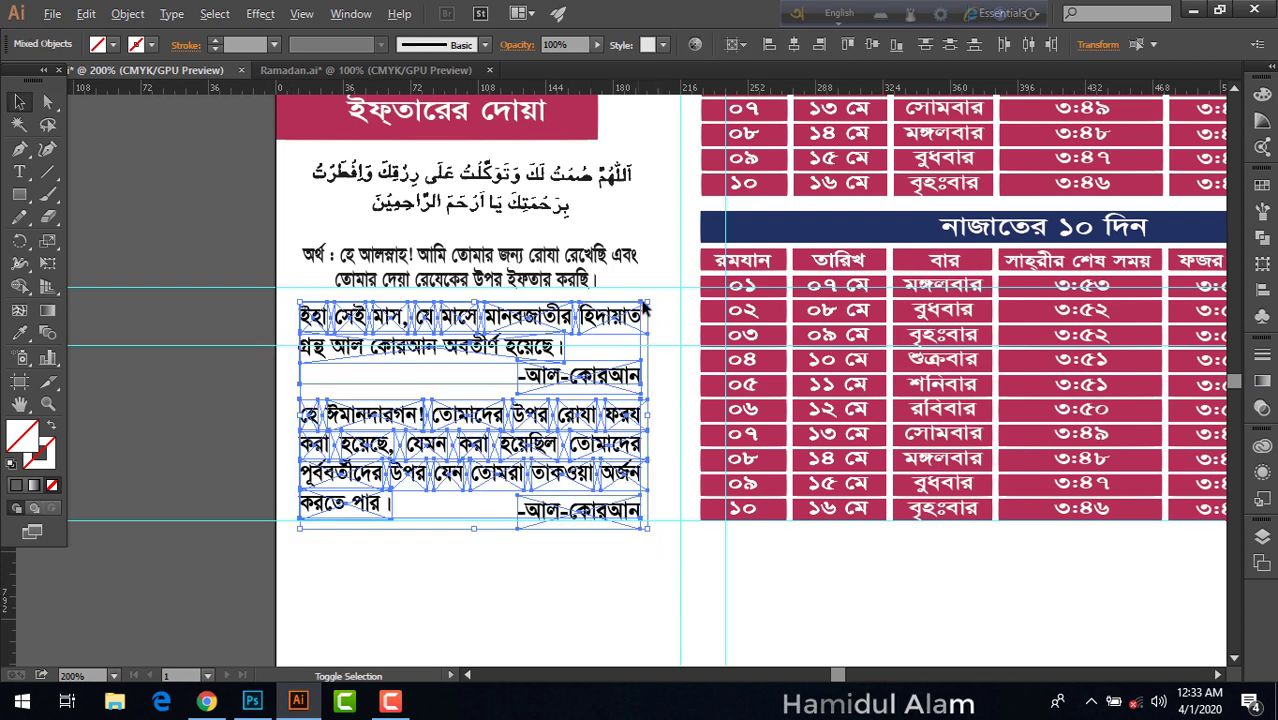
{"action": "left_click_drag", "start_coordinate": [648, 300], "coordinate": [638, 308]}
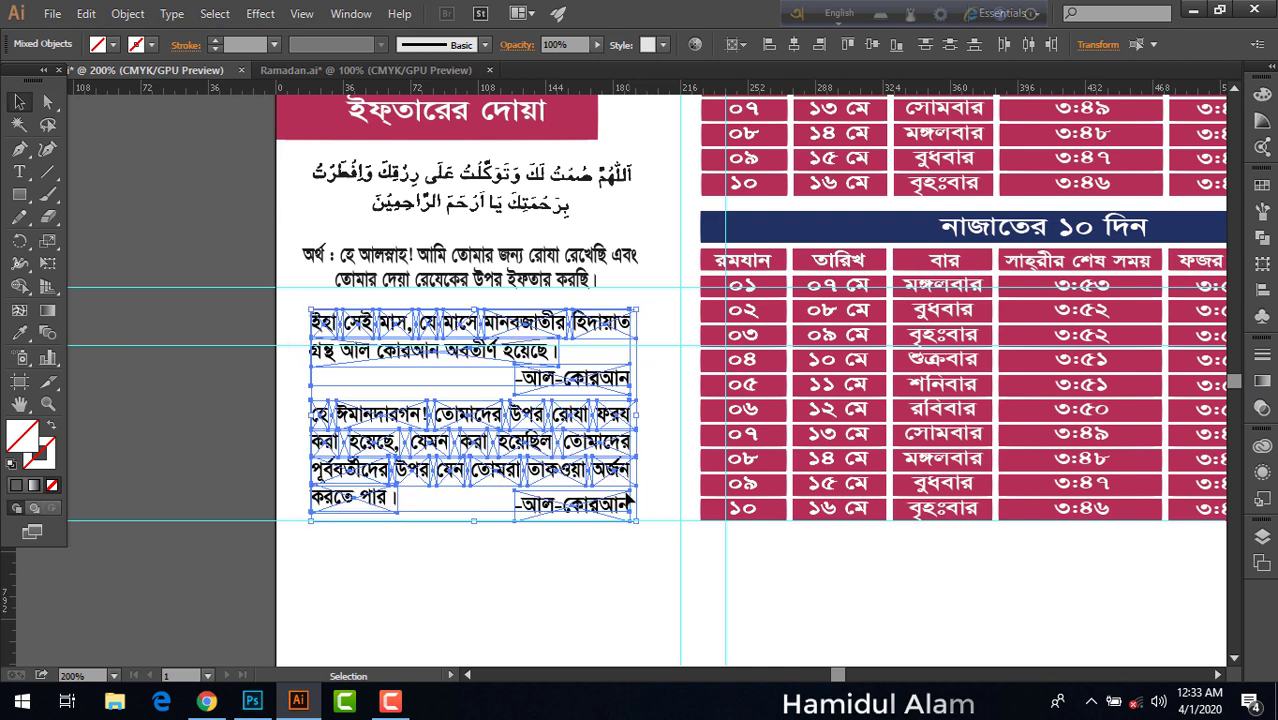
{"action": "left_click", "coordinate": [618, 598]}
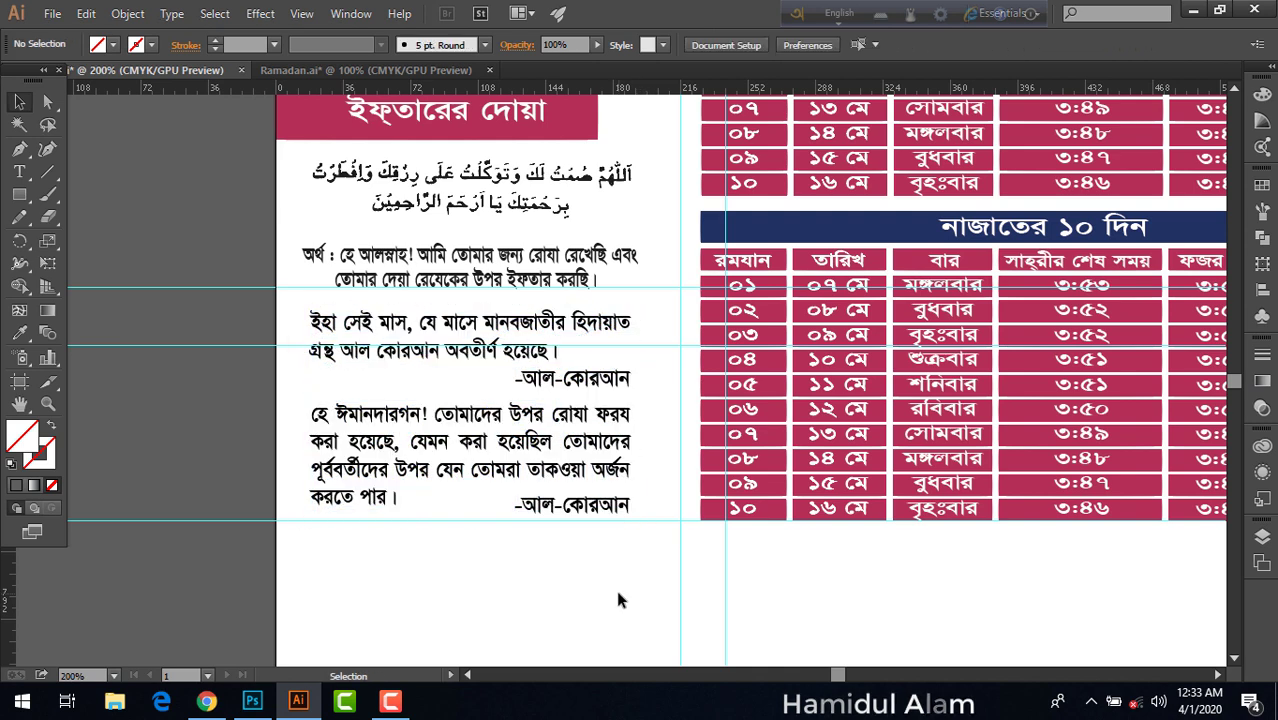
Nudge the quote paragraphs down two steps and hide the guides
{"action": "left_click_drag", "start_coordinate": [300, 308], "coordinate": [645, 580]}
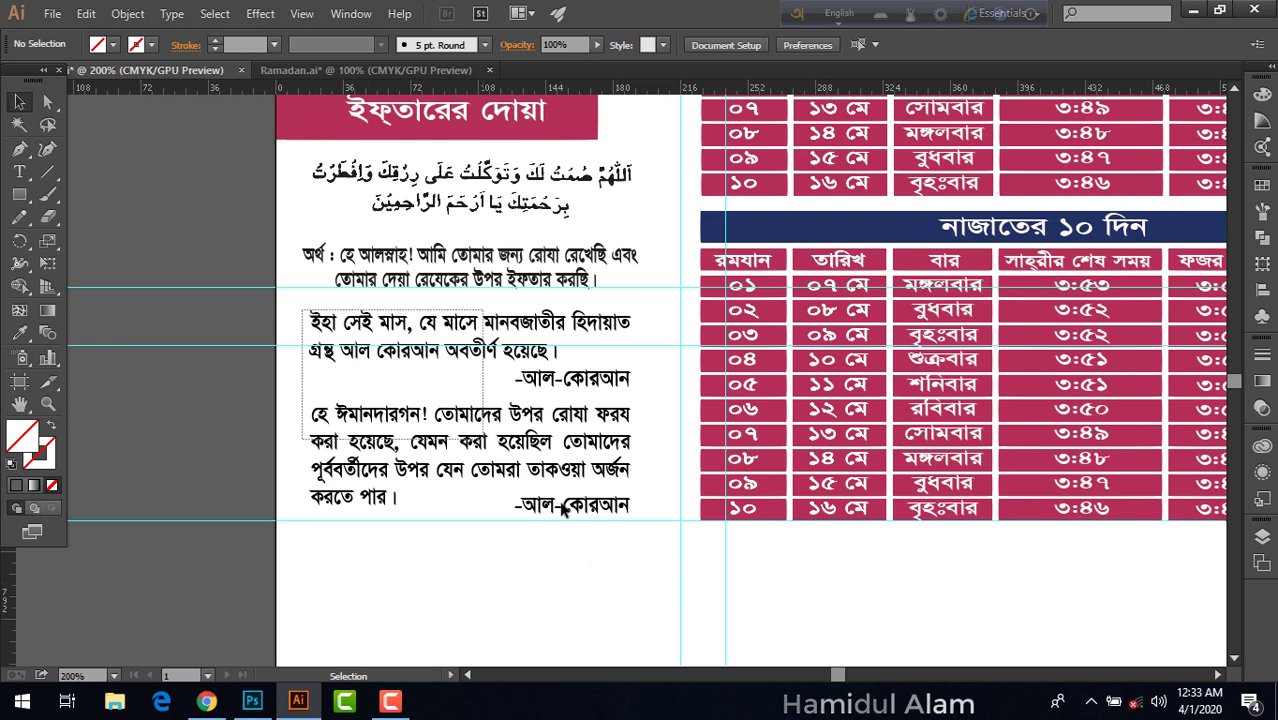
{"action": "key", "text": "Down"}
{"action": "key", "text": "Down"}
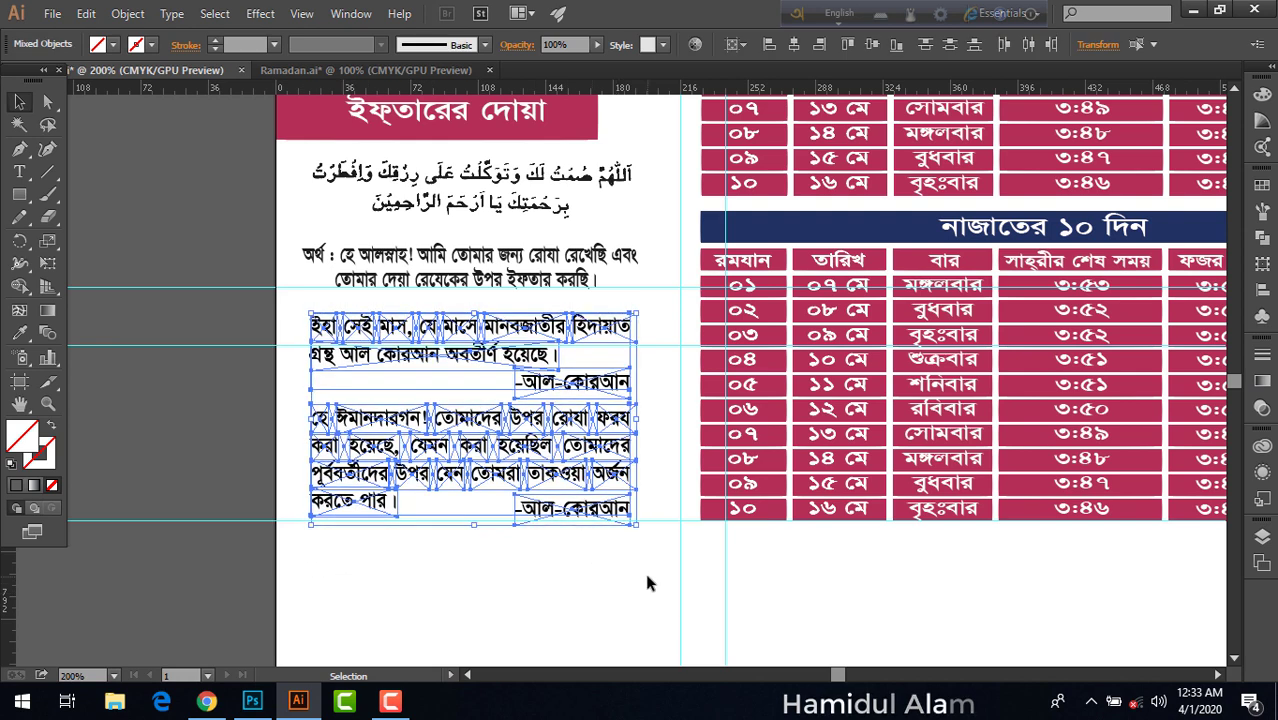
{"action": "key", "text": "Down"}
{"action": "left_click", "coordinate": [646, 578]}
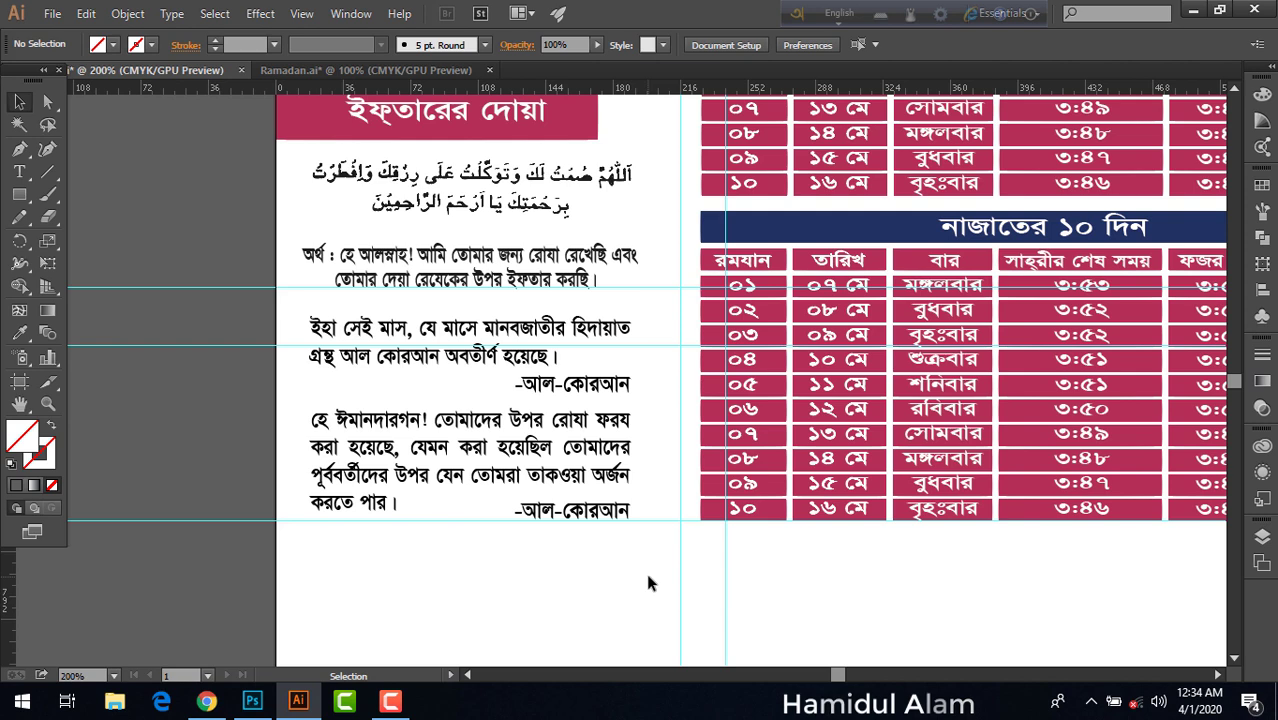
{"action": "key", "text": "ctrl+semicolon"}
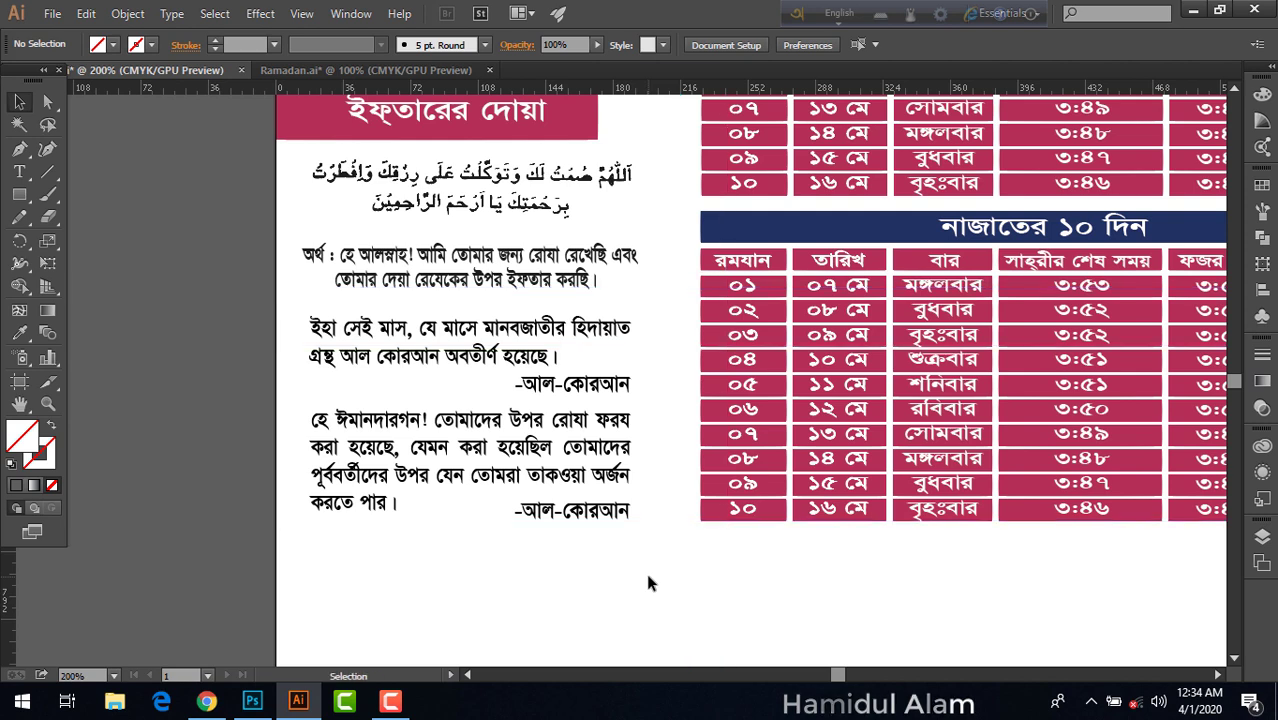
{"action": "key", "text": "ctrl+0"}
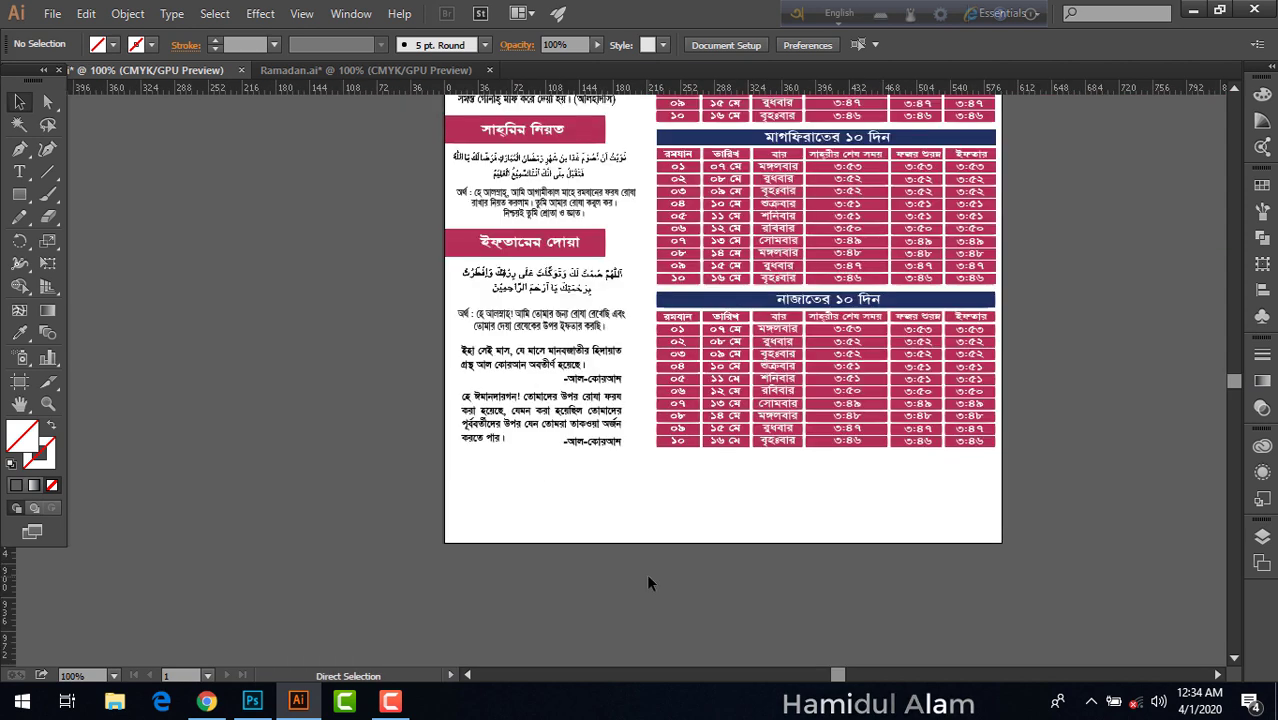
{"action": "key", "text": "ctrl+plus"}
{"action": "key", "text": "ctrl+plus"}
{"action": "key", "text": "ctrl+plus"}
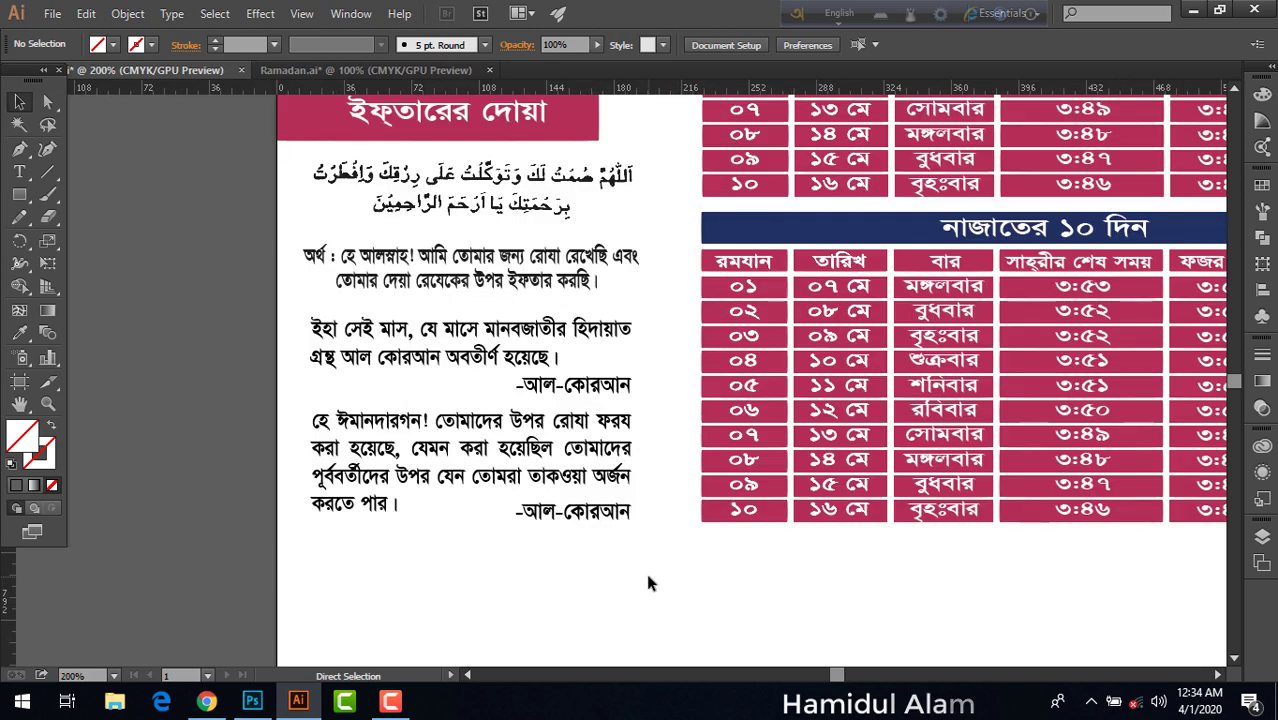
{"action": "key", "text": "v"}
{"action": "left_click", "coordinate": [487, 270]}
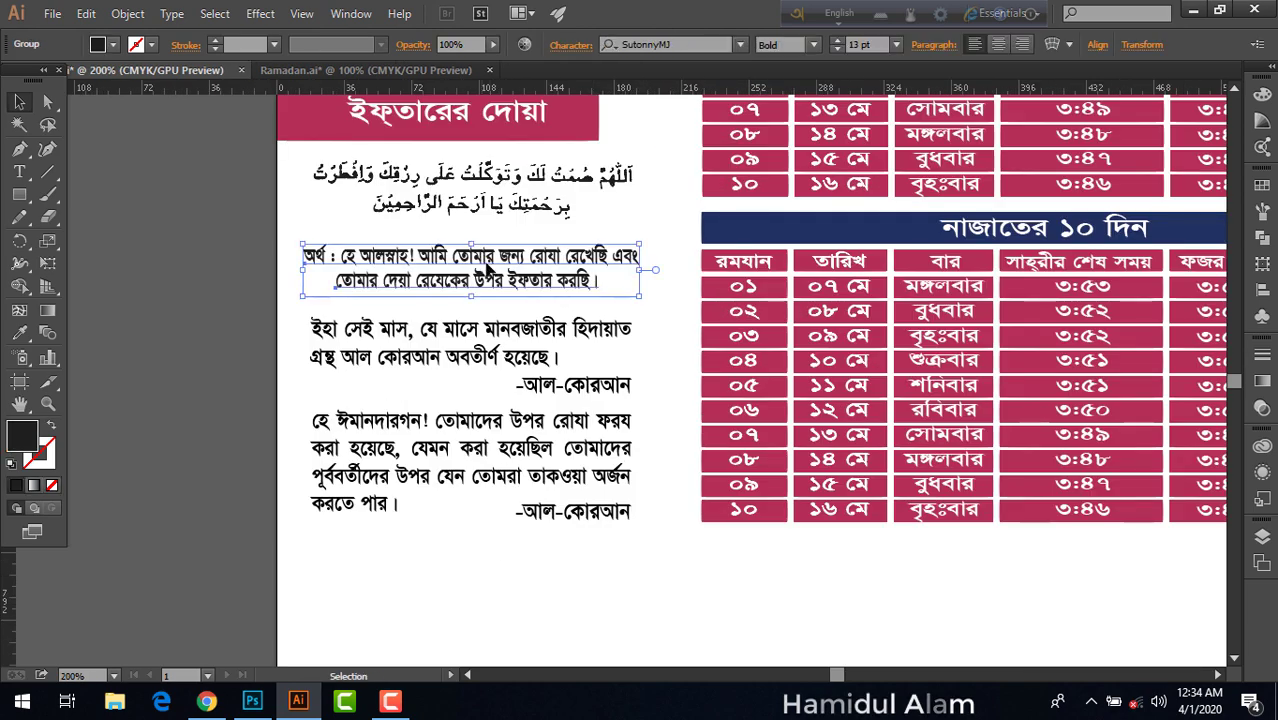
{"action": "left_click_drag", "start_coordinate": [298, 319], "coordinate": [660, 604]}
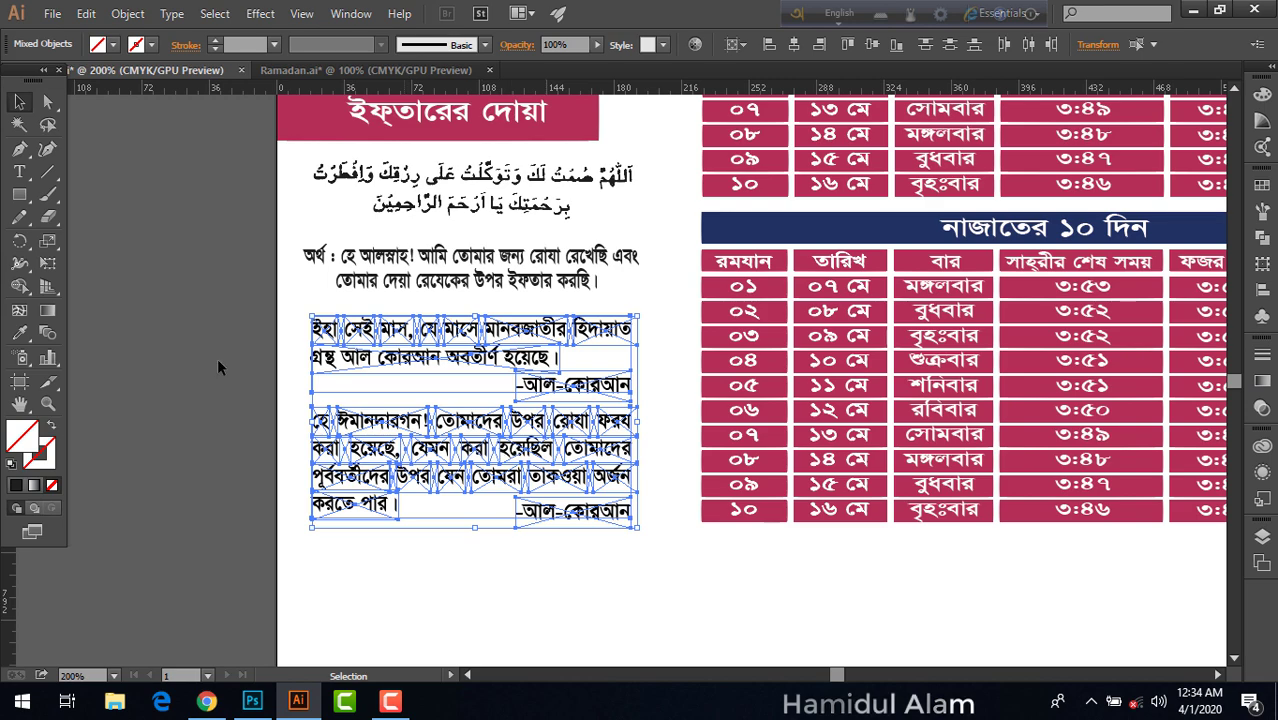
{"action": "left_click", "coordinate": [19, 104]}
{"action": "left_click", "coordinate": [459, 546]}
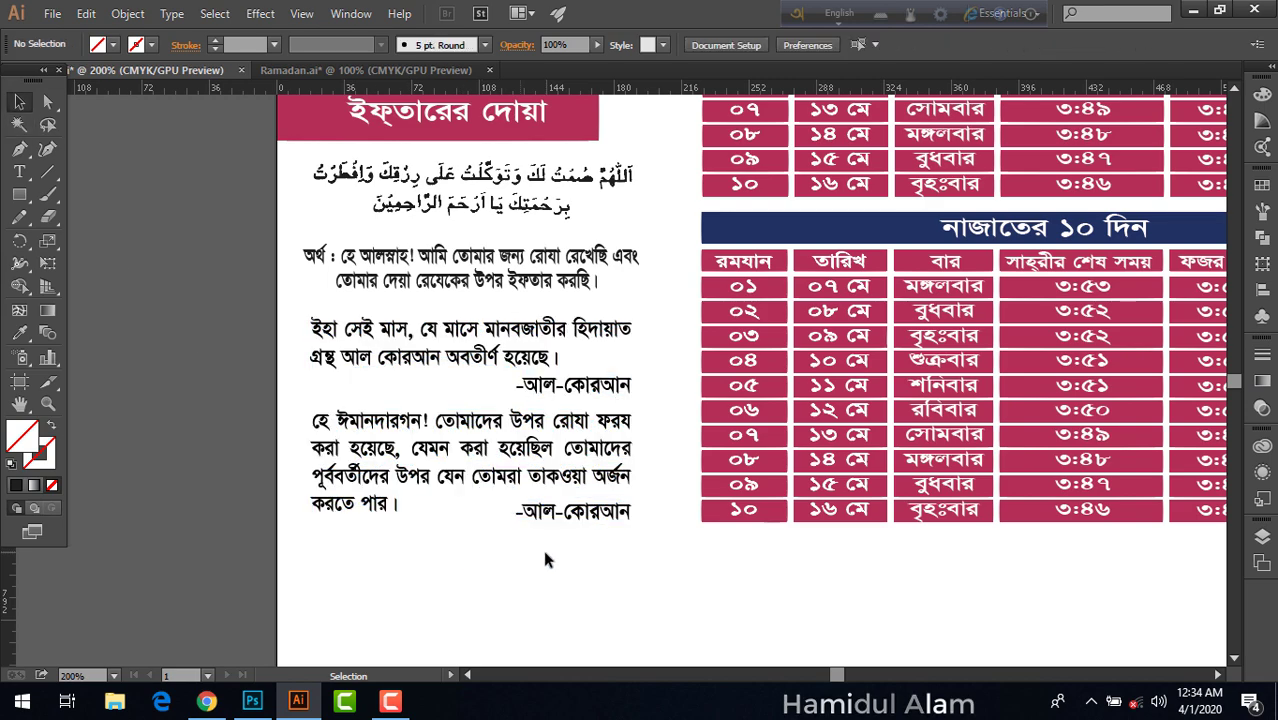
{"action": "scroll", "coordinate": [555, 555], "scroll_direction": "up", "scroll_amount": 4}
{"action": "scroll", "coordinate": [545, 535], "scroll_direction": "down", "scroll_amount": 4}
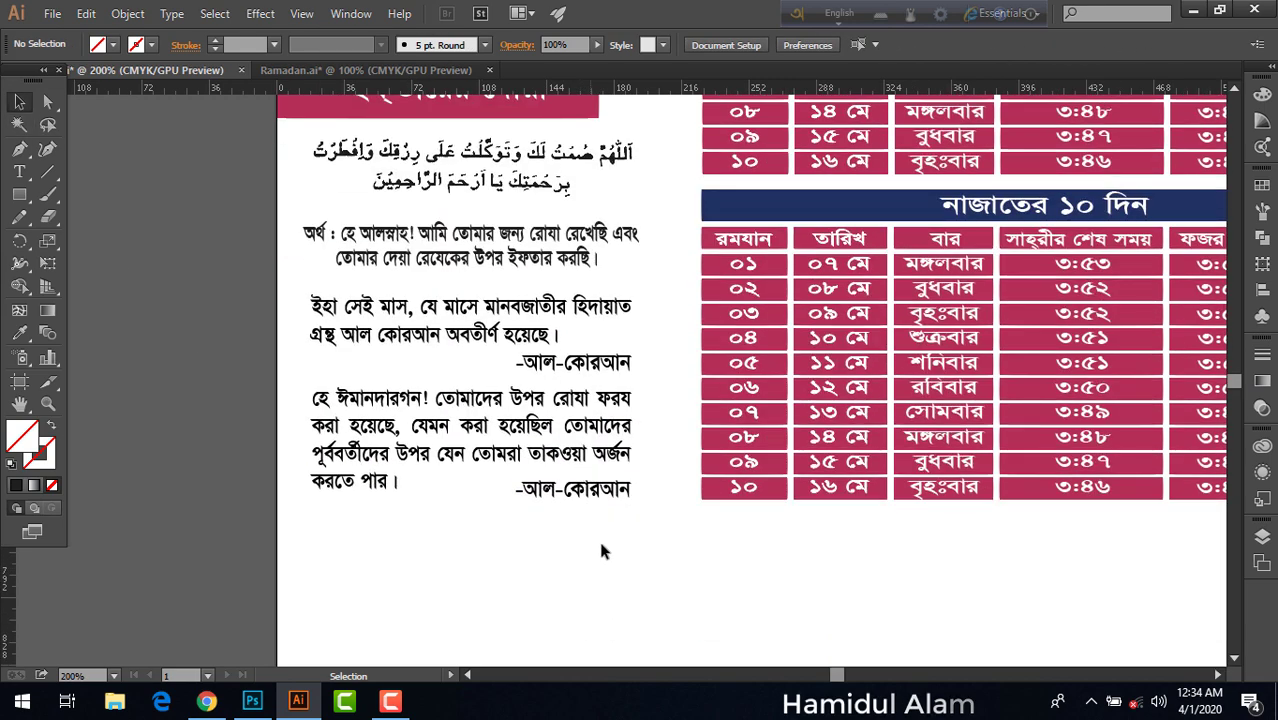
{"action": "scroll", "coordinate": [600, 550], "scroll_direction": "up", "scroll_amount": 1}
{"action": "scroll", "coordinate": [600, 550], "scroll_direction": "up", "scroll_amount": 4}
{"action": "scroll", "coordinate": [548, 568], "scroll_direction": "down", "scroll_amount": 3}
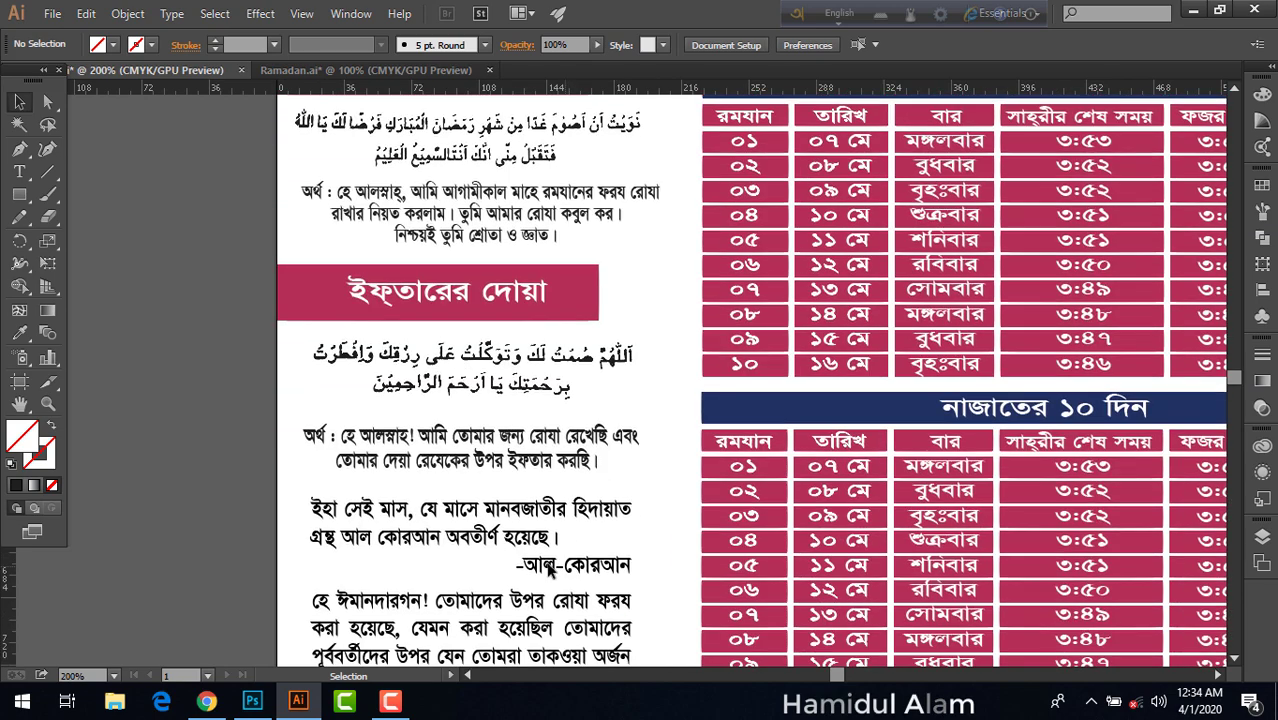
{"action": "scroll", "coordinate": [905, 382], "scroll_direction": "up", "scroll_amount": 3}
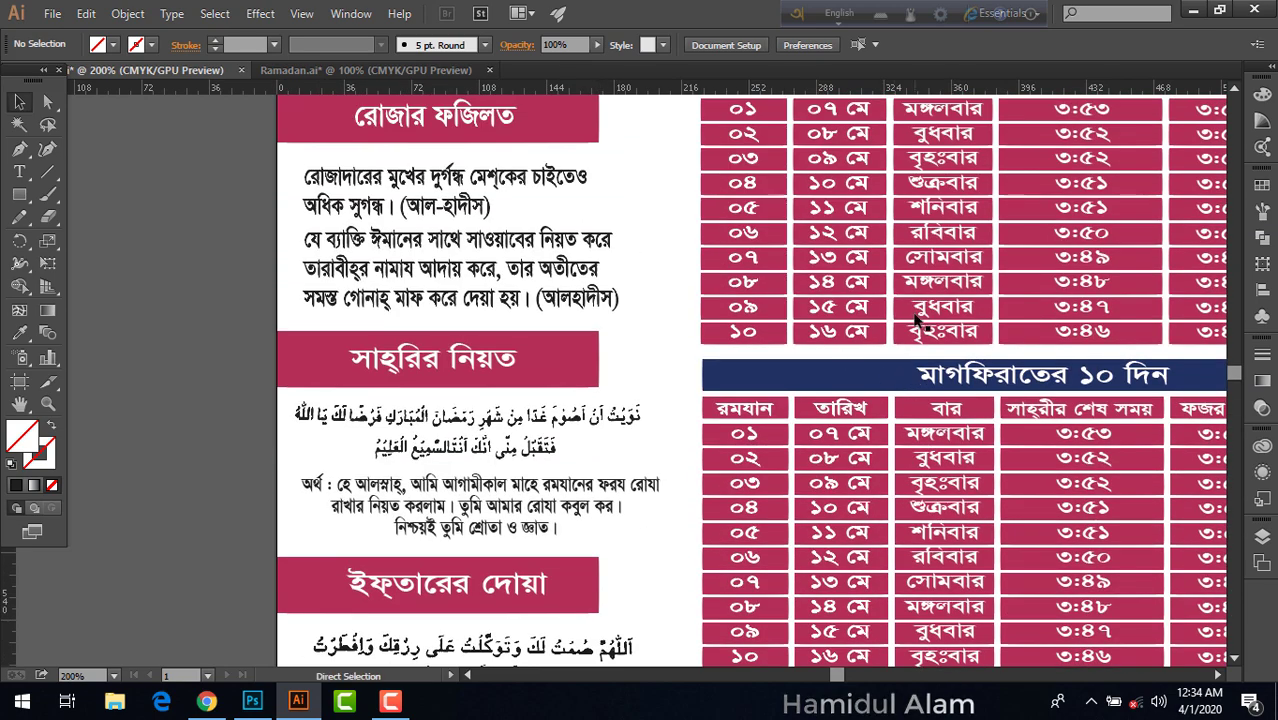
{"action": "key", "text": "ctrl+minus"}
{"action": "key", "text": "ctrl+minus"}
{"action": "key", "text": "ctrl+minus"}
{"action": "key", "text": "ctrl+plus"}
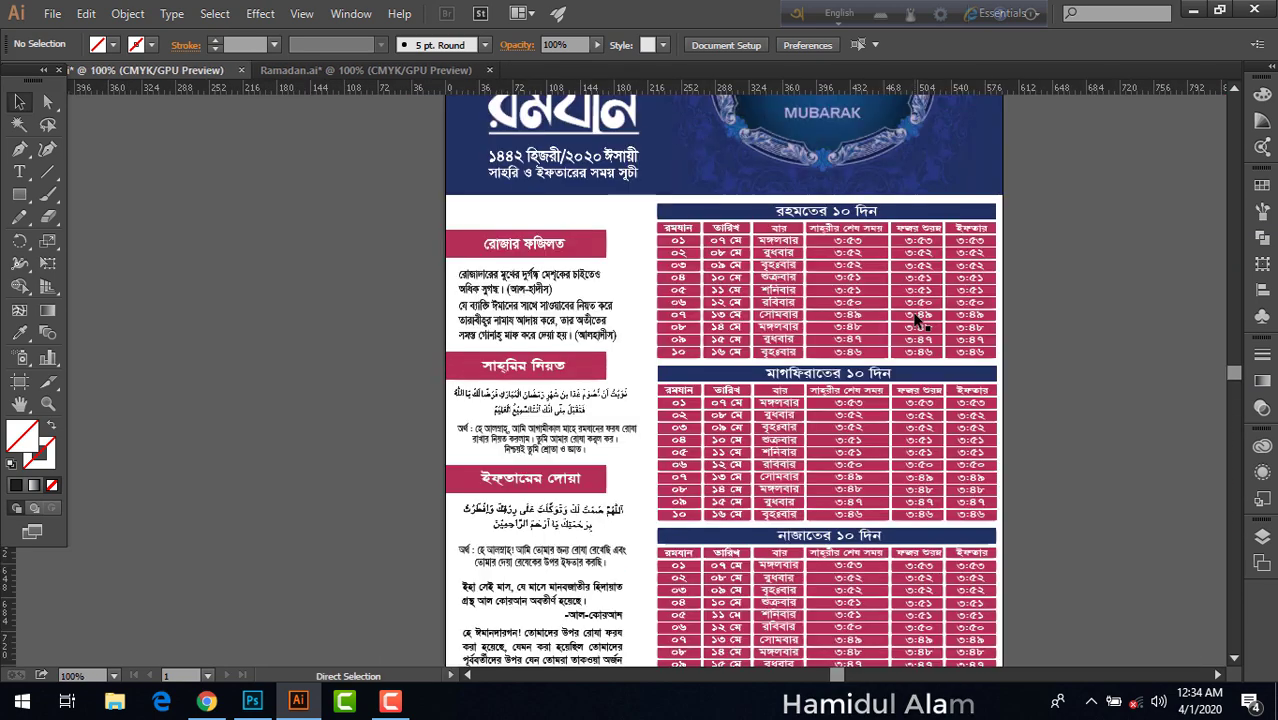
{"action": "key", "text": "ctrl+plus"}
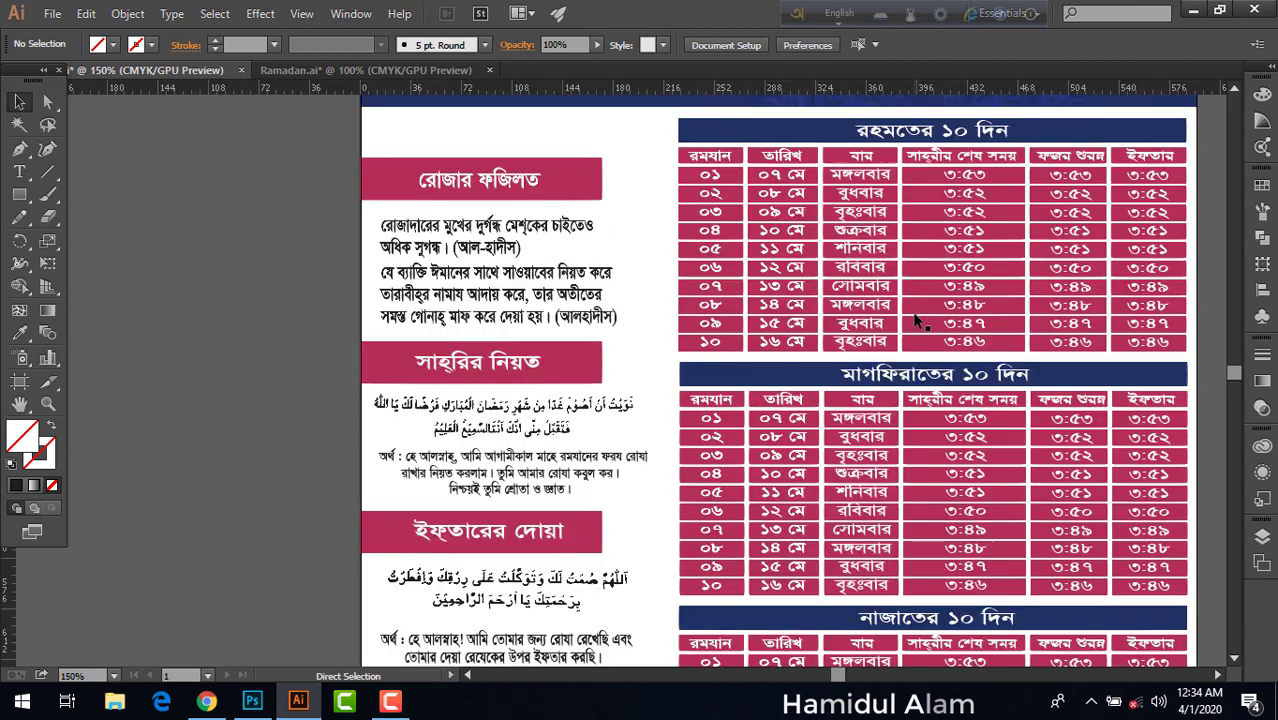
{"action": "key", "text": "ctrl+minus"}
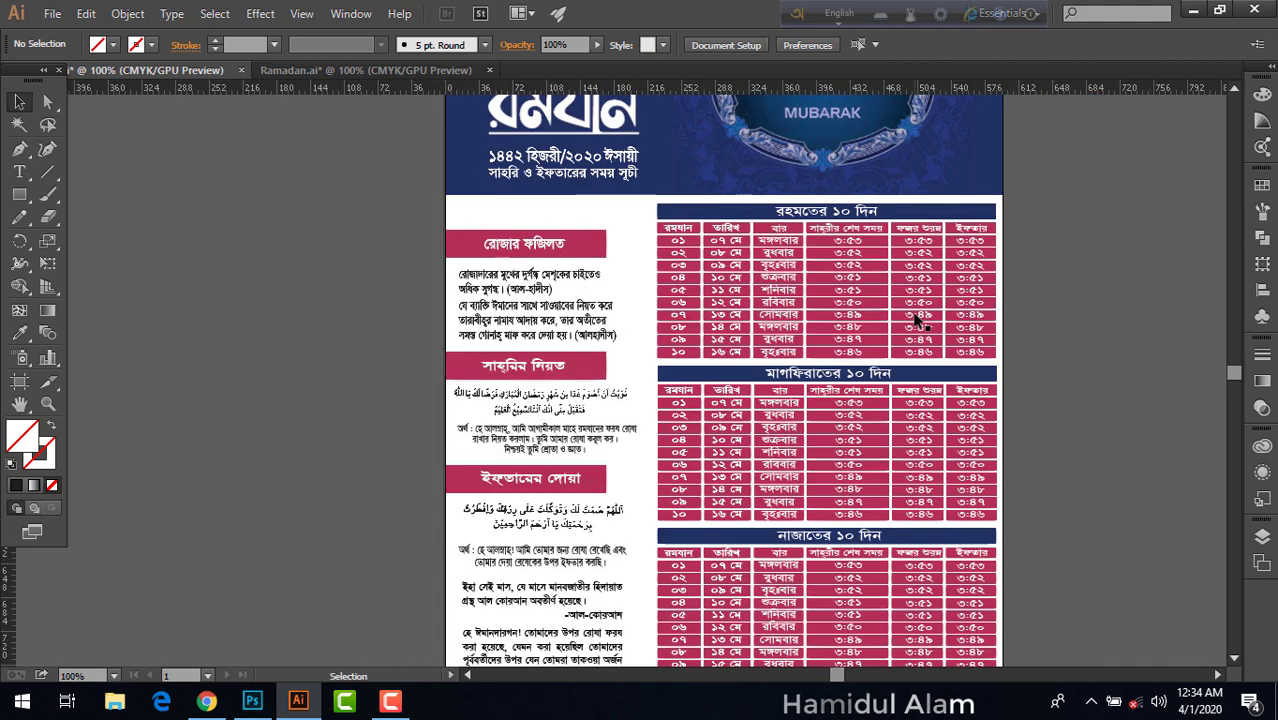
{"action": "scroll", "coordinate": [692, 366], "scroll_direction": "down", "scroll_amount": 5}
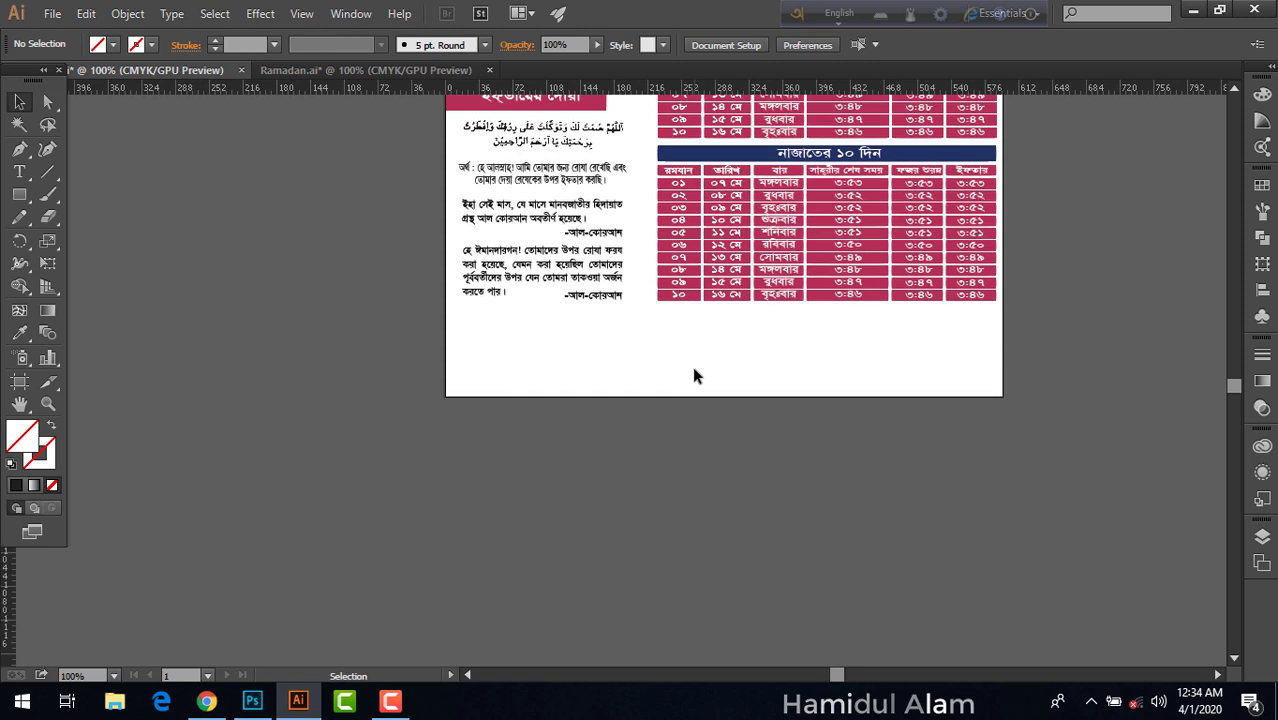
Draw a footer rectangle across the bottom of the page to its bottom-right corner
{"action": "left_click", "coordinate": [19, 194]}
{"action": "left_click_drag", "start_coordinate": [443, 326], "coordinate": [1001, 395]}
{"action": "key", "text": "ctrl+shift+a"}
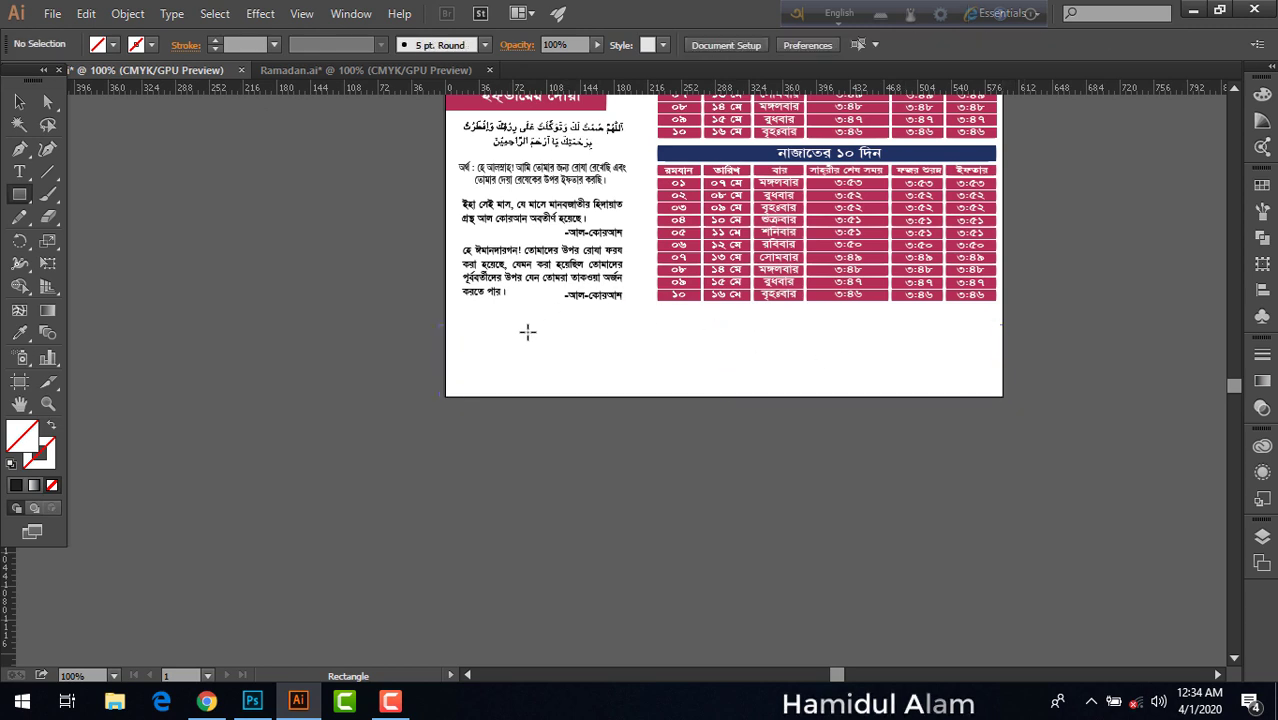
{"action": "key", "text": "ctrl+equal"}
{"action": "key", "text": "ctrl+equal"}
{"action": "key", "text": "ctrl+equal"}
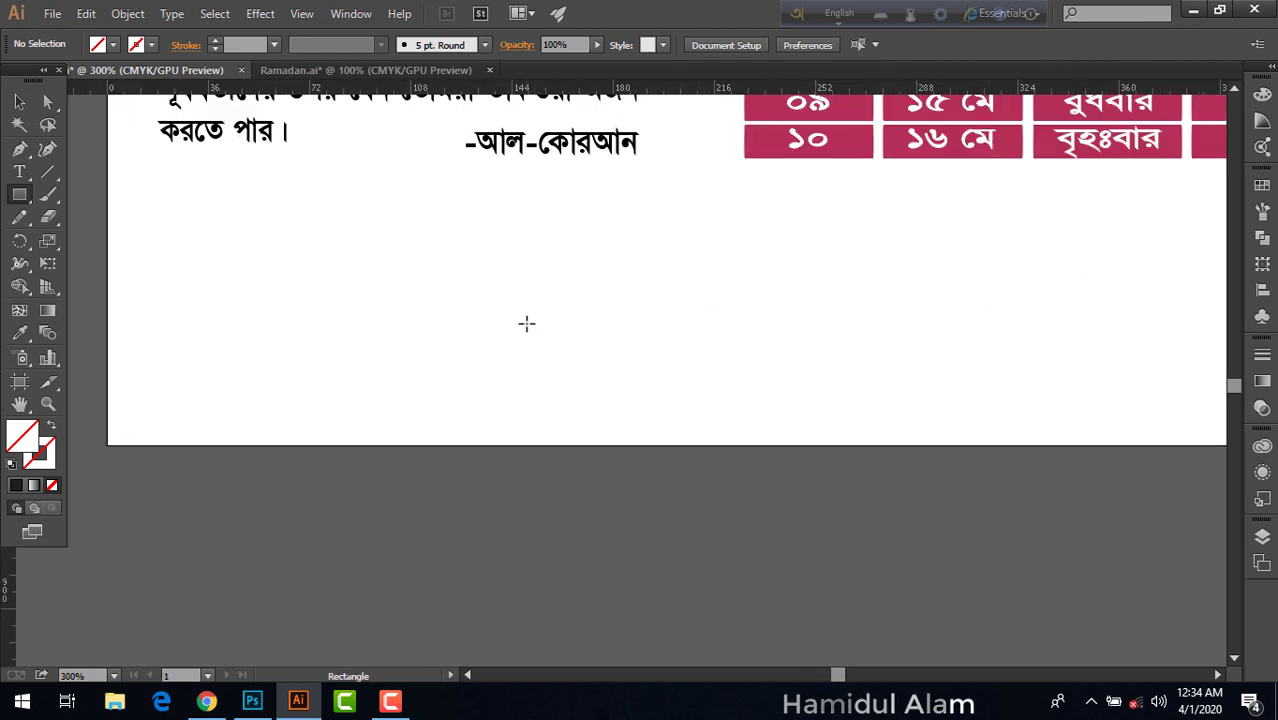
{"action": "key", "text": "ctrl+minus"}
{"action": "key", "text": "ctrl+minus"}
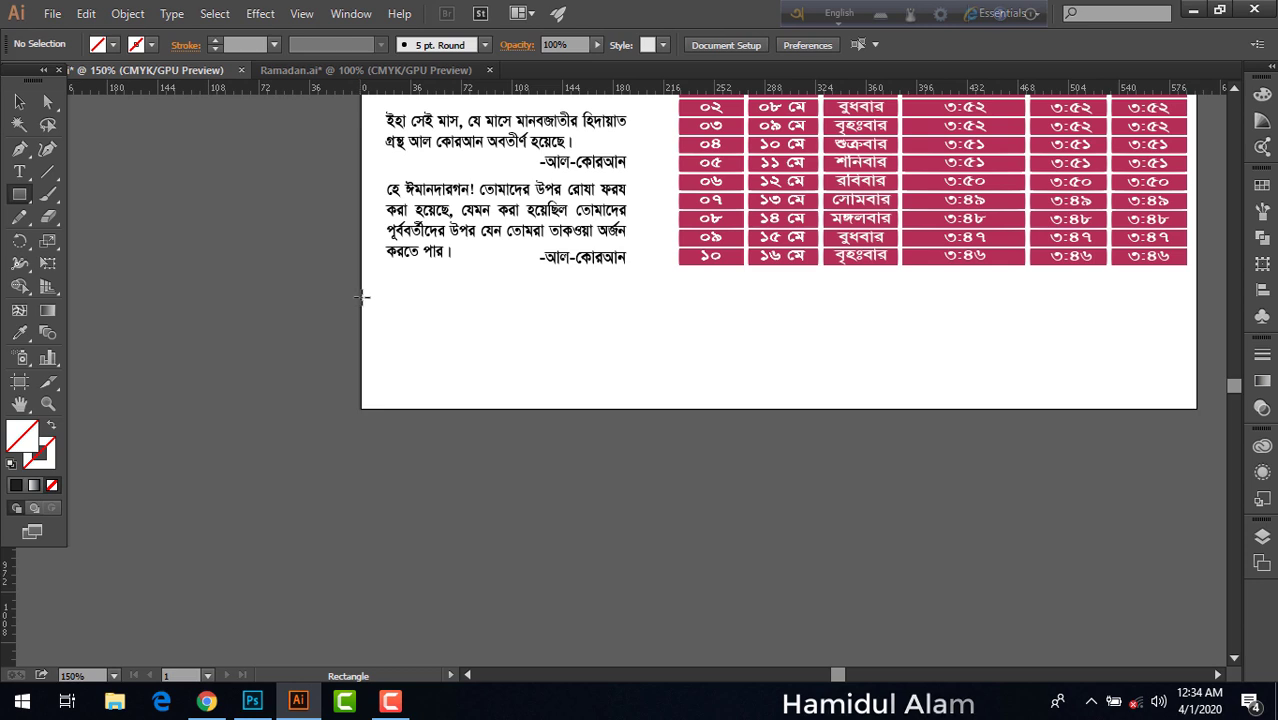
{"action": "left_click_drag", "start_coordinate": [364, 294], "coordinate": [1195, 407]}
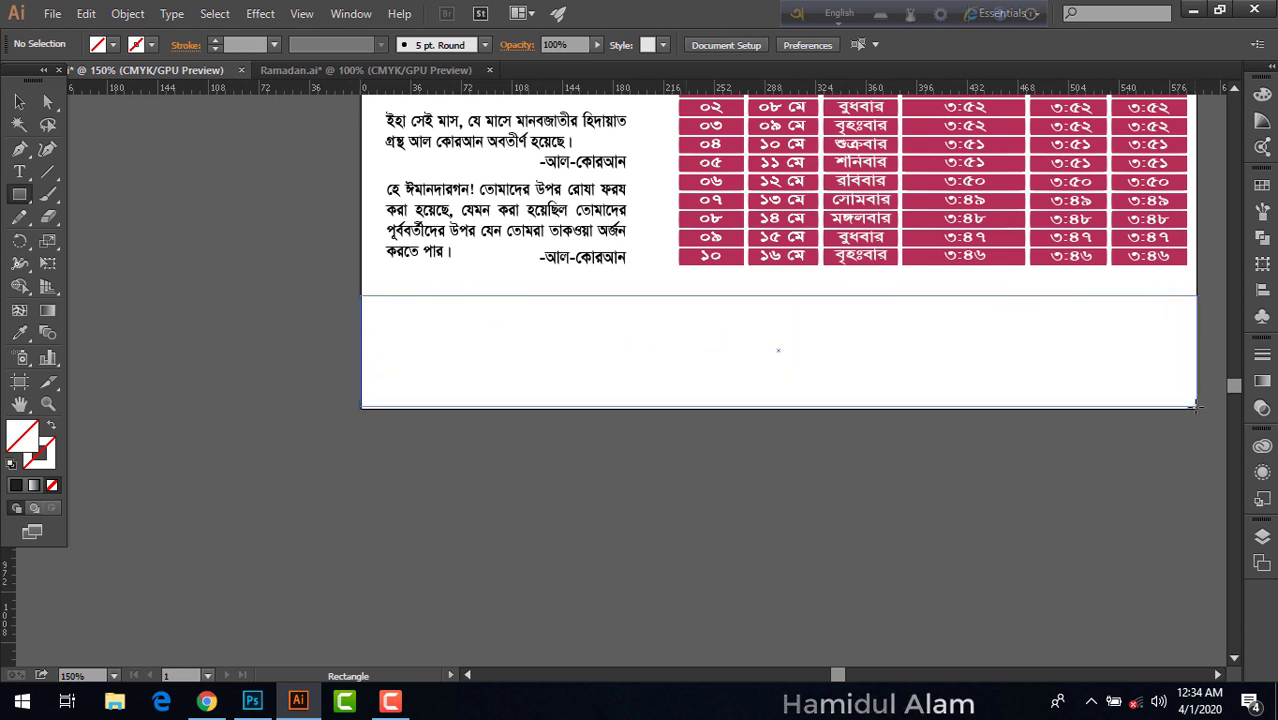
{"action": "left_click_drag", "start_coordinate": [1195, 407], "coordinate": [1195, 407]}
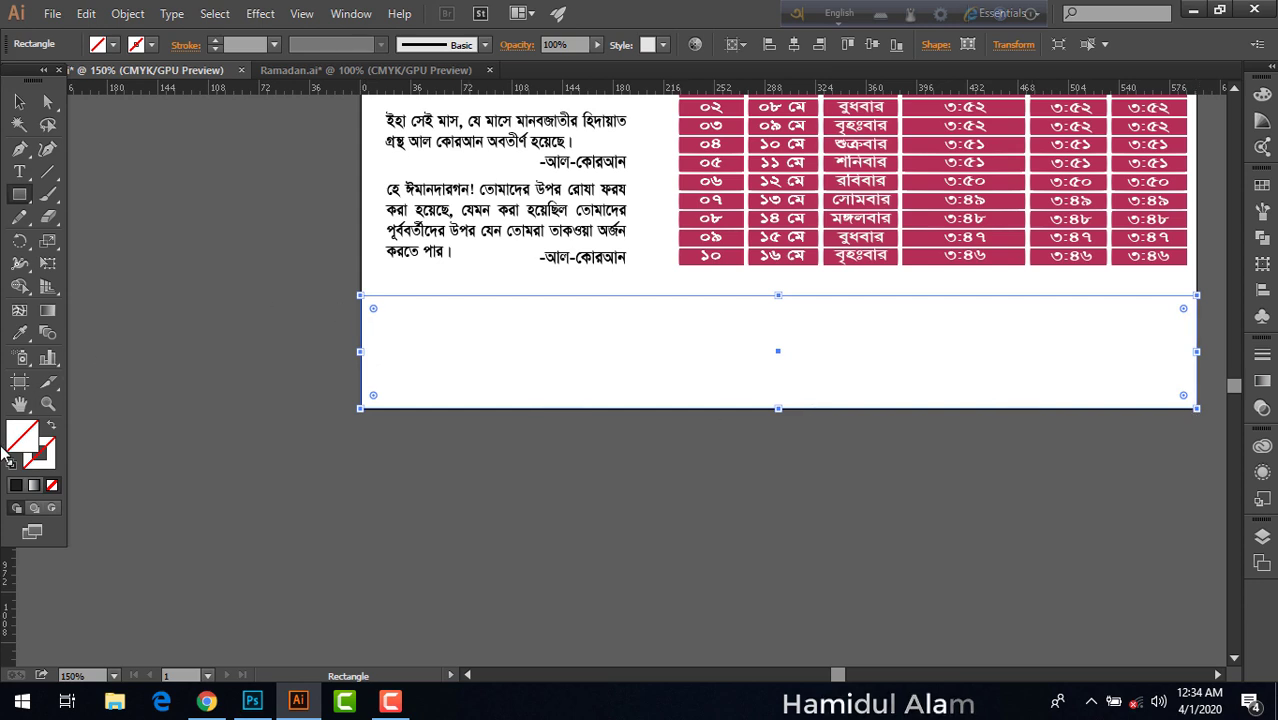
Fill the footer rectangle with the timetable's crimson colour
{"action": "left_click", "coordinate": [19, 333]}
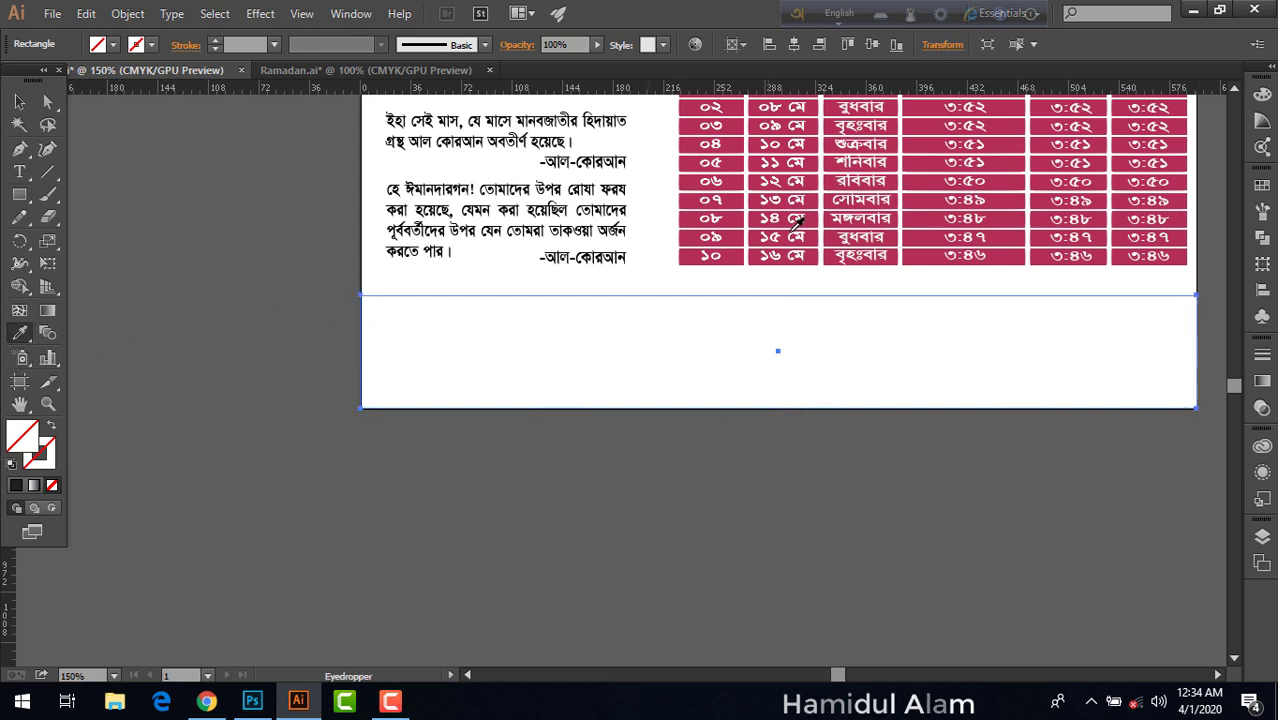
{"action": "left_click", "coordinate": [703, 248]}
{"action": "key", "text": "v"}
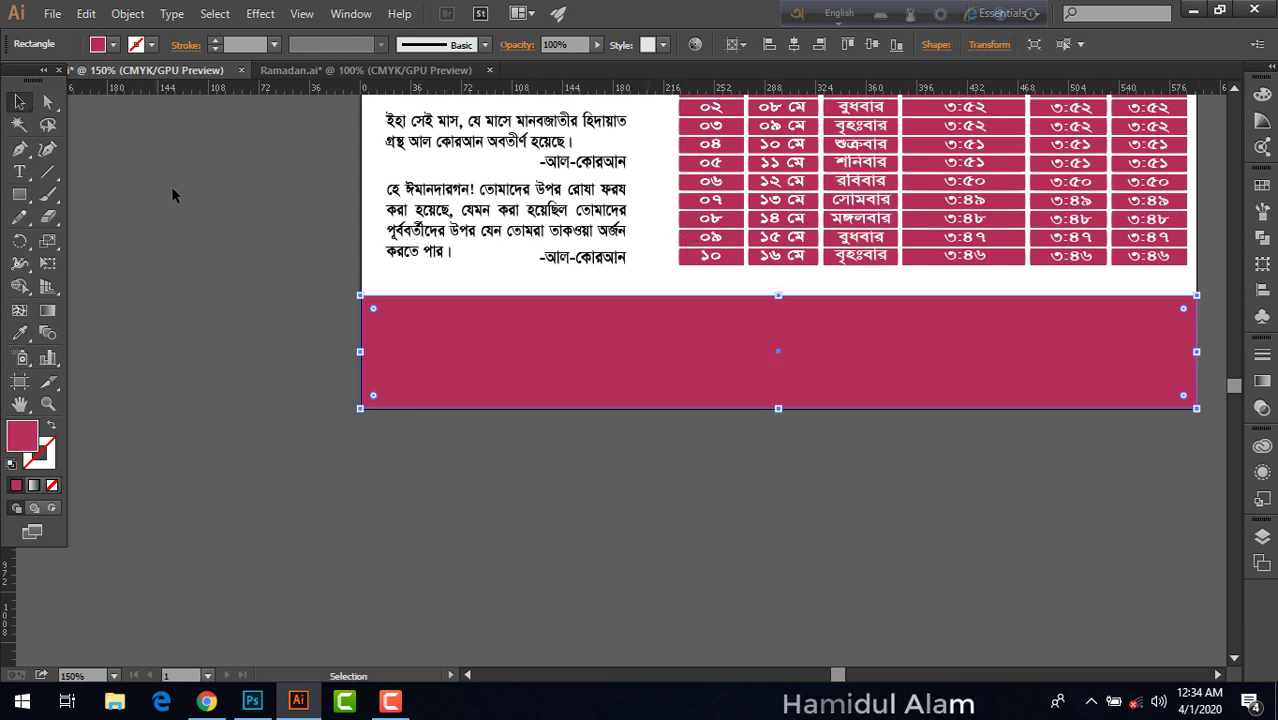
{"action": "left_click", "coordinate": [381, 420]}
{"action": "scroll", "coordinate": [381, 420], "scroll_direction": "up", "scroll_amount": 3}
{"action": "scroll", "coordinate": [381, 420], "scroll_direction": "up", "scroll_amount": 3}
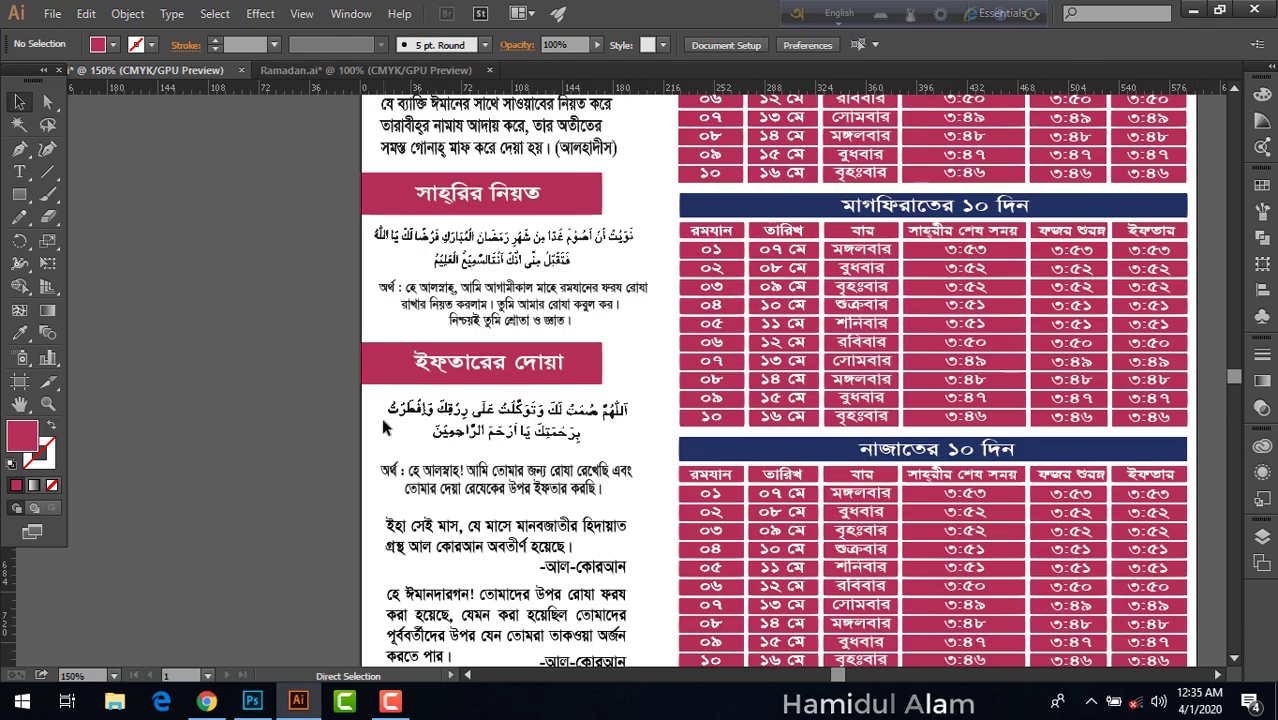
{"action": "key", "text": "ctrl+minus"}
{"action": "key", "text": "ctrl+minus"}
{"action": "key", "text": "ctrl+minus"}
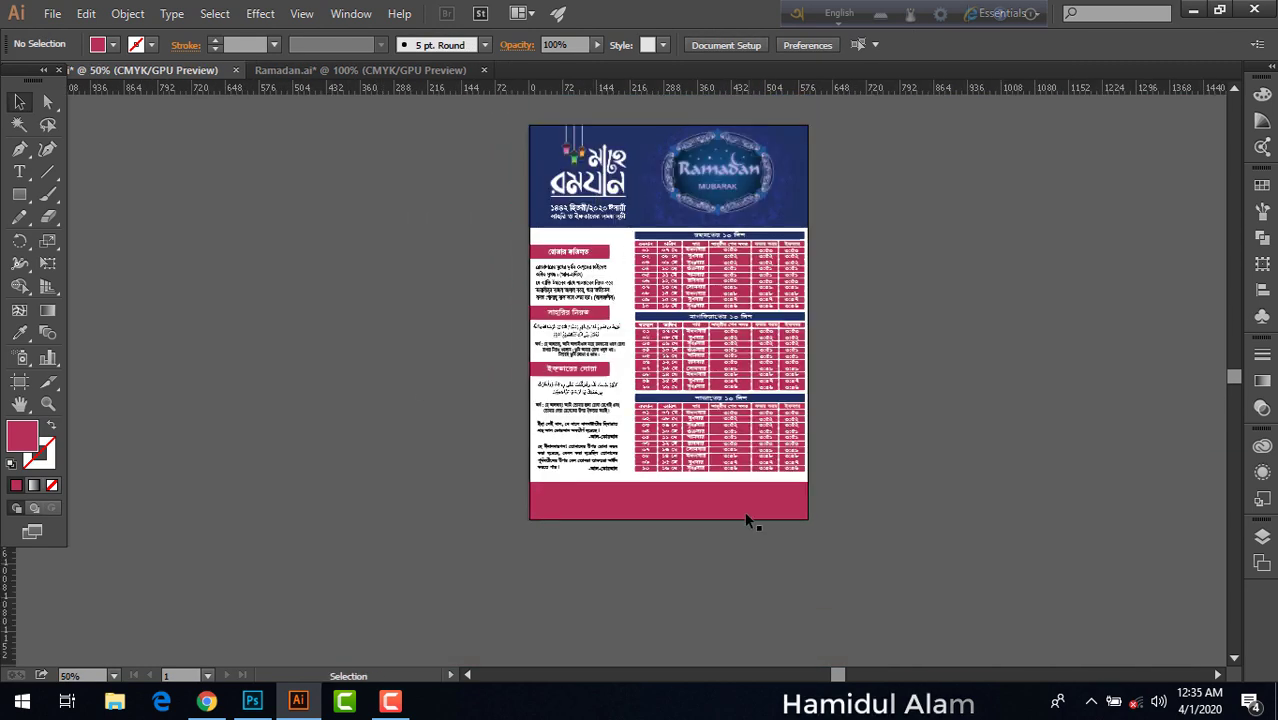
Recolour the footer rectangle with the header's dark navy blue using the Eyedropper
{"action": "left_click", "coordinate": [744, 511]}
{"action": "left_click", "coordinate": [19, 333]}
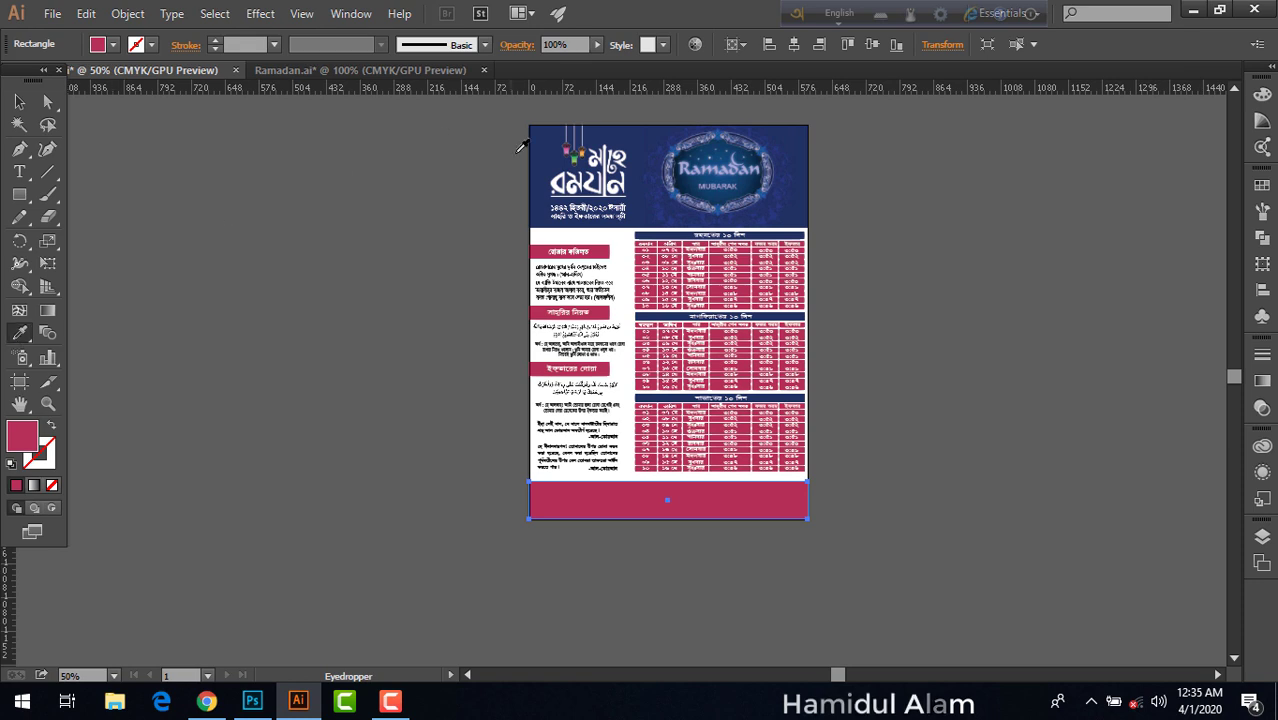
{"action": "left_click", "coordinate": [558, 152]}
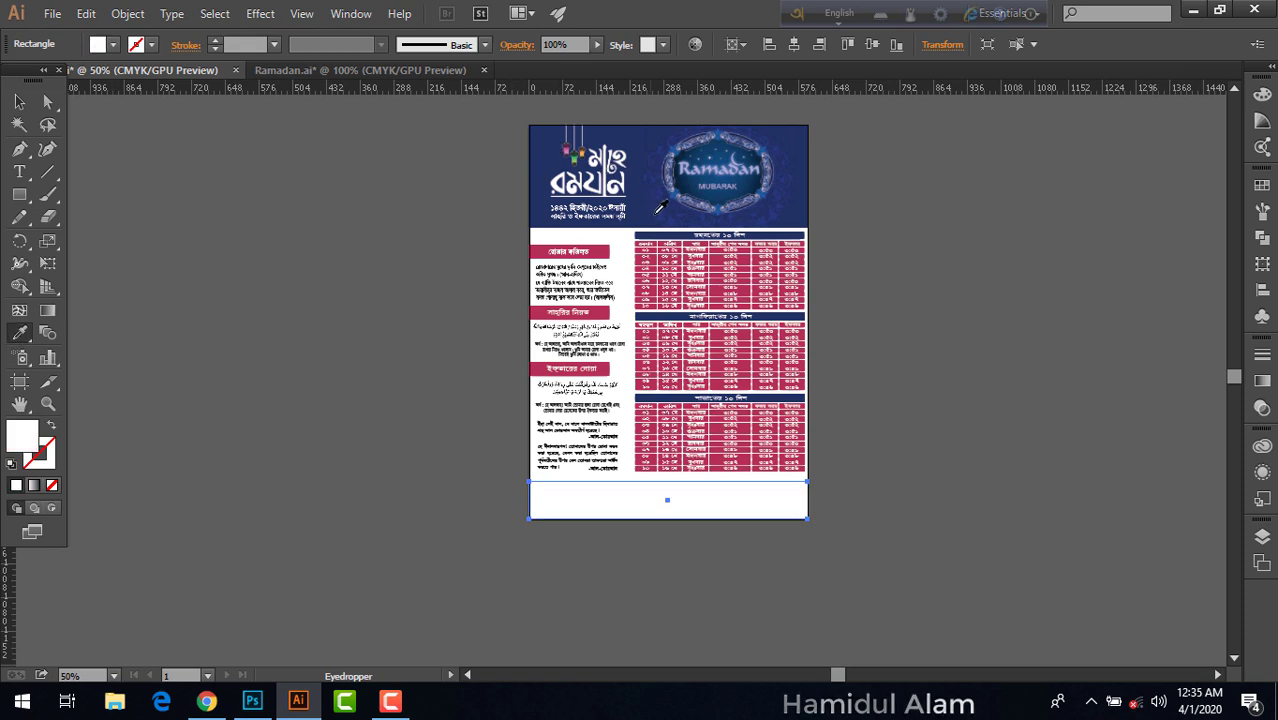
{"action": "left_click", "coordinate": [663, 231]}
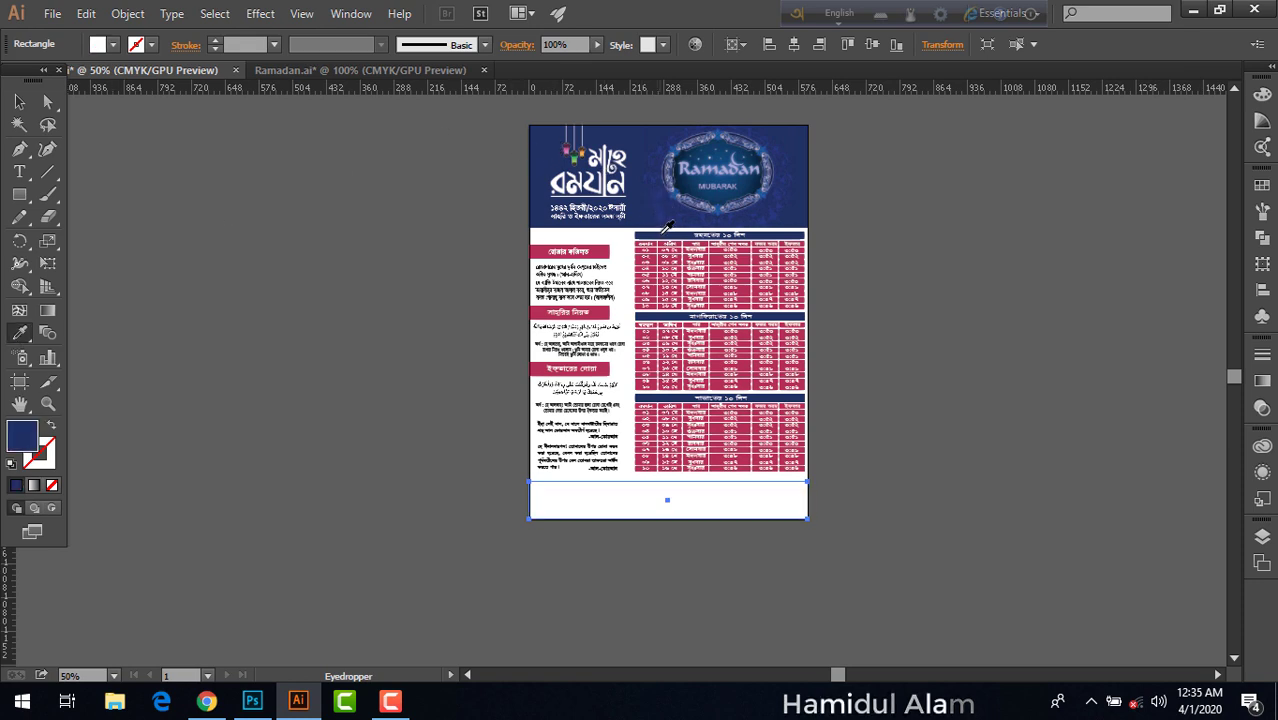
{"action": "left_click", "coordinate": [19, 101]}
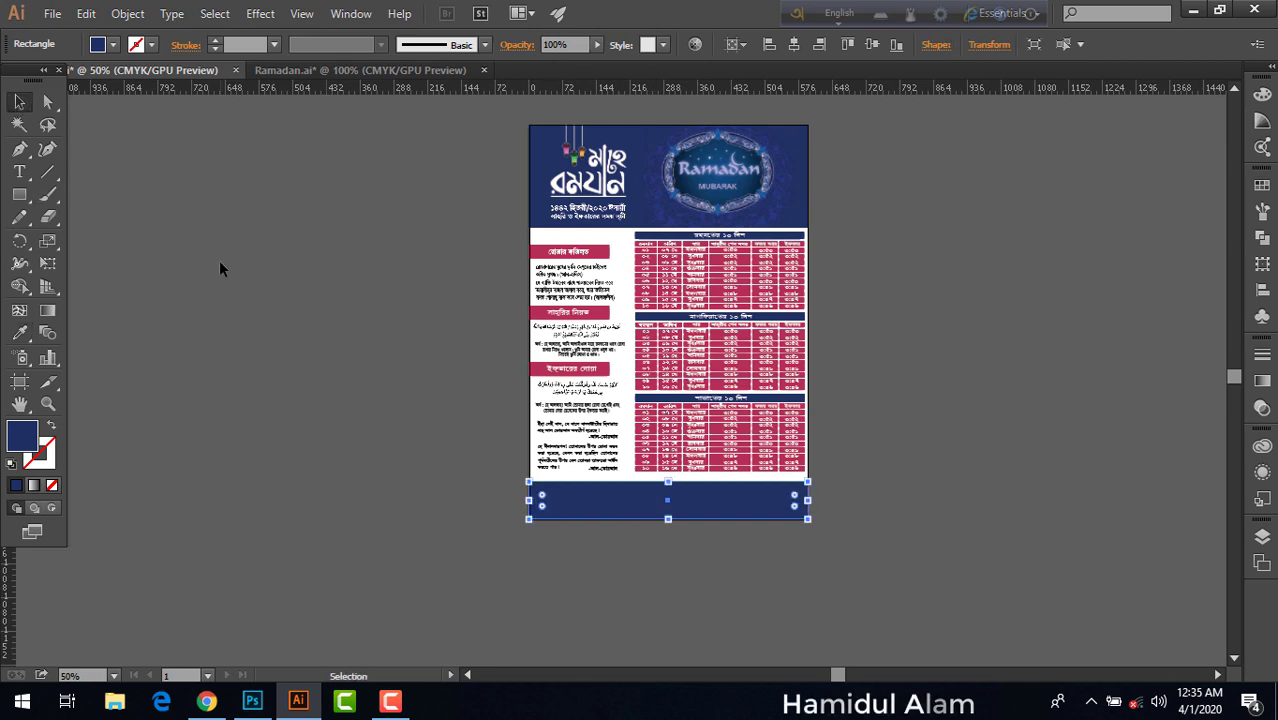
{"action": "left_click", "coordinate": [225, 268]}
{"action": "key", "text": "ctrl+1"}
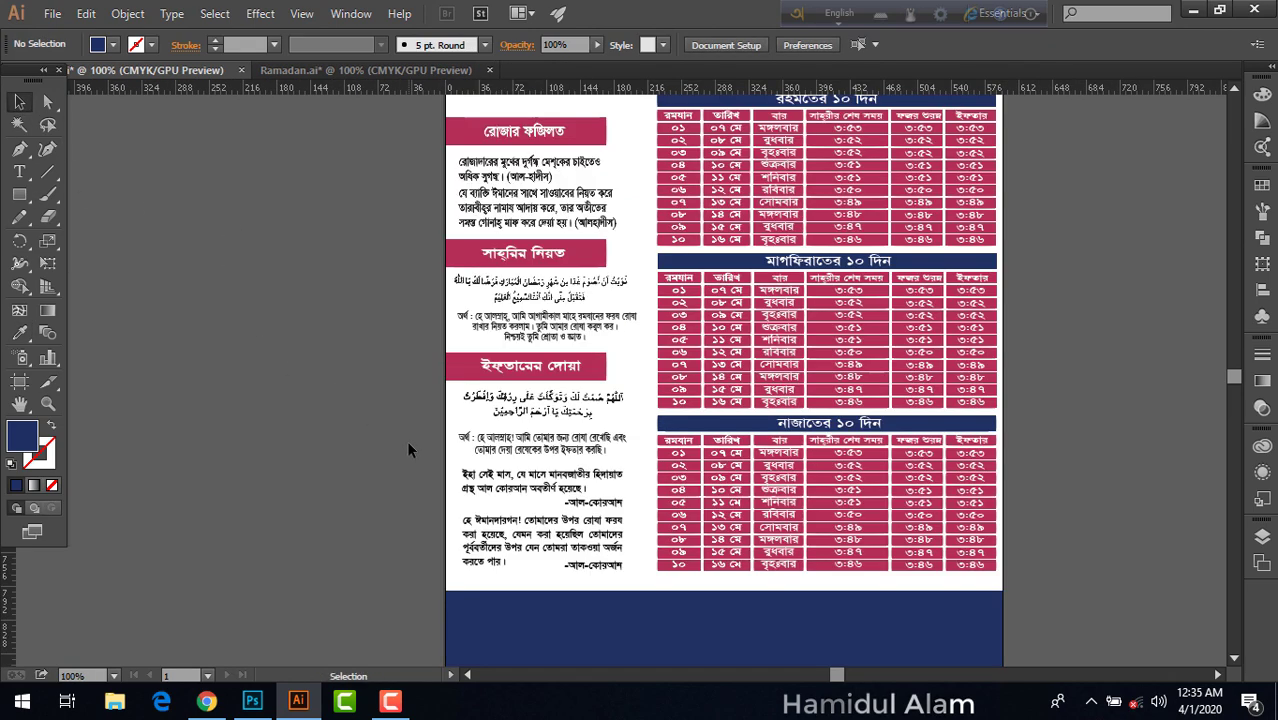
Zoom in and scroll through the whole poster, banner to navy footer, to review it
{"action": "scroll", "coordinate": [660, 662], "scroll_direction": "down", "scroll_amount": 3}
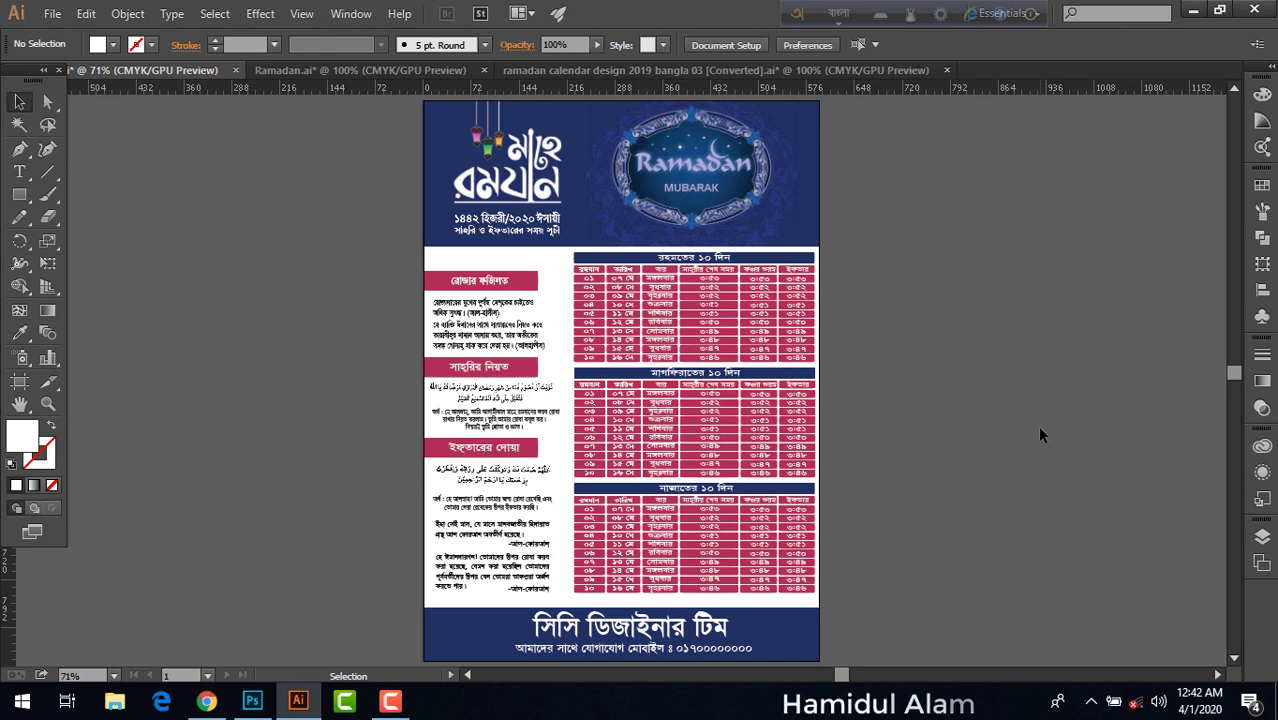
{"action": "key", "text": "ctrl+plus"}
{"action": "key", "text": "ctrl+plus"}
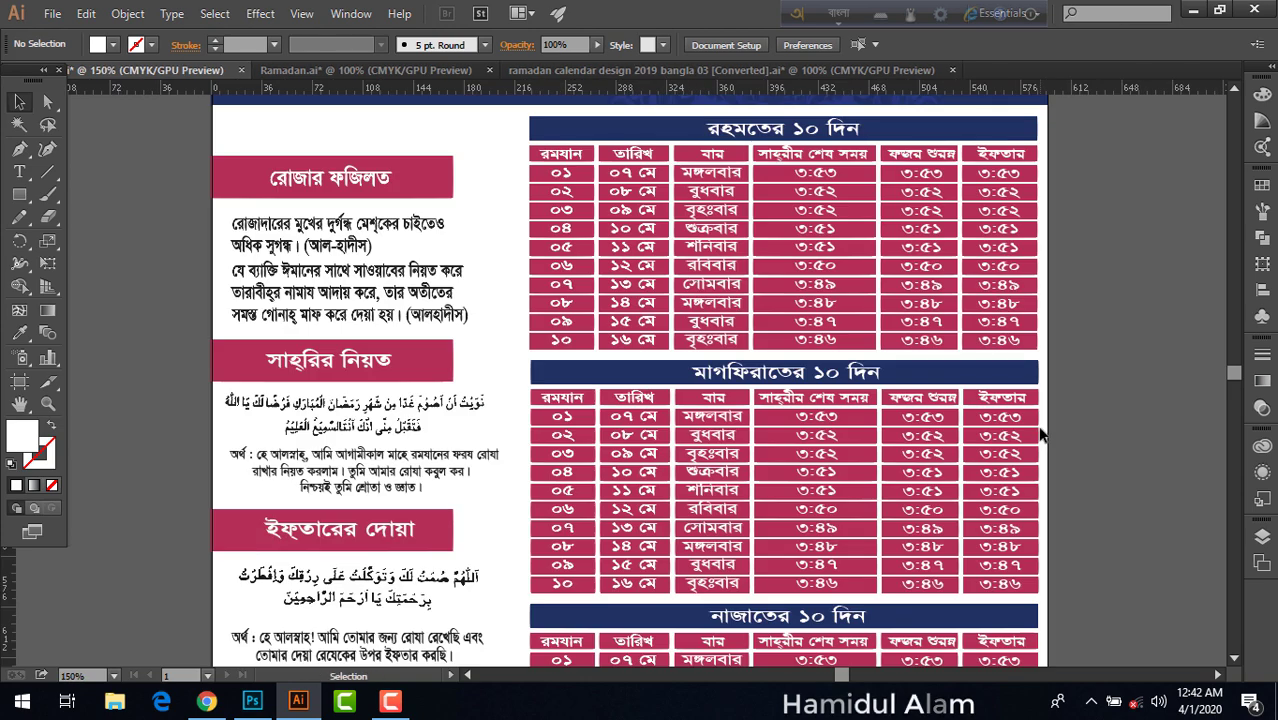
{"action": "scroll", "coordinate": [1076, 412], "scroll_direction": "up", "scroll_amount": 1}
{"action": "scroll", "coordinate": [960, 440], "scroll_direction": "up", "scroll_amount": 4}
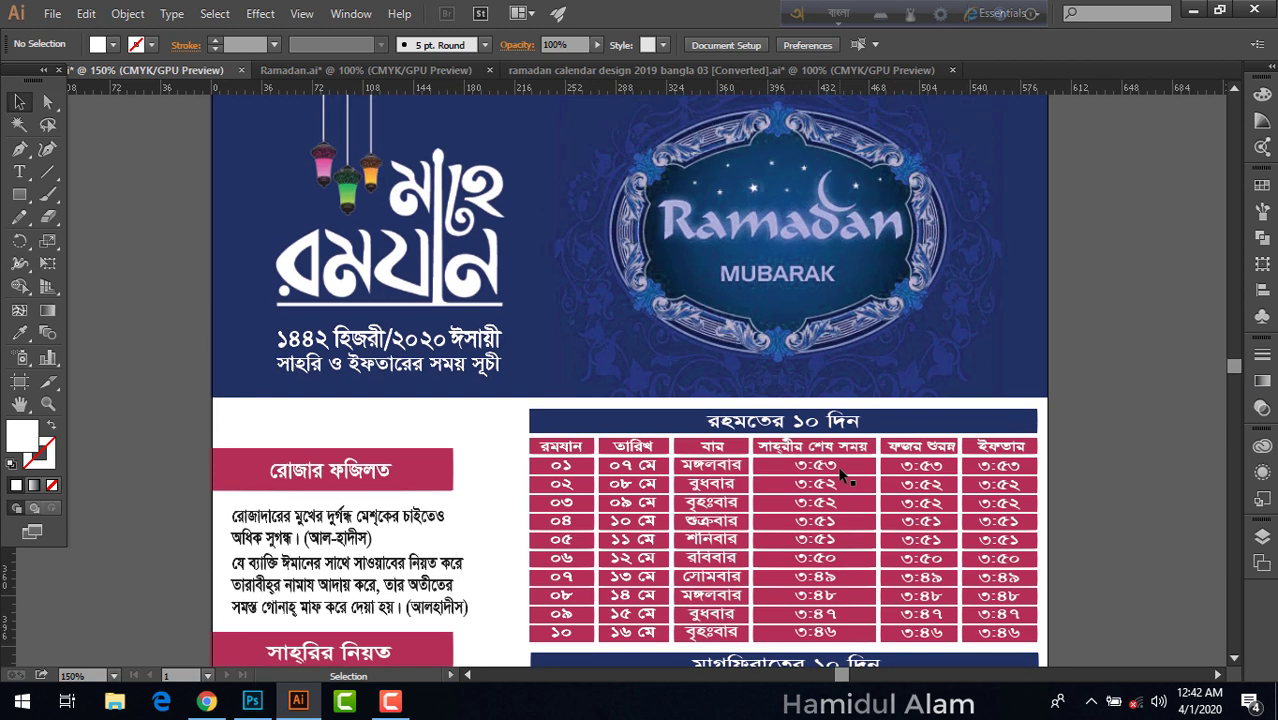
{"action": "scroll", "coordinate": [843, 476], "scroll_direction": "up", "scroll_amount": 1}
{"action": "scroll", "coordinate": [843, 477], "scroll_direction": "up", "scroll_amount": 1}
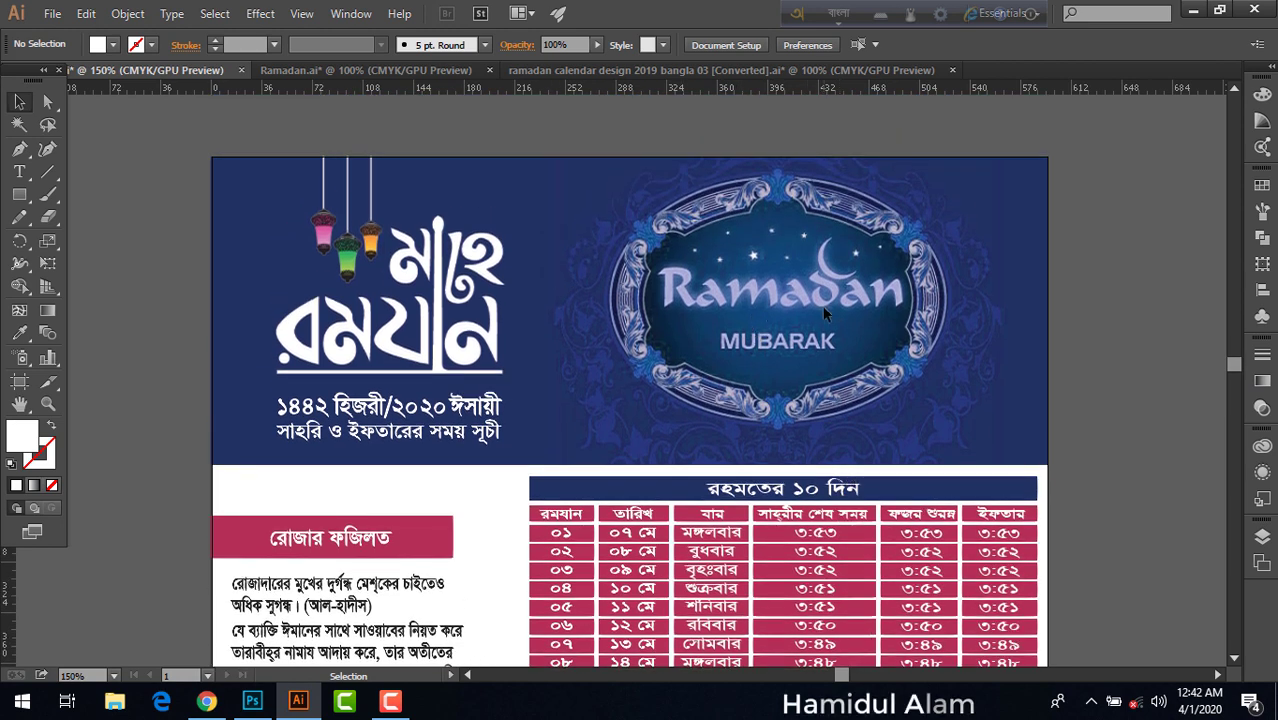
{"action": "scroll", "coordinate": [862, 308], "scroll_direction": "down", "scroll_amount": 1}
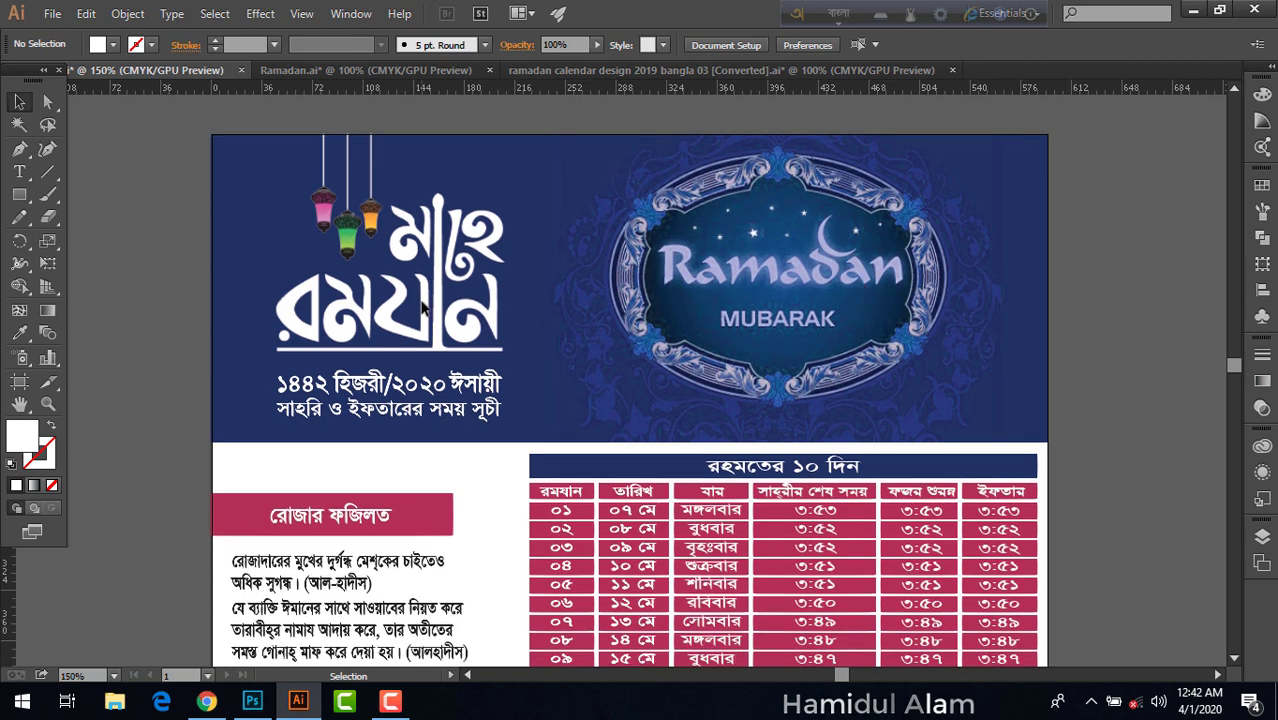
{"action": "scroll", "coordinate": [422, 308], "scroll_direction": "down", "scroll_amount": 1}
{"action": "scroll", "coordinate": [422, 312], "scroll_direction": "down", "scroll_amount": 7}
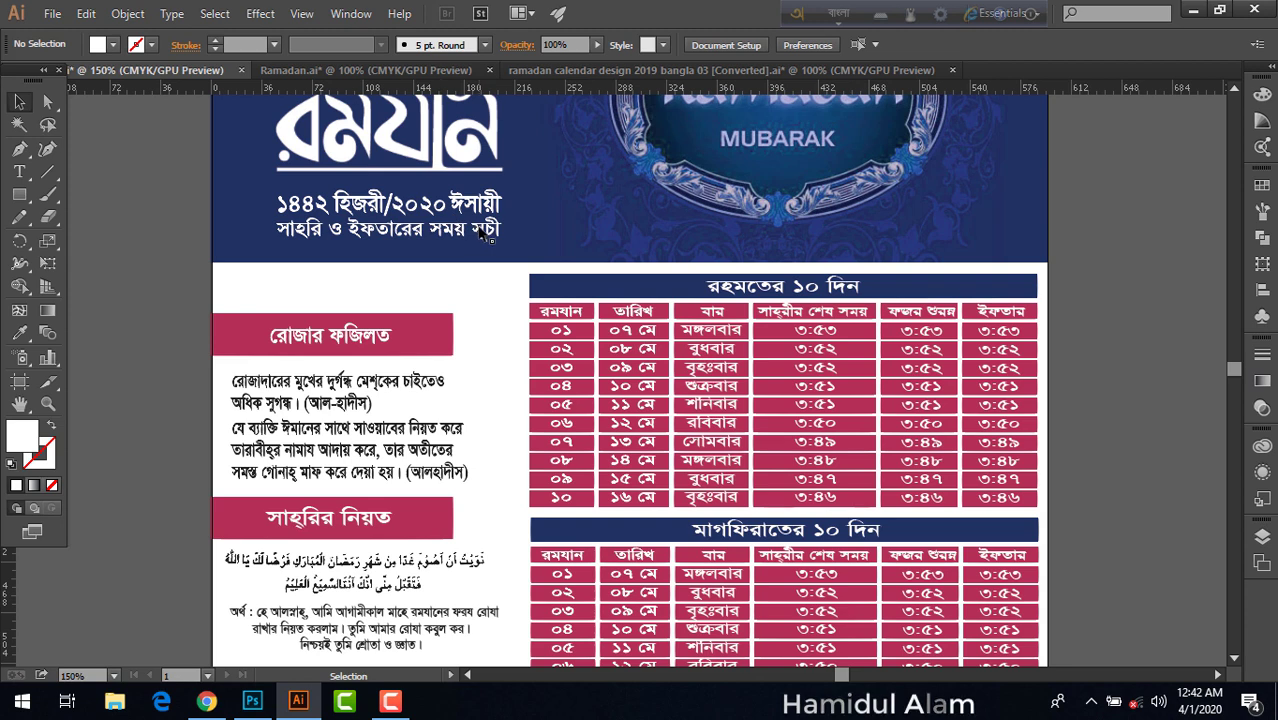
{"action": "scroll", "coordinate": [480, 228], "scroll_direction": "down", "scroll_amount": 1}
{"action": "scroll", "coordinate": [478, 225], "scroll_direction": "up", "scroll_amount": 2}
{"action": "scroll", "coordinate": [478, 225], "scroll_direction": "down", "scroll_amount": 2}
{"action": "scroll", "coordinate": [480, 230], "scroll_direction": "up", "scroll_amount": 2}
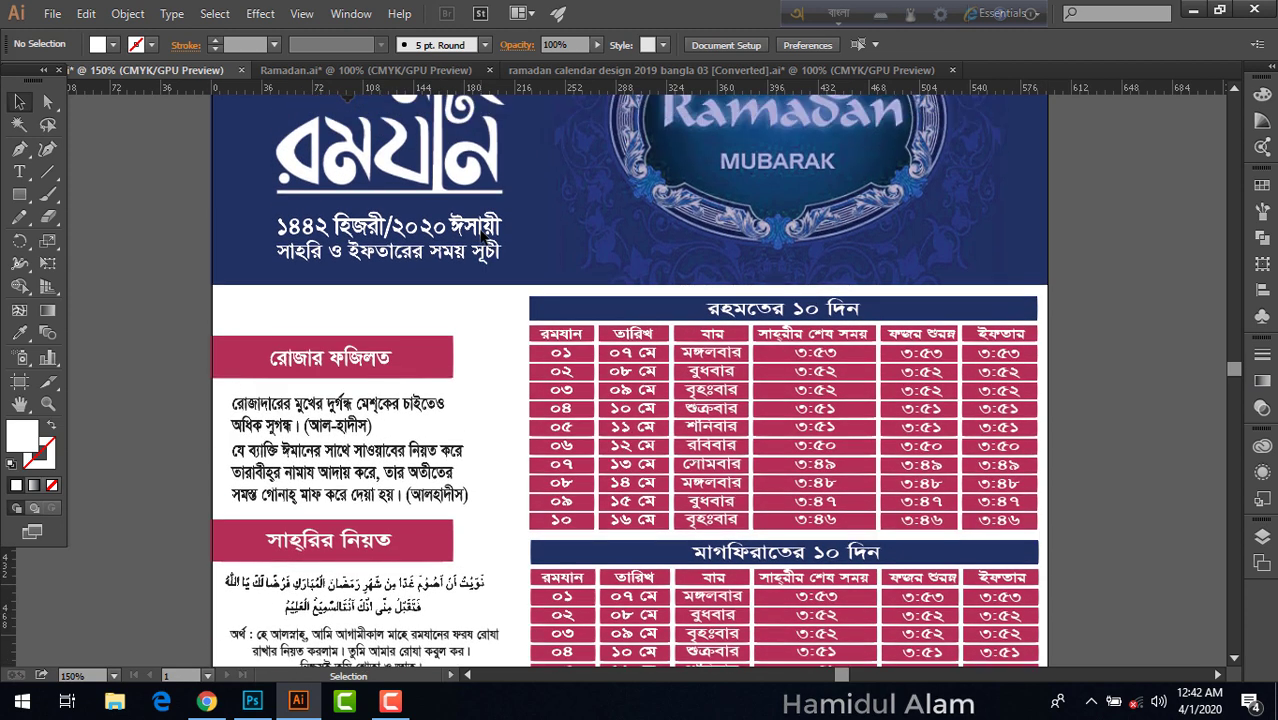
{"action": "scroll", "coordinate": [460, 244], "scroll_direction": "down", "scroll_amount": 2}
{"action": "scroll", "coordinate": [460, 246], "scroll_direction": "down", "scroll_amount": 2}
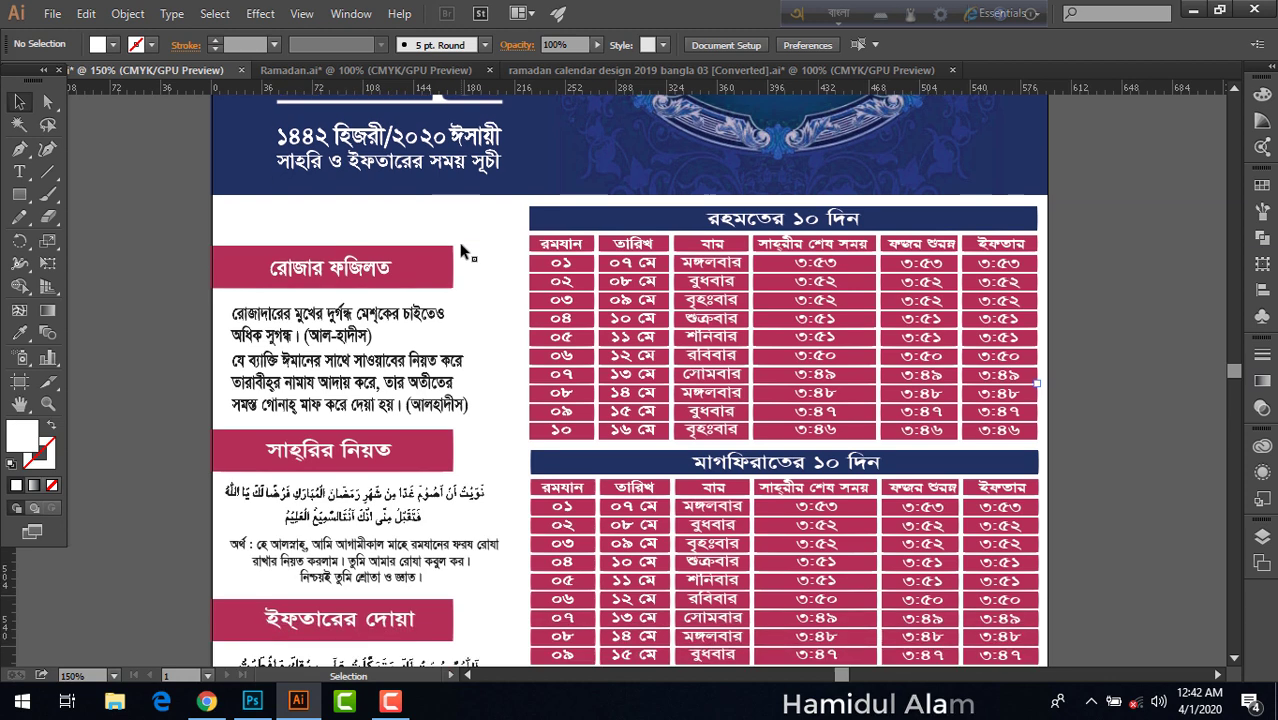
{"action": "scroll", "coordinate": [462, 249], "scroll_direction": "down", "scroll_amount": 2}
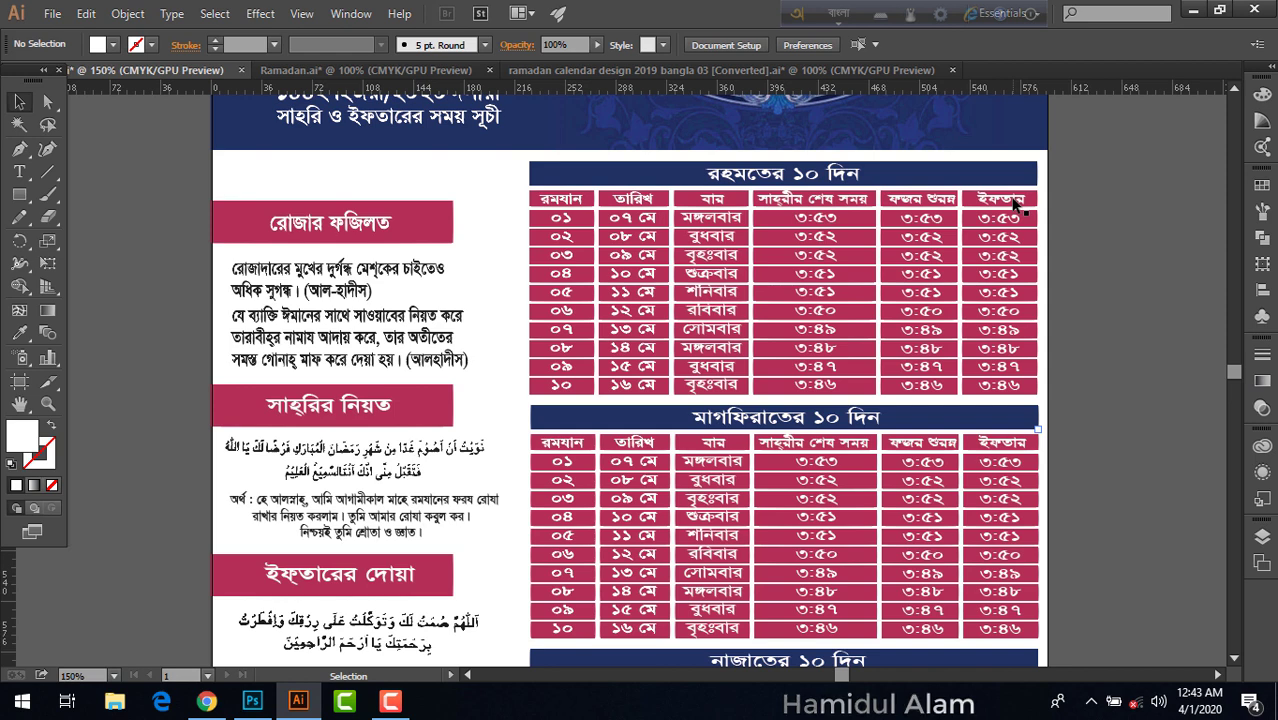
{"action": "scroll", "coordinate": [800, 318], "scroll_direction": "down", "scroll_amount": 1}
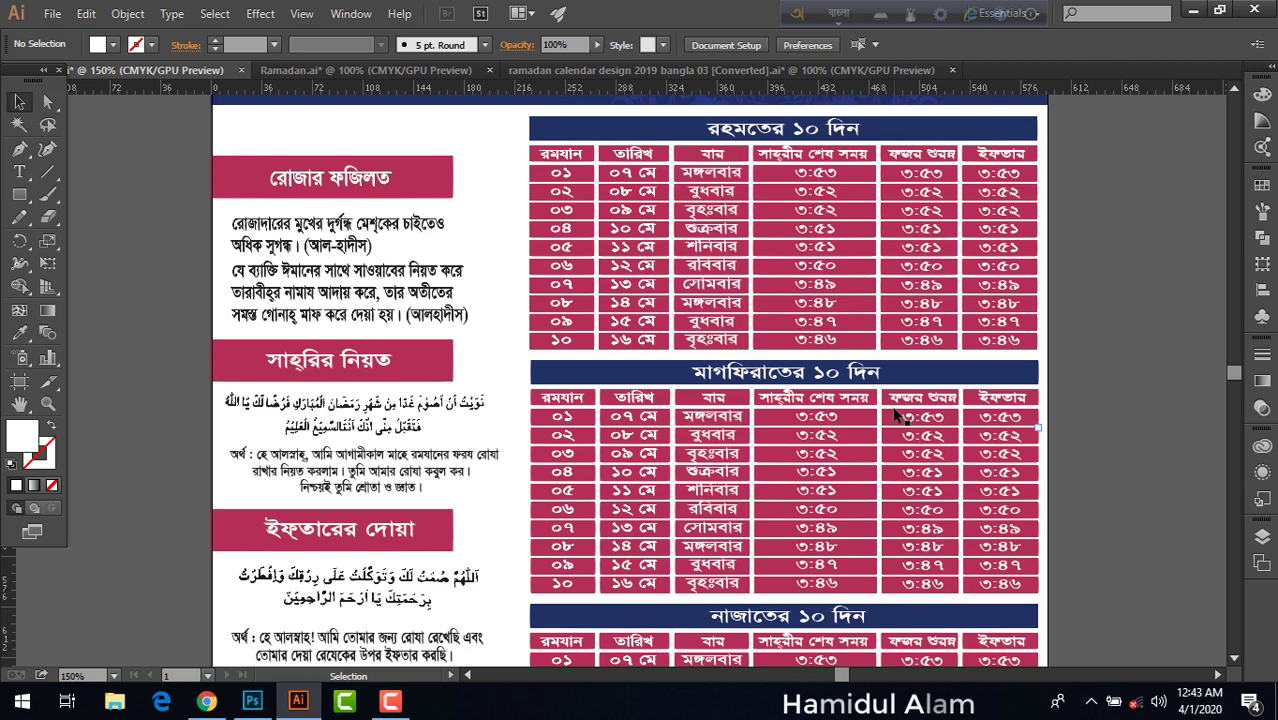
{"action": "scroll", "coordinate": [893, 406], "scroll_direction": "down", "scroll_amount": 4}
{"action": "scroll", "coordinate": [870, 430], "scroll_direction": "down", "scroll_amount": 3}
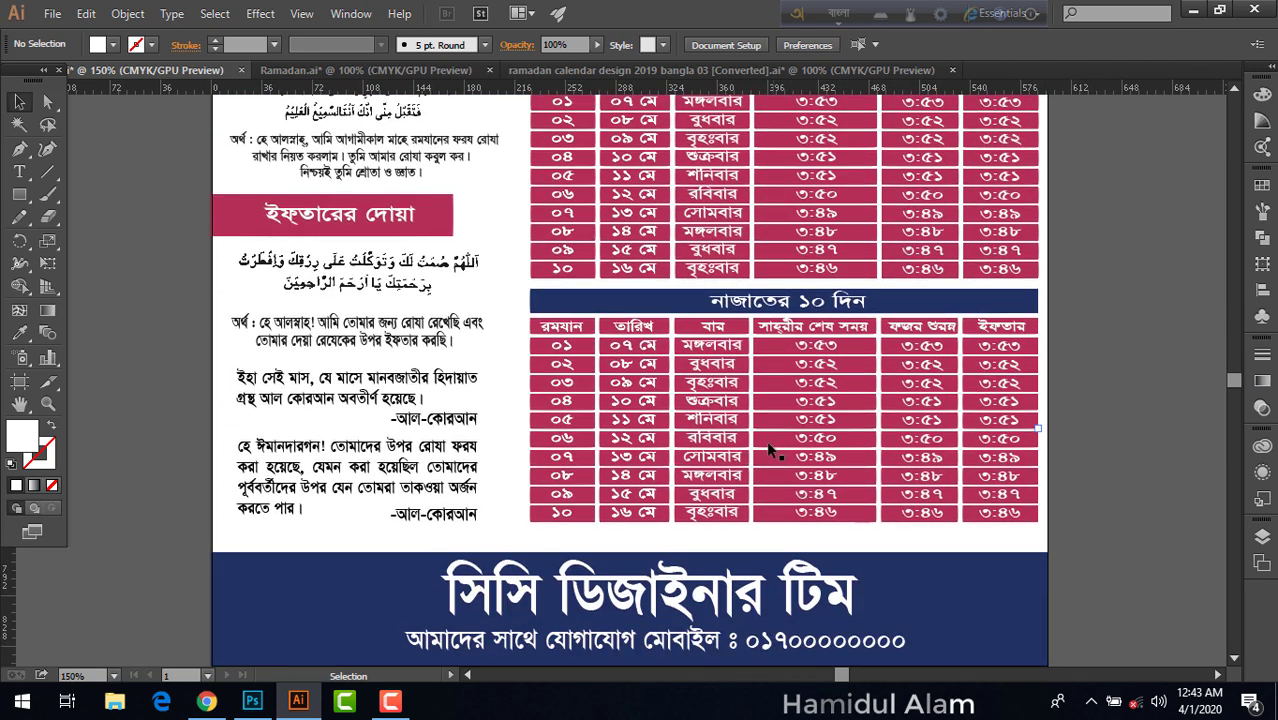
{"action": "scroll", "coordinate": [766, 447], "scroll_direction": "up", "scroll_amount": 3}
{"action": "scroll", "coordinate": [766, 445], "scroll_direction": "up", "scroll_amount": 5}
{"action": "scroll", "coordinate": [766, 445], "scroll_direction": "up", "scroll_amount": 5}
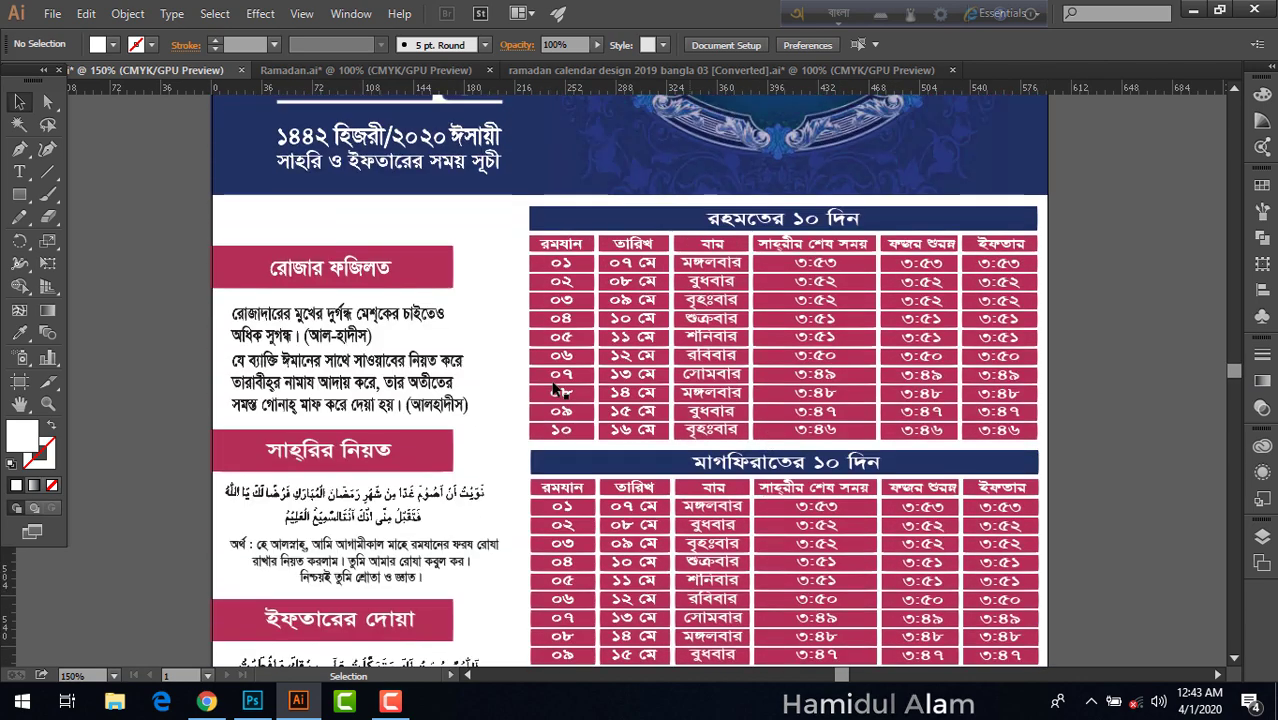
{"action": "scroll", "coordinate": [430, 290], "scroll_direction": "down", "scroll_amount": 1}
{"action": "scroll", "coordinate": [415, 327], "scroll_direction": "down", "scroll_amount": 2}
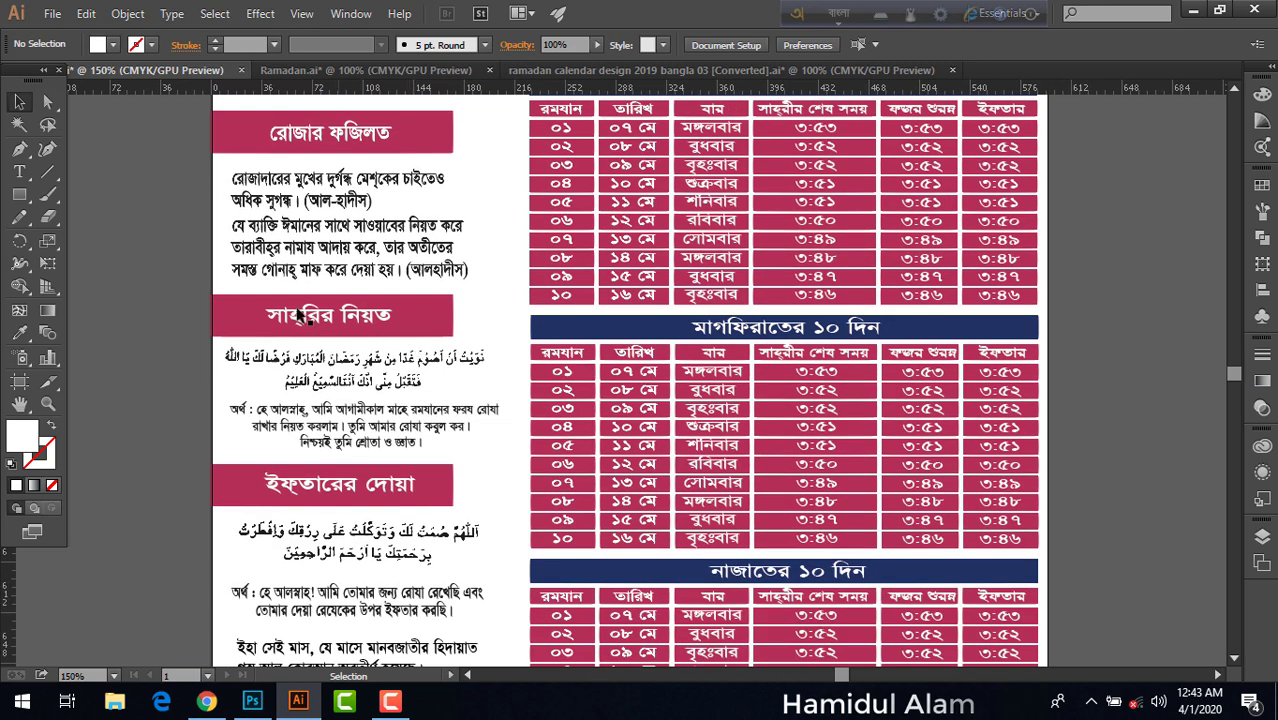
{"action": "scroll", "coordinate": [415, 327], "scroll_direction": "down", "scroll_amount": 1}
{"action": "scroll", "coordinate": [430, 355], "scroll_direction": "down", "scroll_amount": 2}
{"action": "scroll", "coordinate": [441, 380], "scroll_direction": "down", "scroll_amount": 2}
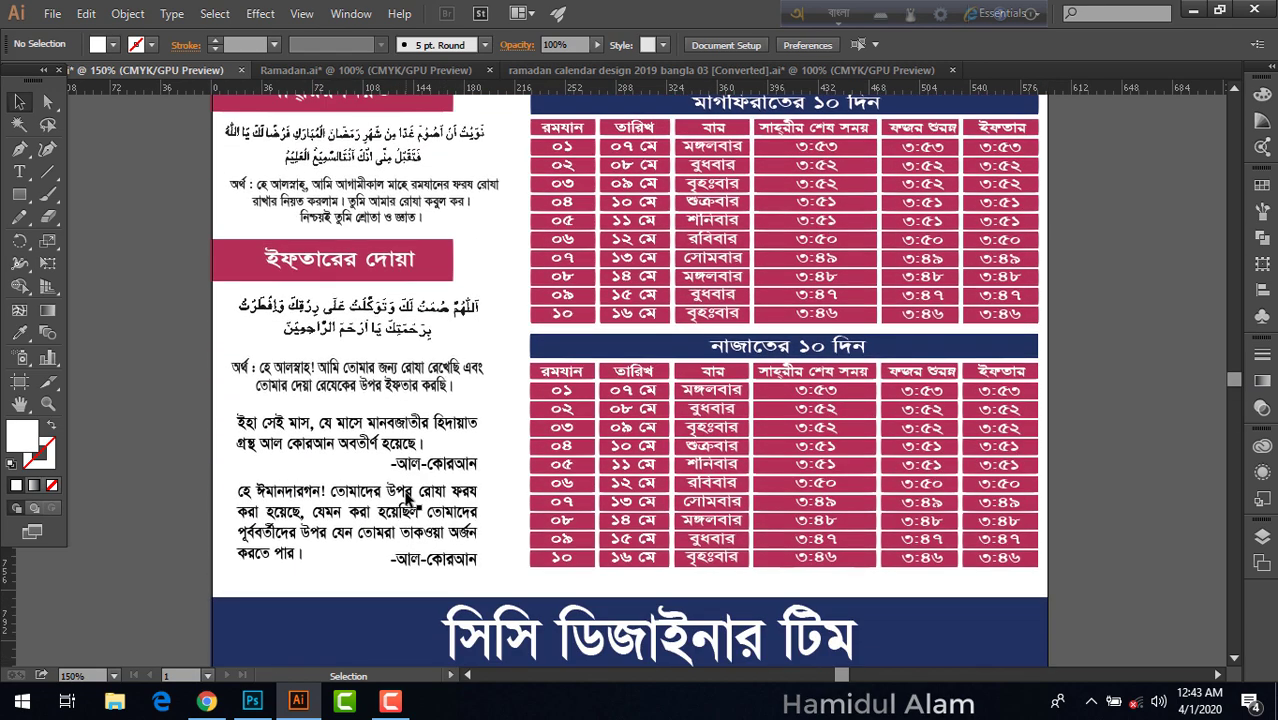
{"action": "scroll", "coordinate": [415, 490], "scroll_direction": "up", "scroll_amount": 6}
{"action": "scroll", "coordinate": [450, 462], "scroll_direction": "up", "scroll_amount": 3}
{"action": "scroll", "coordinate": [470, 424], "scroll_direction": "up", "scroll_amount": 4}
{"action": "scroll", "coordinate": [470, 424], "scroll_direction": "down", "scroll_amount": 8}
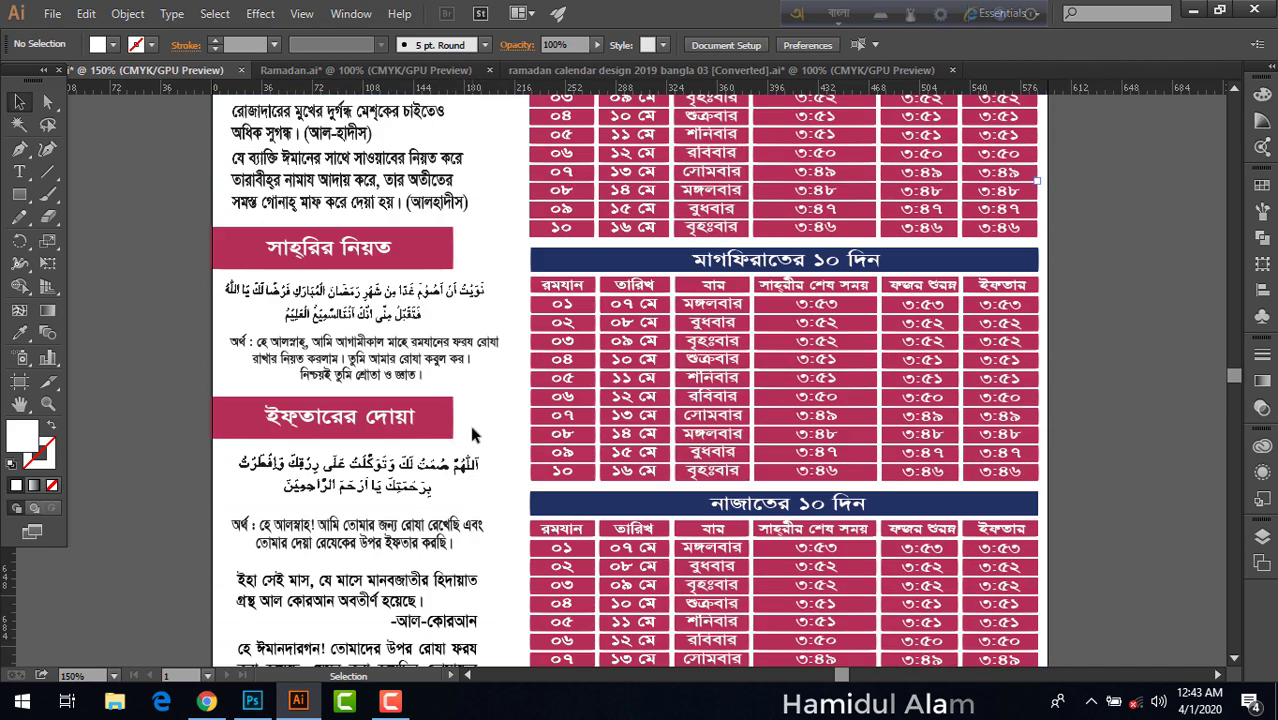
{"action": "scroll", "coordinate": [470, 424], "scroll_direction": "down", "scroll_amount": 6}
{"action": "scroll", "coordinate": [478, 430], "scroll_direction": "down", "scroll_amount": 2}
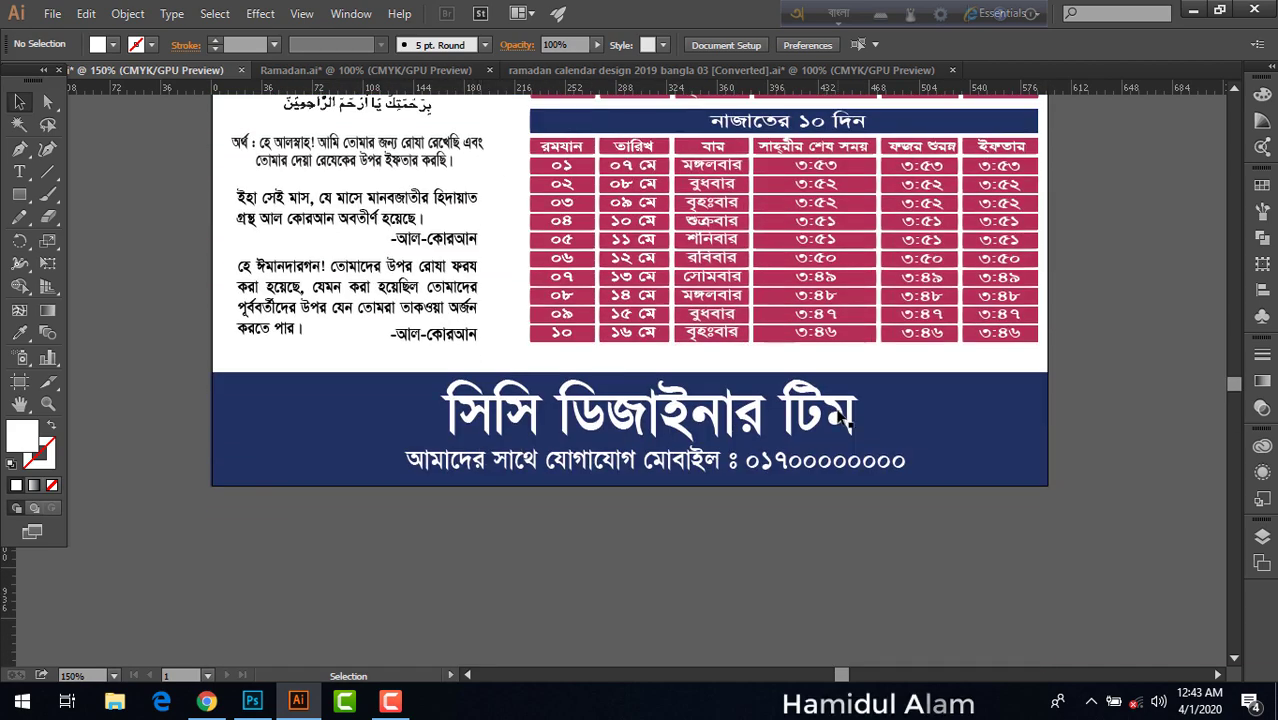
{"action": "scroll", "coordinate": [848, 420], "scroll_direction": "up", "scroll_amount": 15}
{"action": "scroll", "coordinate": [897, 398], "scroll_direction": "up", "scroll_amount": 1}
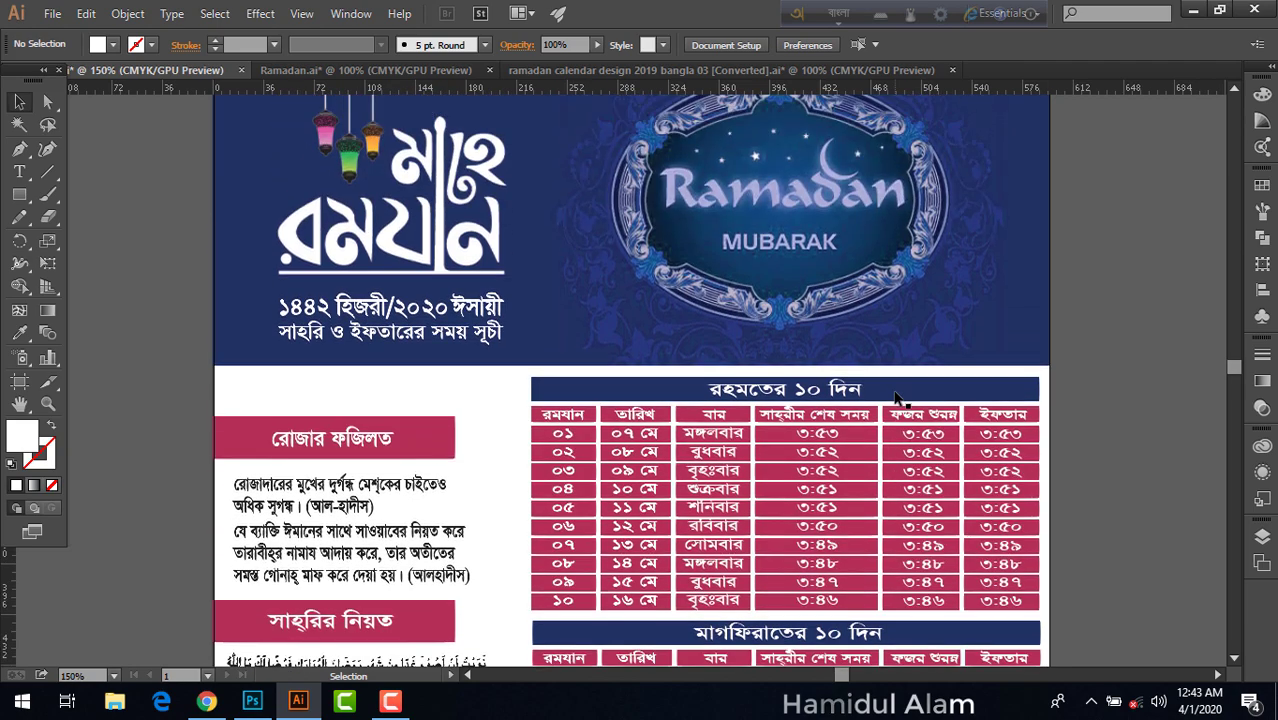
{"action": "scroll", "coordinate": [897, 398], "scroll_direction": "up", "scroll_amount": 2}
{"action": "scroll", "coordinate": [897, 400], "scroll_direction": "down", "scroll_amount": 2}
{"action": "scroll", "coordinate": [898, 405], "scroll_direction": "down", "scroll_amount": 3}
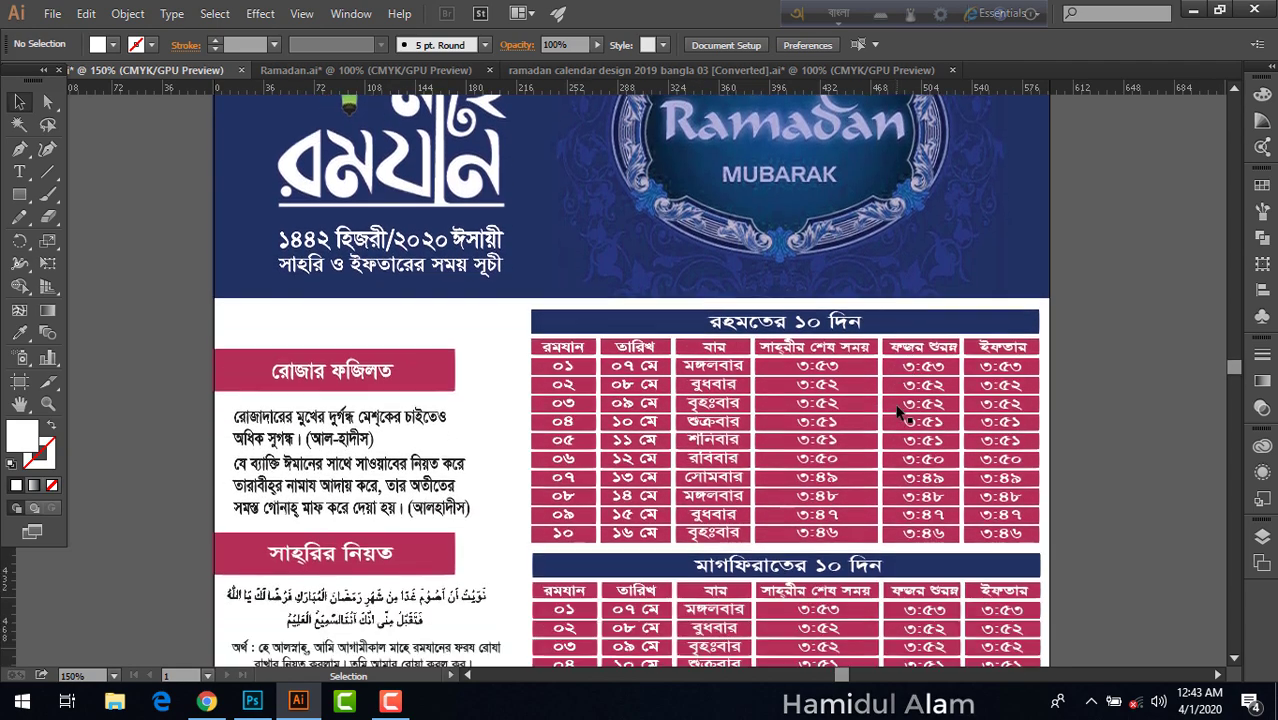
{"action": "scroll", "coordinate": [899, 410], "scroll_direction": "down", "scroll_amount": 2}
{"action": "scroll", "coordinate": [899, 415], "scroll_direction": "down", "scroll_amount": 4}
{"action": "scroll", "coordinate": [900, 417], "scroll_direction": "down", "scroll_amount": 4}
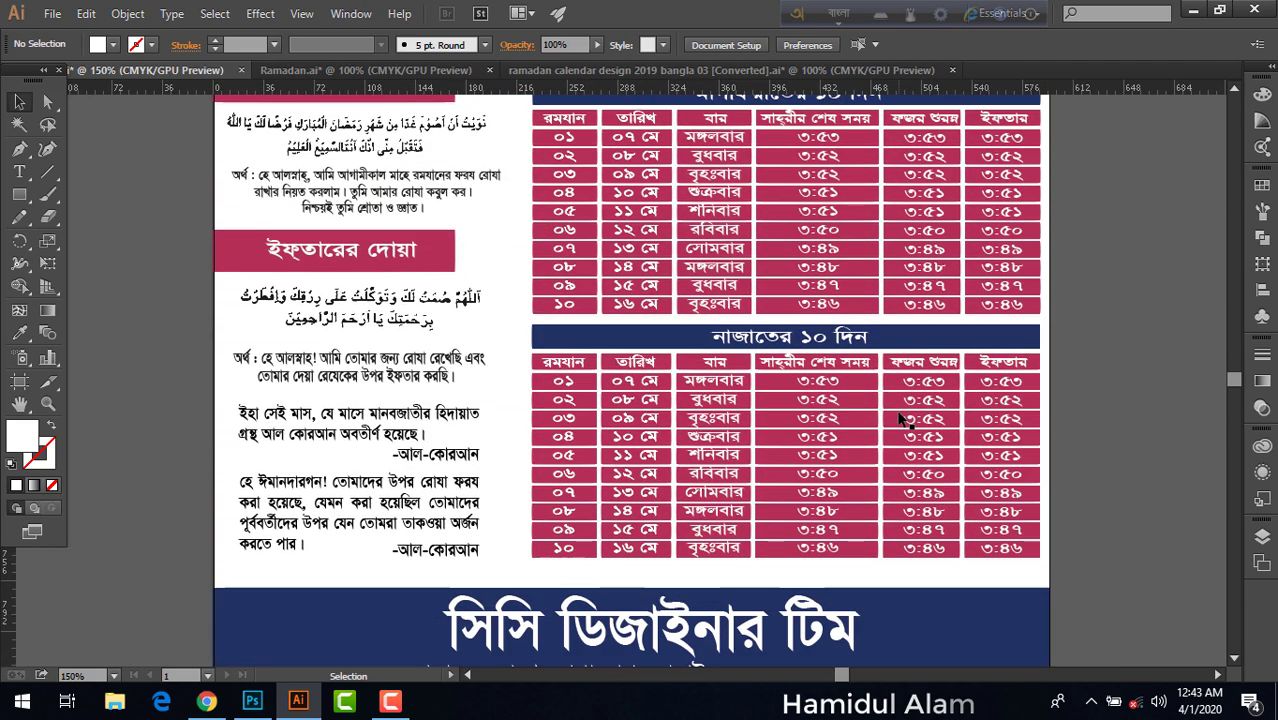
{"action": "scroll", "coordinate": [901, 418], "scroll_direction": "down", "scroll_amount": 1}
{"action": "scroll", "coordinate": [900, 420], "scroll_direction": "down", "scroll_amount": 1}
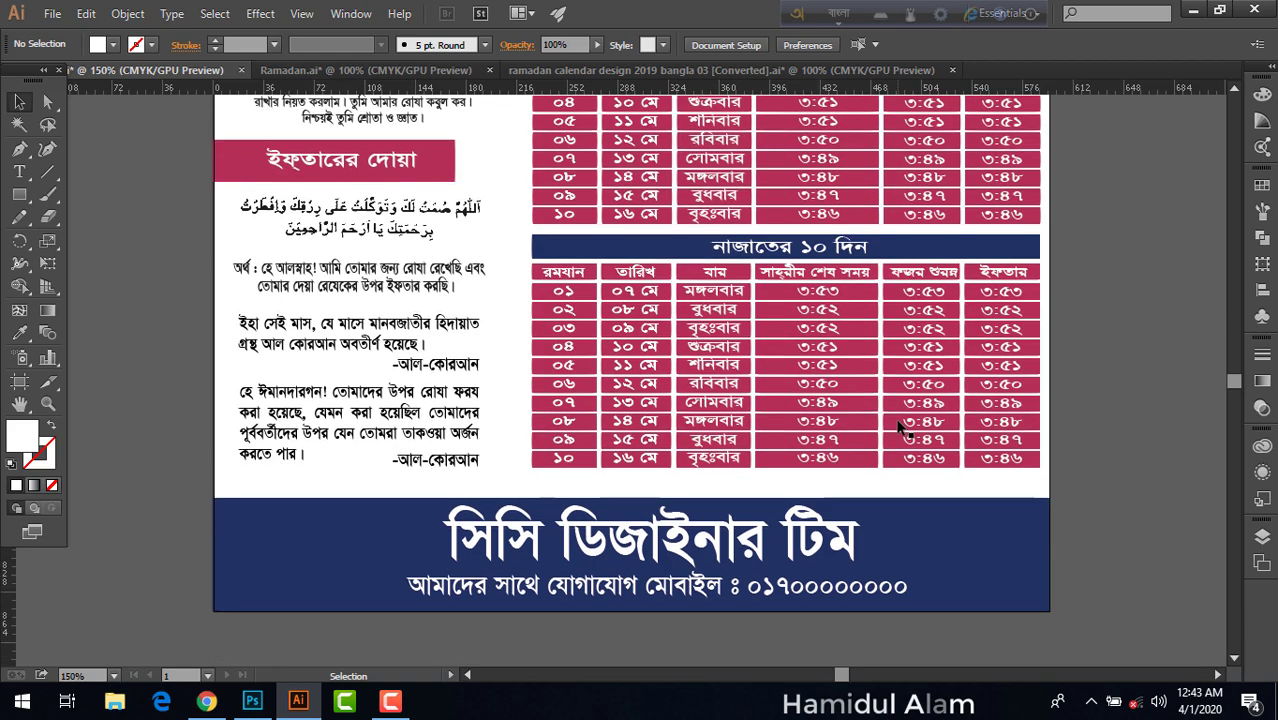
{"action": "scroll", "coordinate": [898, 428], "scroll_direction": "up", "scroll_amount": 6}
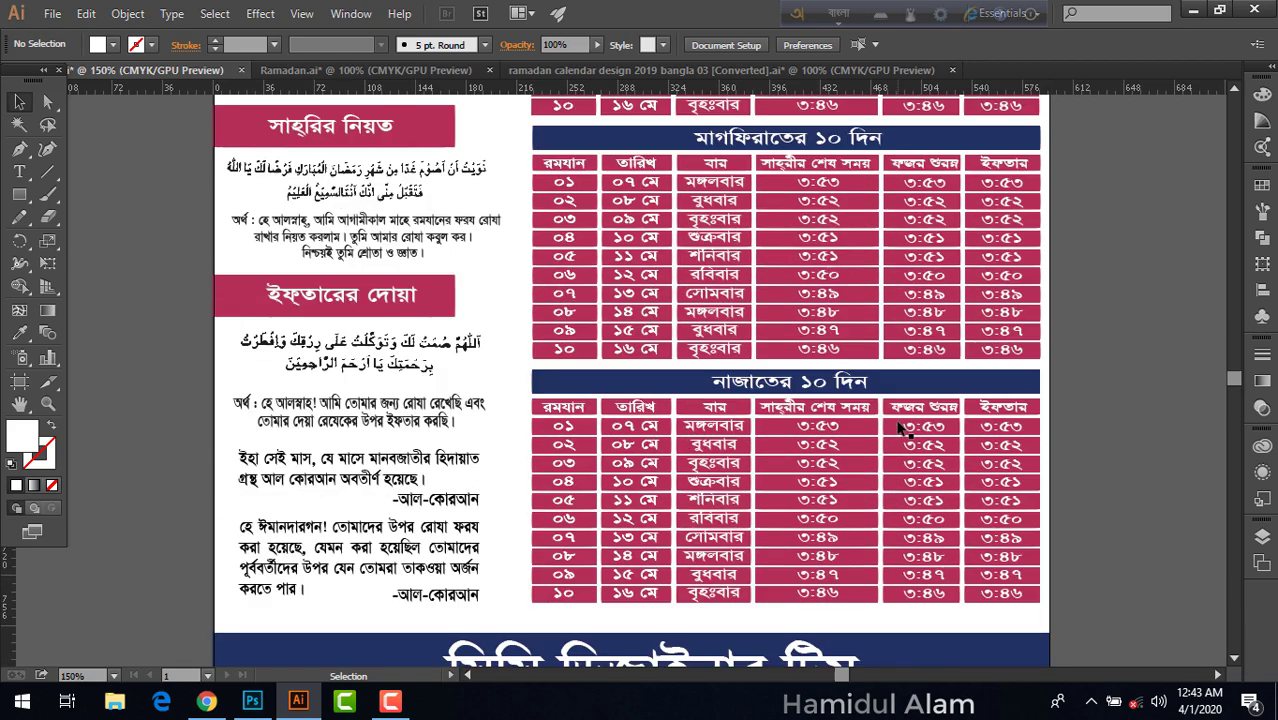
{"action": "scroll", "coordinate": [898, 428], "scroll_direction": "up", "scroll_amount": 2}
{"action": "scroll", "coordinate": [898, 428], "scroll_direction": "up", "scroll_amount": 3}
{"action": "scroll", "coordinate": [899, 429], "scroll_direction": "up", "scroll_amount": 4}
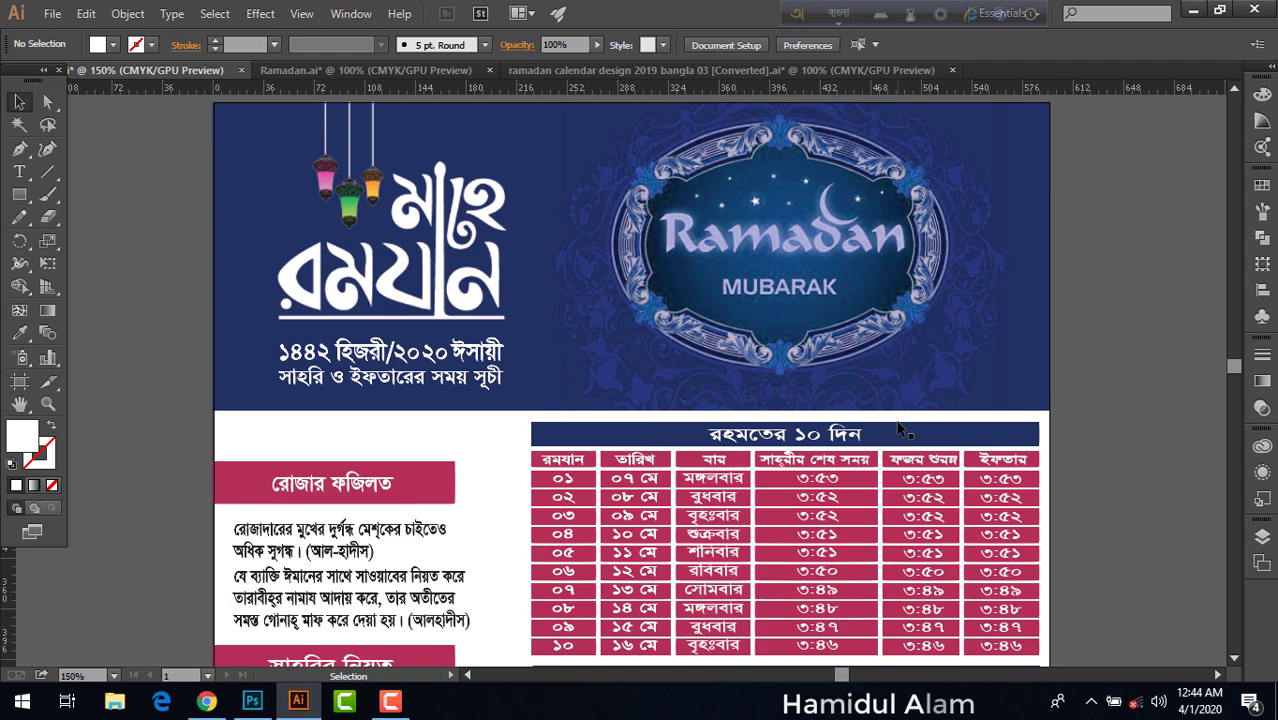
{"action": "scroll", "coordinate": [898, 428], "scroll_direction": "down", "scroll_amount": 1}
{"action": "scroll", "coordinate": [900, 432], "scroll_direction": "down", "scroll_amount": 3}
{"action": "scroll", "coordinate": [905, 438], "scroll_direction": "down", "scroll_amount": 2}
{"action": "scroll", "coordinate": [910, 443], "scroll_direction": "down", "scroll_amount": 2}
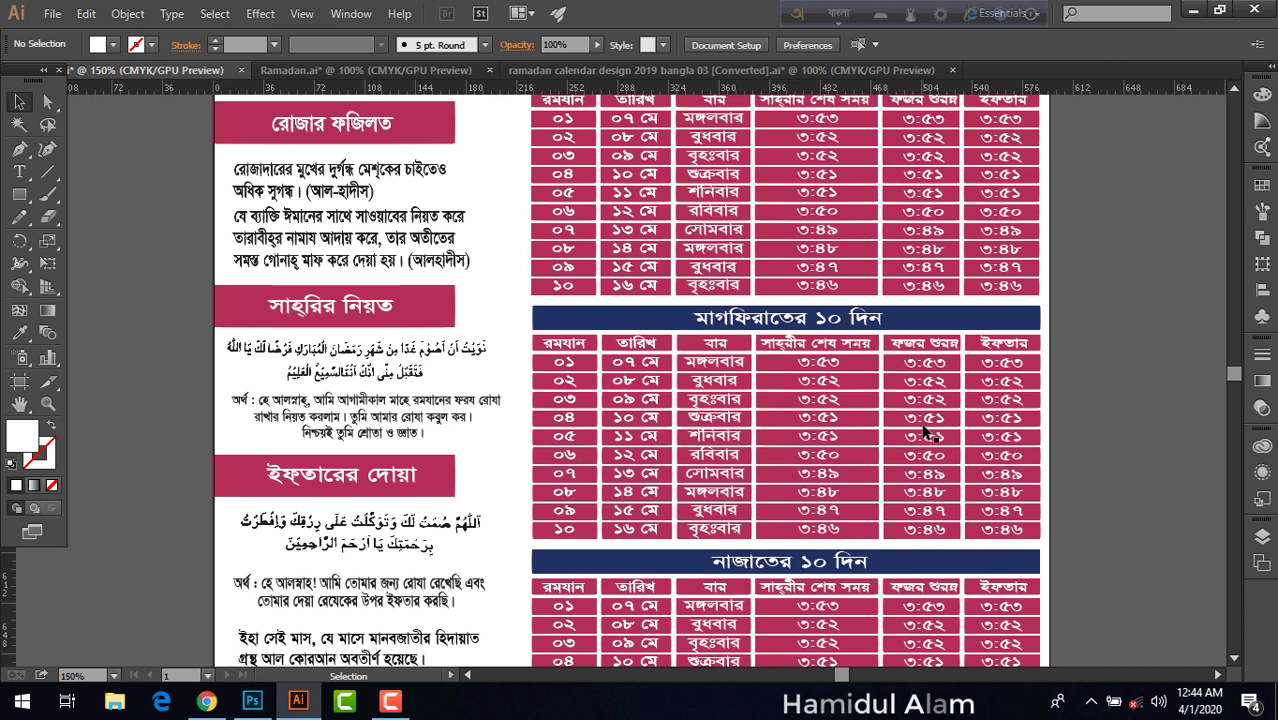
{"action": "scroll", "coordinate": [926, 432], "scroll_direction": "up", "scroll_amount": 3}
{"action": "scroll", "coordinate": [473, 570], "scroll_direction": "up", "scroll_amount": 5}
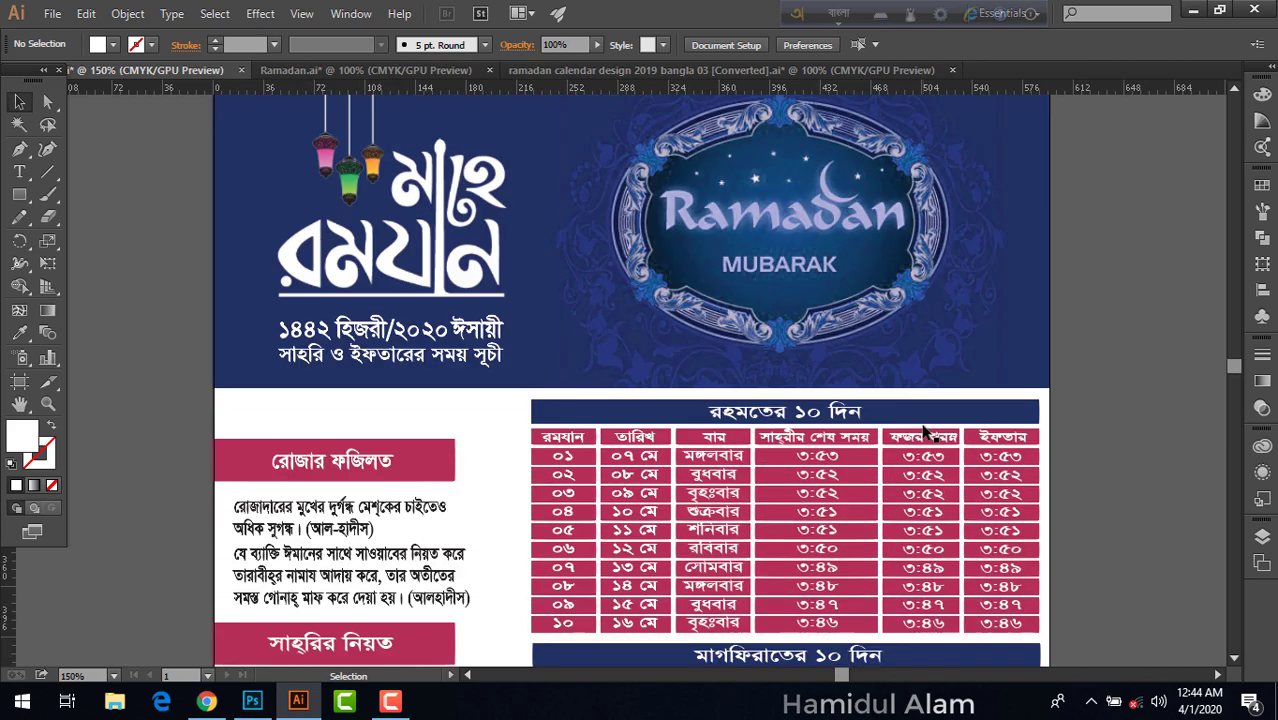